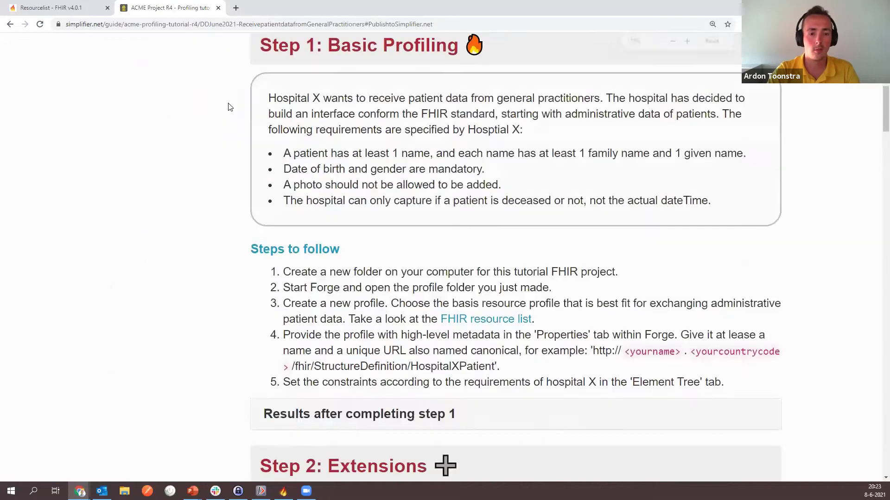
# Step: Review the Basic Profiling exercise's patient requirements and steps to follow in the profiling tutorial
pyautogui.scroll(10, 230, 107)
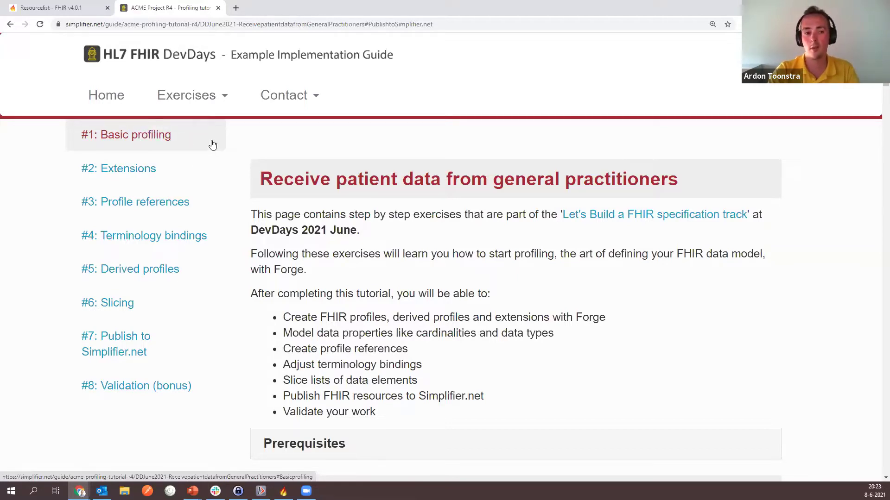
pyautogui.click(140, 137)
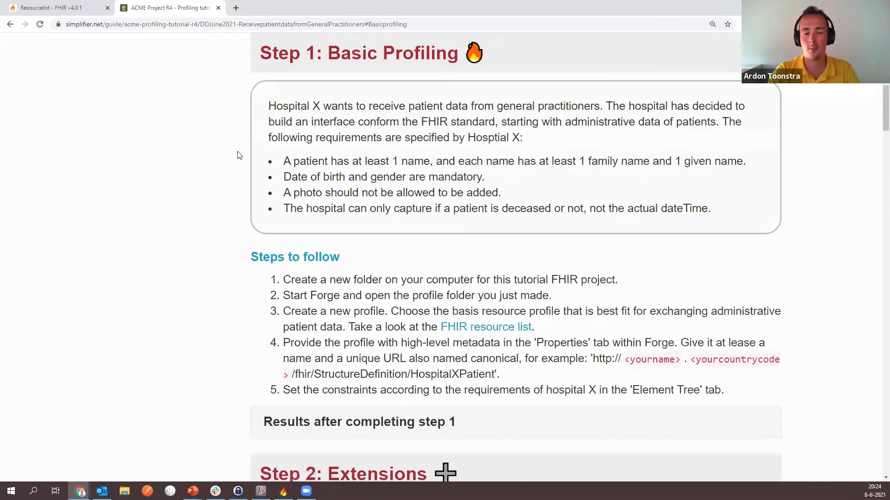
pyautogui.hotkey('ctrl', '+')
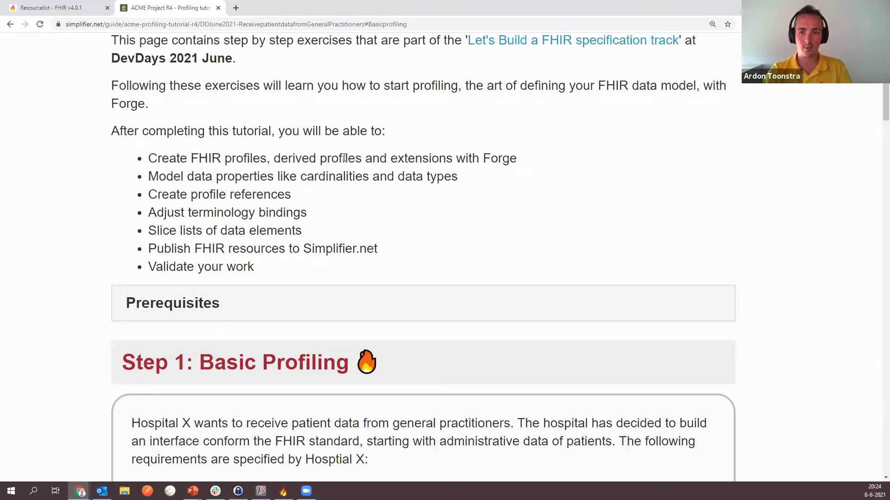
pyautogui.scroll(-1, 260, 152)
pyautogui.scroll(-5, 260, 152)
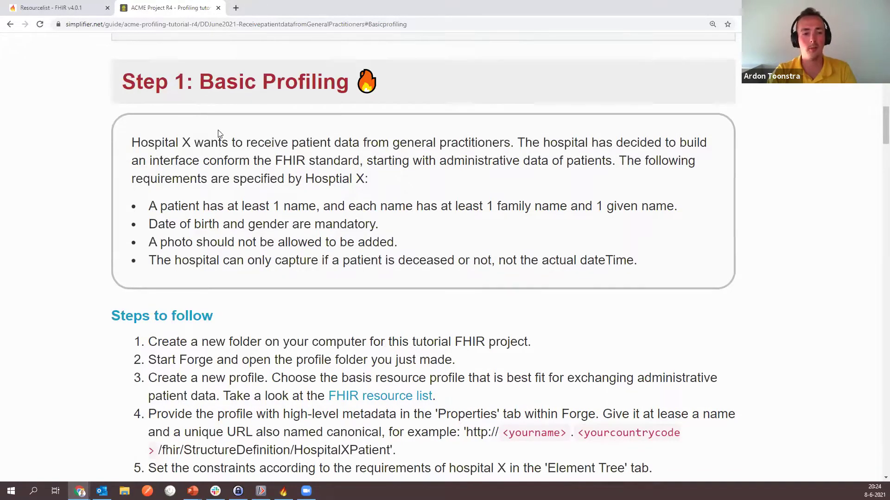
pyautogui.scroll(-1, 199, 115)
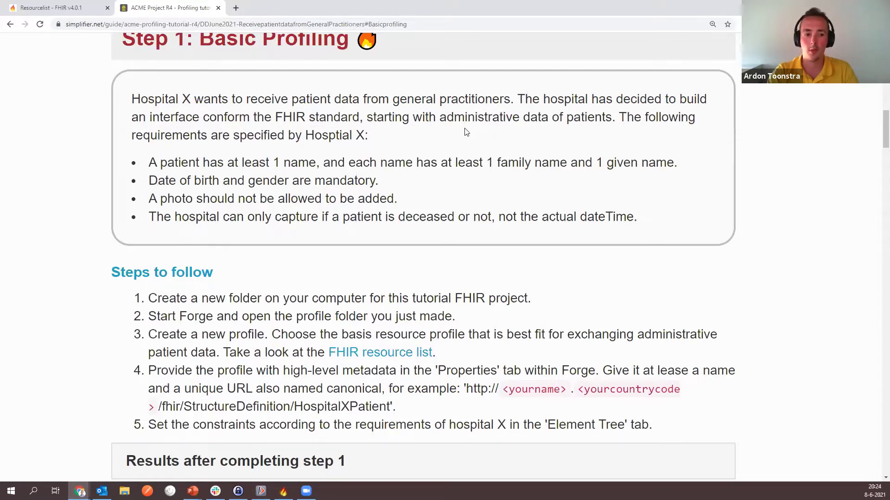
pyautogui.scroll(-1, 204, 155)
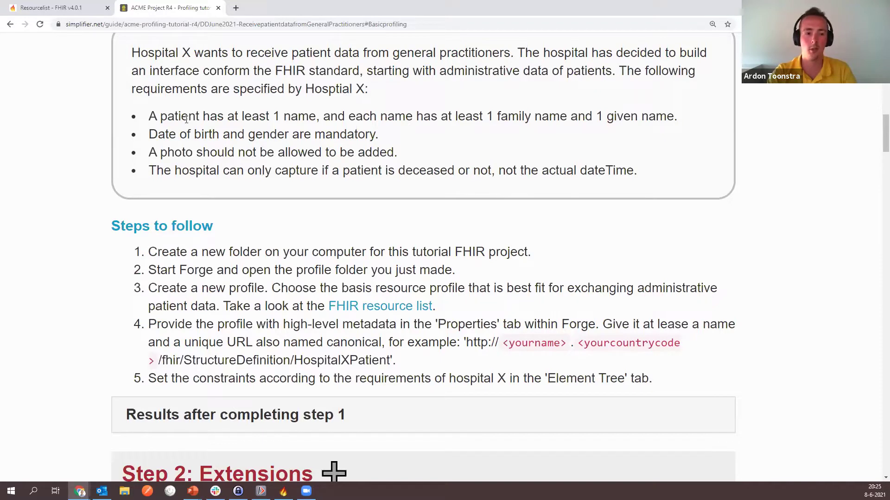
pyautogui.moveTo(154, 116); pyautogui.dragTo(395, 153)
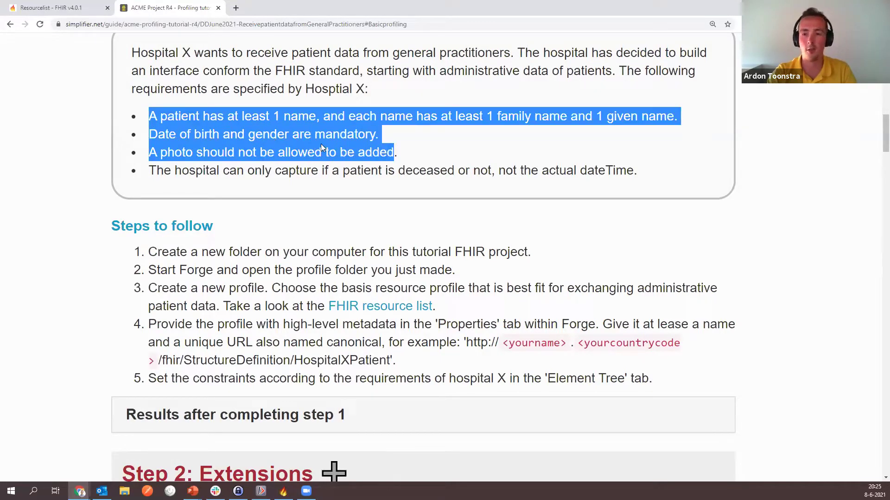
pyautogui.click(242, 172)
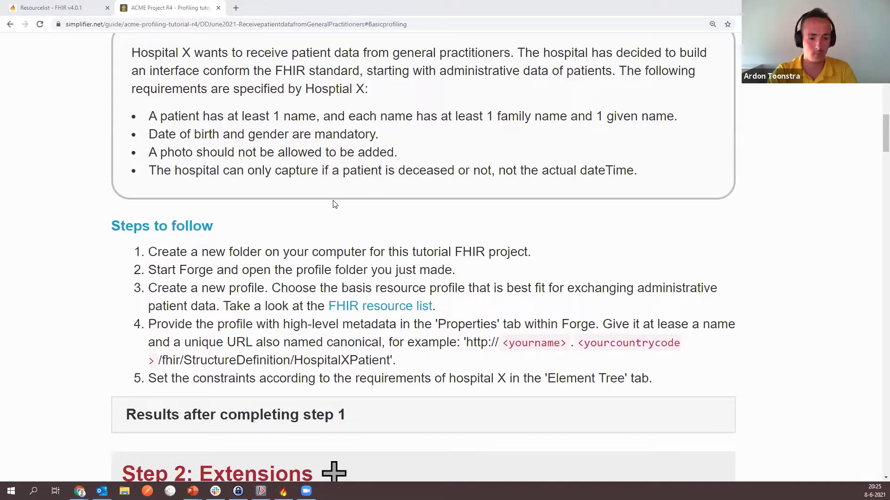
# Step: Switch to Forge and open the dd-profiles folder inside devdays-profiling-tutorial as the profile folder
pyautogui.click(283, 491)
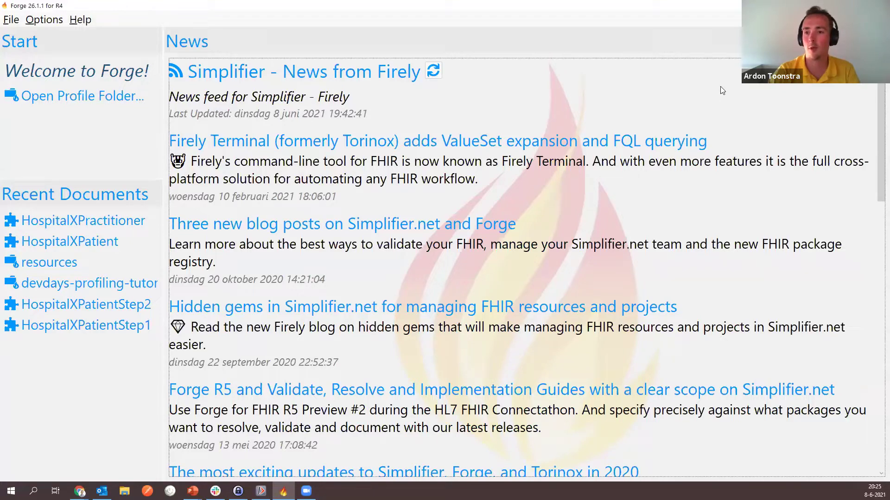
pyautogui.click(848, 20)
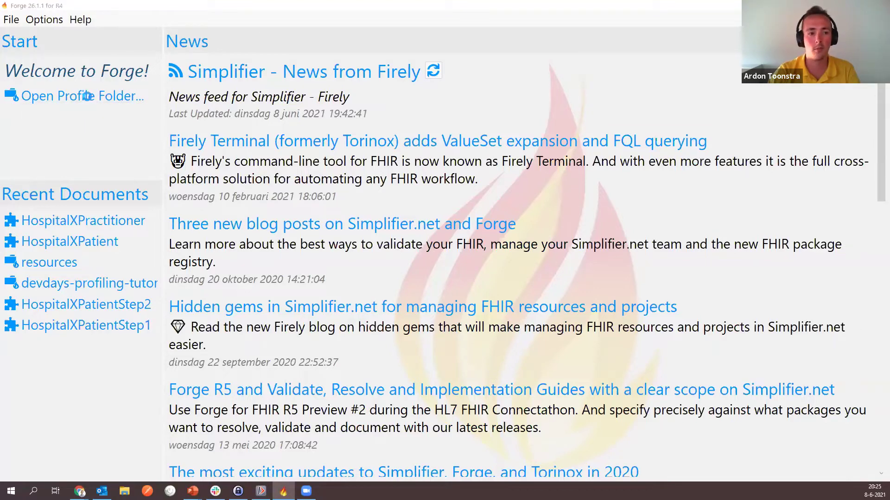
pyautogui.click(74, 96)
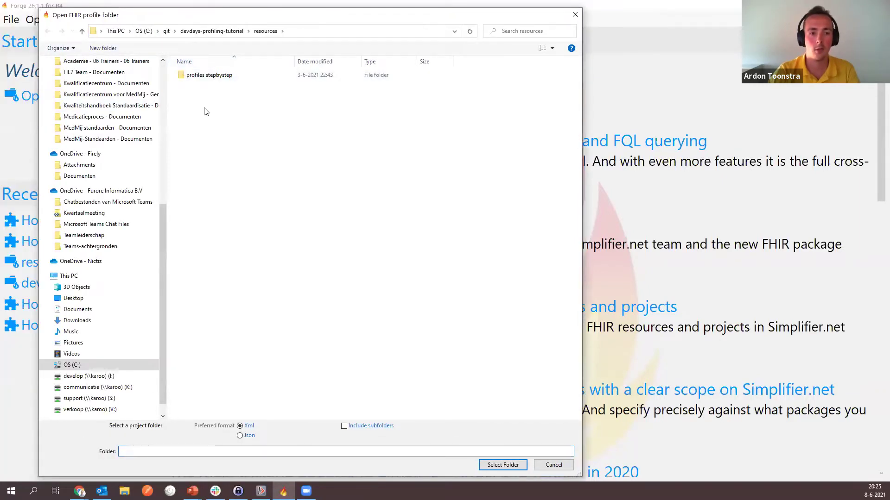
pyautogui.click(211, 31)
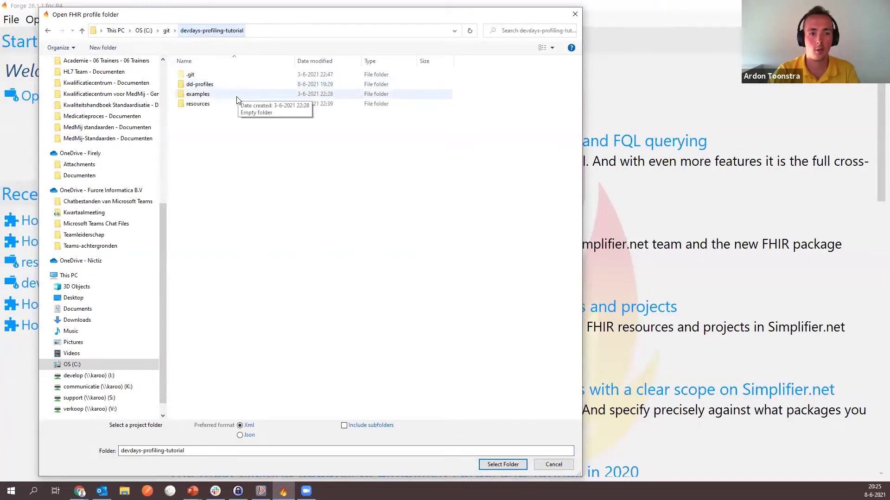
pyautogui.click(208, 88)
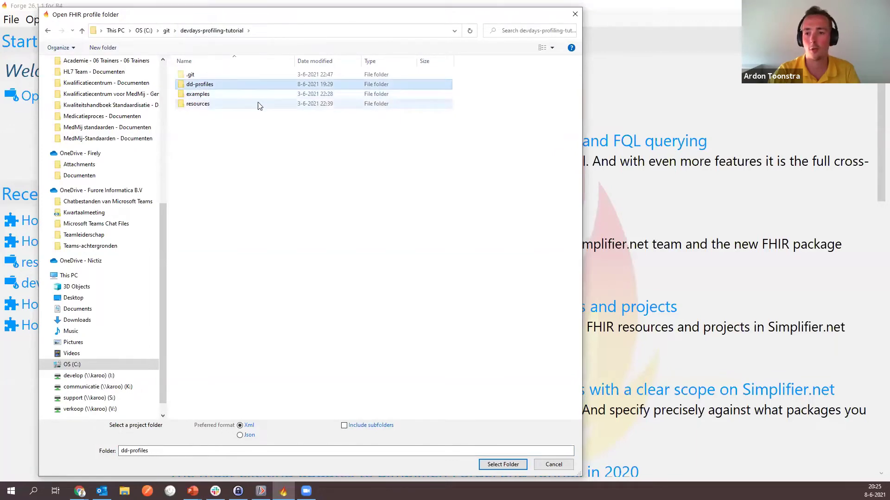
pyautogui.click(502, 464)
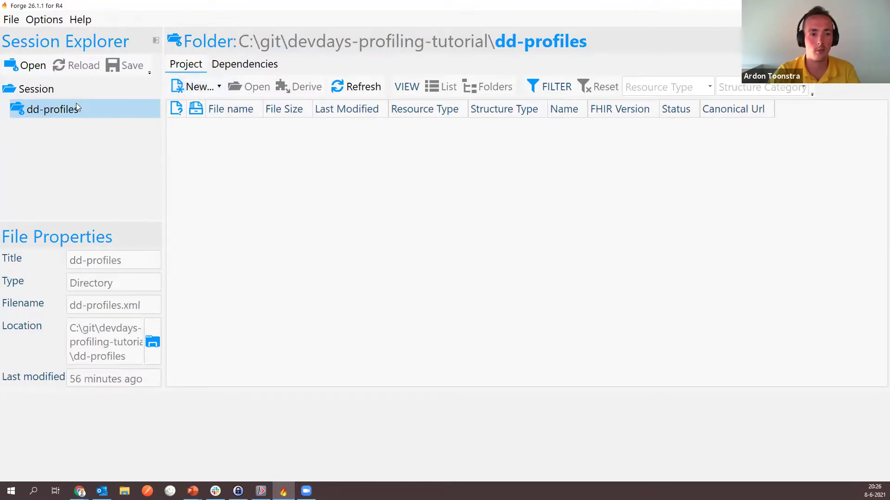
# Step: Create a new resource profile based on Patient, keeping the default name MyPatient and its suggested URL and file name
pyautogui.click(194, 87)
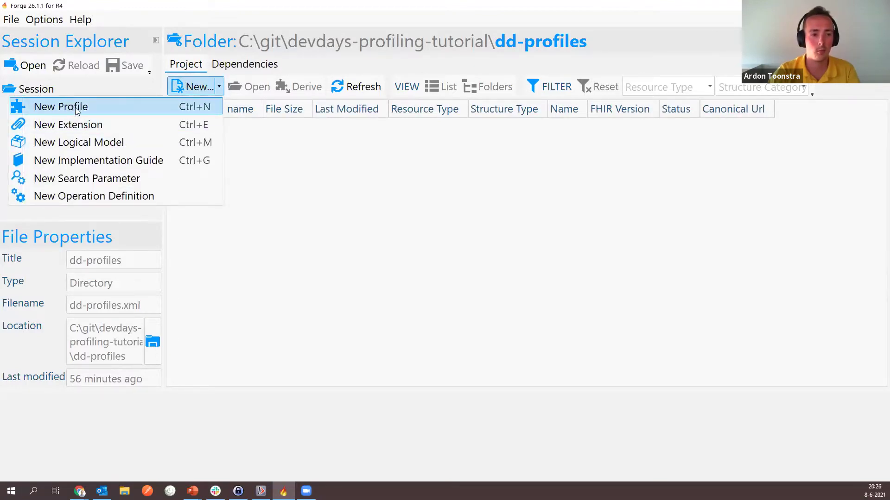
pyautogui.click(77, 108)
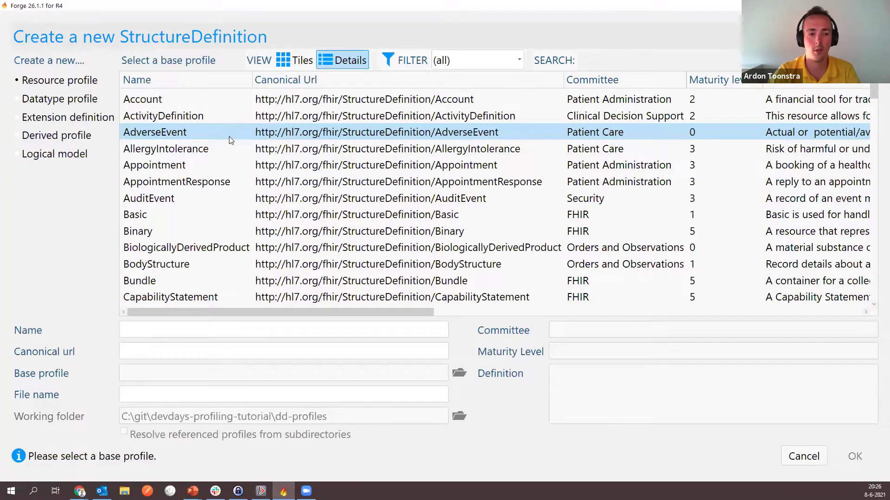
pyautogui.scroll(-6, 230, 137)
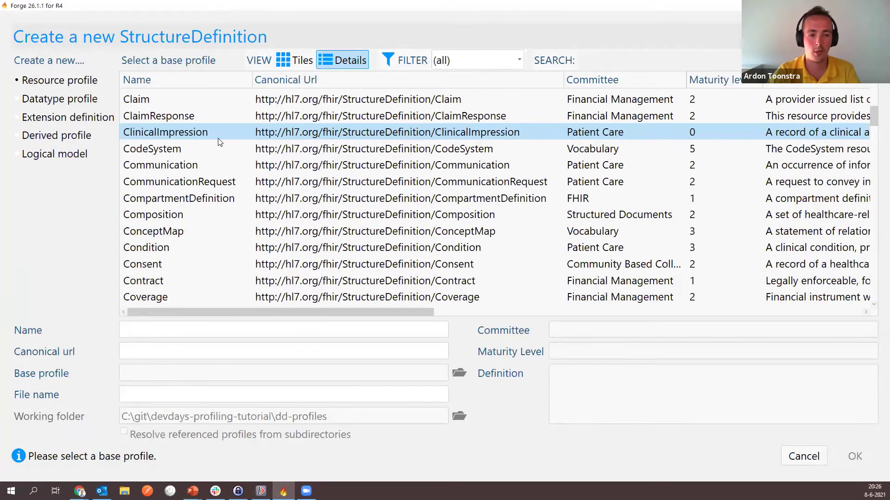
pyautogui.scroll(-7, 217, 138)
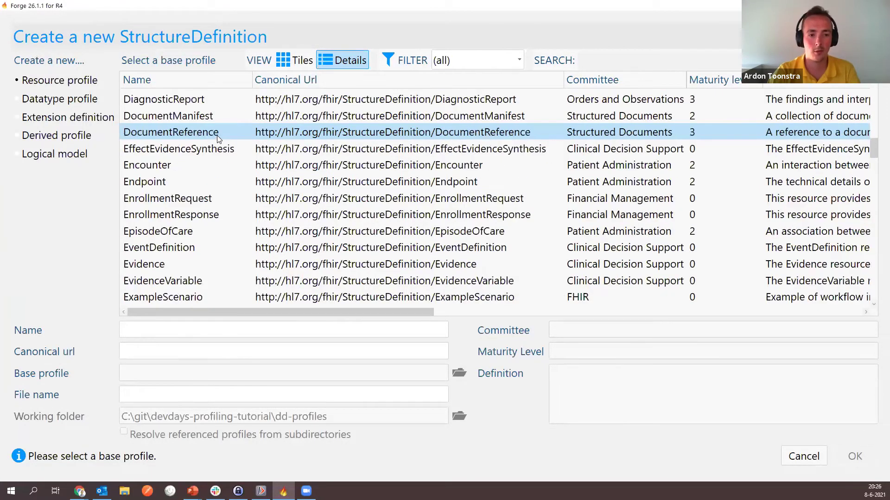
pyautogui.scroll(-13, 216, 137)
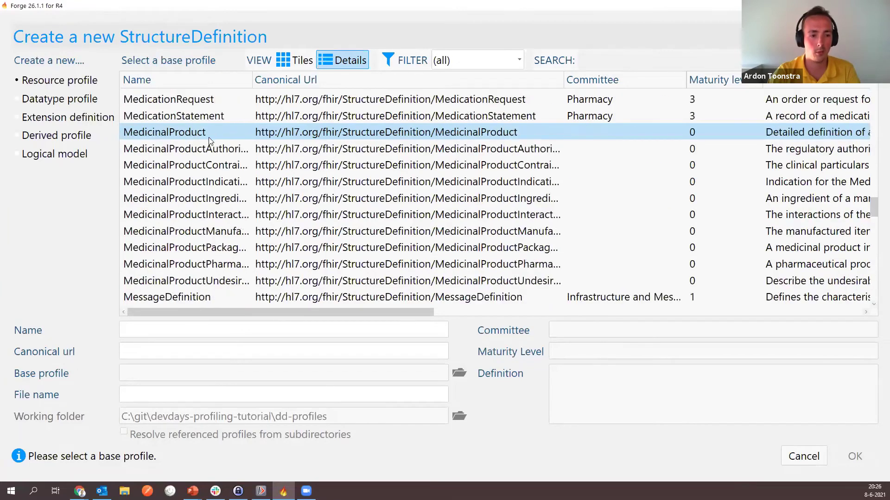
pyautogui.scroll(-6, 207, 139)
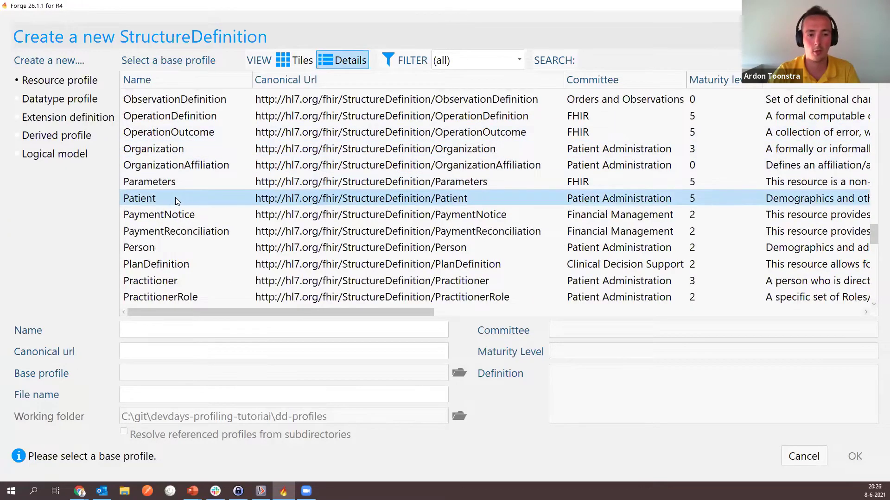
pyautogui.click(175, 199)
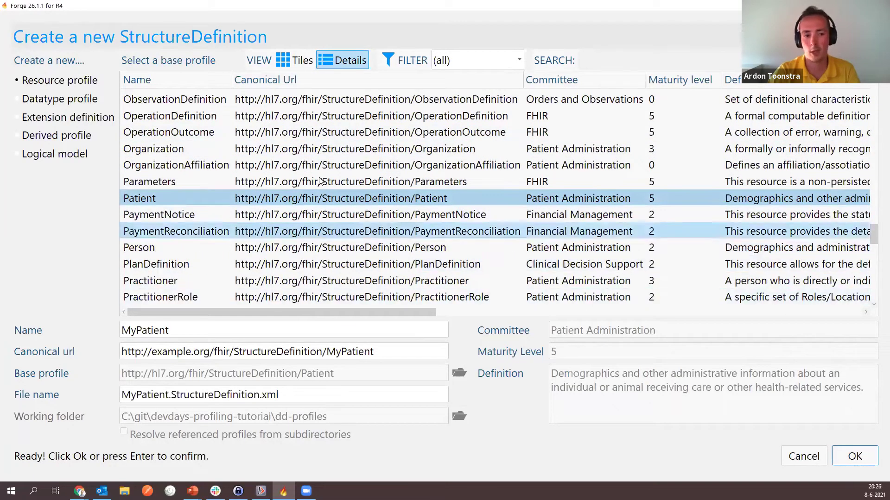
pyautogui.click(854, 456)
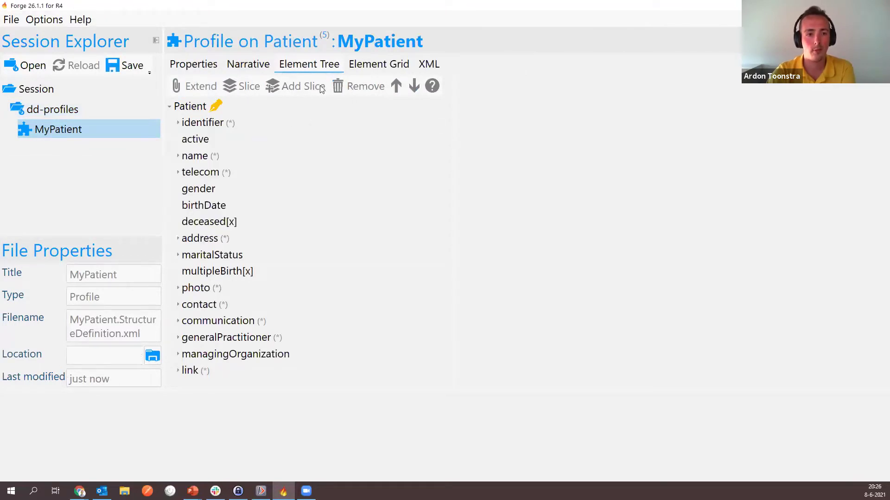
# Step: In the profile's metadata, replace the example.org domain in the URL with the author's first name followed by .nl
pyautogui.moveTo(197, 116)
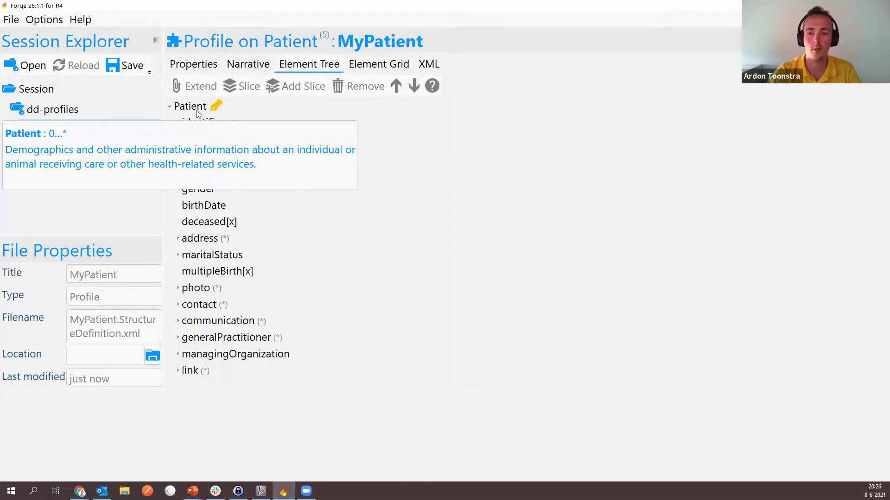
pyautogui.moveTo(208, 133)
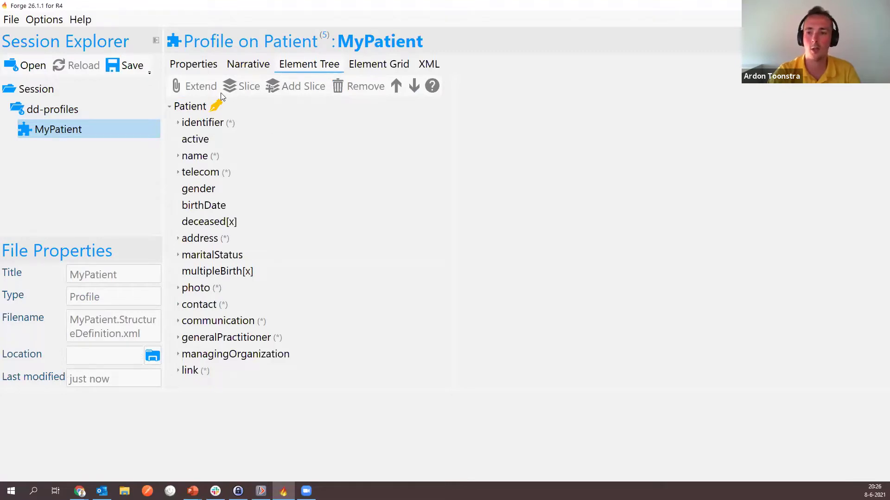
pyautogui.click(189, 68)
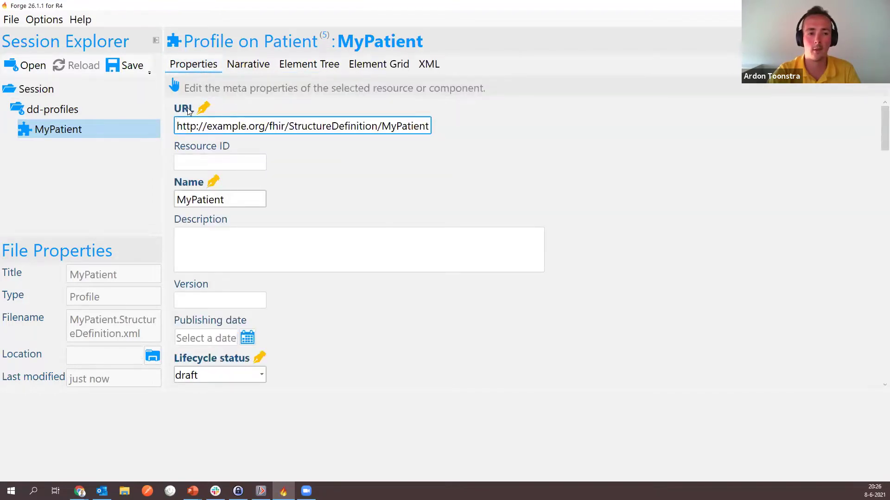
pyautogui.moveTo(187, 109)
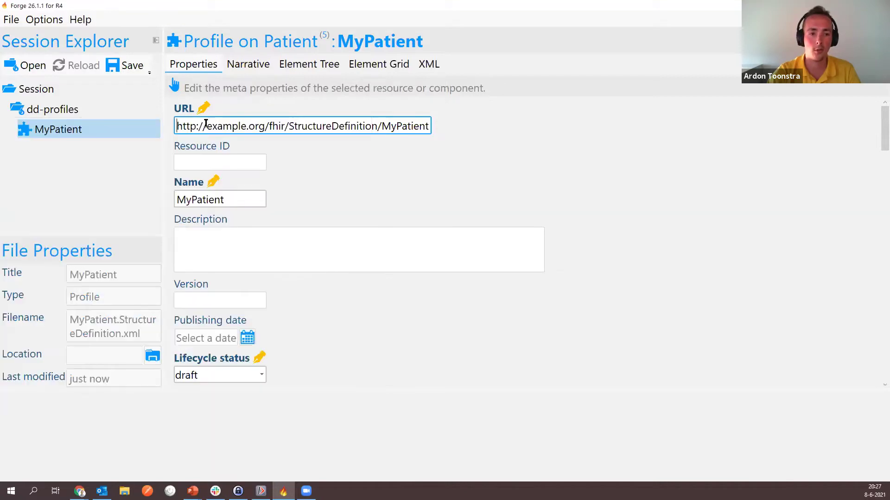
pyautogui.doubleClick(217, 126)
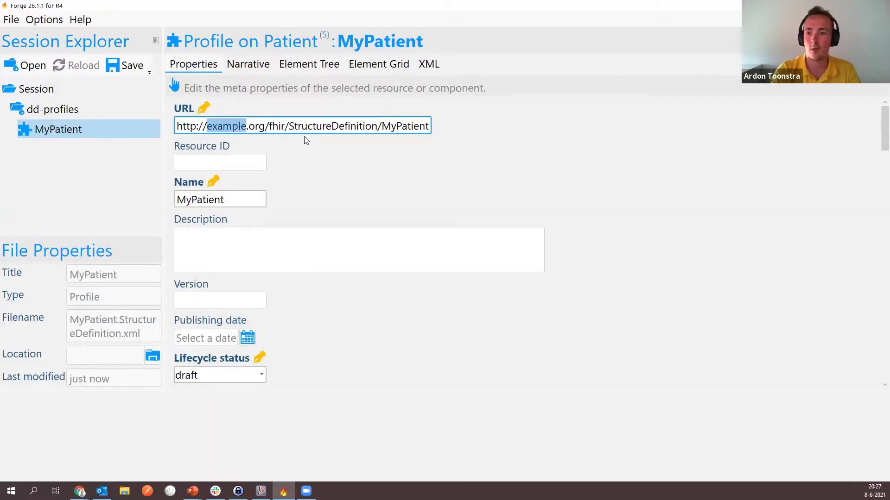
pyautogui.write('ardon.nl')
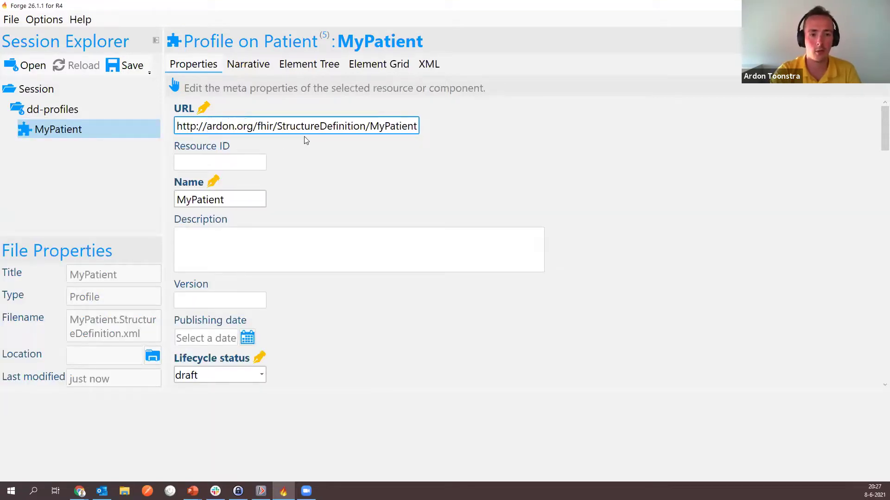
pyautogui.press('Delete')
pyautogui.press('Delete')
pyautogui.press('Delete')
pyautogui.press('Delete')
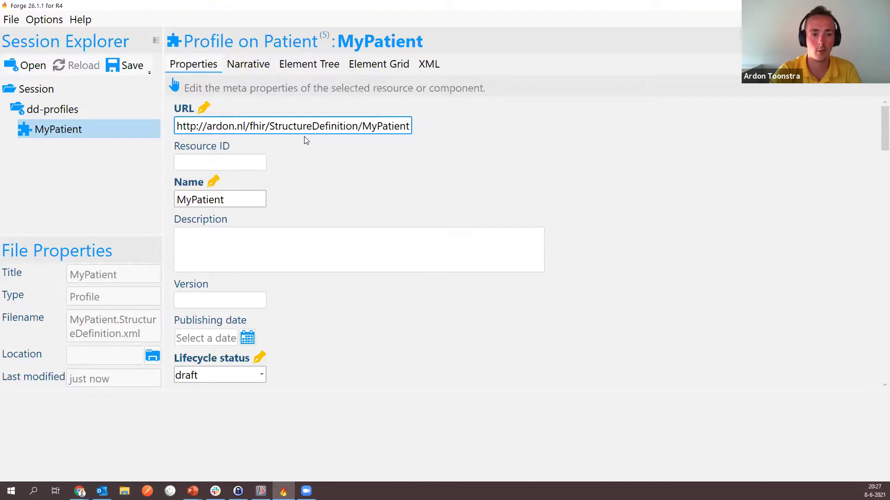
# Step: Change the last segment of the profile's canonical URL to PatientX
pyautogui.moveTo(376, 121); pyautogui.dragTo(361, 123)
pyautogui.press('Left')
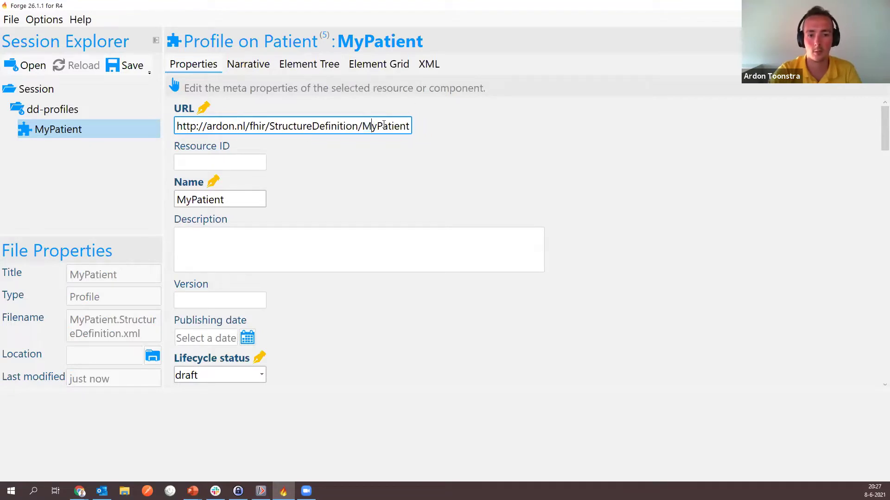
pyautogui.press('Delete')
pyautogui.press('Delete')
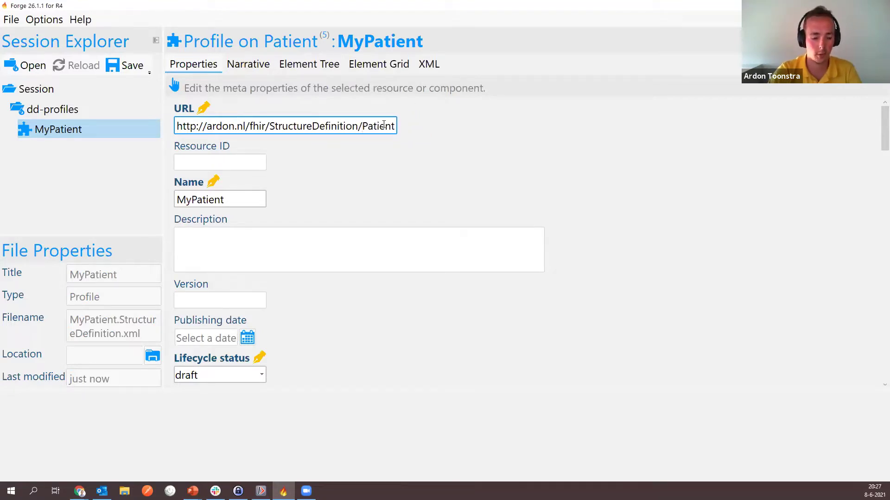
pyautogui.press('End')
pyautogui.write('X')
# Step: Copy PatientX from the end of the URL and use it as the profile's name
pyautogui.moveTo(363, 128); pyautogui.dragTo(414, 129)
pyautogui.hotkey('ctrl', 'c')
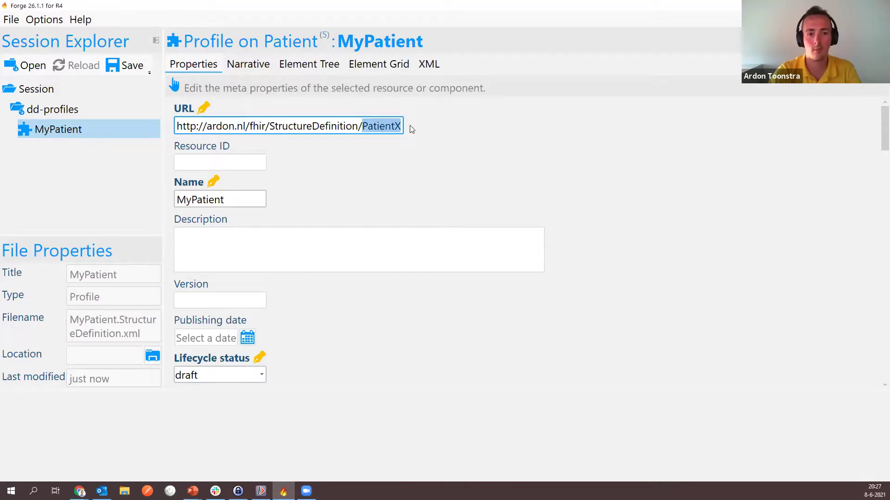
pyautogui.click(242, 199)
pyautogui.hotkey('ctrl', 'a')
pyautogui.hotkey('ctrl', 'v')
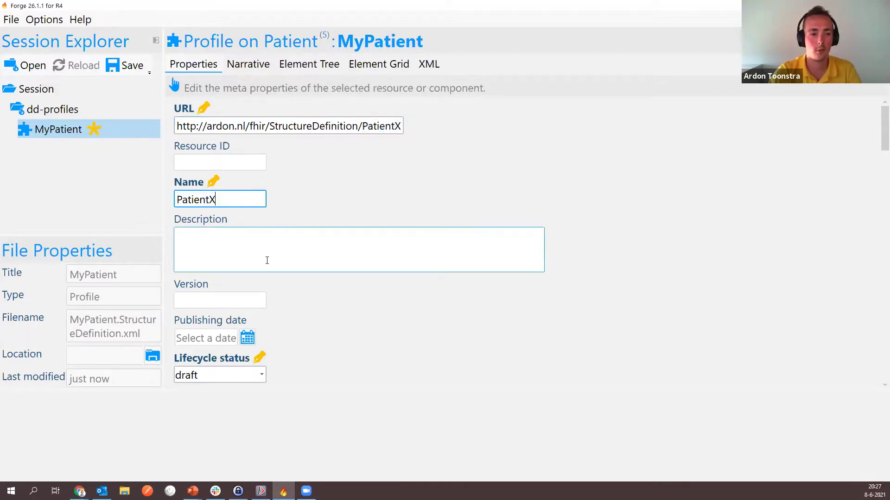
pyautogui.click(274, 259)
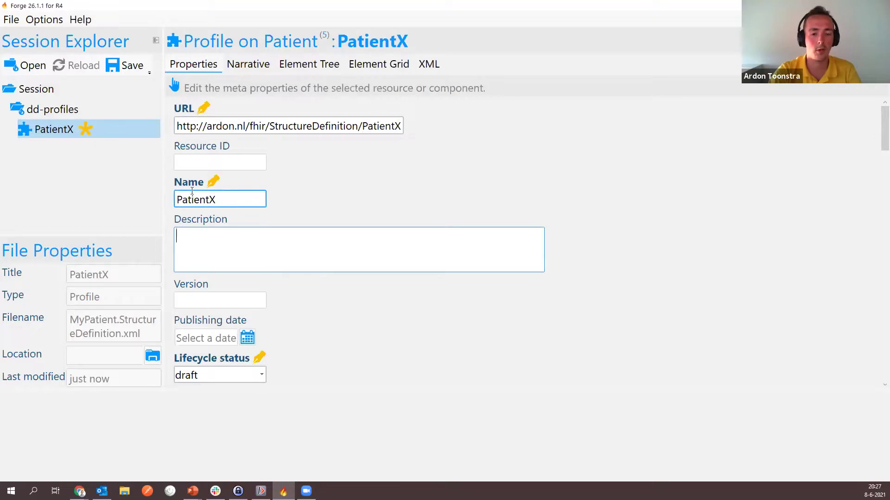
pyautogui.click(196, 199)
pyautogui.scroll(-4, 220, 262)
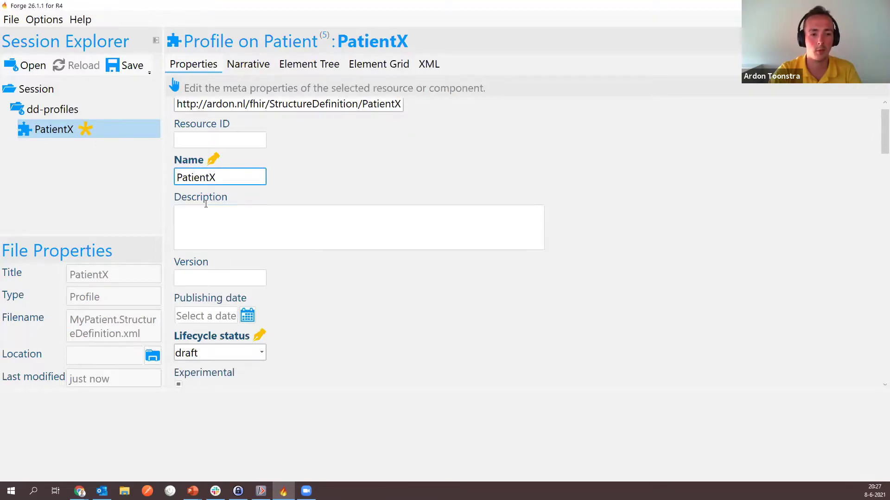
# Step: Look through the remaining metadata fields of the PatientX profile, from description and version to mappings
pyautogui.scroll(-3, 224, 218)
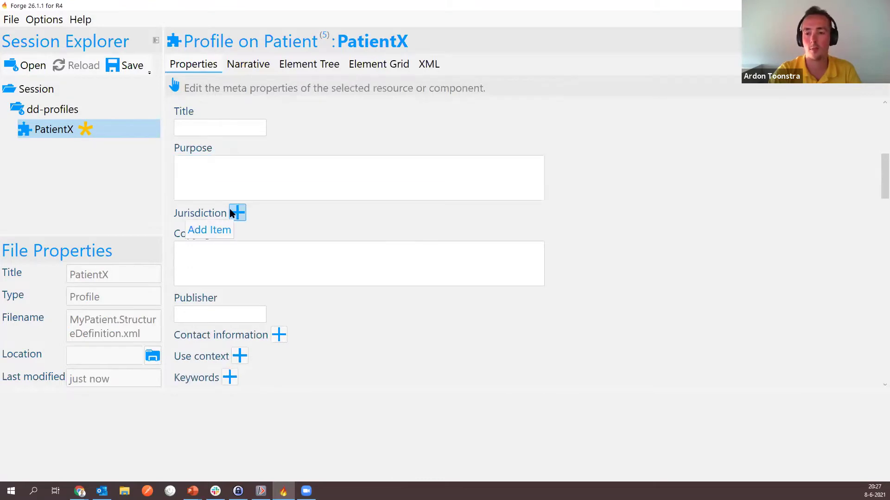
pyautogui.scroll(-1, 229, 209)
pyautogui.scroll(-4, 230, 210)
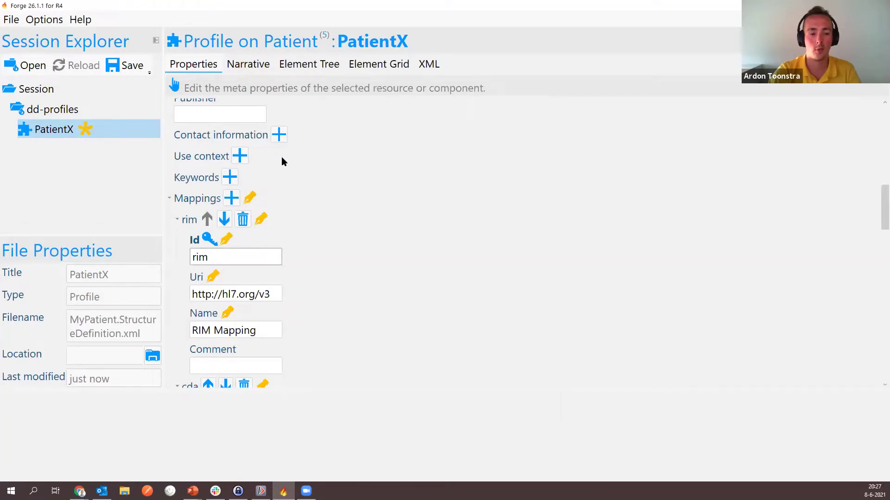
pyautogui.scroll(6, 281, 158)
pyautogui.scroll(5, 249, 151)
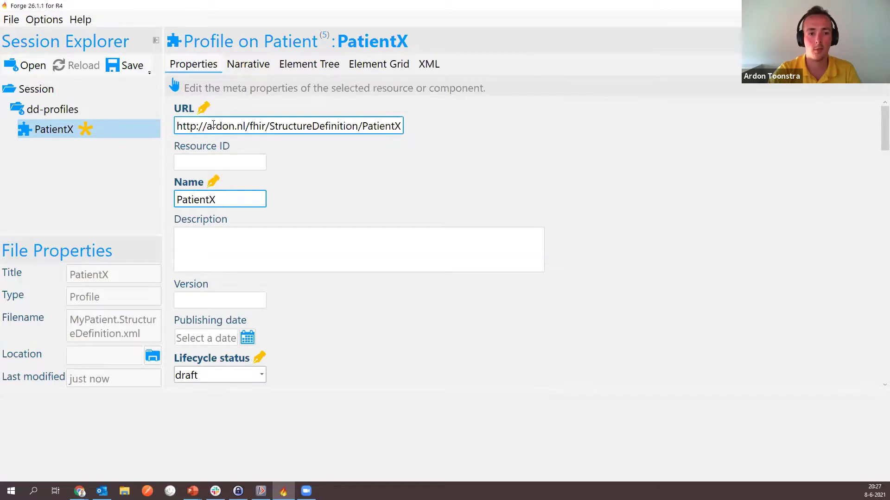
# Step: Consult the Hospital X requirements in the browser tutorial and set the Patient name element's cardinality to 1..* in Forge's element tree
pyautogui.click(298, 65)
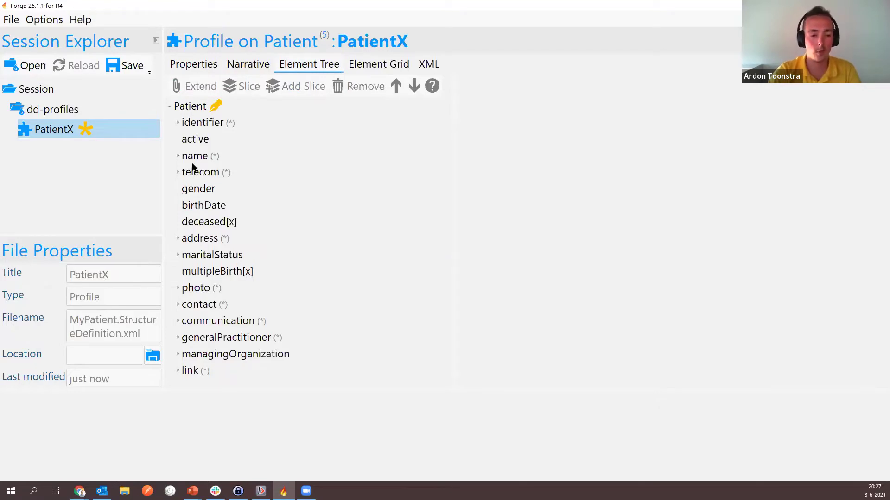
pyautogui.moveTo(200, 170)
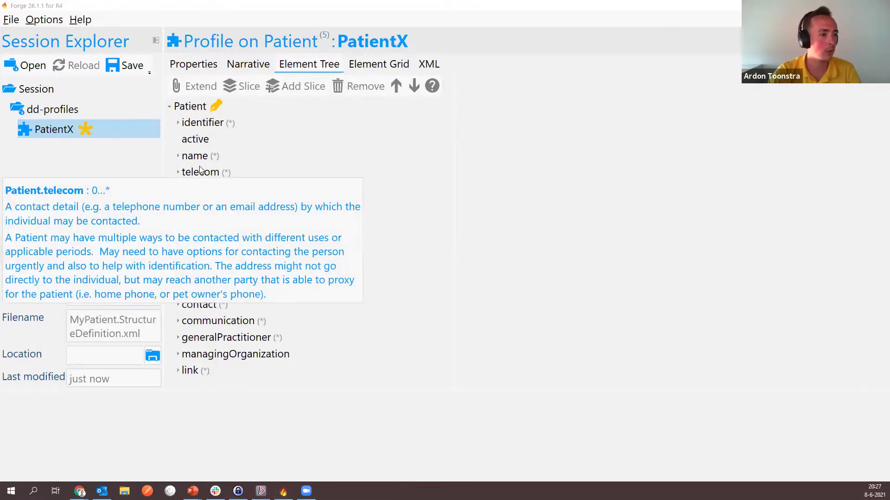
pyautogui.hotkey('alt', 'Tab')
pyautogui.scroll(1, 156, 162)
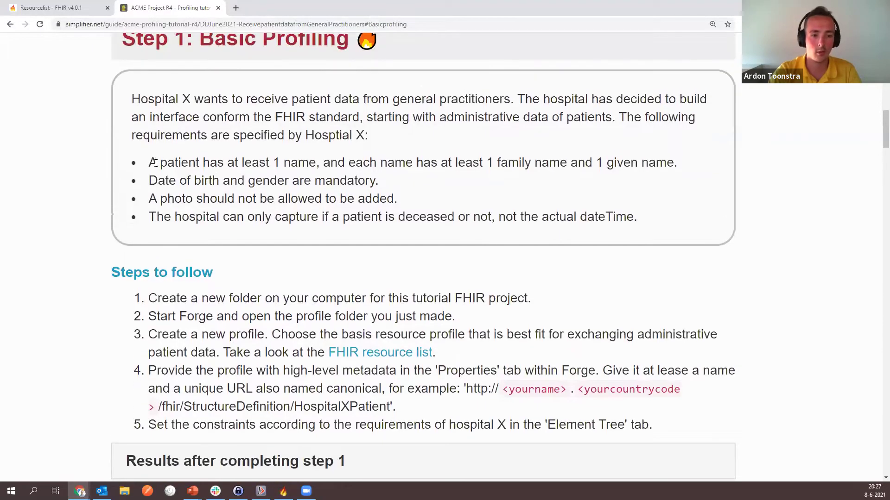
pyautogui.moveTo(156, 162); pyautogui.dragTo(215, 161)
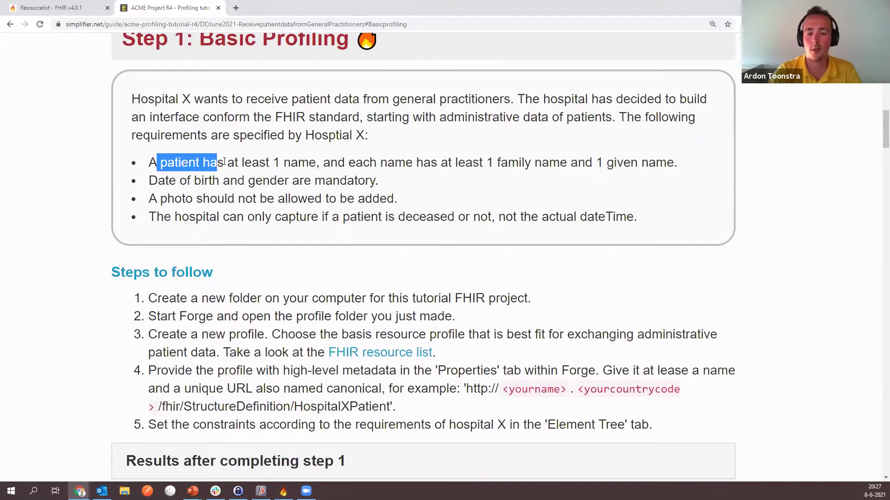
pyautogui.moveTo(244, 162); pyautogui.dragTo(320, 162)
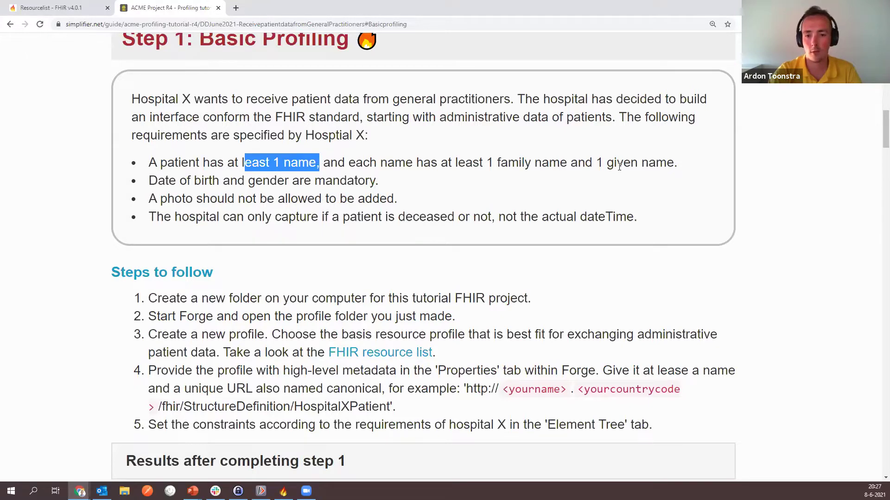
pyautogui.hotkey('alt', 'Tab')
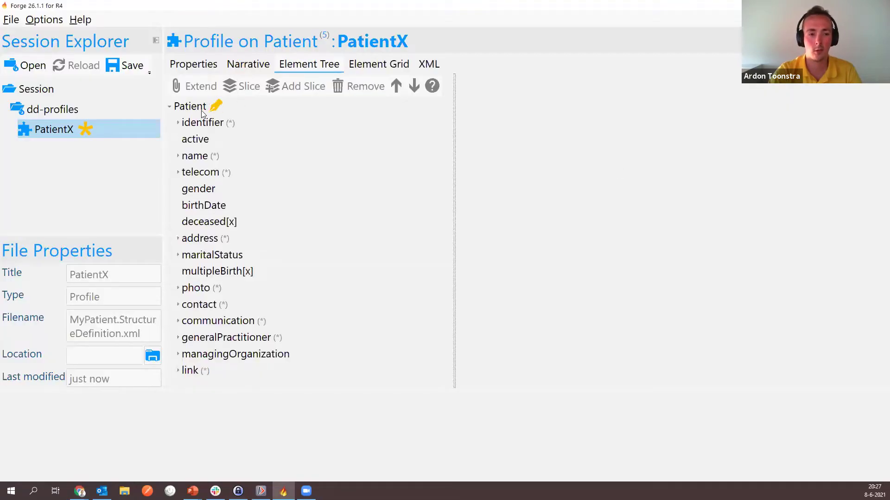
pyautogui.moveTo(197, 160)
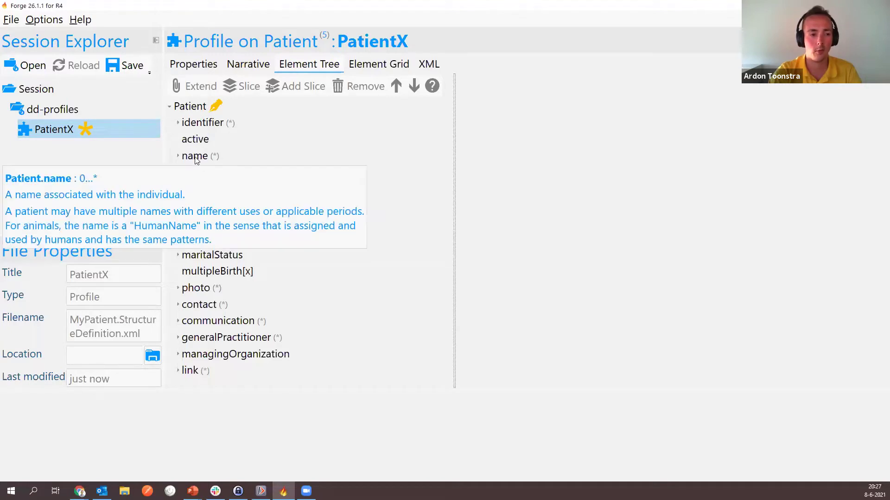
pyautogui.click(196, 158)
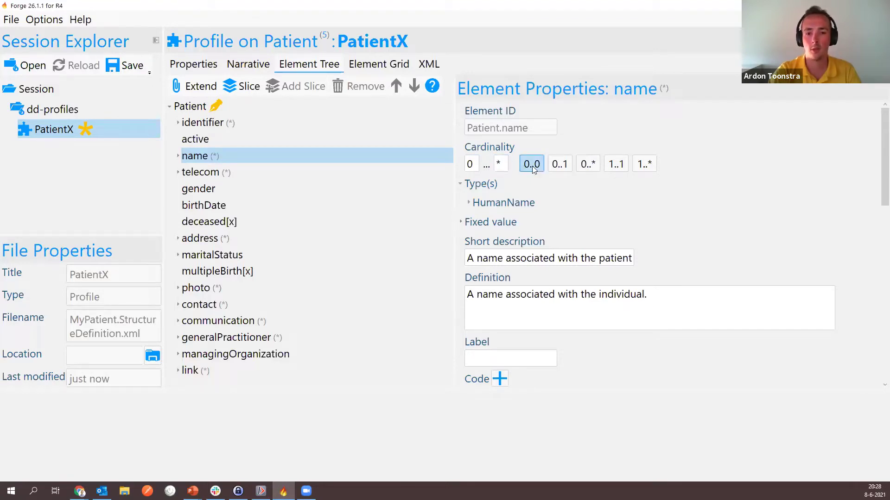
pyautogui.click(645, 165)
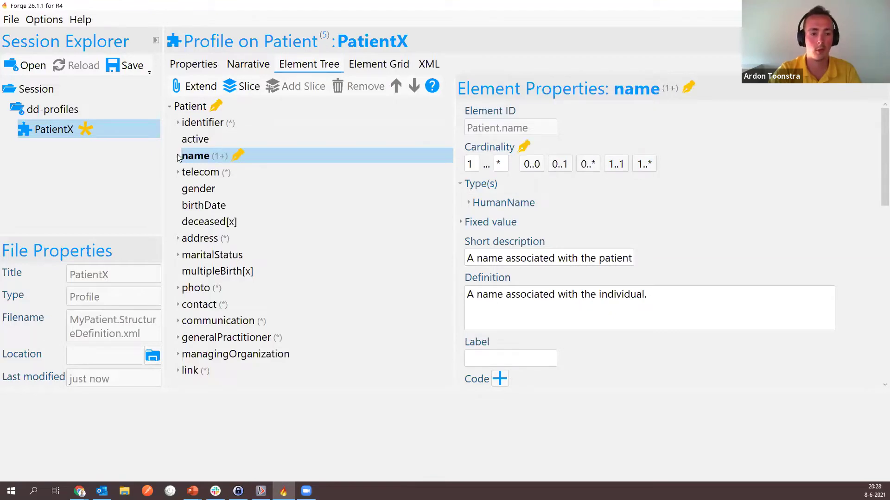
# Step: Under the name element, set the cardinality of family to 1..1 and of given to 1..*
pyautogui.click(178, 156)
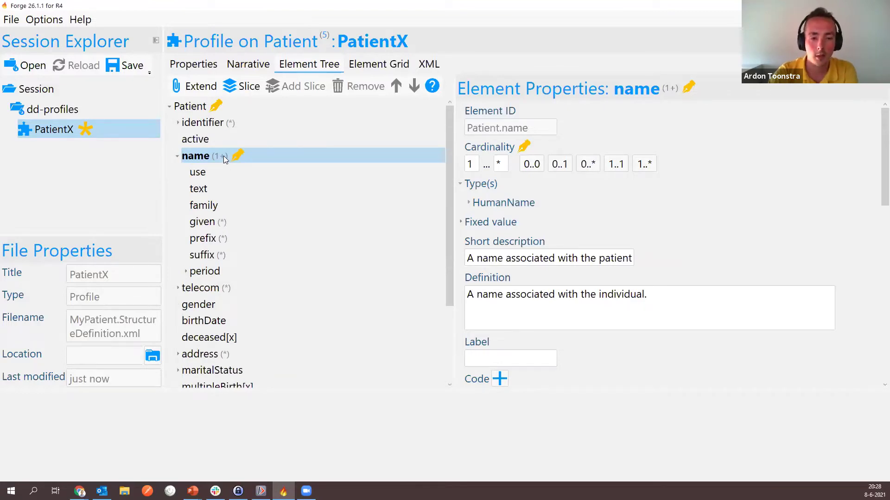
pyautogui.click(209, 205)
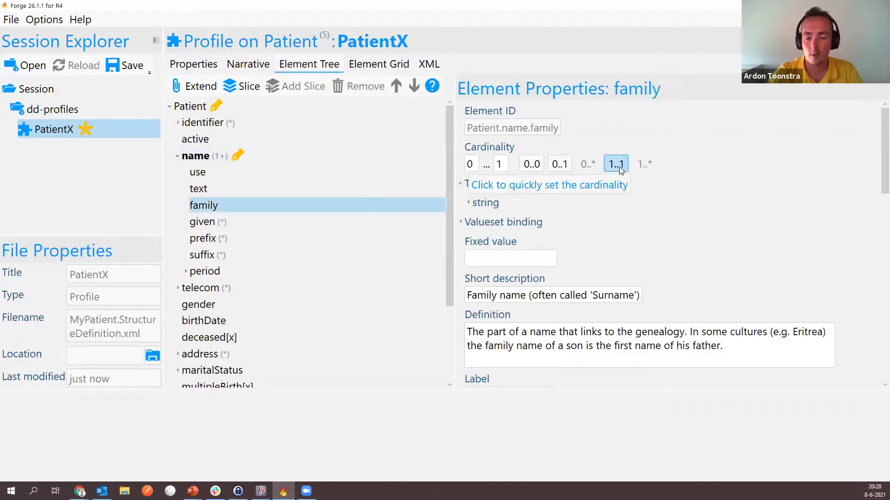
pyautogui.click(620, 170)
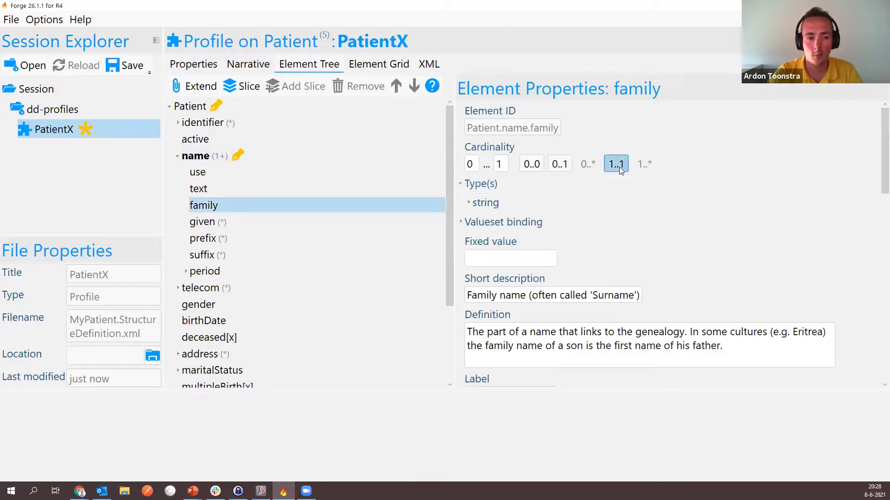
pyautogui.click(229, 222)
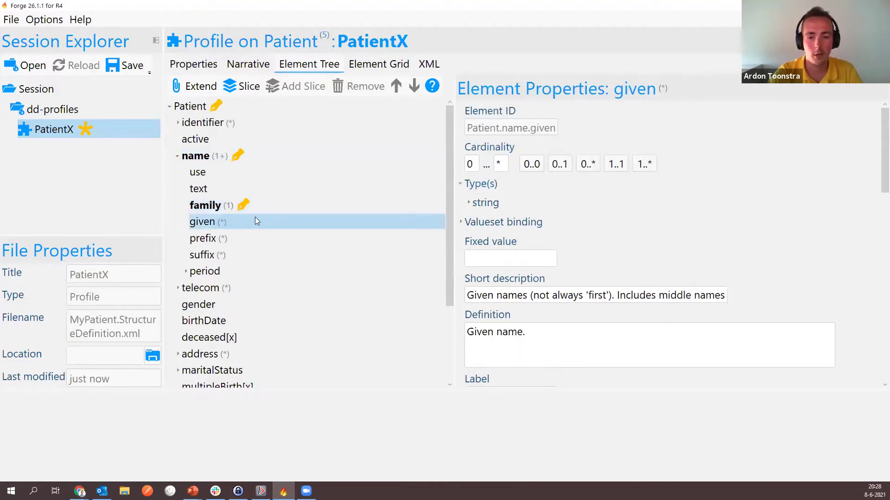
pyautogui.click(644, 165)
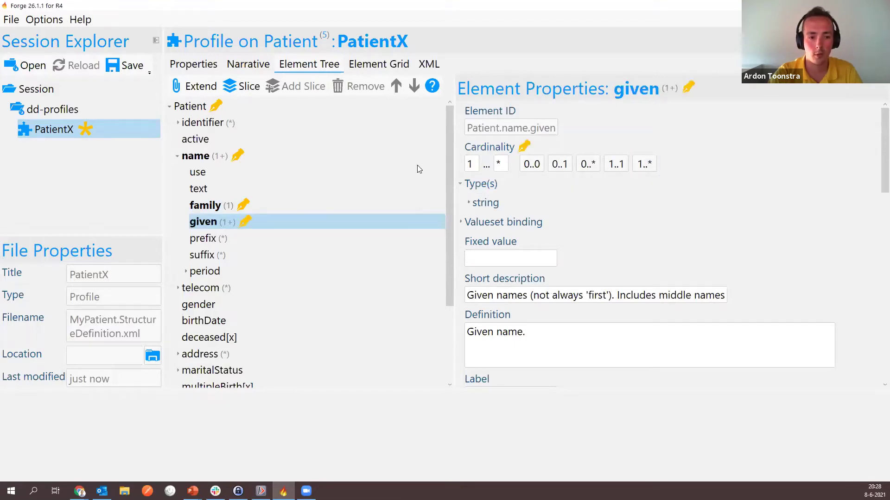
# Step: Check the next requirement in the browser tutorial and make gender and birthDate mandatory in Forge with cardinality 1..1
pyautogui.hotkey('alt', 'Tab')
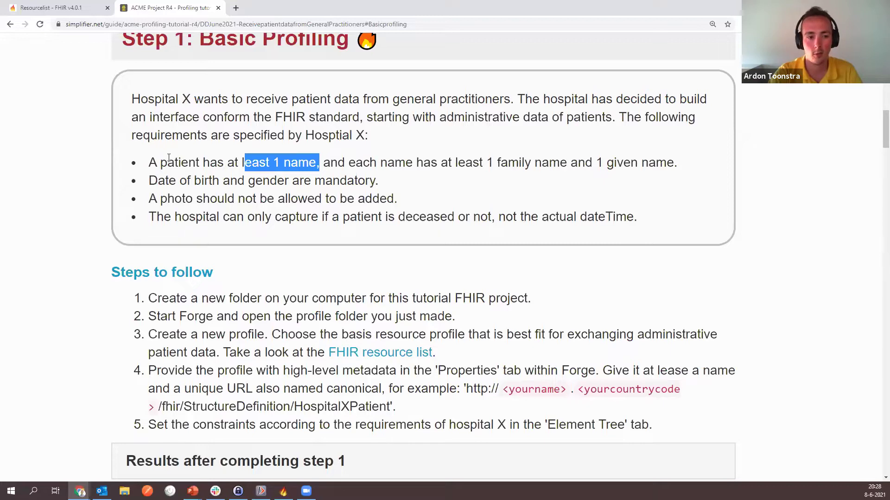
pyautogui.moveTo(168, 161); pyautogui.dragTo(376, 162)
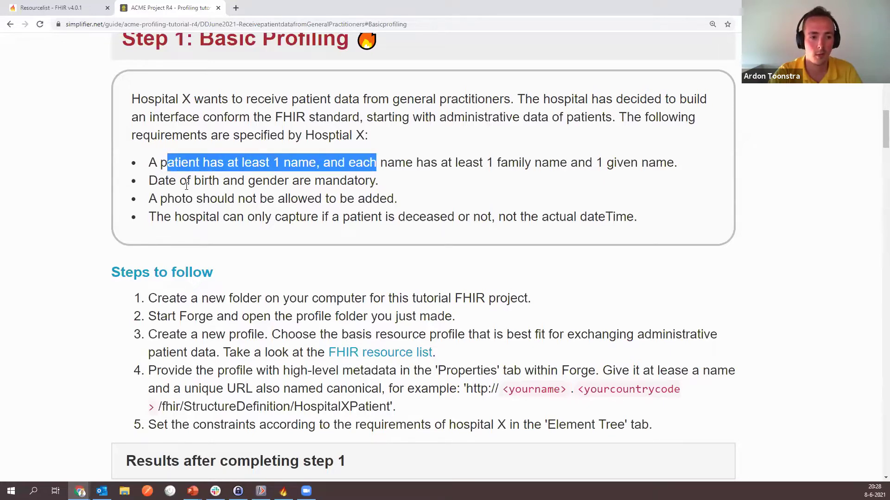
pyautogui.hotkey('alt', 'Tab')
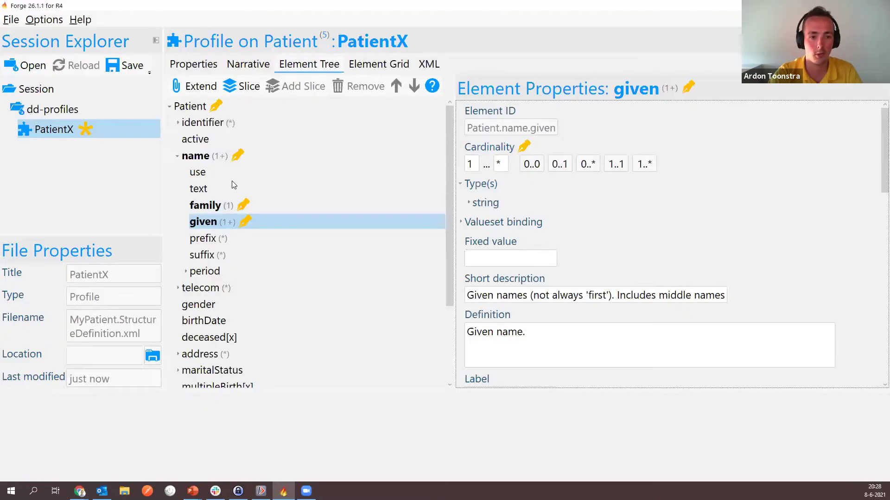
pyautogui.doubleClick(187, 158)
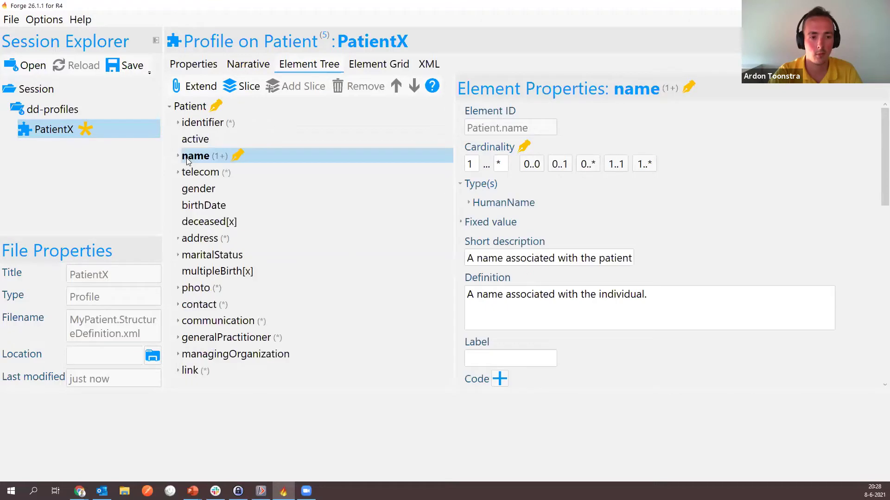
pyautogui.click(207, 188)
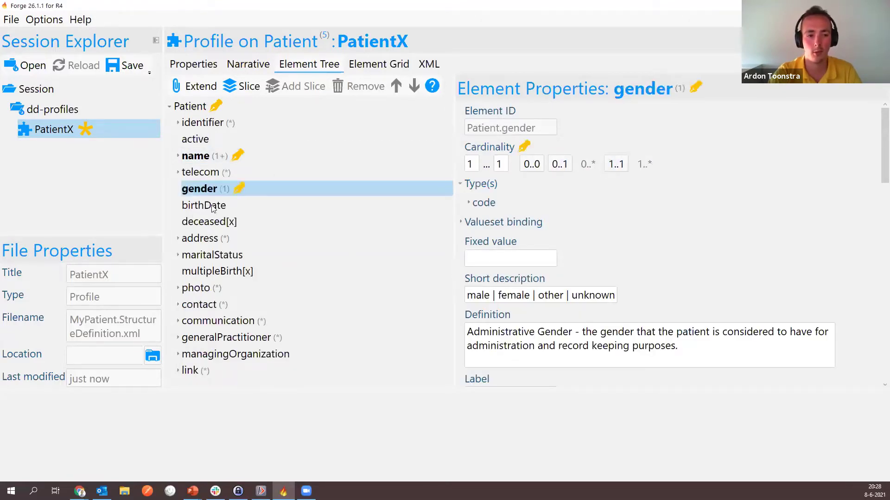
pyautogui.click(407, 200)
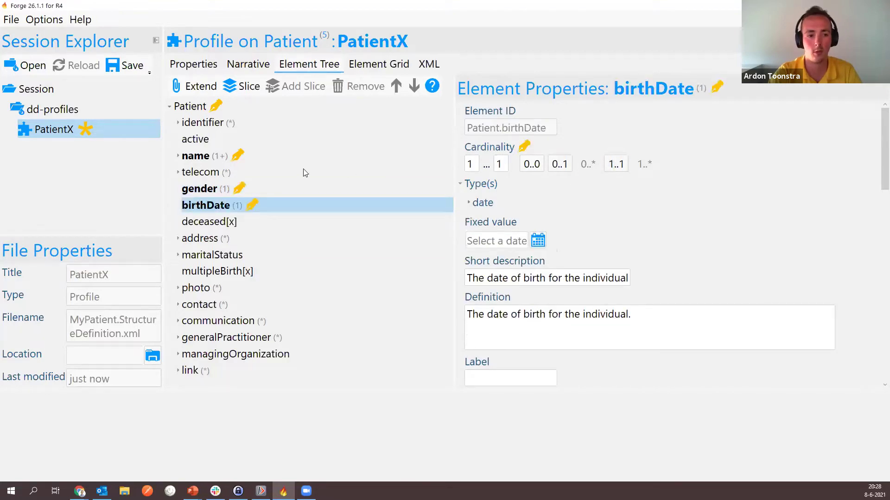
# Step: Check the photo requirement in the browser tutorial and prohibit the photo element in Forge with cardinality 0..0
pyautogui.hotkey('alt', 'Tab')
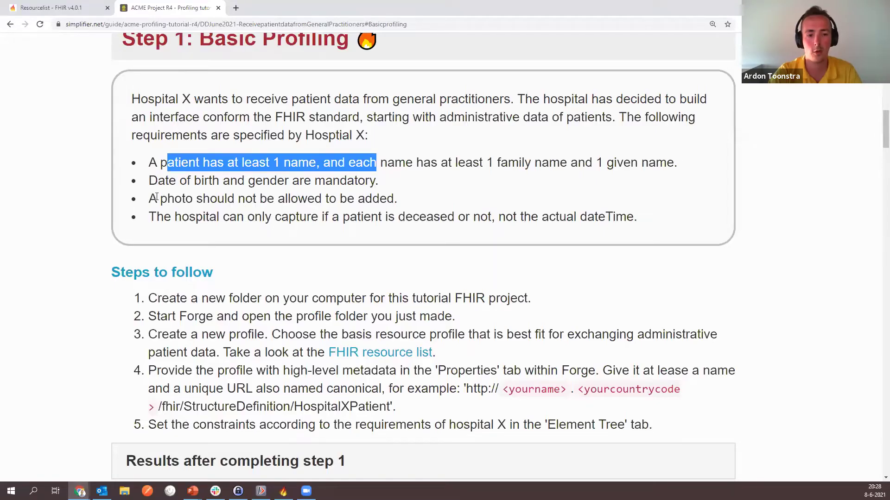
pyautogui.hotkey('alt', 'Tab')
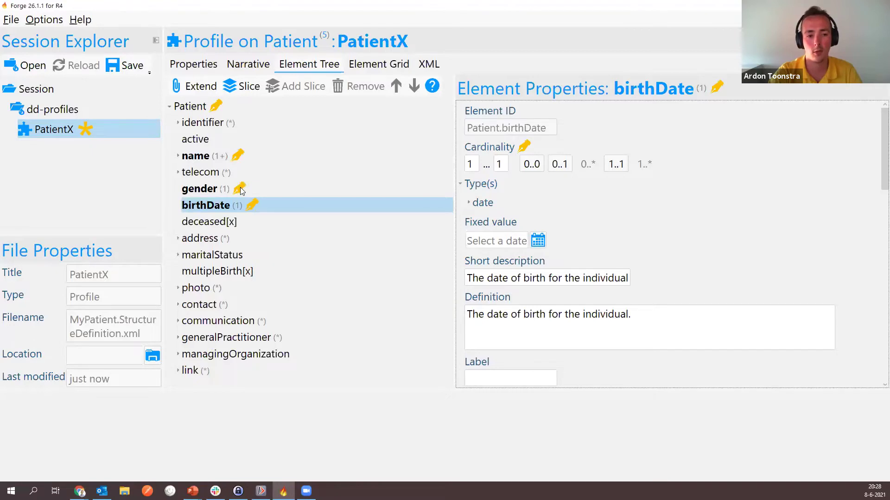
pyautogui.click(195, 287)
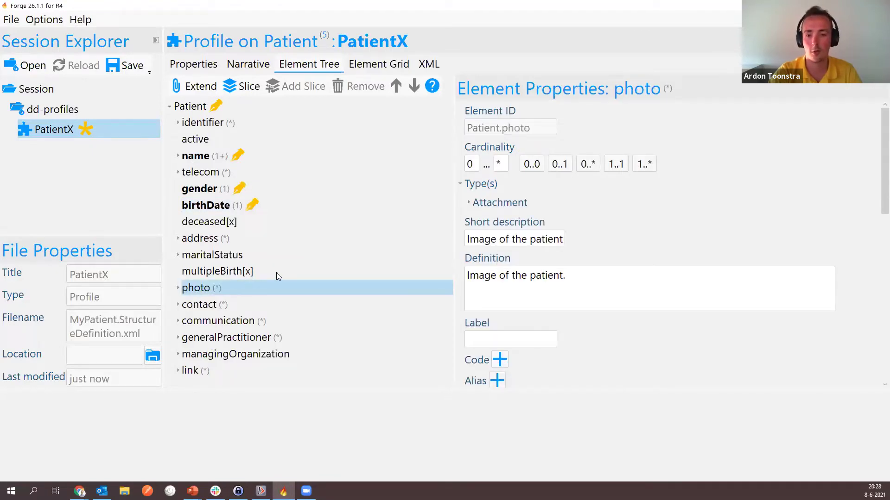
pyautogui.click(533, 165)
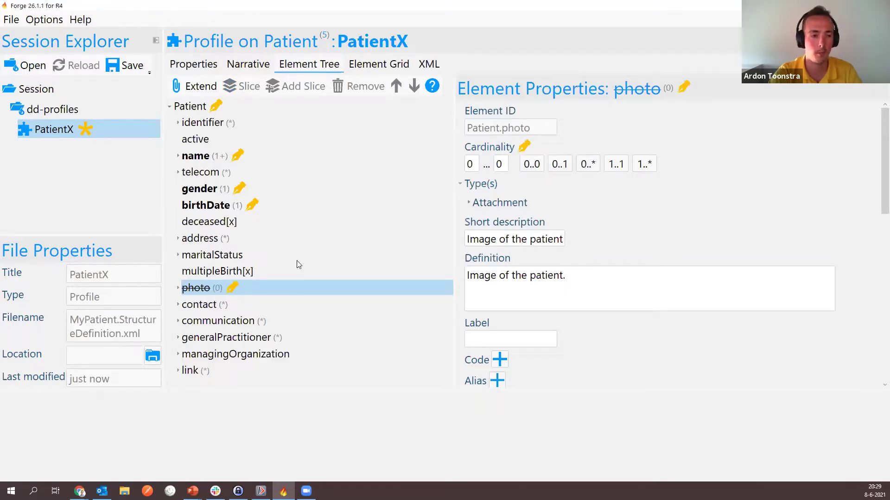
# Step: Check the deceased requirement in the browser tutorial and exclude the dateTime type from deceased[x] in Forge, keeping only boolean
pyautogui.hotkey('alt', 'Tab')
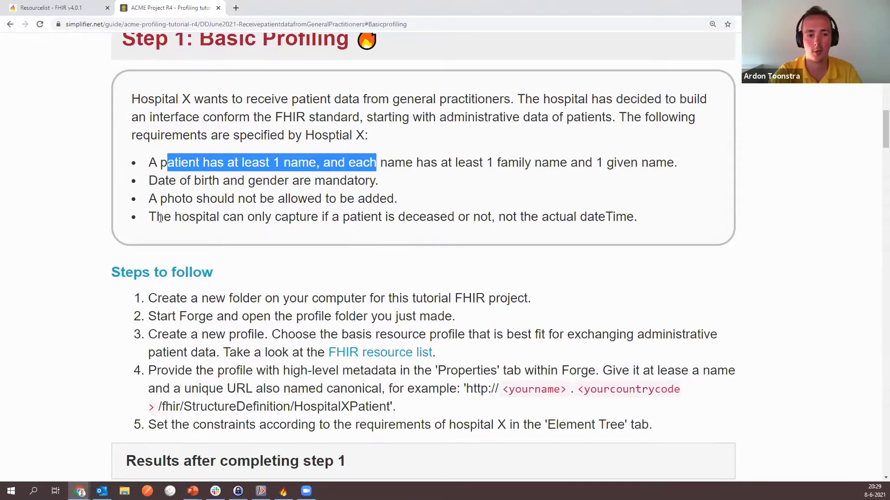
pyautogui.moveTo(156, 217); pyautogui.dragTo(380, 220)
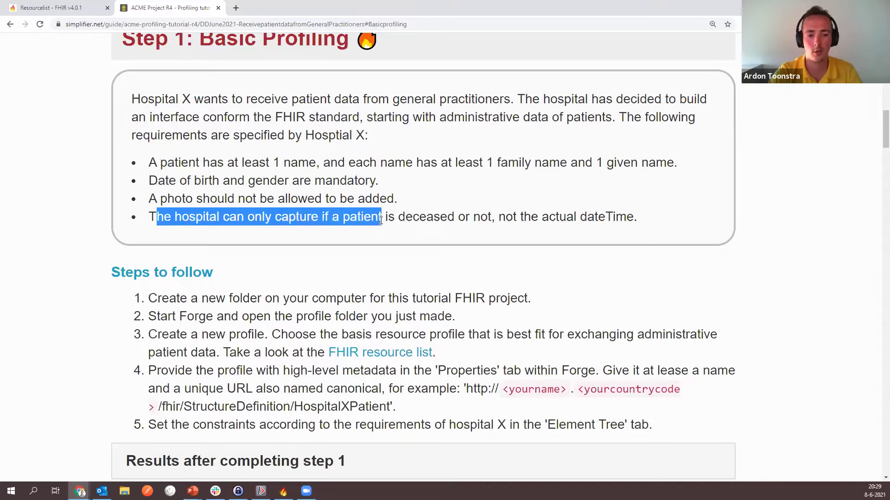
pyautogui.hotkey('alt', 'Tab')
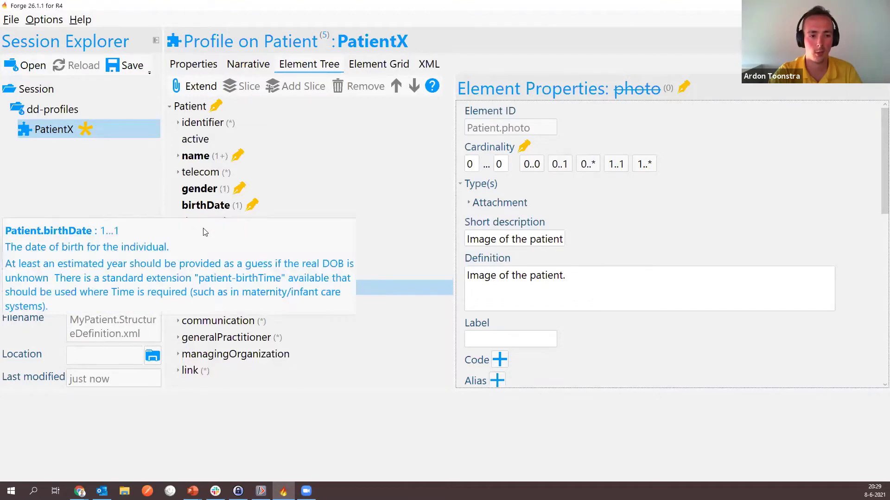
pyautogui.click(202, 225)
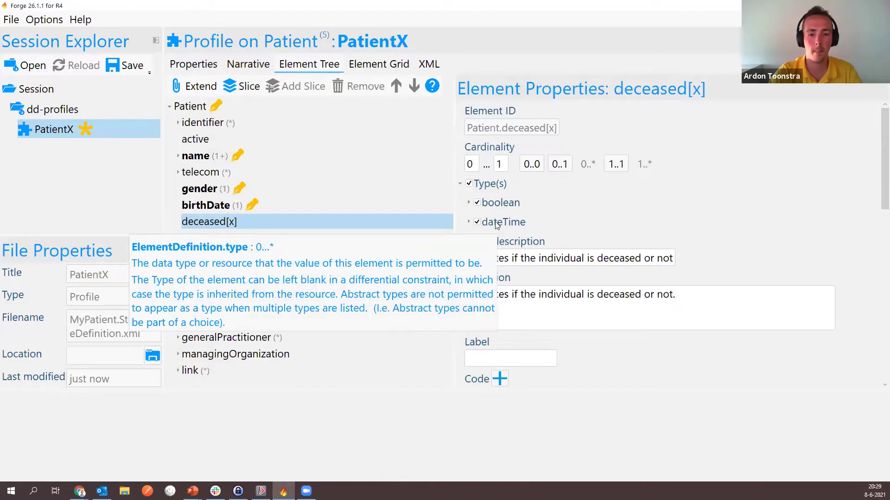
pyautogui.click(478, 222)
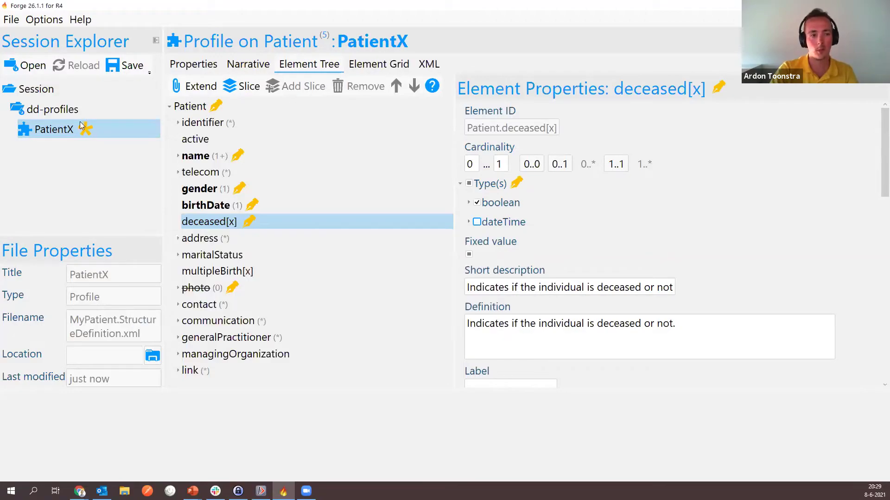
# Step: Review the Basic Profiling requirements and steps once more in the browser tutorial and return to the PatientX profile in Forge
pyautogui.hotkey('alt', 'Tab')
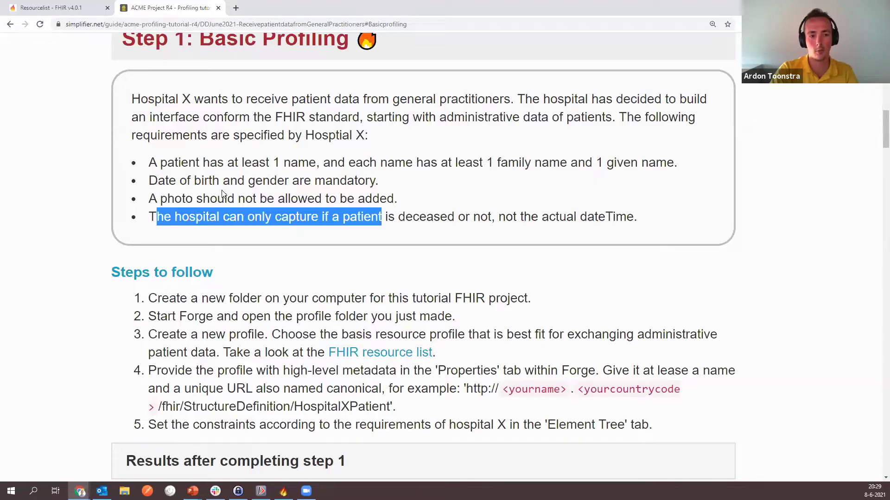
pyautogui.scroll(1, 220, 194)
pyautogui.scroll(-1, 218, 194)
pyautogui.scroll(-1, 218, 191)
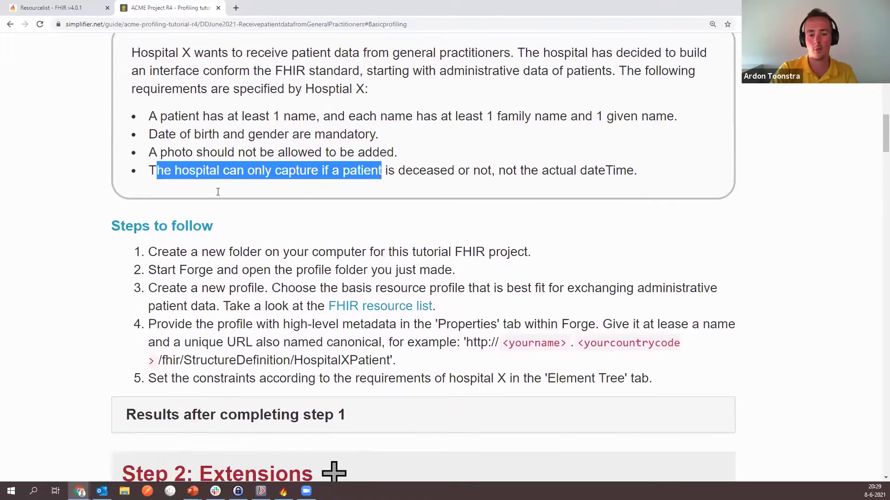
pyautogui.scroll(1, 218, 195)
pyautogui.hotkey('alt', 'Tab')
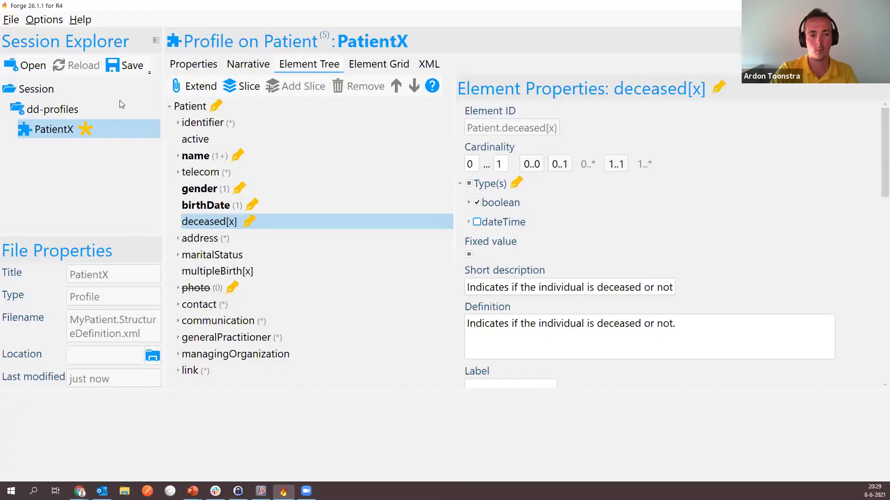
# Step: Save the PatientX profile in the dd-profiles folder with the file name PatientX.StructureDefinition.xml
pyautogui.click(125, 66)
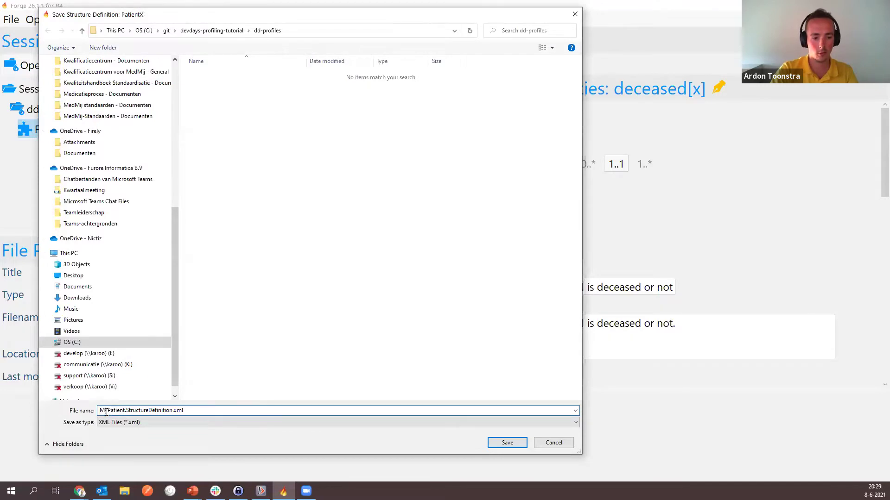
pyautogui.press('BackSpace')
pyautogui.press('BackSpace')
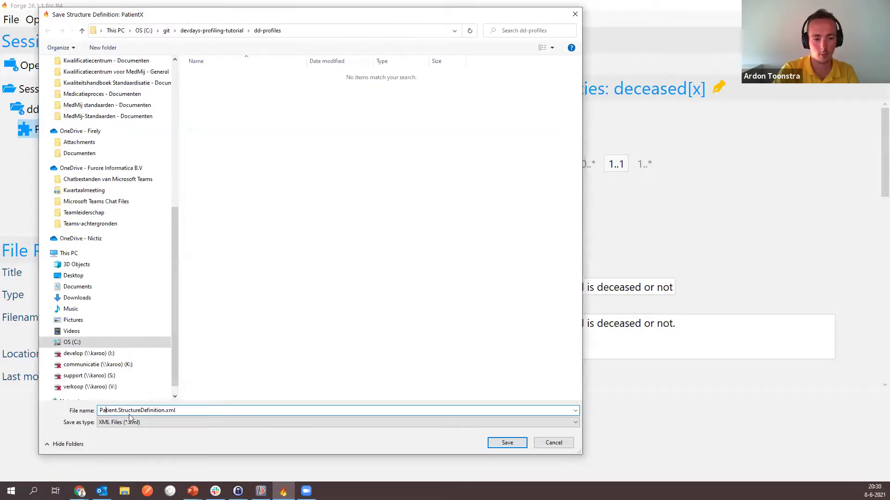
pyautogui.write('X')
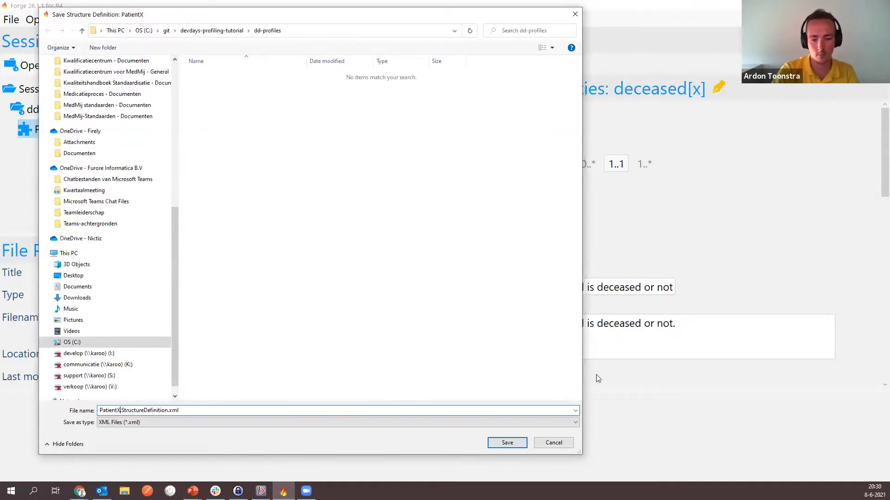
pyautogui.click(507, 443)
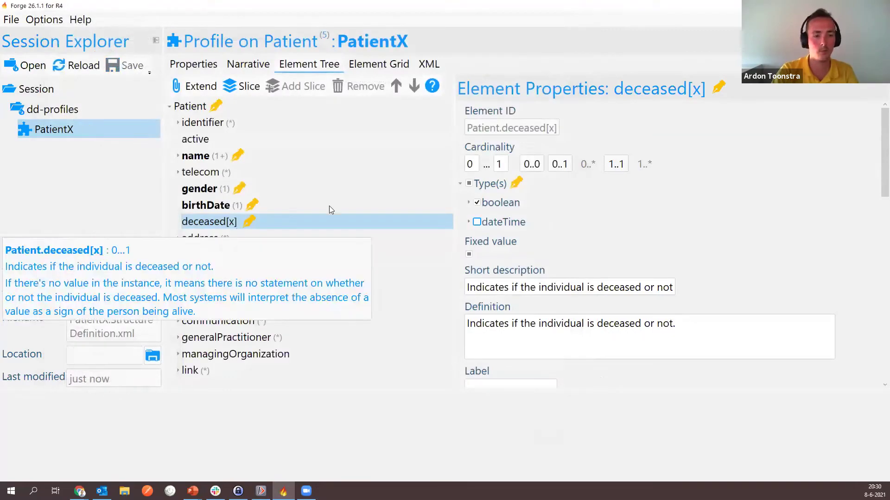
# Step: Switch to the browser tutorial and compare the profile with the expected results after completing step 1
pyautogui.hotkey('alt', 'Tab')
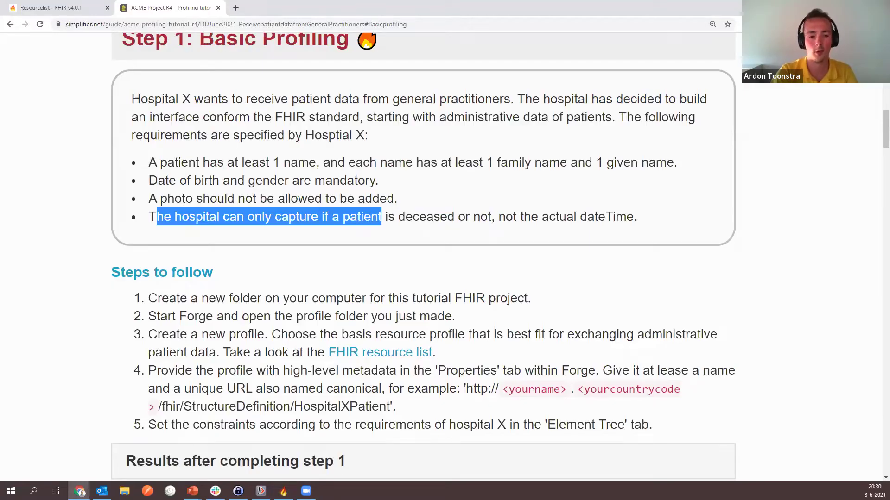
pyautogui.scroll(-10, 286, 146)
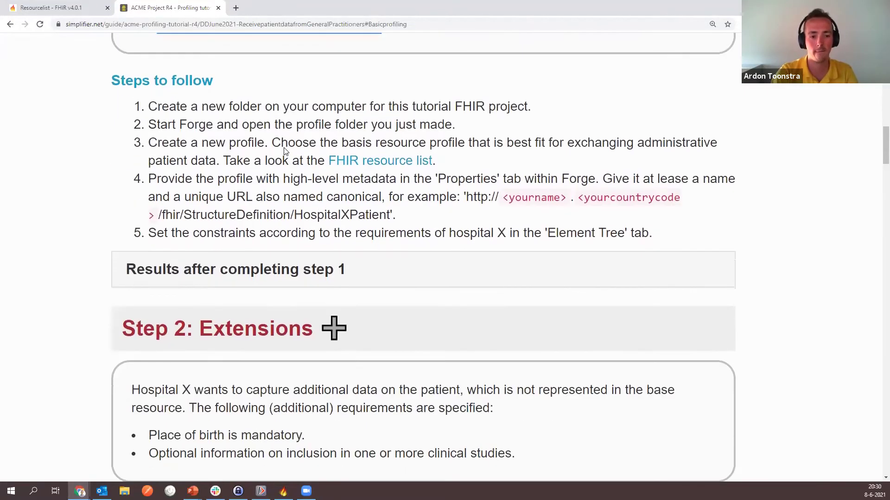
pyautogui.scroll(6, 284, 151)
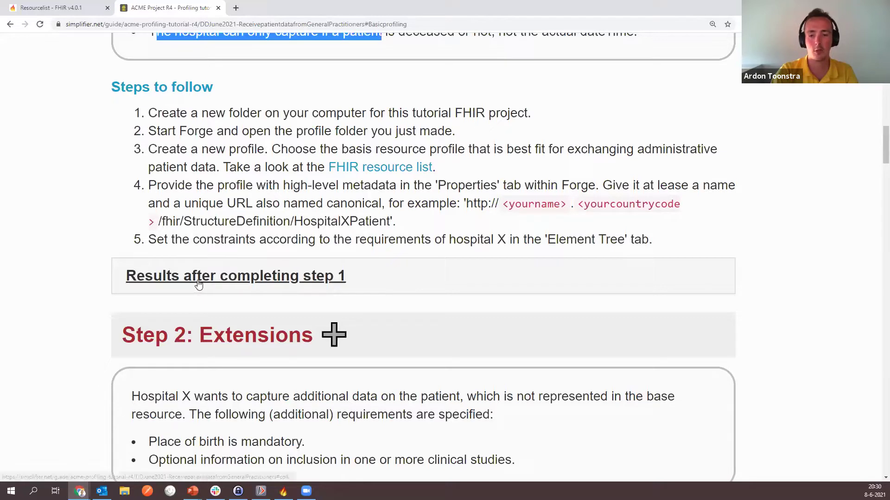
pyautogui.click(228, 278)
pyautogui.scroll(-1, 228, 287)
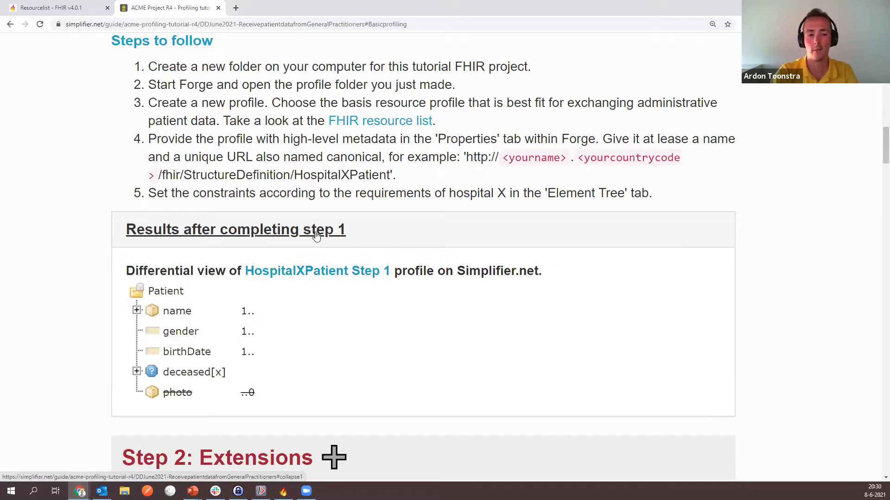
pyautogui.click(270, 230)
# Step: Read the Step 2: Extensions requirements and the simple extension steps, focusing on the mandatory place of birth
pyautogui.scroll(-3, 244, 197)
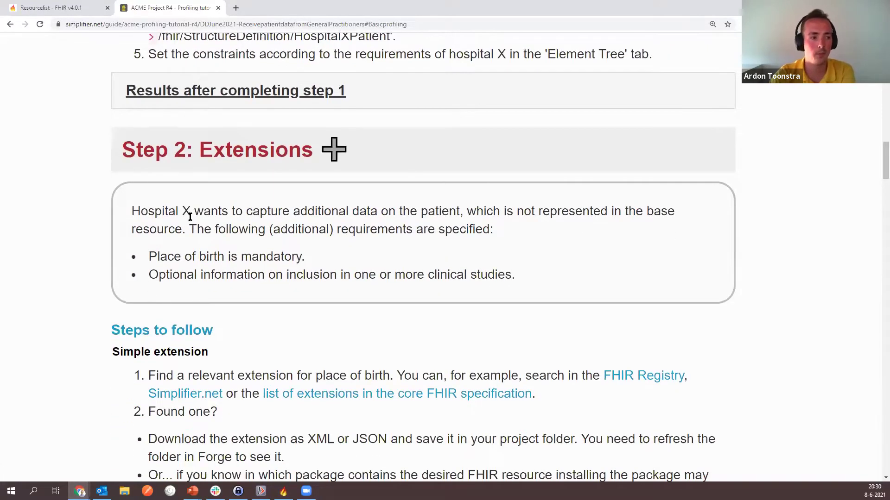
pyautogui.scroll(-1, 172, 205)
pyautogui.scroll(-1, 172, 200)
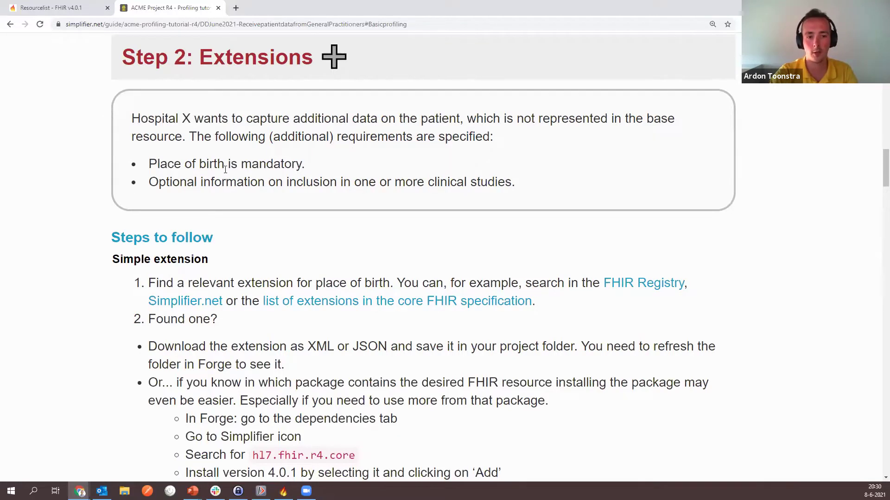
pyautogui.scroll(-1, 208, 170)
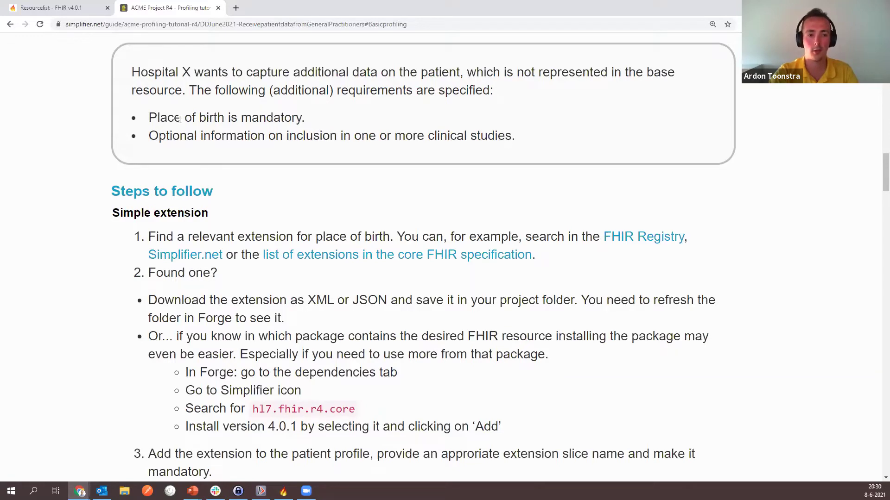
pyautogui.moveTo(156, 119); pyautogui.dragTo(269, 119)
pyautogui.click(204, 121)
pyautogui.moveTo(159, 118); pyautogui.dragTo(218, 119)
pyautogui.scroll(-1, 223, 119)
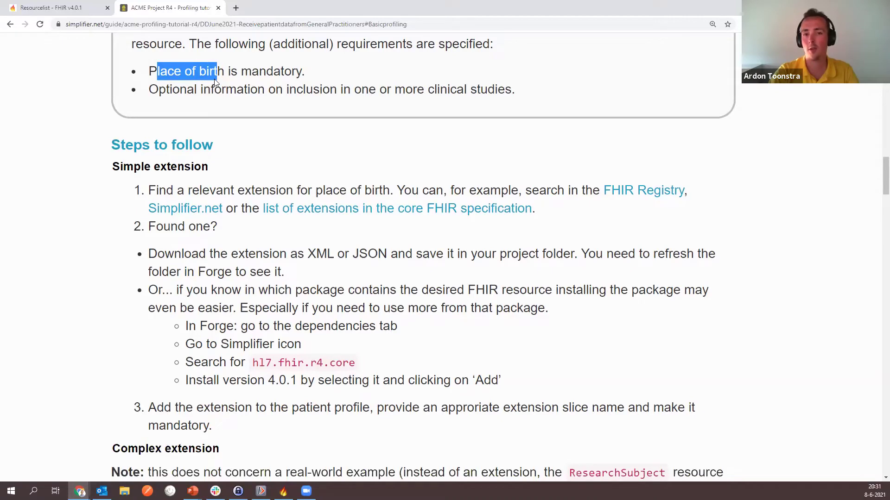
pyautogui.scroll(2, 214, 83)
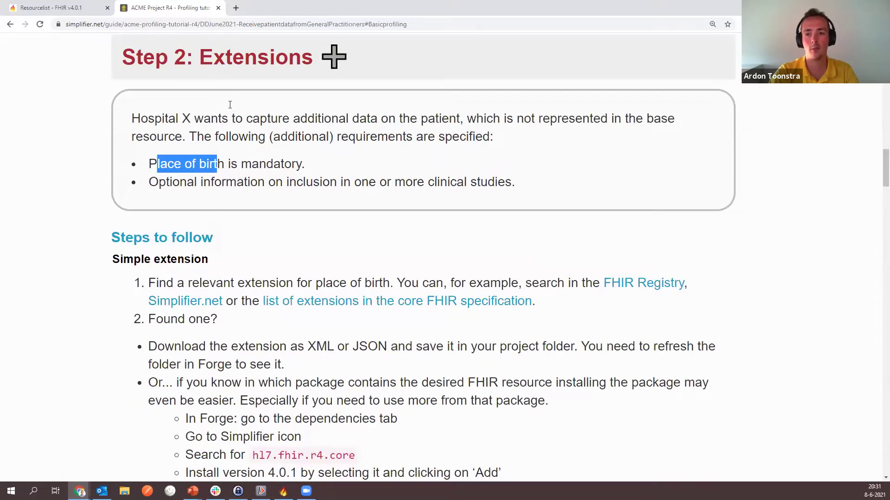
pyautogui.scroll(-1, 230, 104)
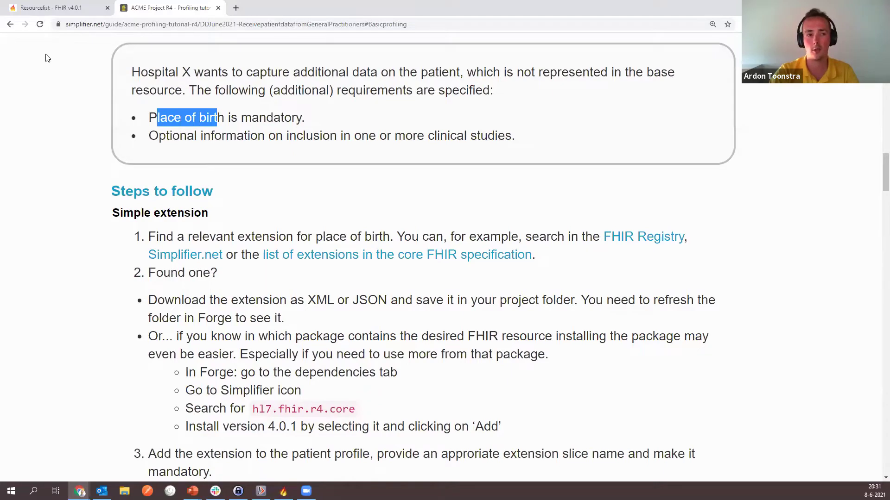
pyautogui.moveTo(158, 117); pyautogui.dragTo(264, 120)
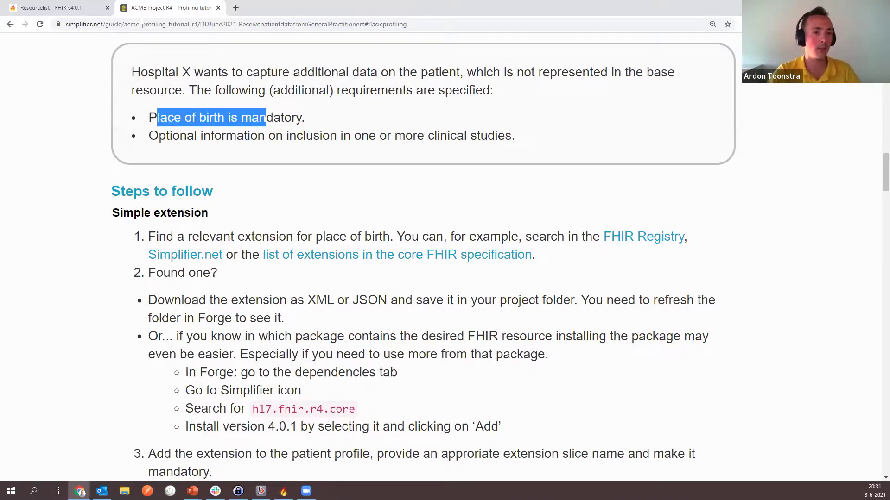
# Step: Open the Patient resource in the HL7 FHIR R4 resource list and examine its element structure
pyautogui.click(64, 7)
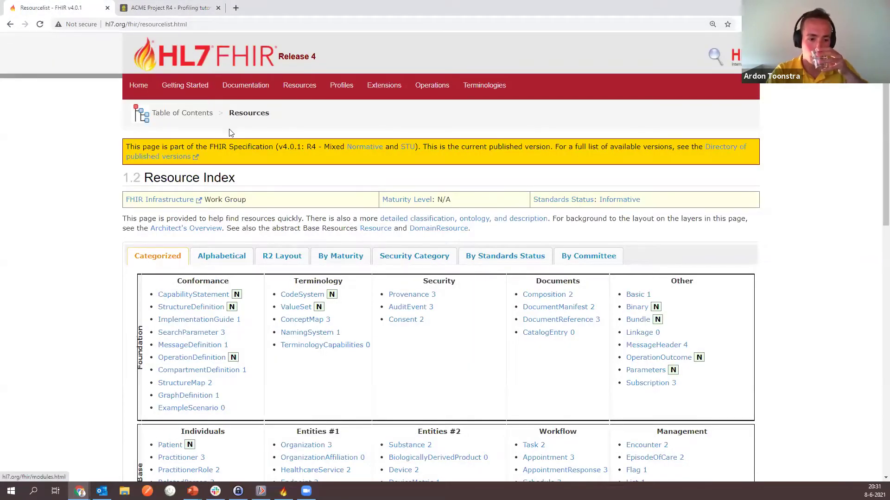
pyautogui.scroll(-1, 233, 151)
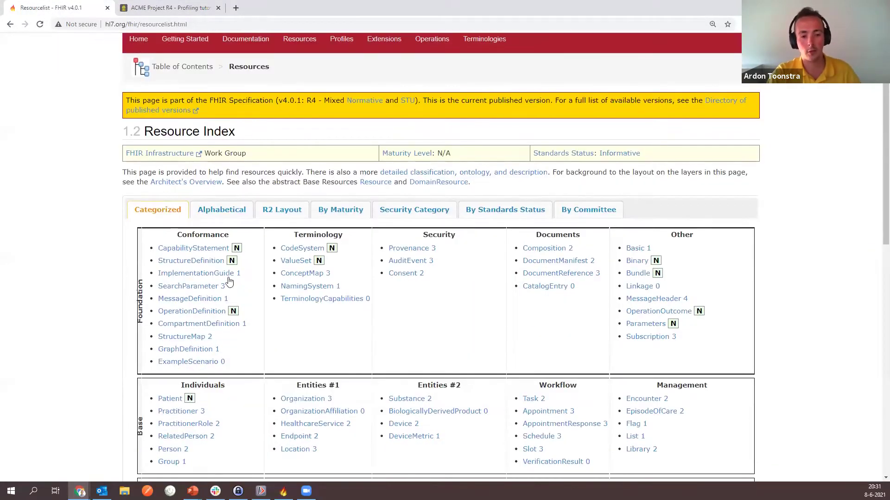
pyautogui.click(167, 400)
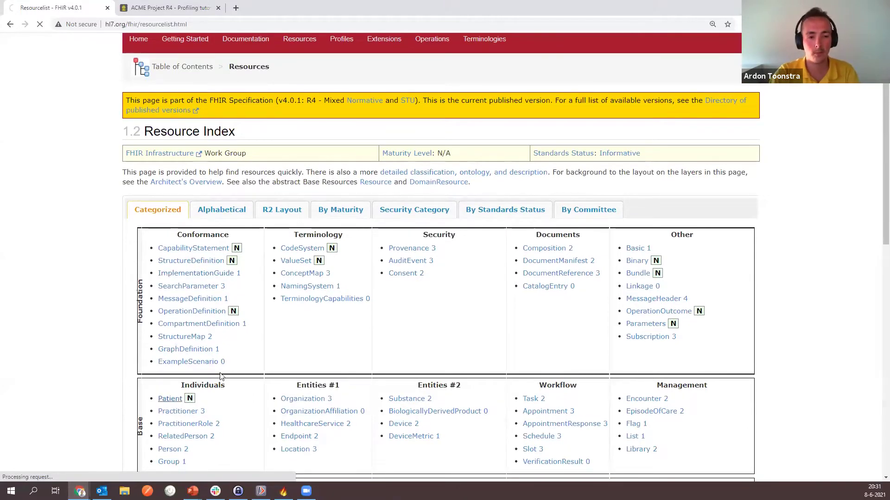
pyautogui.hotkey('ctrl', '+')
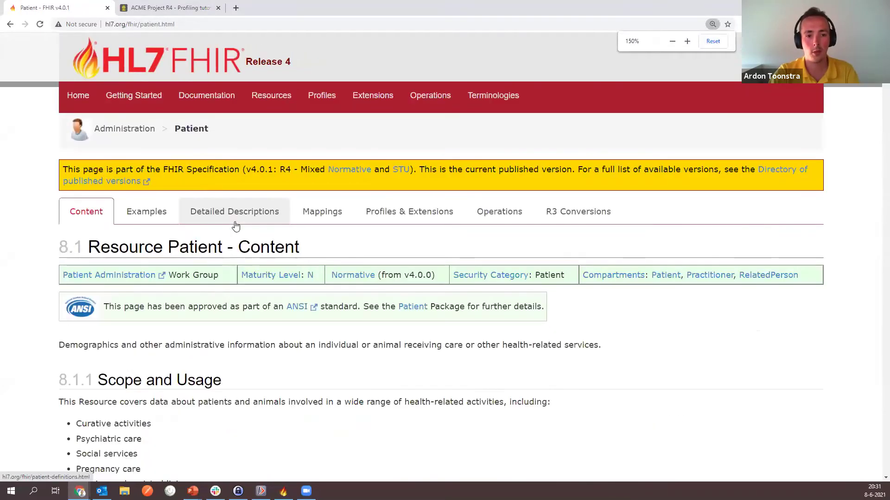
pyautogui.scroll(-9, 274, 291)
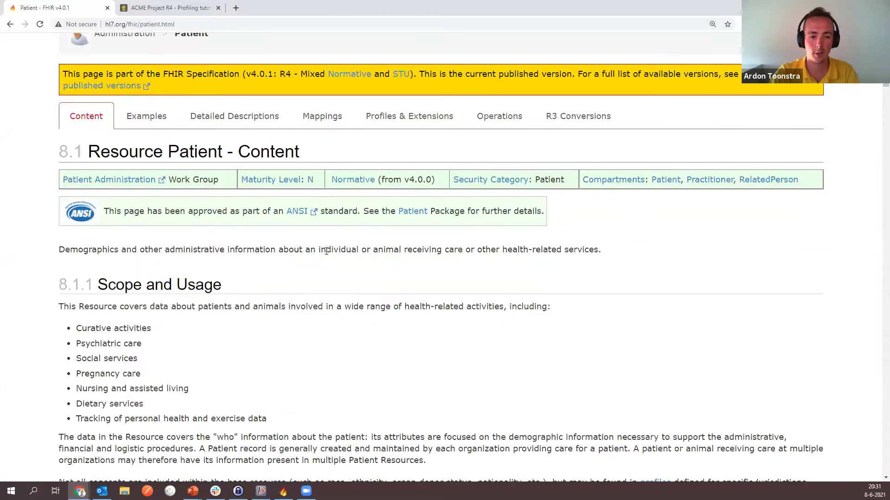
pyautogui.scroll(-7, 318, 250)
pyautogui.scroll(4, 179, 205)
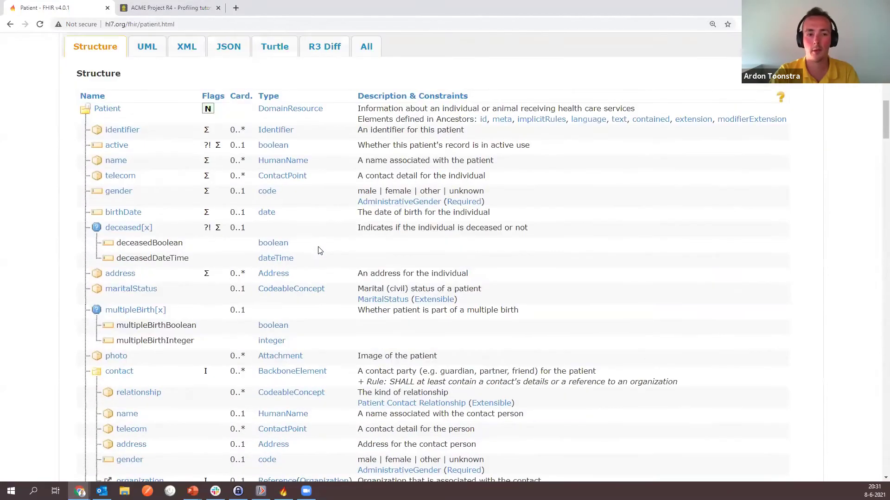
pyautogui.scroll(10, 179, 205)
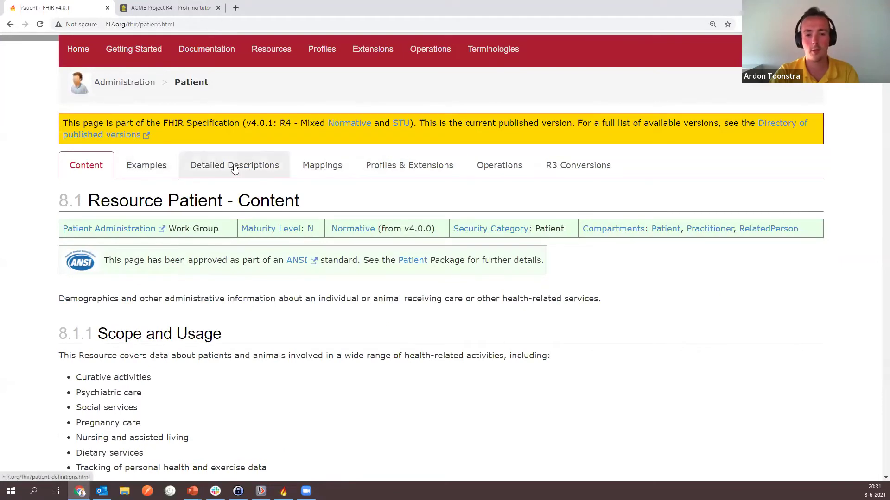
# Step: Look through the profiles and extensions defined for Patient and open the patient-birthPlace extension
pyautogui.click(404, 161)
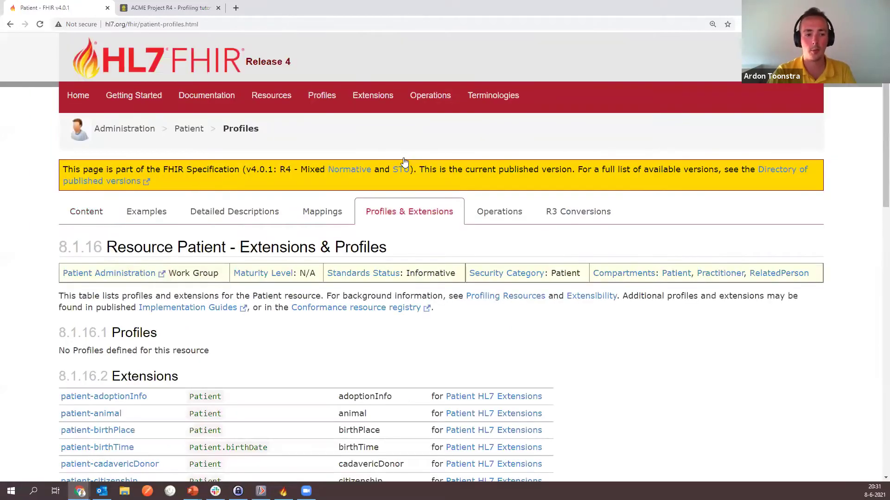
pyautogui.scroll(-2, 370, 172)
pyautogui.scroll(-3, 370, 172)
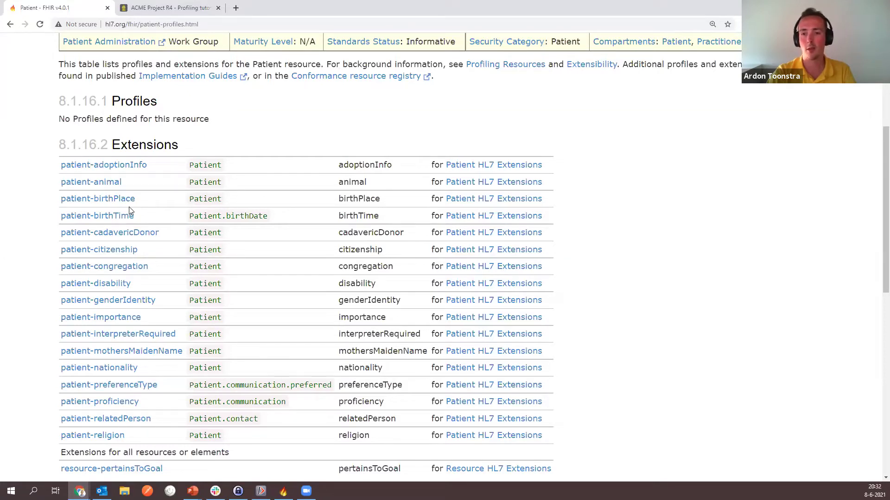
pyautogui.scroll(-1, 131, 211)
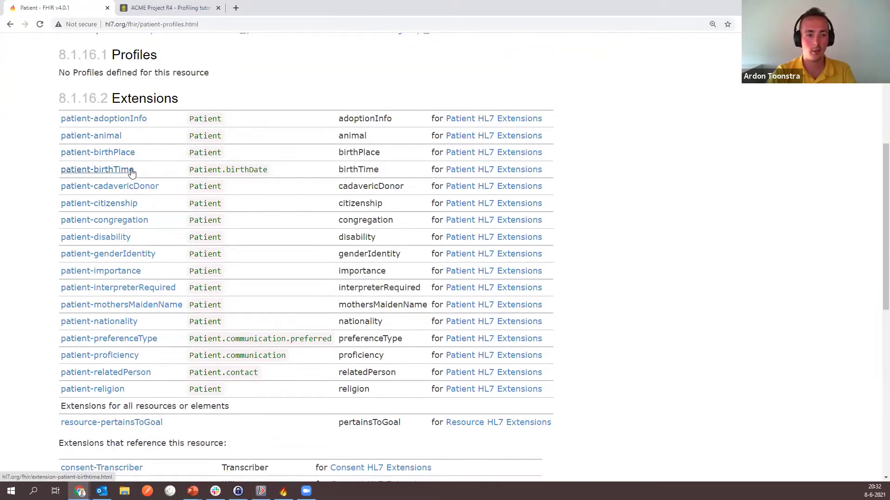
pyautogui.click(97, 153)
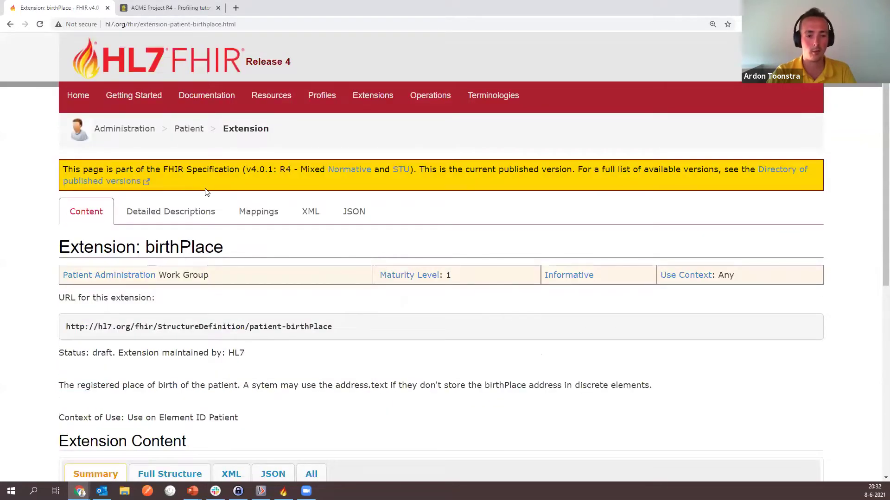
# Step: Open the raw XML of the birthPlace extension and save it as extension-patient-birthplace.xml in the dd-profiles folder
pyautogui.scroll(-1, 266, 228)
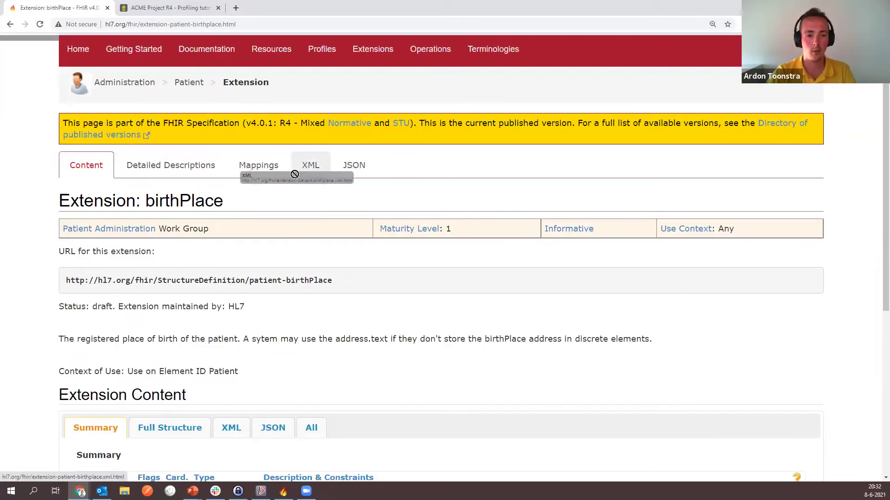
pyautogui.click(309, 168)
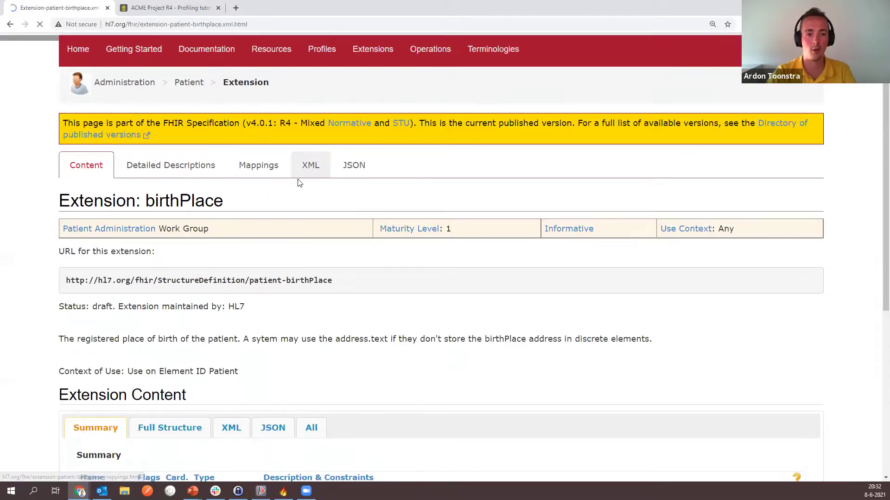
pyautogui.scroll(-1, 103, 236)
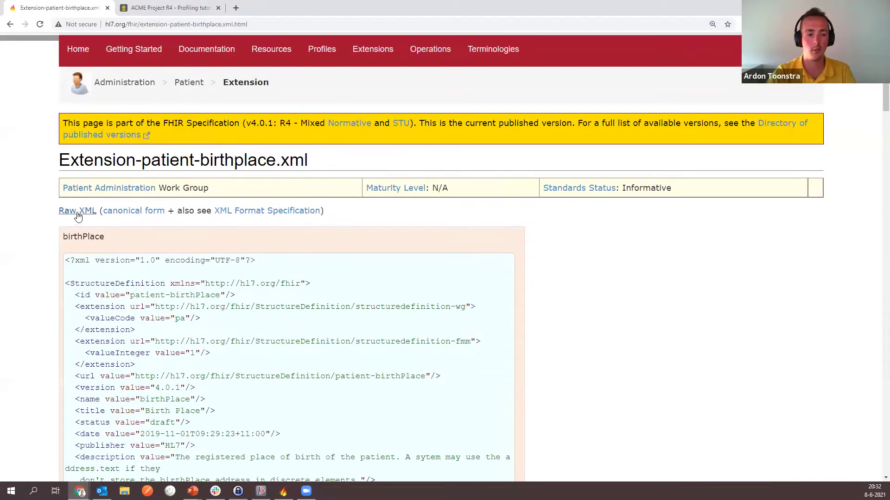
pyautogui.click(78, 212)
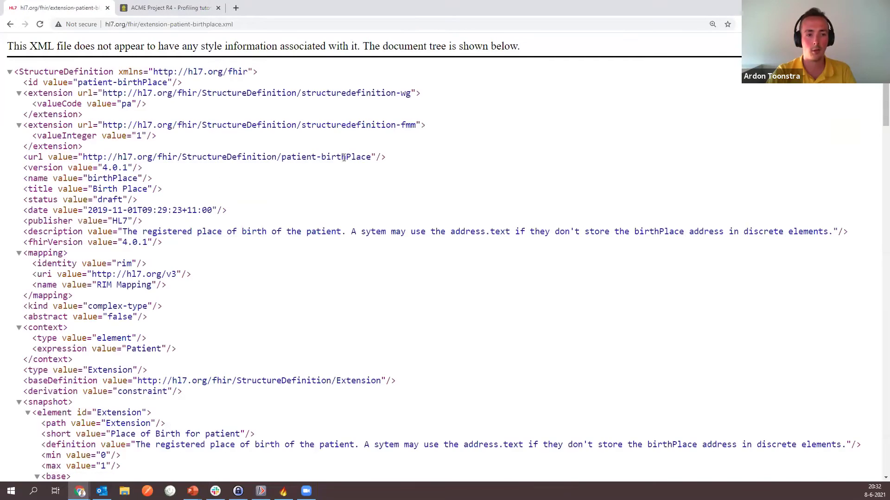
pyautogui.rightClick(379, 177)
pyautogui.click(409, 221)
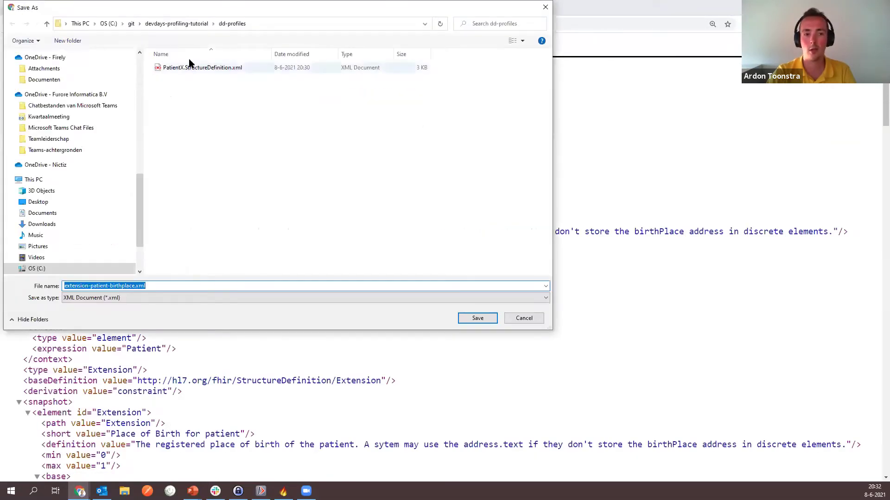
pyautogui.click(468, 318)
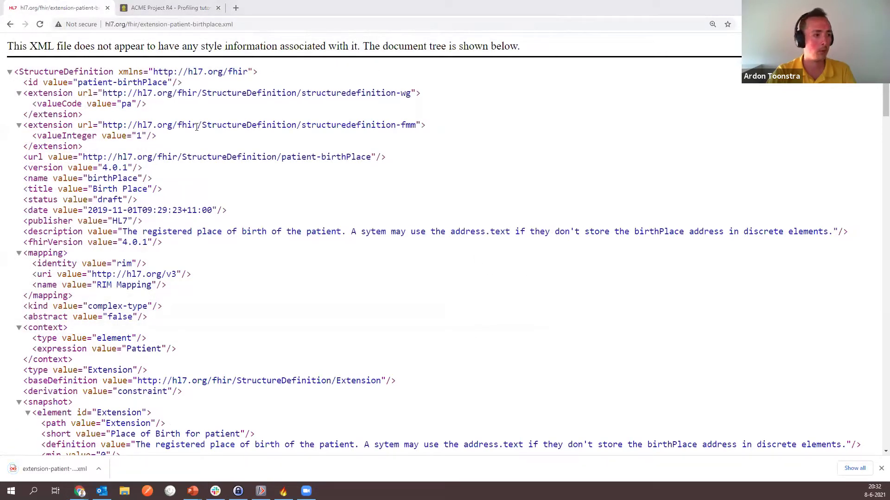
# Step: Switch to Forge and refresh the dd-profiles project folder to load the downloaded birthplace extension file
pyautogui.hotkey('alt', 'Tab')
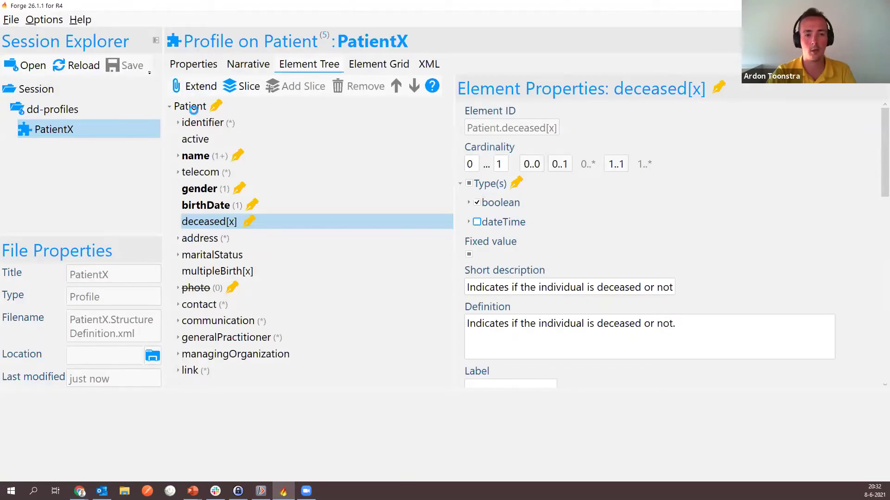
pyautogui.click(193, 110)
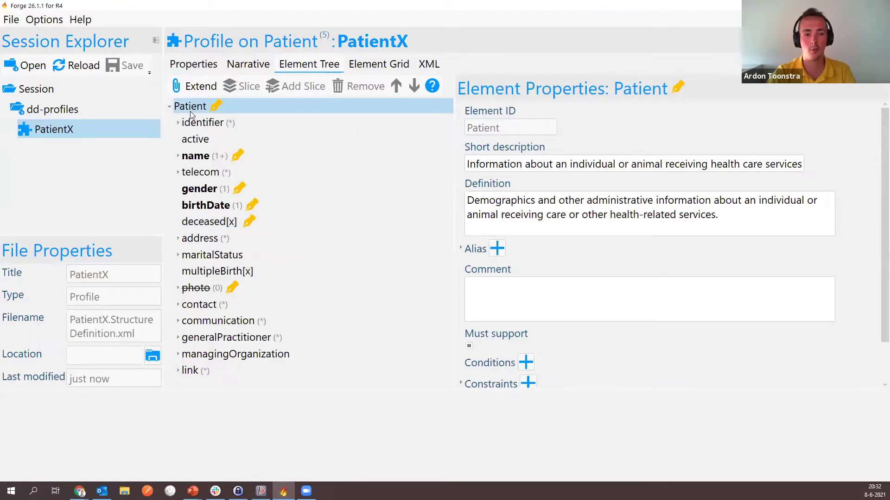
pyautogui.click(188, 88)
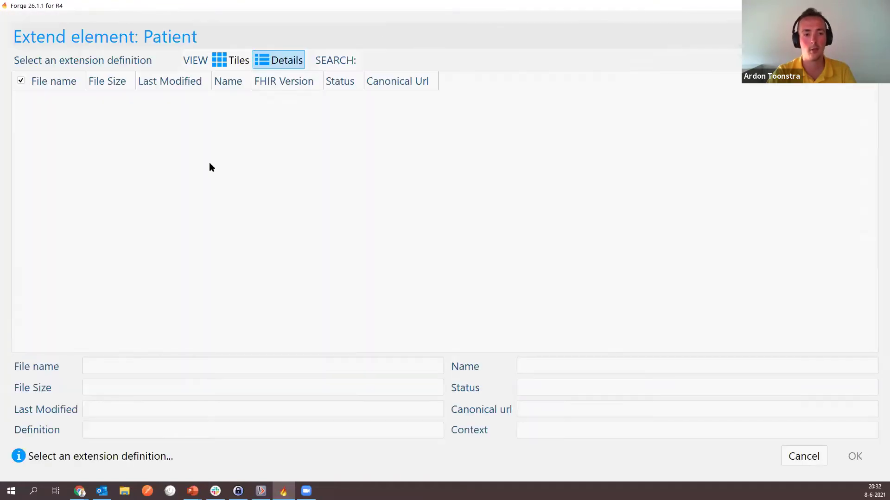
pyautogui.click(803, 456)
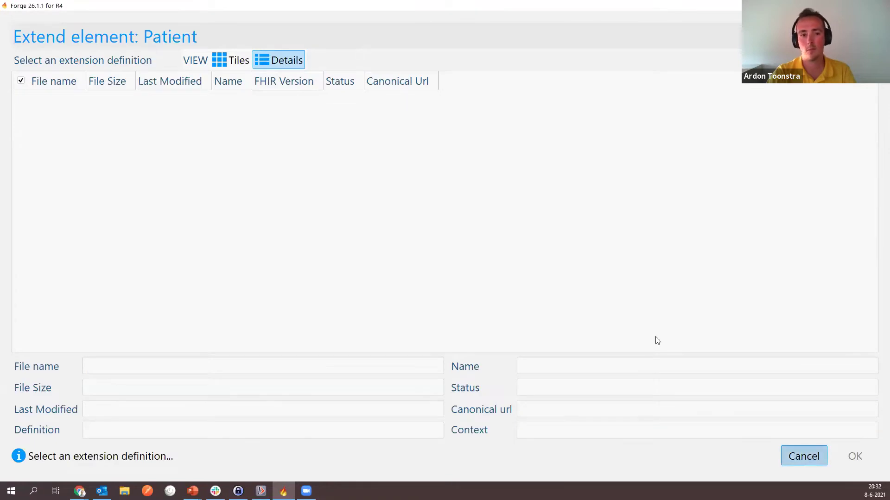
pyautogui.click(74, 109)
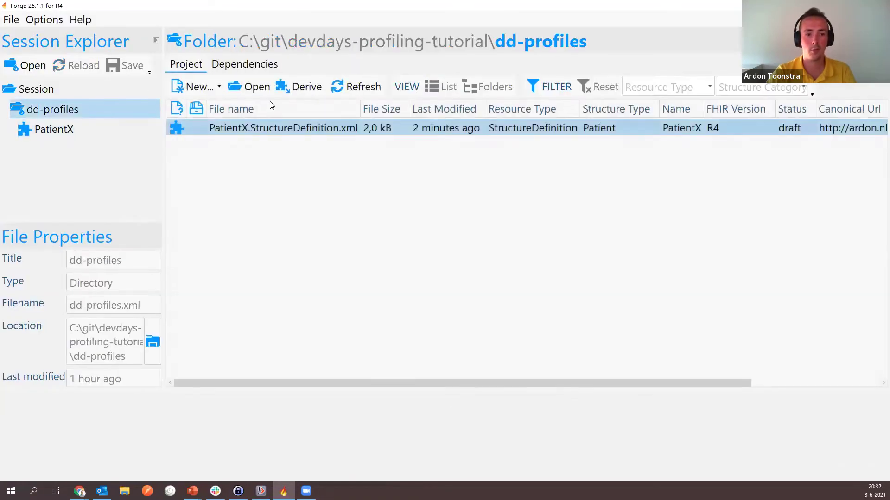
pyautogui.click(350, 90)
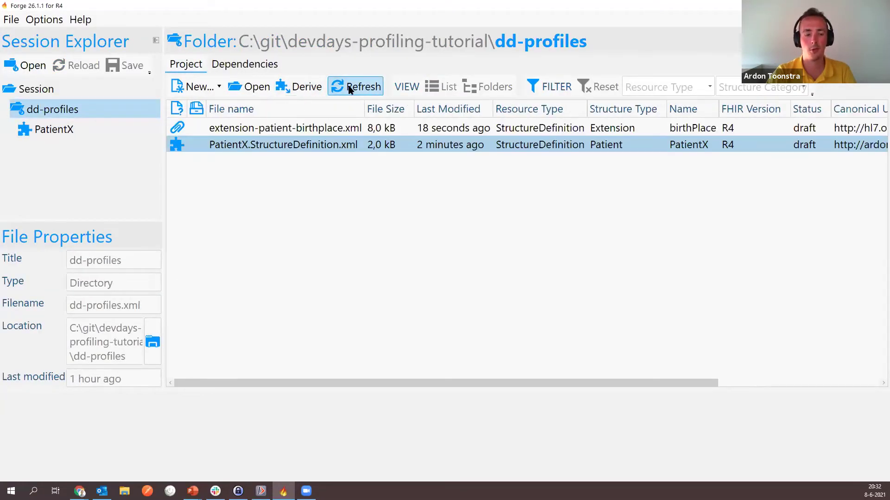
# Step: Reopen the PatientX profile and extend its root Patient element with extension-patient-birthplace.xml
pyautogui.doubleClick(220, 144)
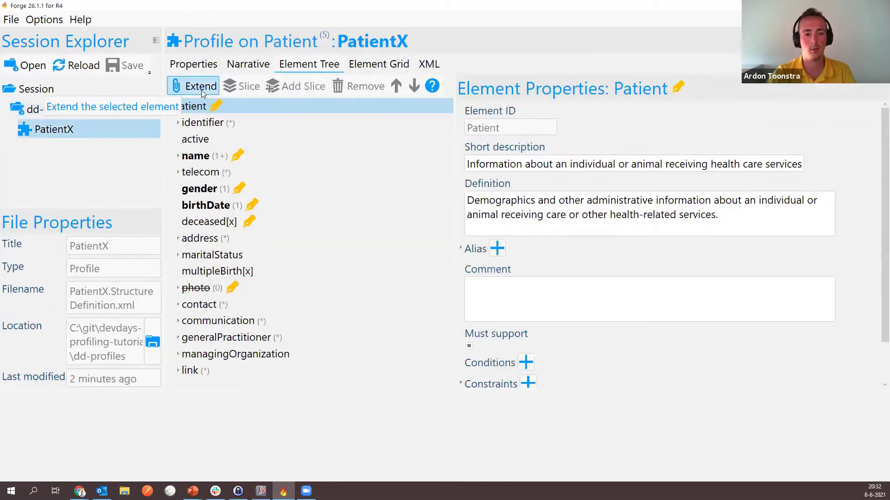
pyautogui.click(202, 93)
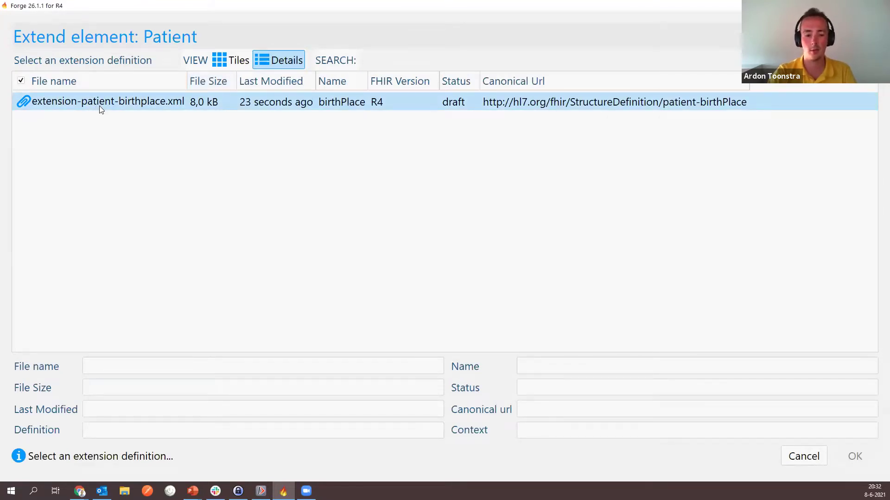
pyautogui.click(58, 105)
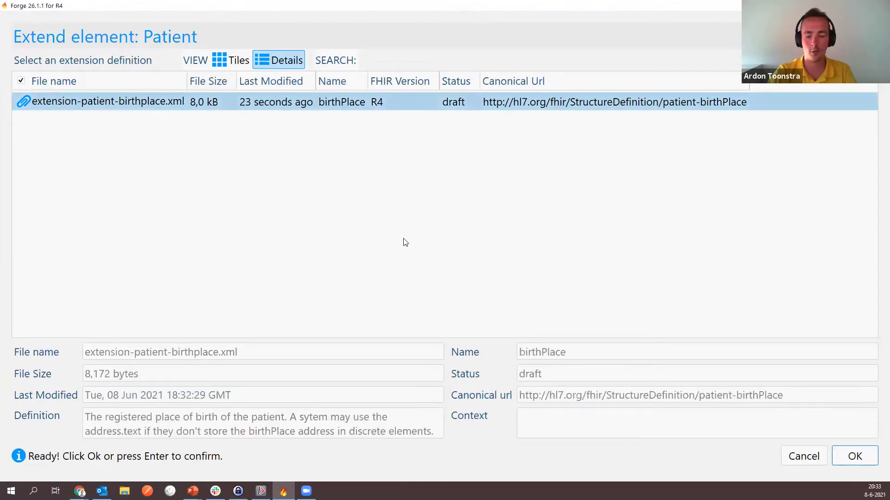
pyautogui.click(851, 457)
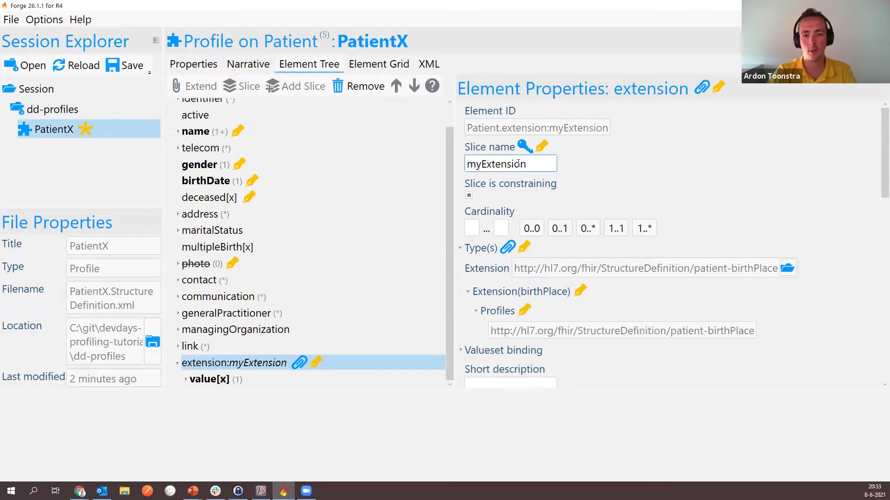
# Step: Name the new extension slice birthPlace and make it mandatory with cardinality 1..1
pyautogui.doubleClick(528, 163)
pyautogui.moveTo(524, 190)
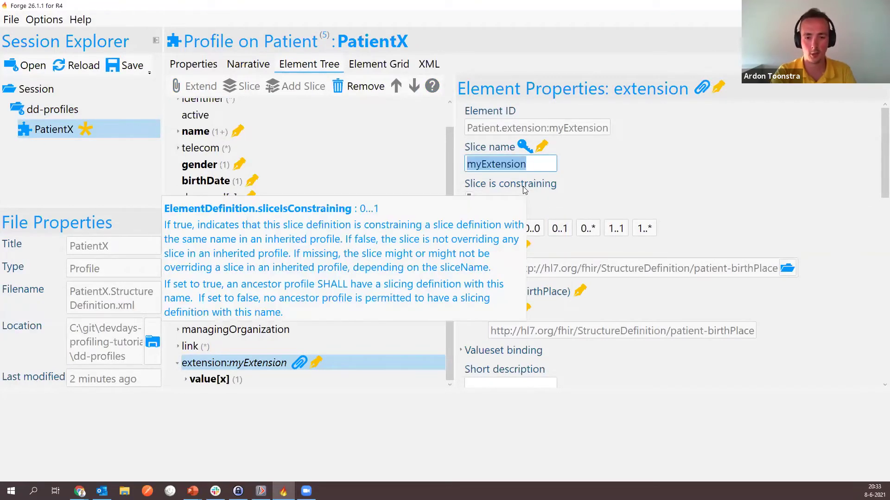
pyautogui.write('birth')
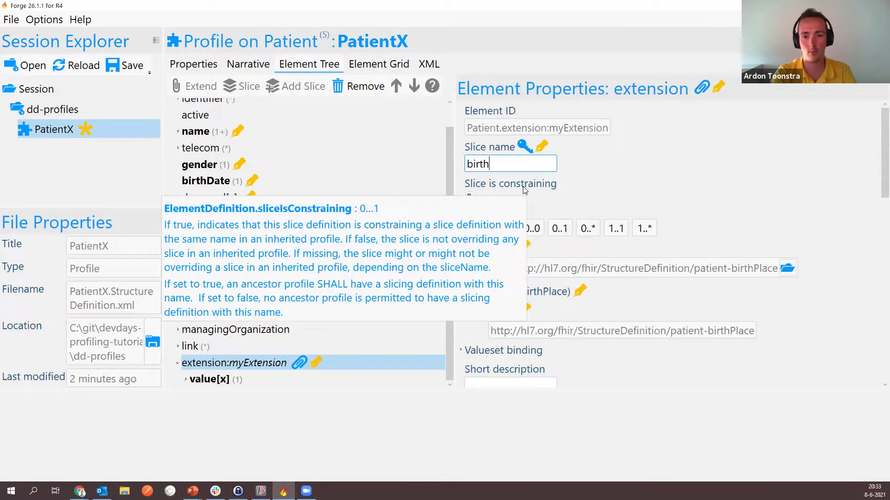
pyautogui.write('Place')
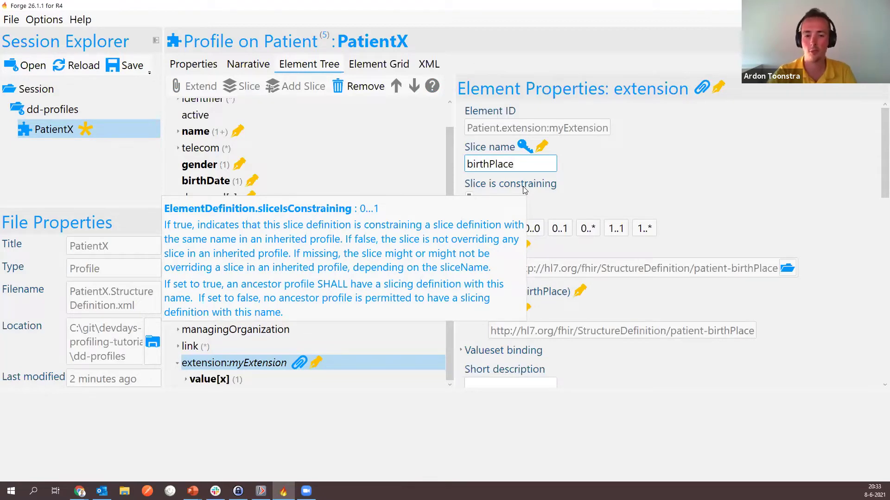
pyautogui.click(643, 268)
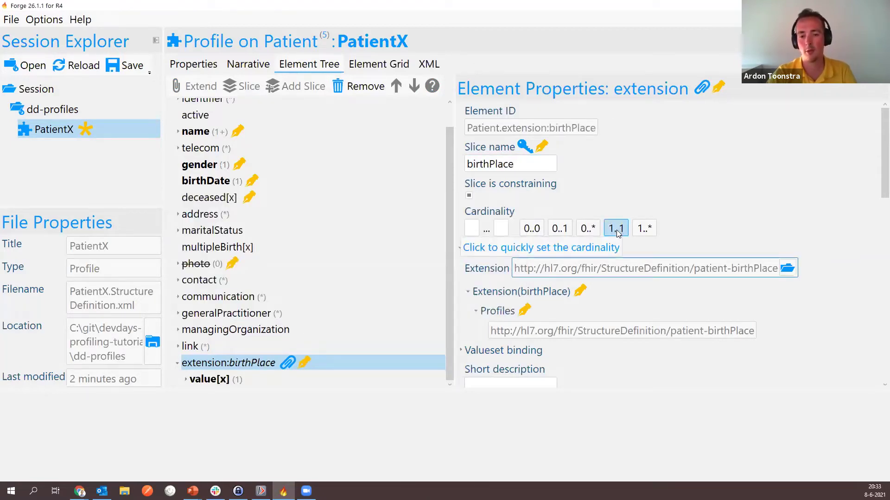
pyautogui.click(616, 230)
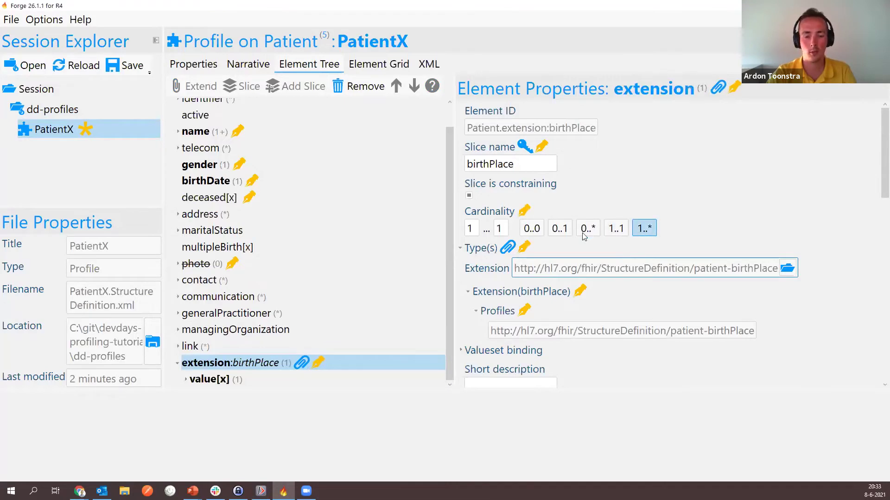
# Step: Examine the birthPlace extension's canonical URL and the address elements under its value[x]
pyautogui.scroll(-2, 703, 301)
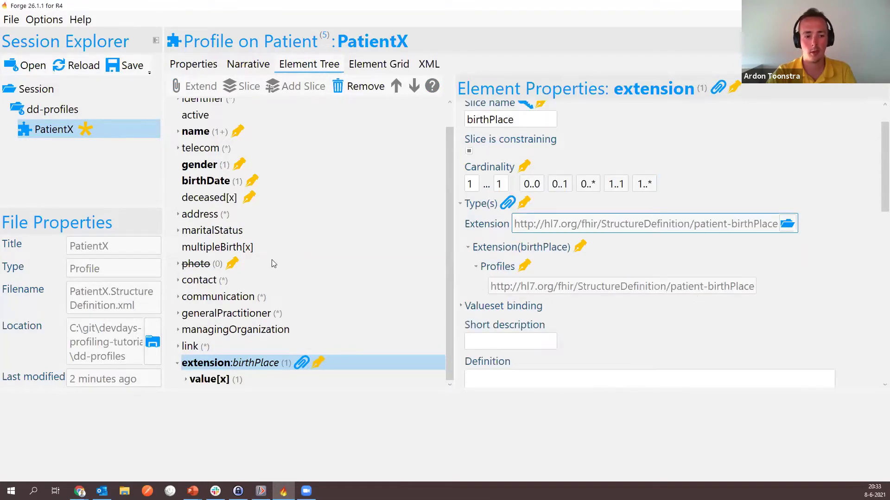
pyautogui.scroll(1, 211, 234)
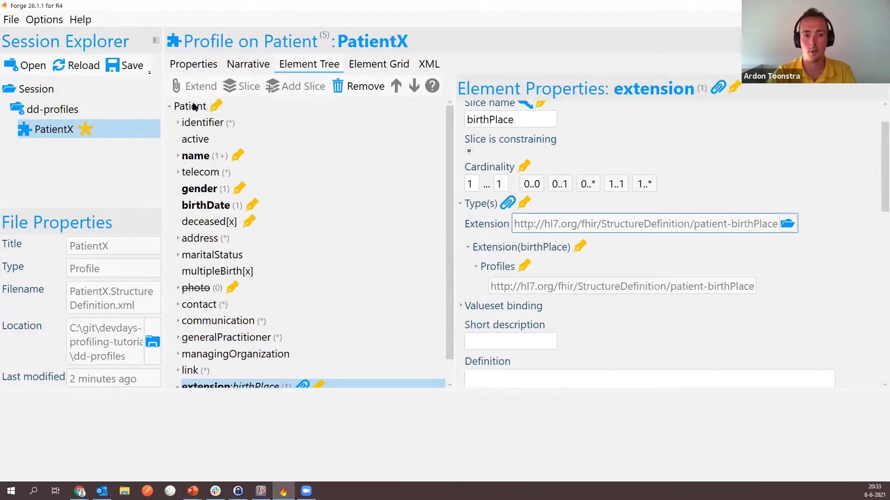
pyautogui.scroll(-1, 230, 232)
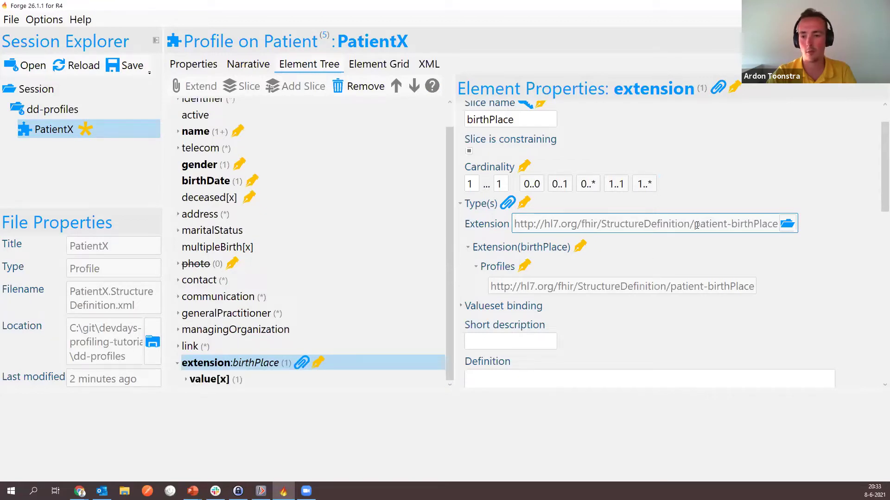
pyautogui.moveTo(695, 225); pyautogui.dragTo(778, 224)
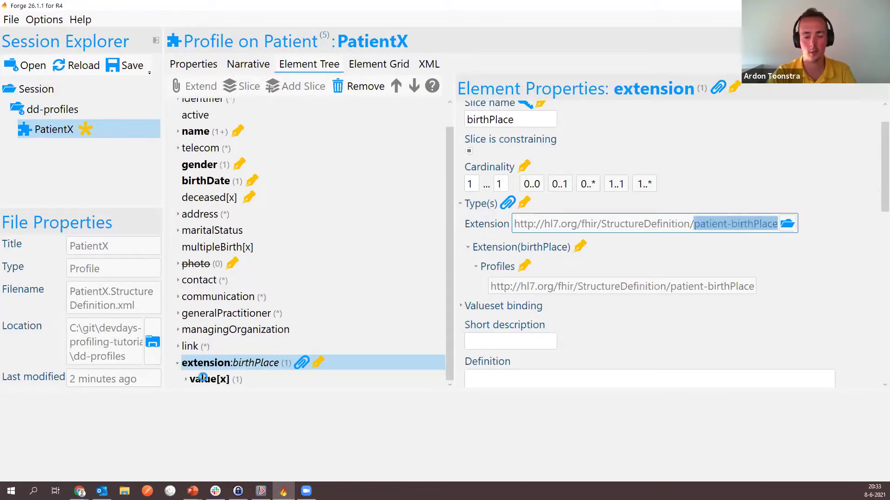
pyautogui.click(198, 380)
pyautogui.click(186, 379)
pyautogui.scroll(-7, 218, 343)
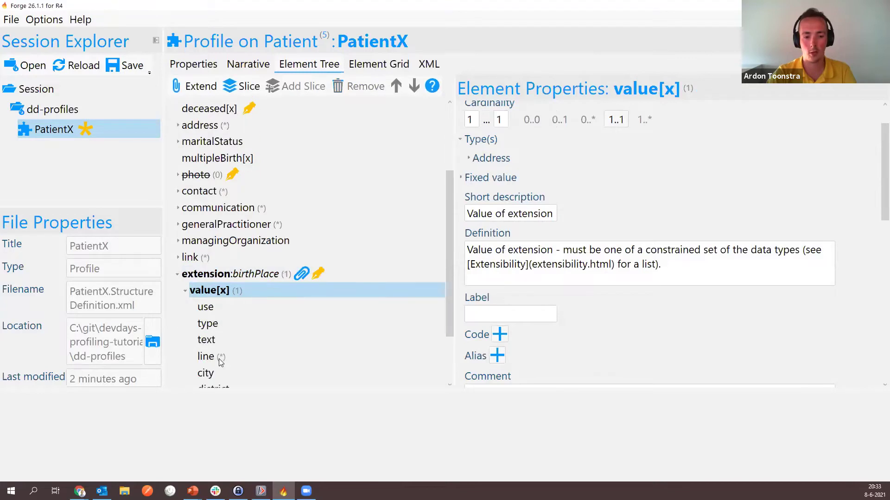
pyautogui.moveTo(202, 214)
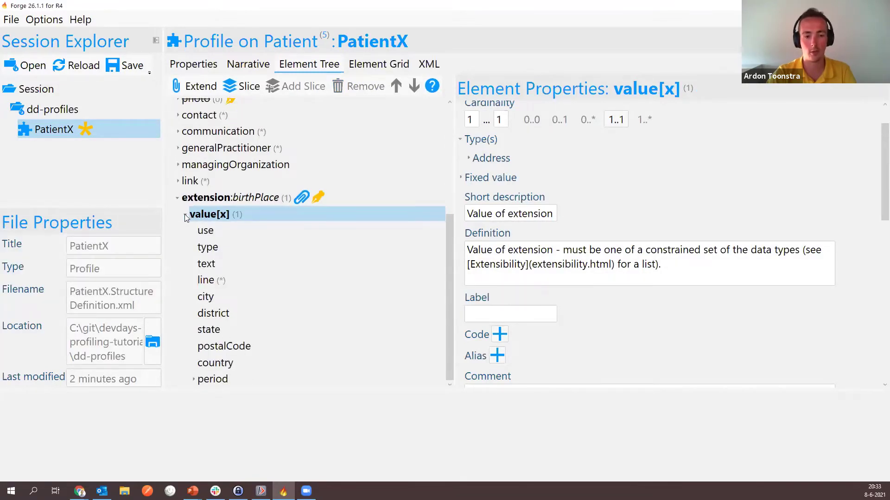
pyautogui.click(185, 217)
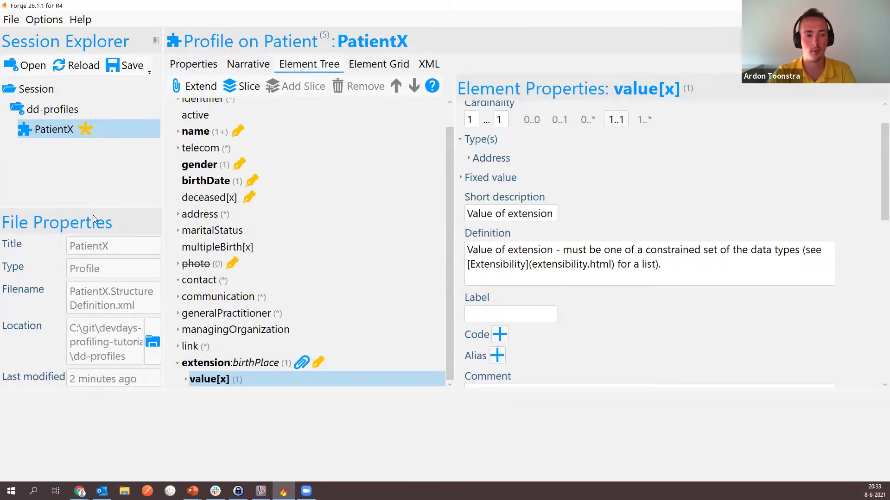
# Step: Switch to the profiling tutorial in the browser and read the Step 2 requirements and complex extension instructions
pyautogui.moveTo(201, 140)
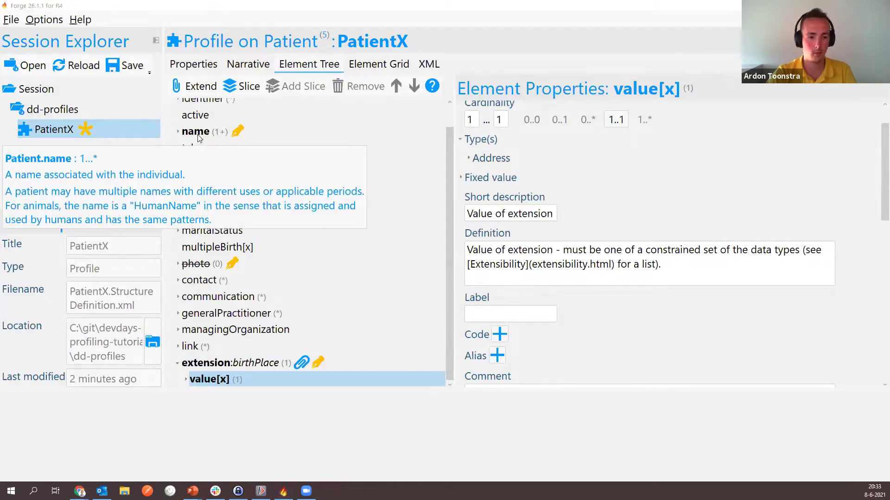
pyautogui.hotkey('alt', 'Tab')
pyautogui.hotkey('alt', 'Tab')
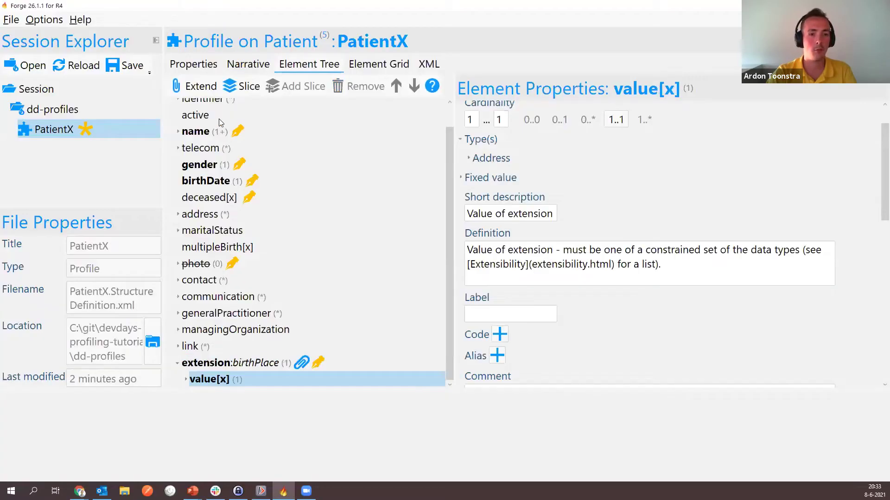
pyautogui.hotkey('alt', 'Tab')
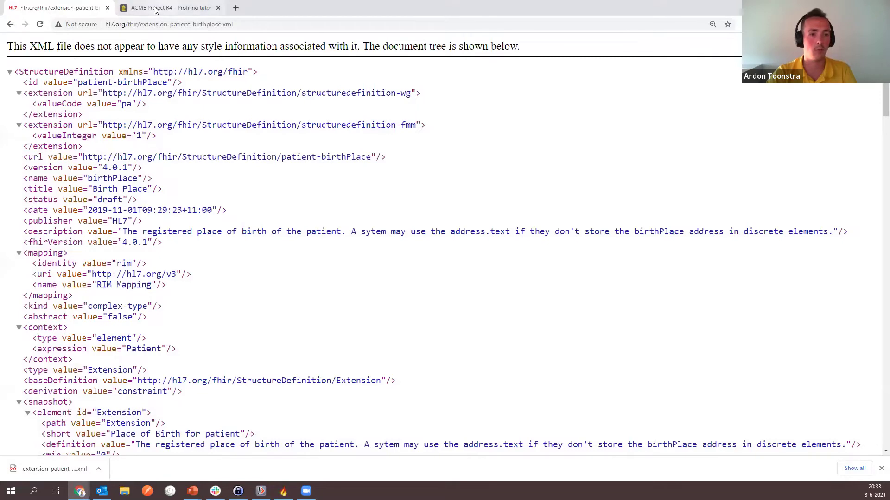
pyautogui.click(157, 7)
pyautogui.click(172, 137)
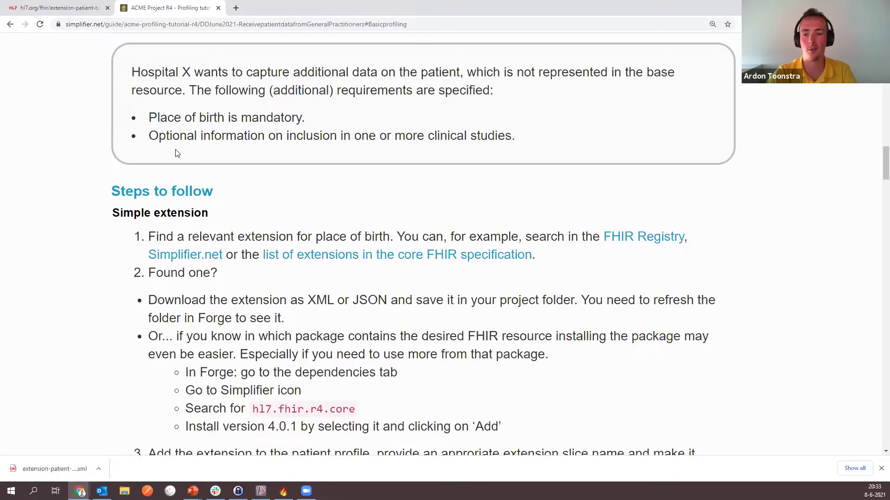
pyautogui.scroll(-5, 256, 170)
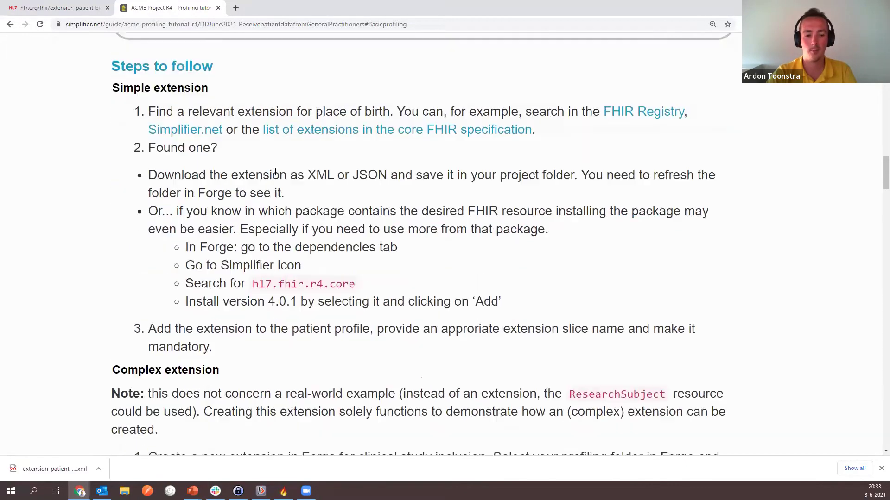
pyautogui.scroll(-3, 274, 172)
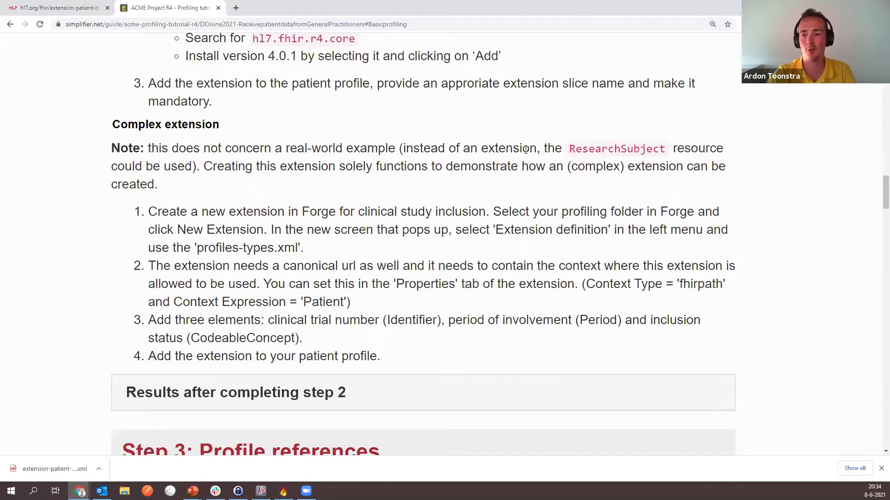
pyautogui.moveTo(571, 149); pyautogui.dragTo(661, 150)
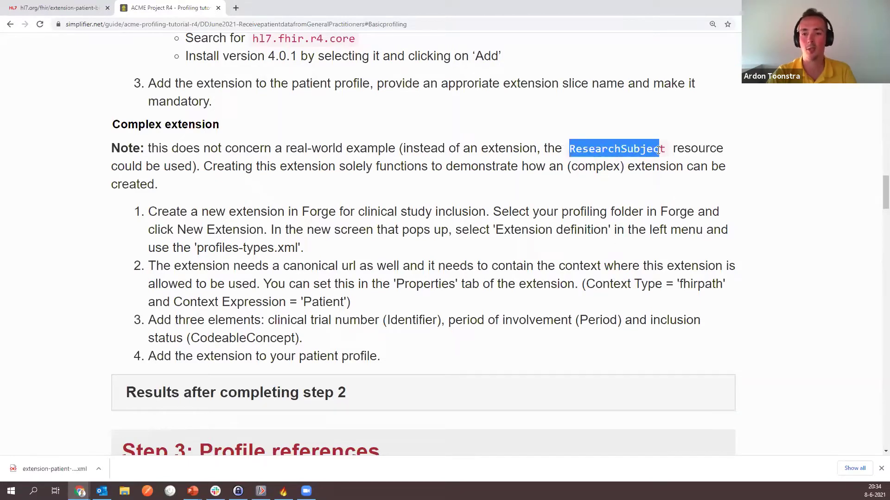
pyautogui.scroll(-1, 568, 157)
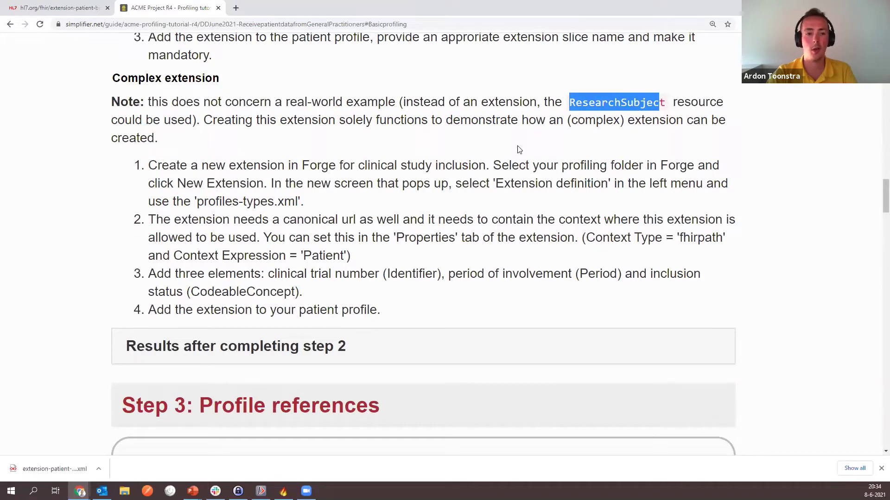
pyautogui.click(482, 147)
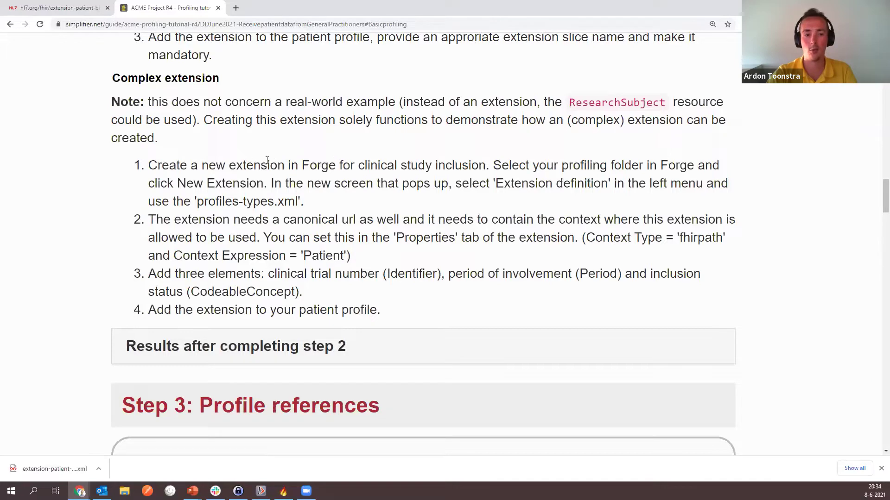
# Step: Switch to Forge and create a new extension definition in the dd-profiles folder, based on profiles-types.xml with the default name MyExtension
pyautogui.hotkey('alt', 'Tab')
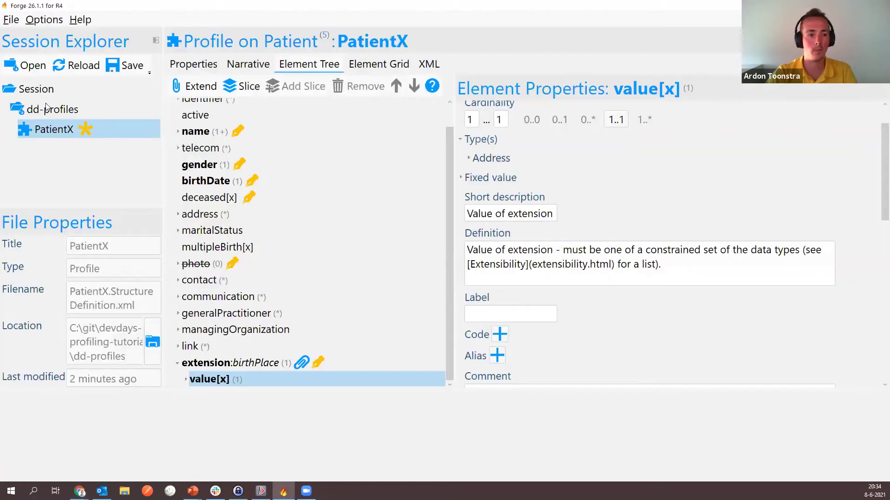
pyautogui.doubleClick(41, 109)
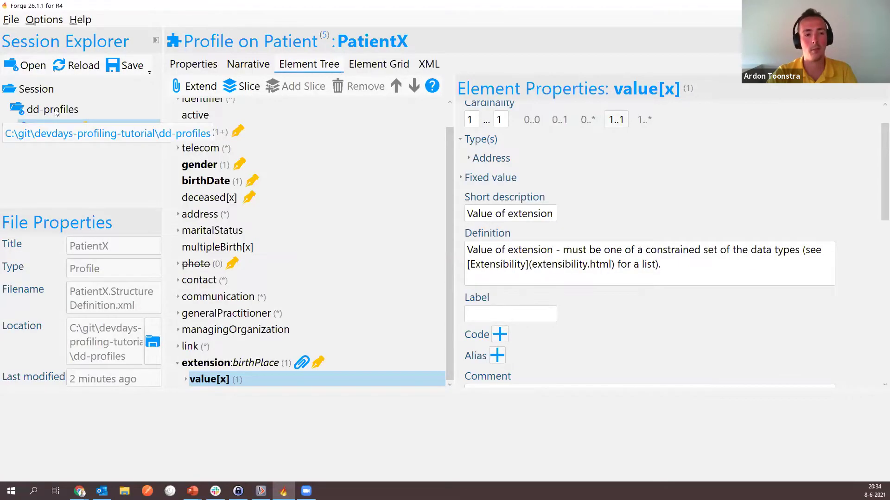
pyautogui.click(56, 109)
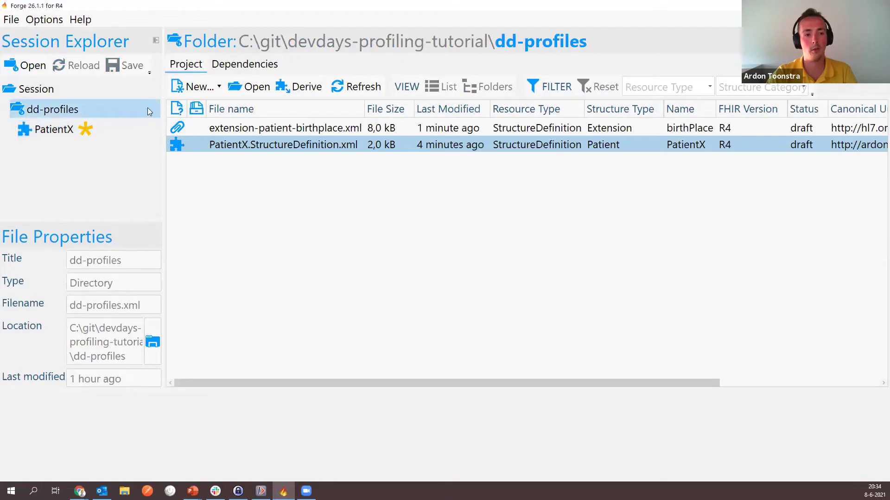
pyautogui.click(219, 88)
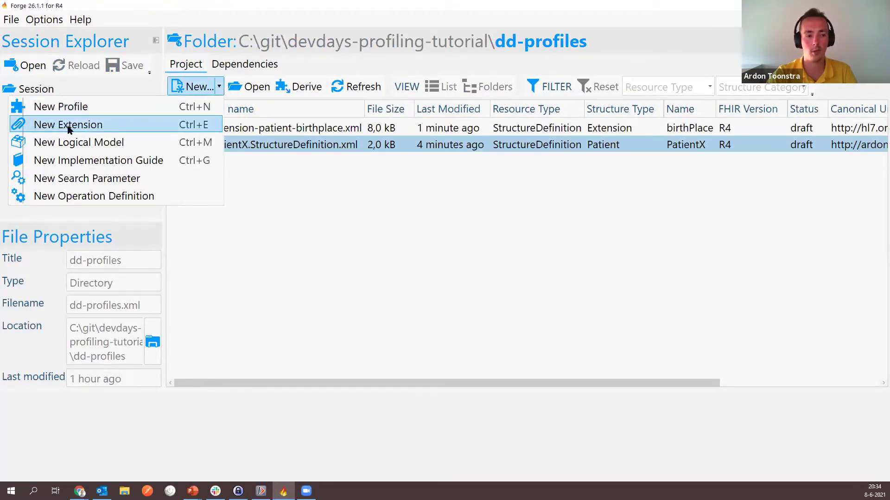
pyautogui.click(68, 127)
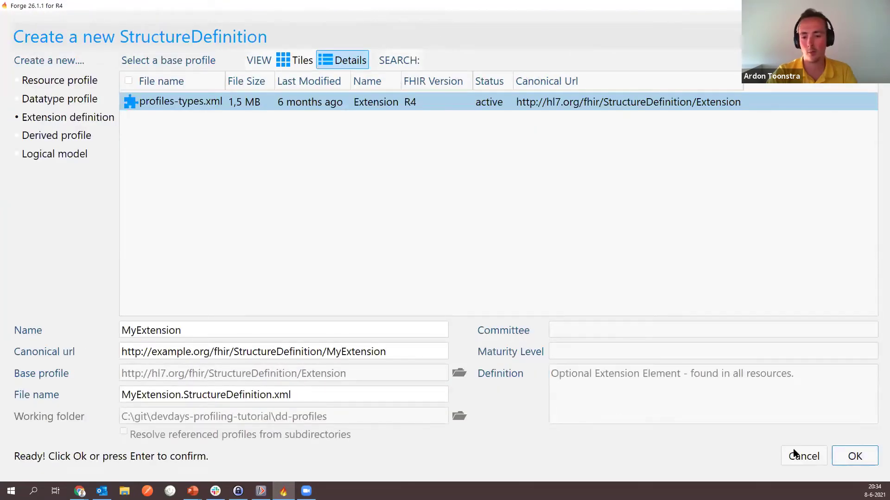
pyautogui.click(849, 456)
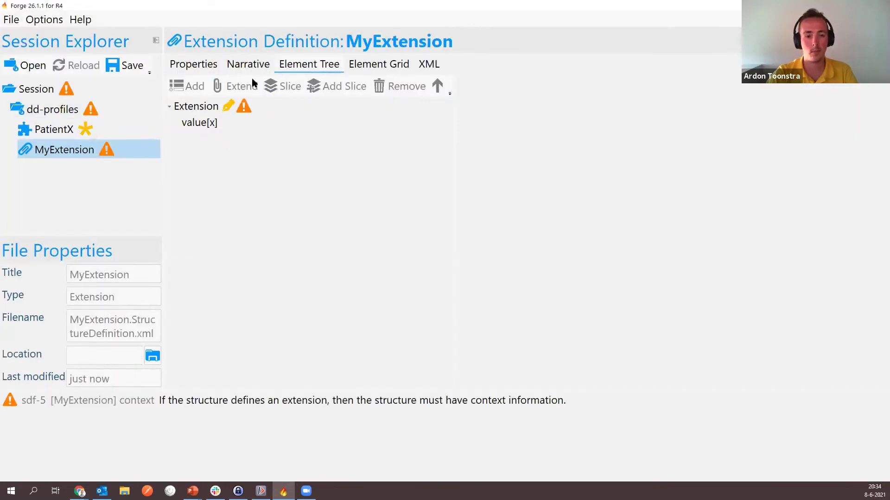
# Step: Set the extension's canonical URL to the author's own .nl domain with the path /fhir/StructureDefinition/ext-inclustionStatus
pyautogui.click(193, 63)
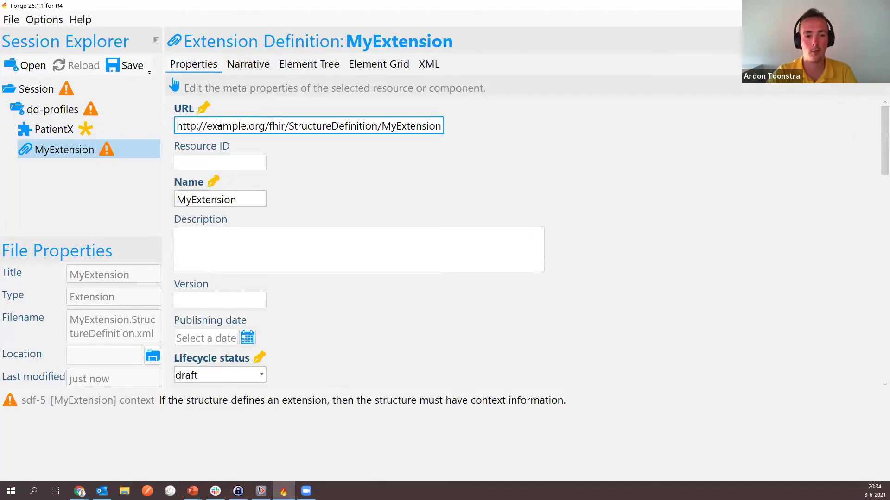
pyautogui.doubleClick(219, 125)
pyautogui.write('ardon.nl')
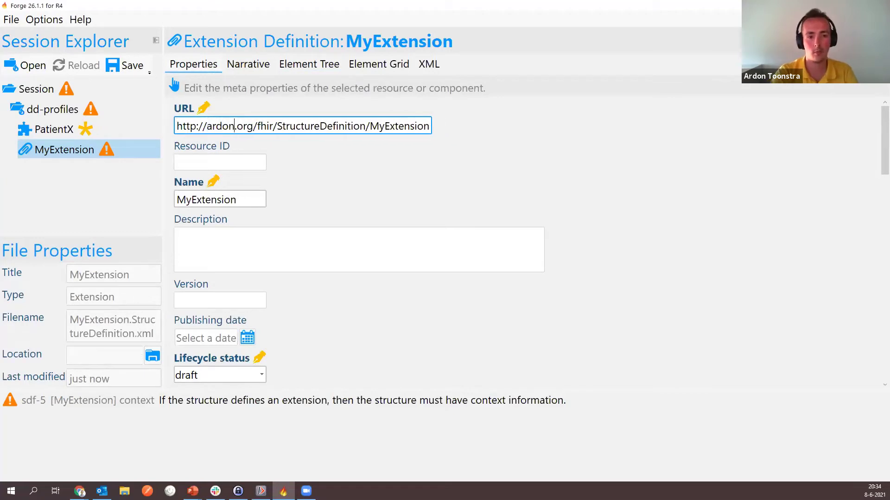
pyautogui.press('Delete')
pyautogui.press('Delete')
pyautogui.press('Delete')
pyautogui.press('Delete')
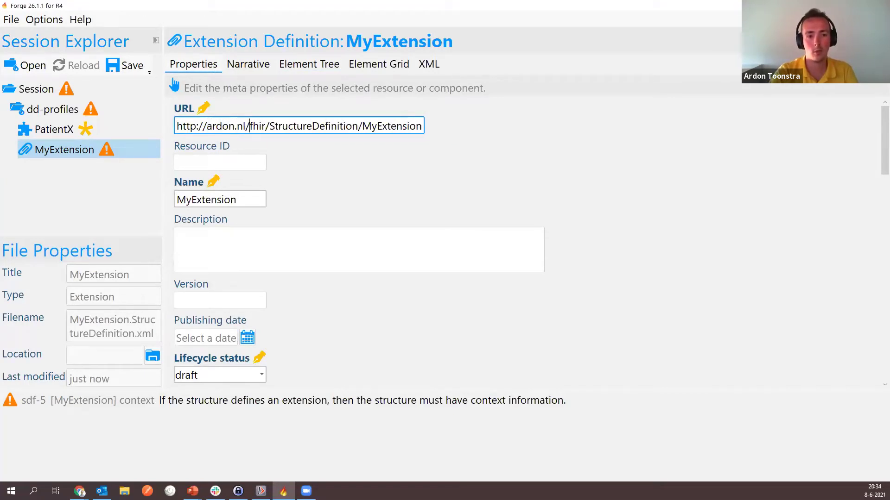
pyautogui.hotkey('shift', 'End')
pyautogui.press('Delete')
pyautogui.write('e')
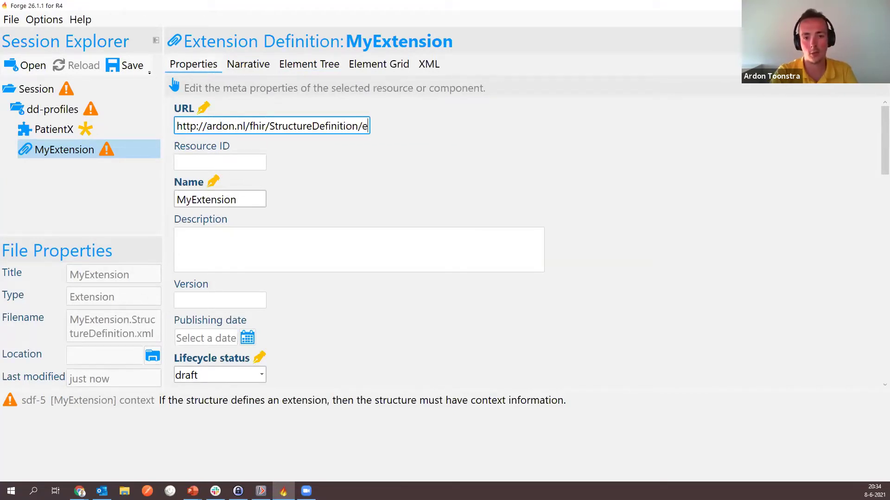
pyautogui.write('xt-inclu')
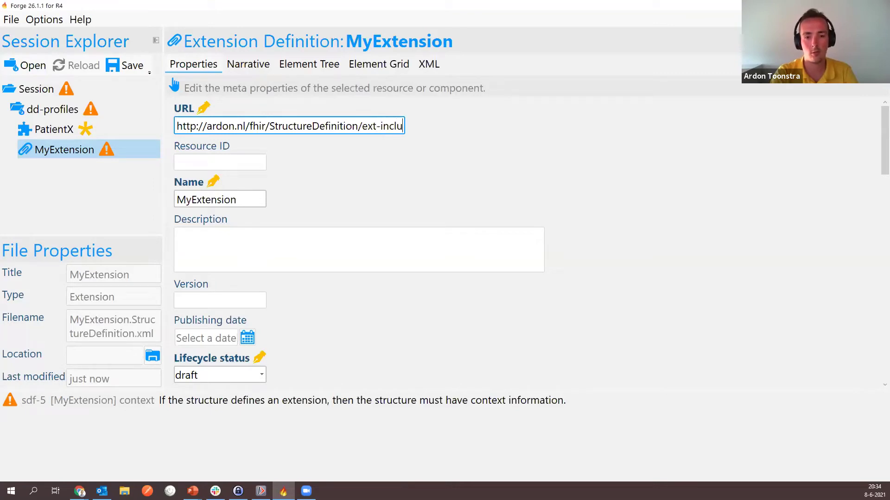
pyautogui.write('stionStatus')
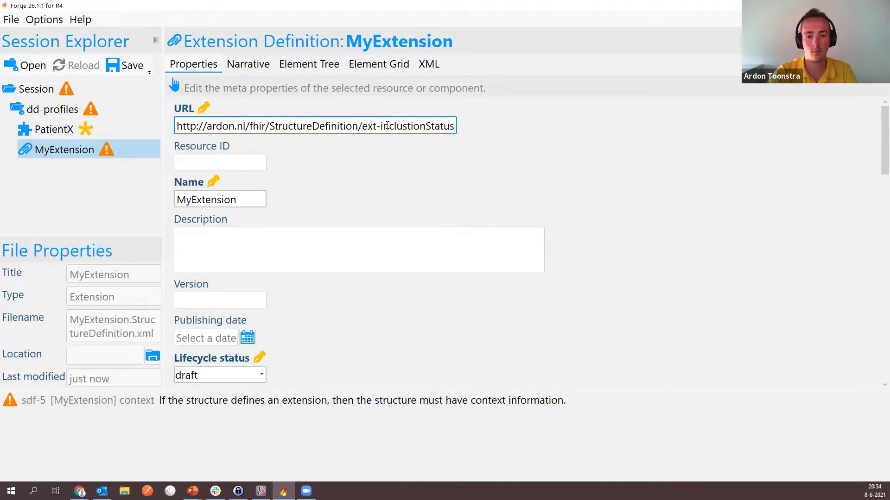
# Step: Rename the extension InclustionStatus, reusing the final part of its canonical URL with a capital I
pyautogui.moveTo(382, 126); pyautogui.dragTo(461, 129)
pyautogui.hotkey('ctrl', 'c')
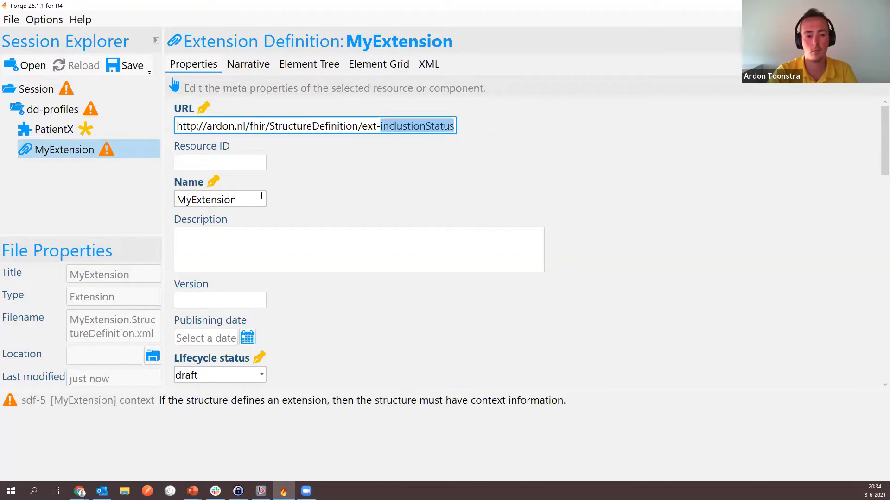
pyautogui.doubleClick(221, 200)
pyautogui.hotkey('ctrl', 'v')
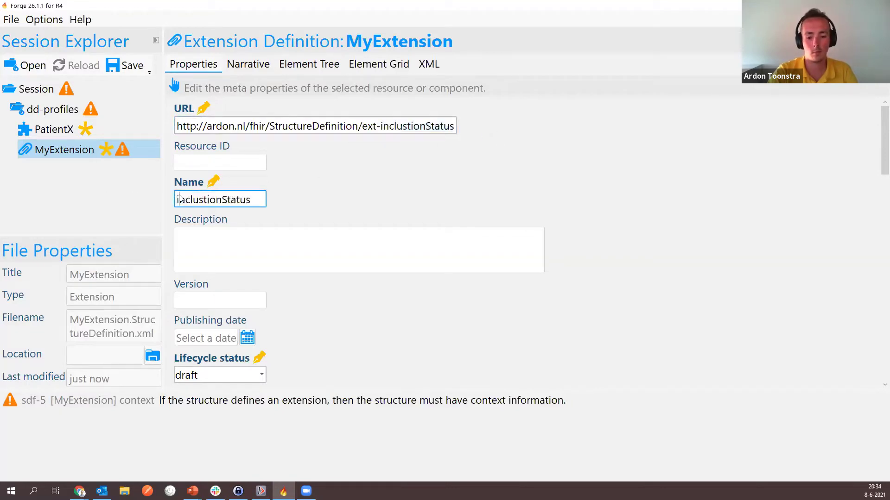
pyautogui.click(179, 199)
pyautogui.press('BackSpace')
pyautogui.write('I')
pyautogui.click(218, 243)
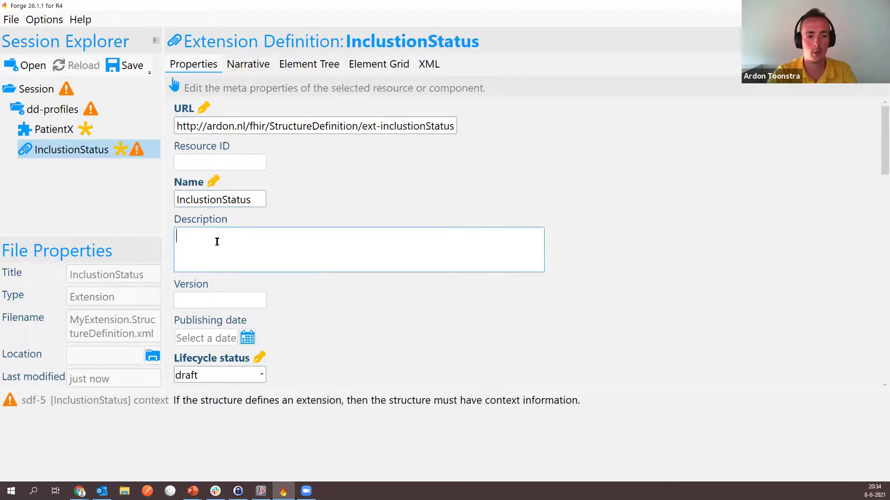
# Step: Look up the missing-context warning and add a new context entry to the extension's properties
pyautogui.click(304, 65)
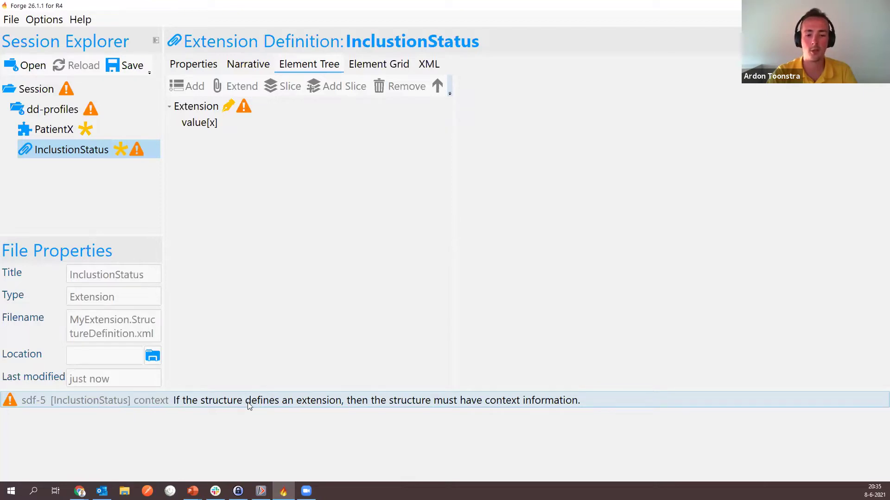
pyautogui.click(195, 398)
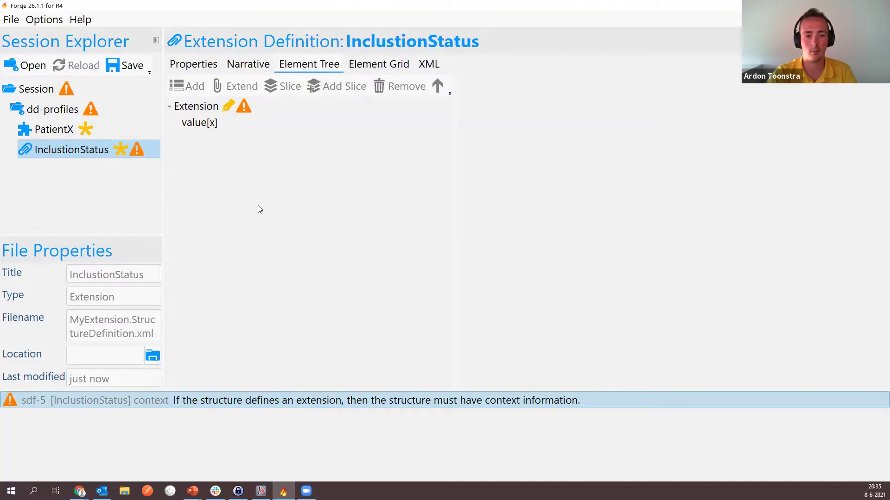
pyautogui.click(200, 65)
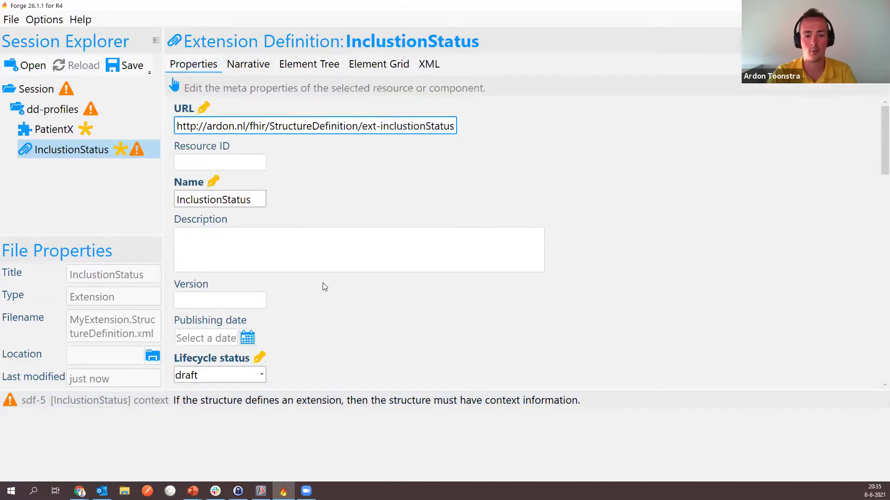
pyautogui.scroll(-10, 324, 287)
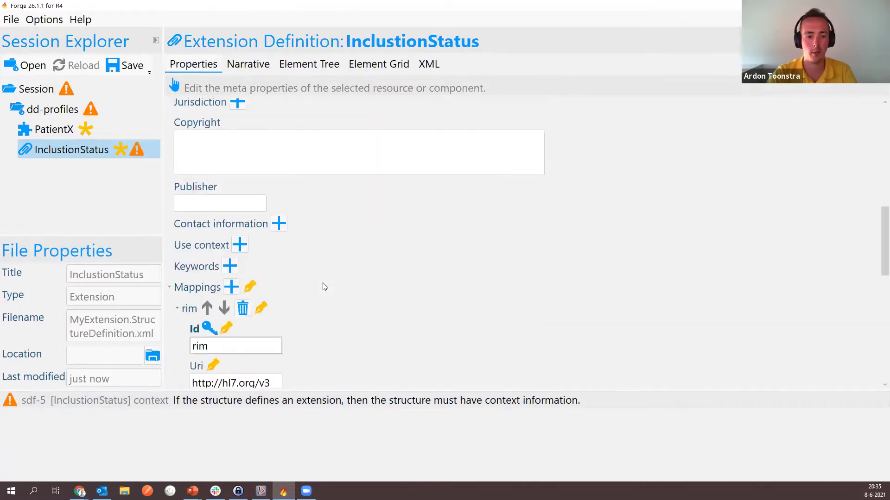
pyautogui.scroll(-7, 324, 287)
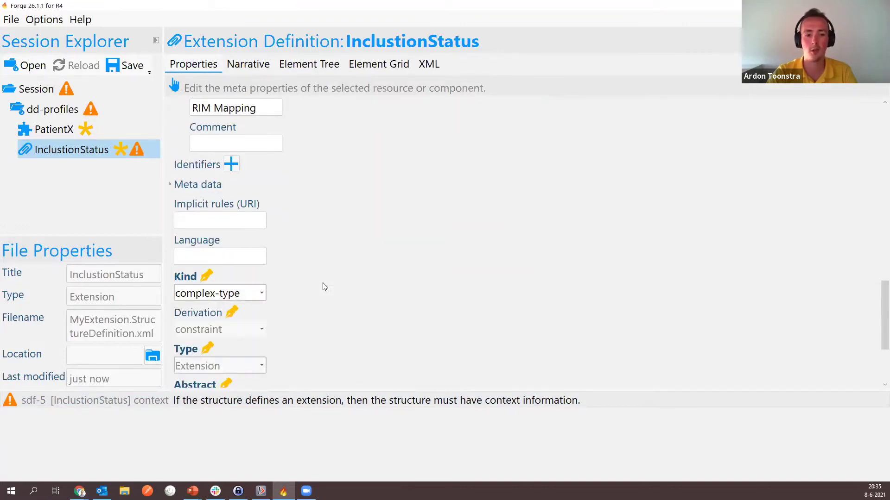
pyautogui.scroll(-5, 324, 287)
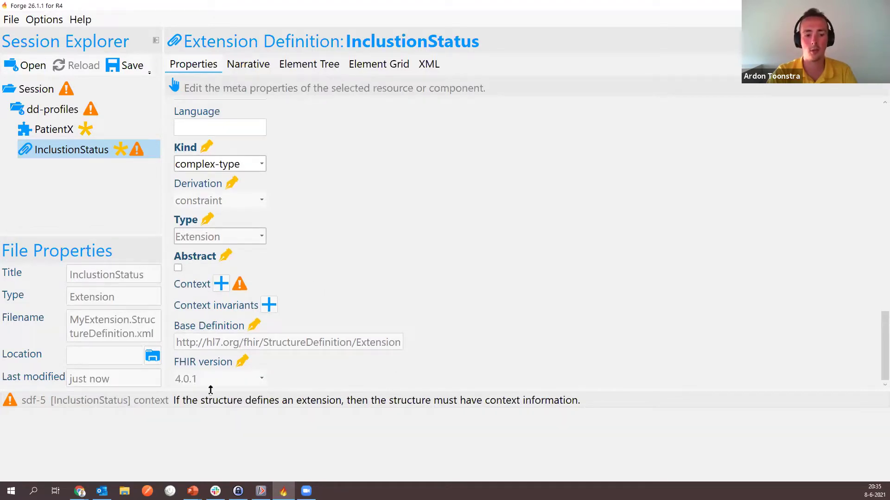
pyautogui.click(220, 285)
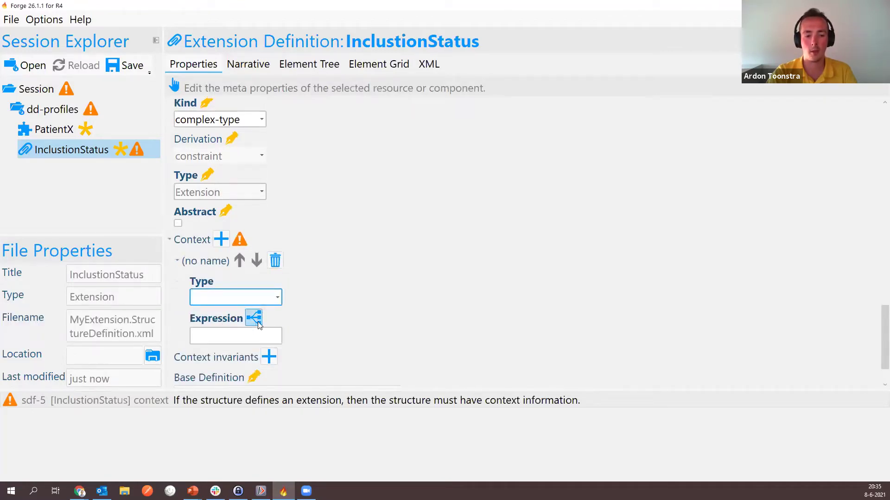
# Step: Set the context expression to the root Patient element, chosen from the Patient type's elements
pyautogui.click(253, 318)
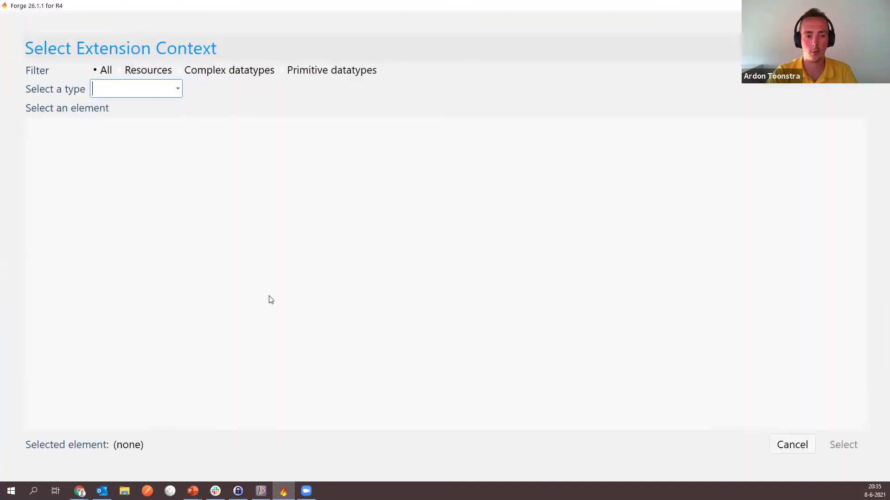
pyautogui.click(170, 94)
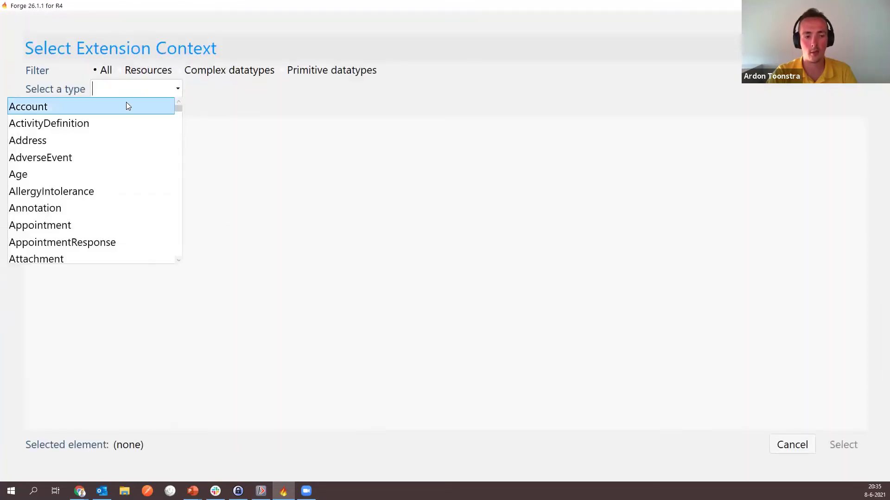
pyautogui.scroll(-3, 119, 147)
pyautogui.scroll(-13, 118, 151)
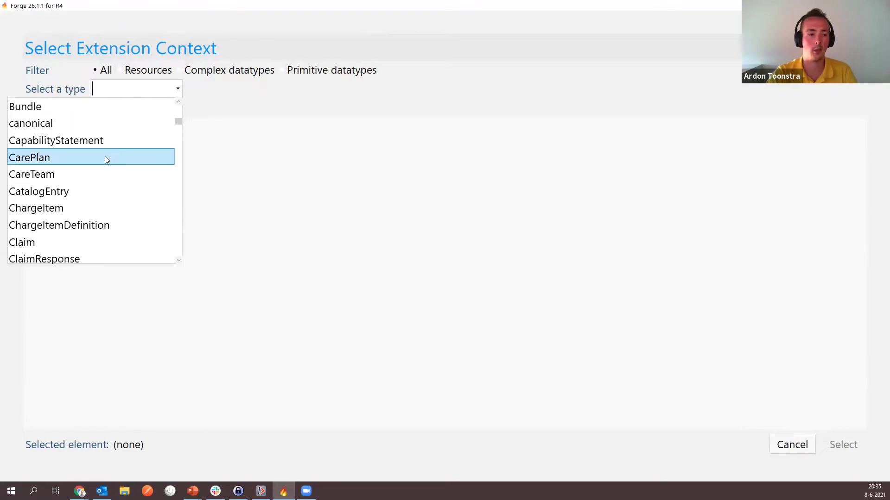
pyautogui.scroll(-15, 66, 168)
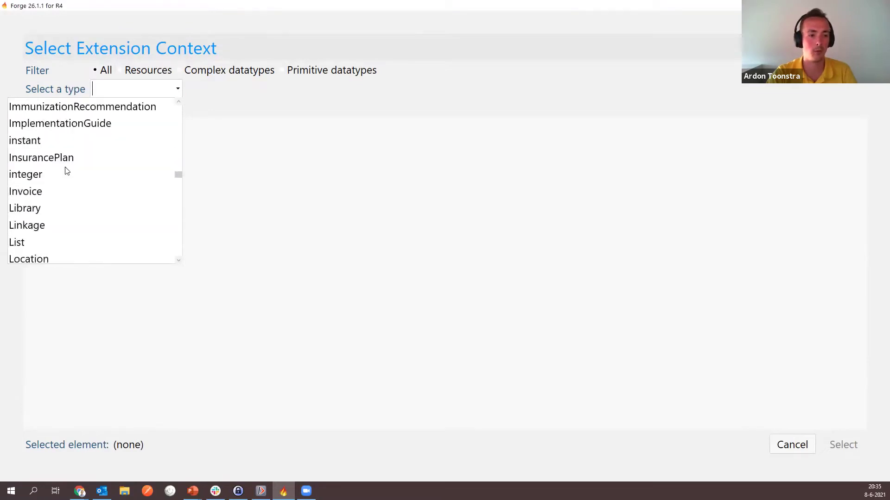
pyautogui.scroll(-4, 65, 183)
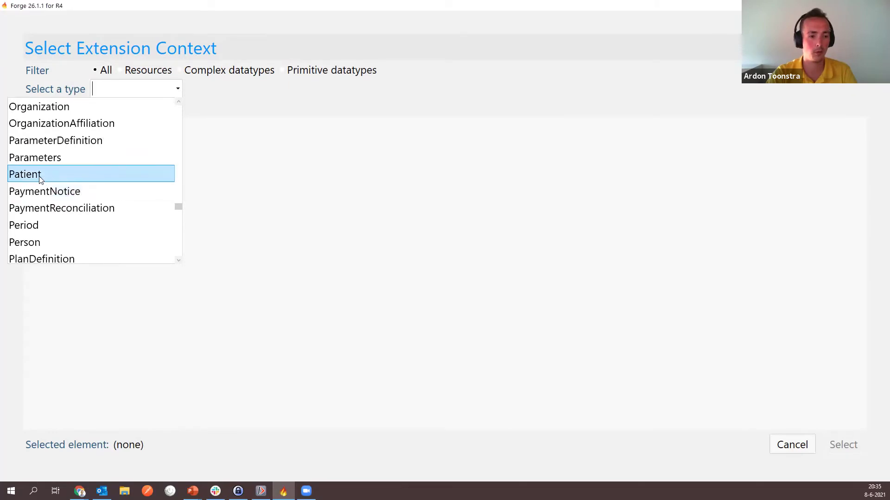
pyautogui.click(40, 180)
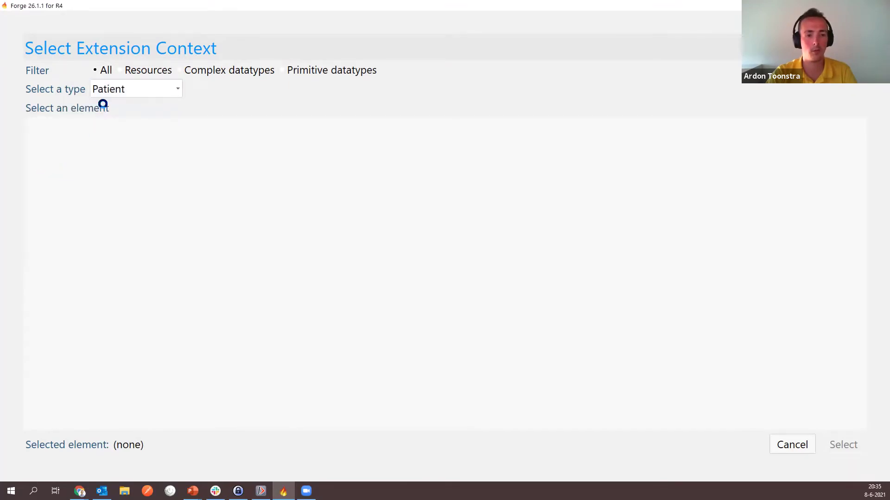
pyautogui.click(51, 145)
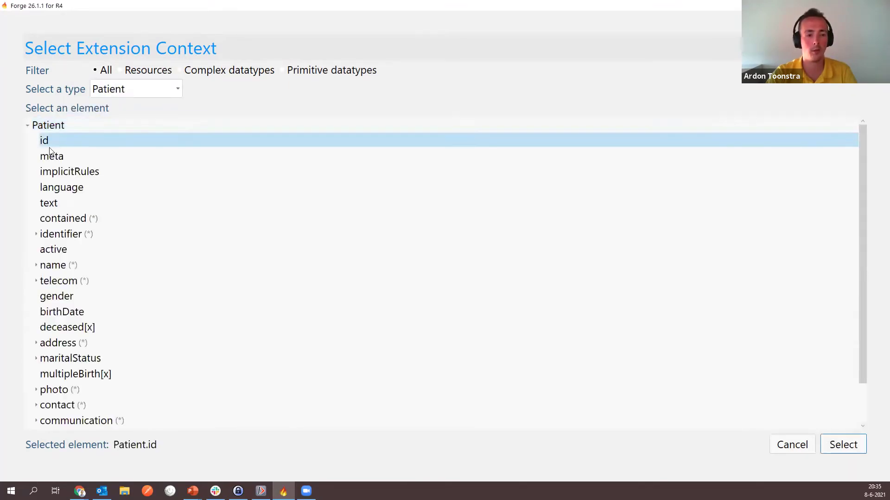
pyautogui.click(49, 156)
pyautogui.click(64, 202)
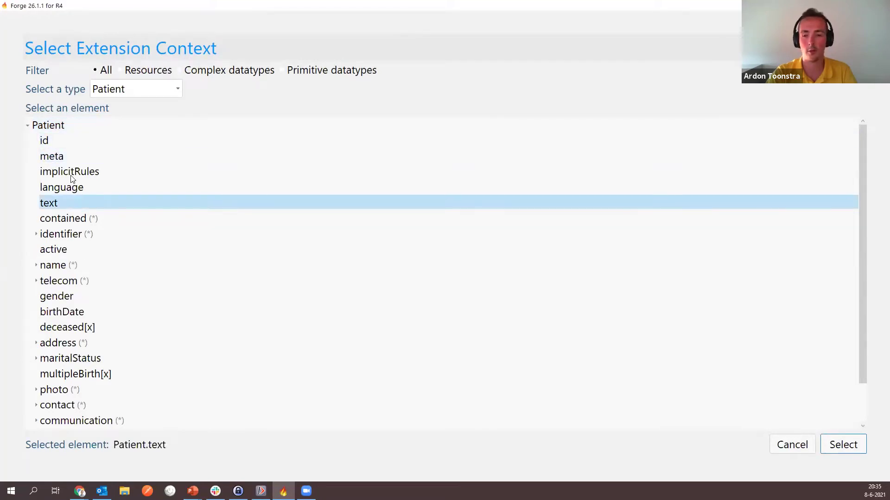
pyautogui.click(54, 128)
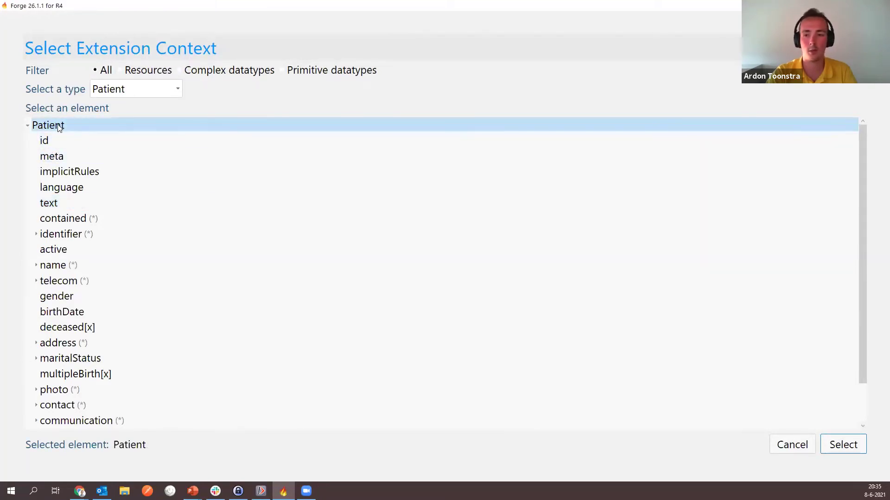
pyautogui.click(846, 446)
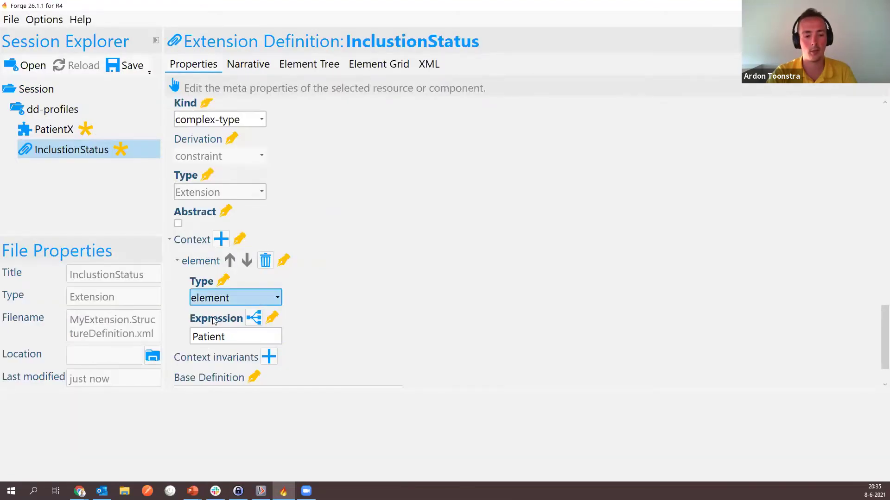
# Step: Examine the data types allowed for the root value[x] element in the extension's element tree
pyautogui.click(292, 66)
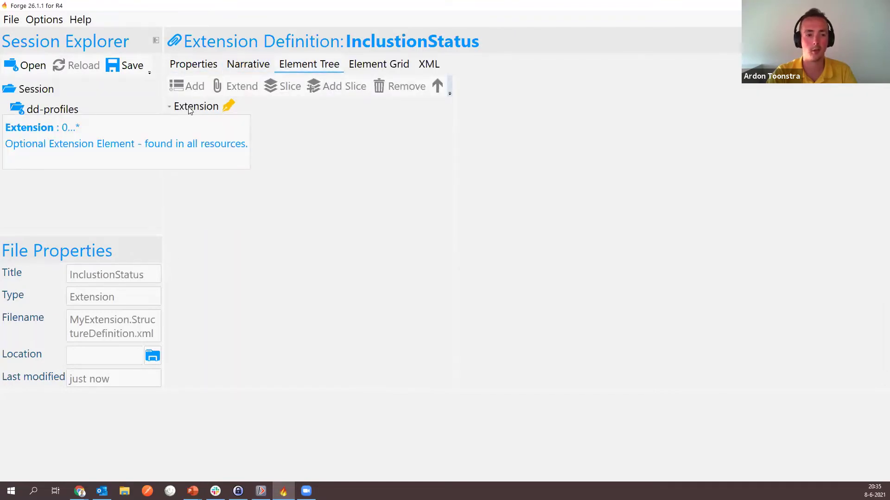
pyautogui.click(207, 110)
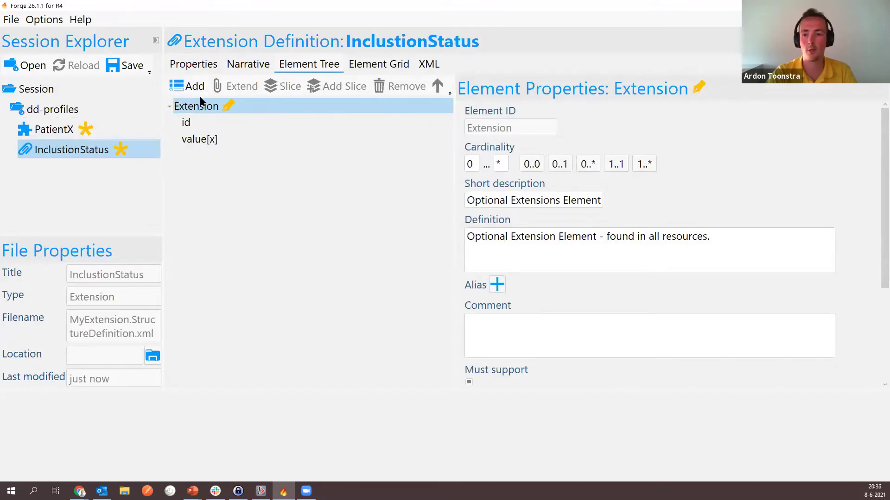
pyautogui.click(201, 139)
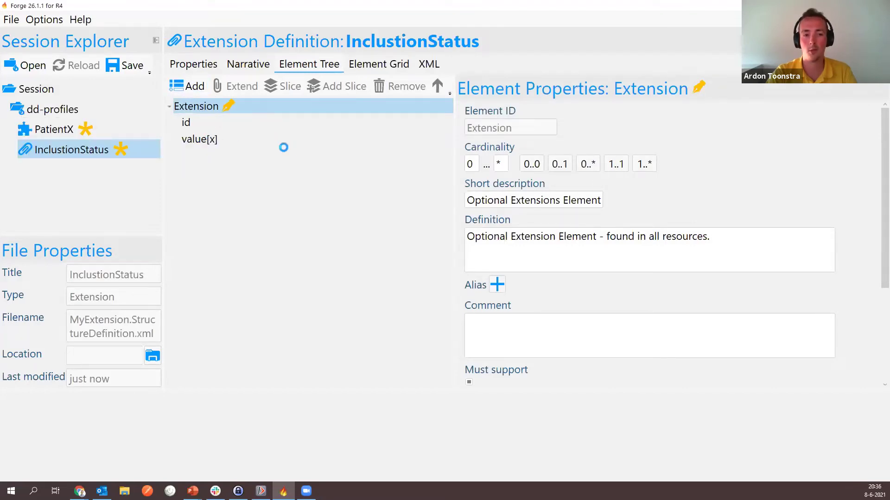
pyautogui.scroll(-5, 520, 209)
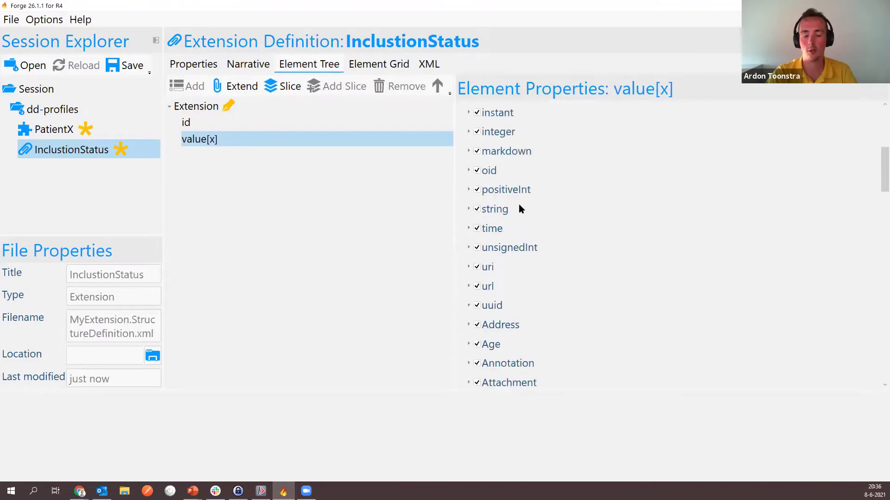
pyautogui.scroll(-3, 510, 213)
pyautogui.scroll(12, 488, 155)
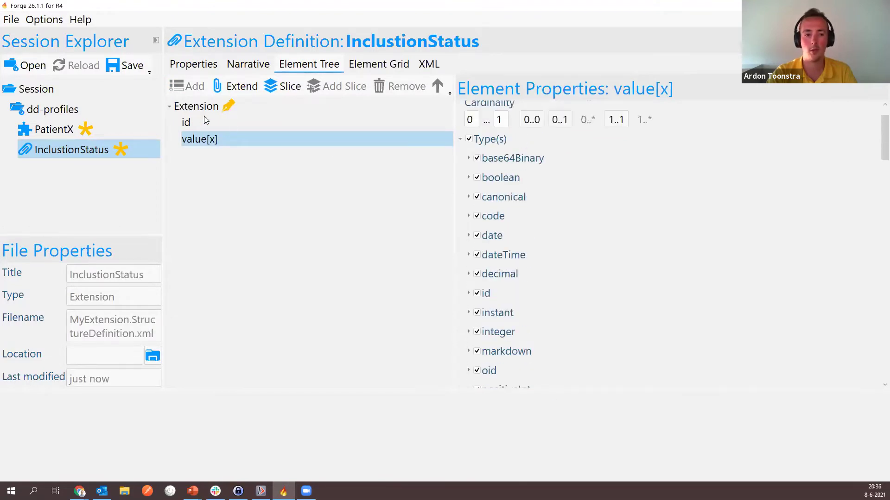
pyautogui.scroll(2, 579, 220)
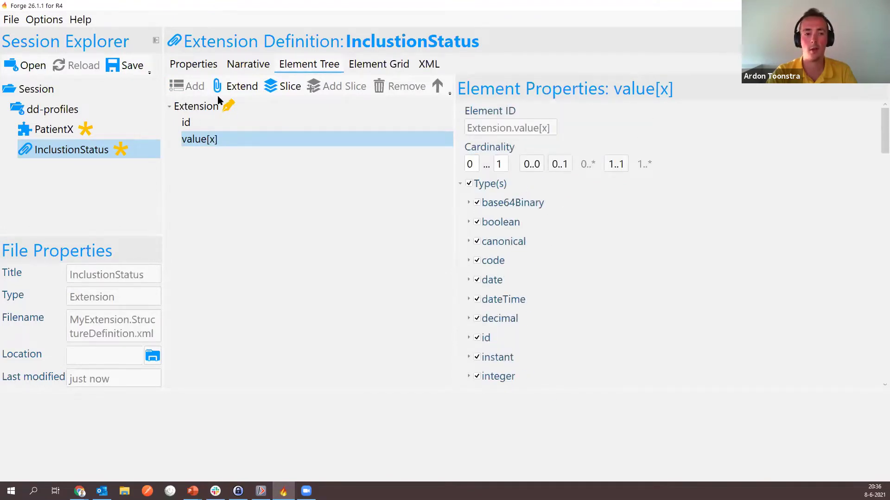
# Step: Add three sub-extension elements under the root Extension element
pyautogui.click(207, 105)
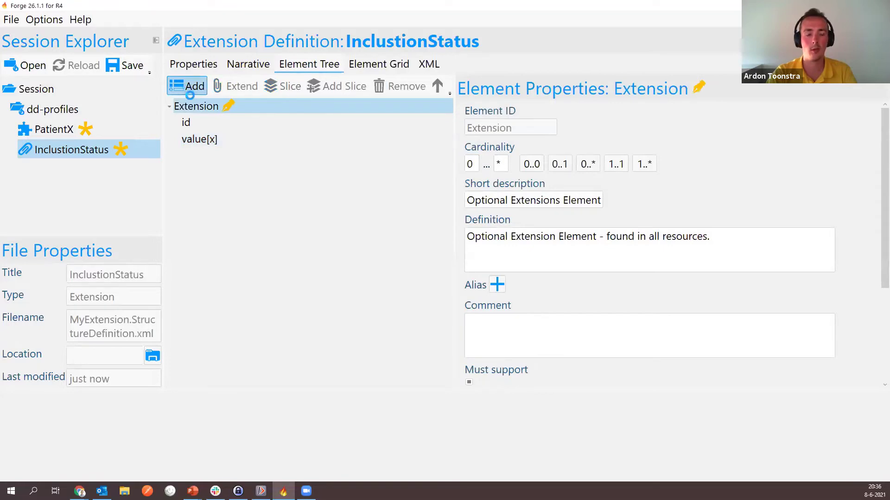
pyautogui.click(190, 92)
pyautogui.click(190, 106)
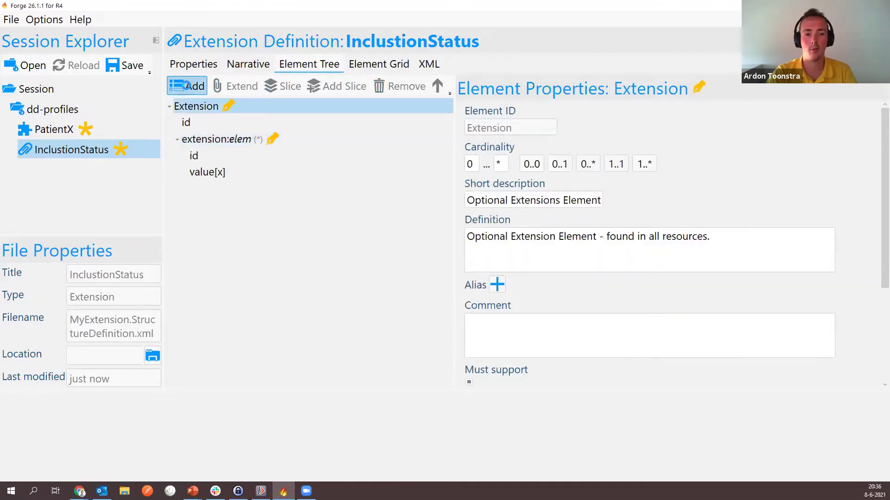
pyautogui.click(187, 86)
pyautogui.click(190, 106)
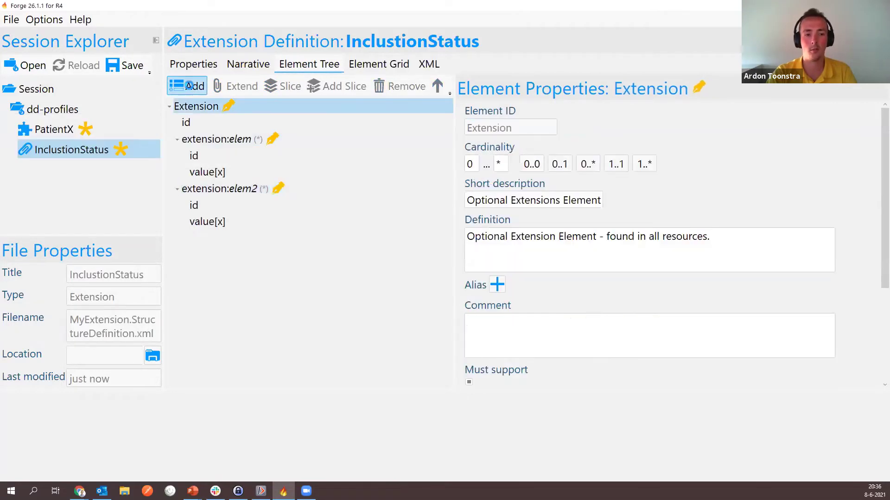
pyautogui.click(189, 86)
# Step: Open the first sub-extension's slice name for editing and check the three required elements in the browser tutorial's complex extension instructions
pyautogui.click(212, 140)
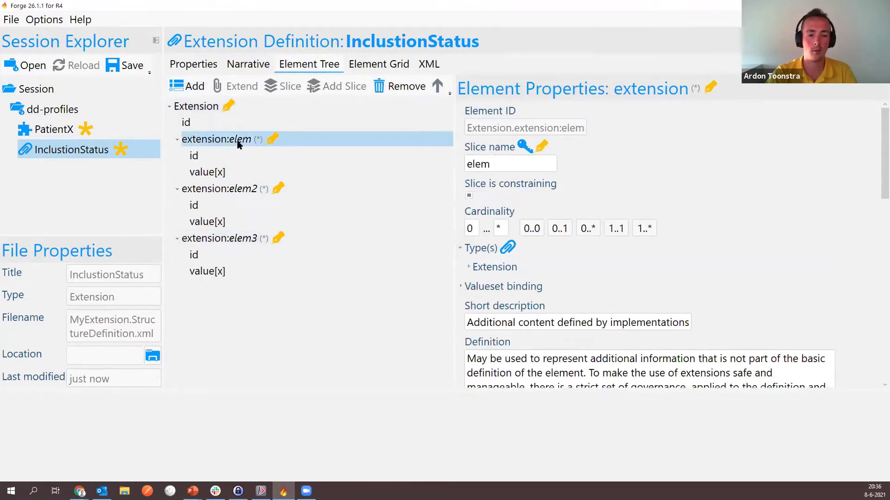
pyautogui.moveTo(491, 164); pyautogui.dragTo(455, 171)
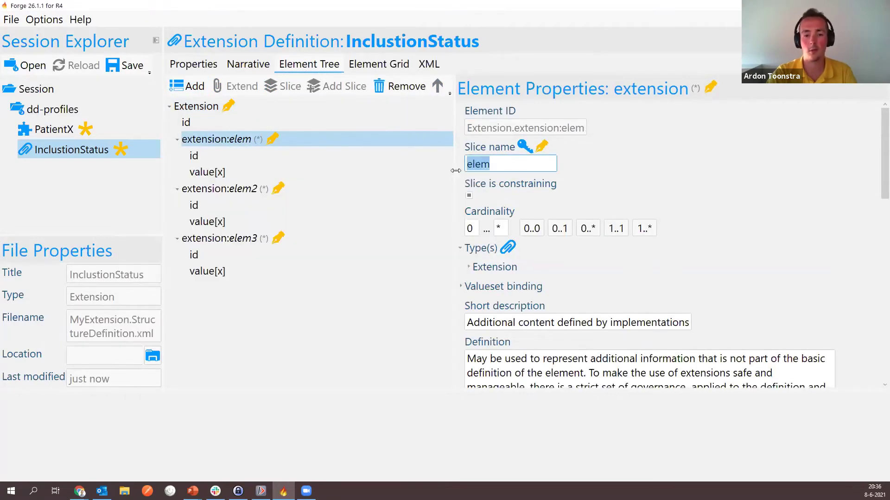
pyautogui.write('s')
pyautogui.hotkey('alt', 'Tab')
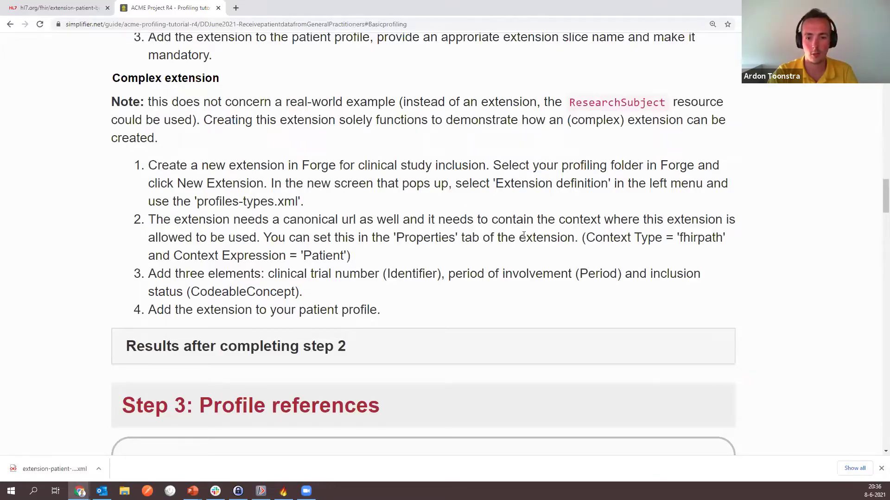
pyautogui.moveTo(280, 274); pyautogui.dragTo(383, 274)
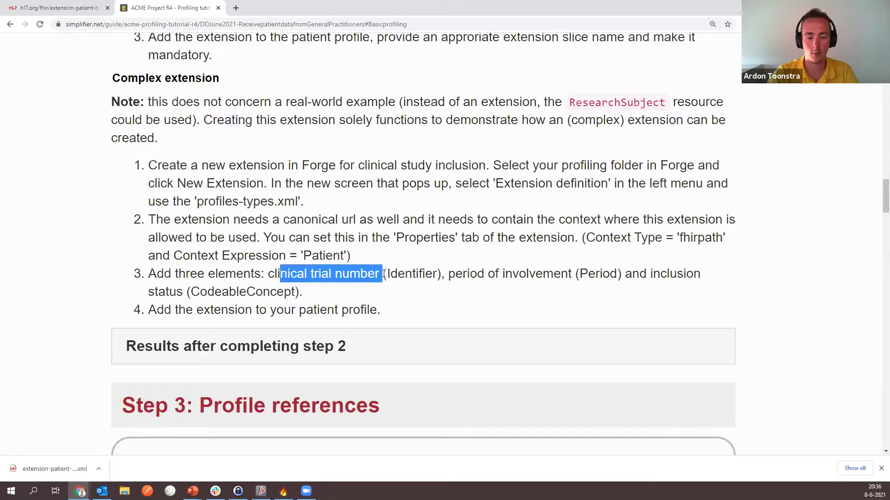
pyautogui.moveTo(446, 274); pyautogui.dragTo(568, 274)
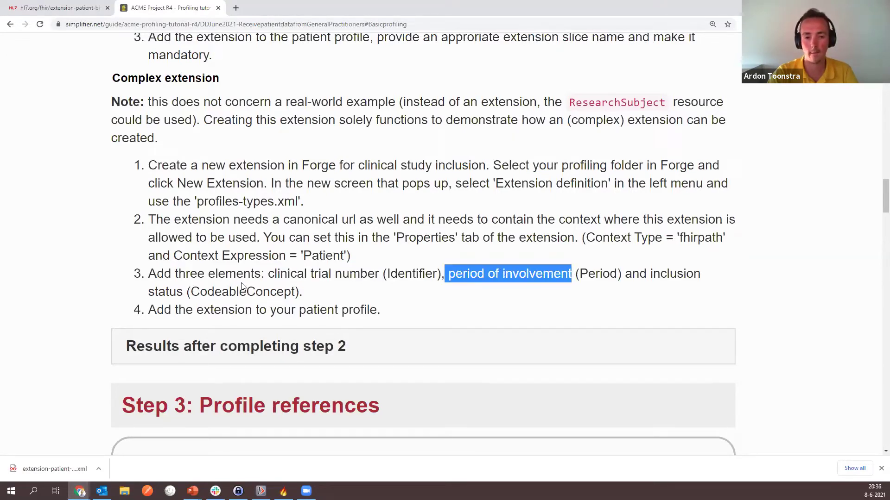
pyautogui.hotkey('alt', 'Tab')
pyautogui.hotkey('alt', 'Tab')
pyautogui.hotkey('alt', 'Tab')
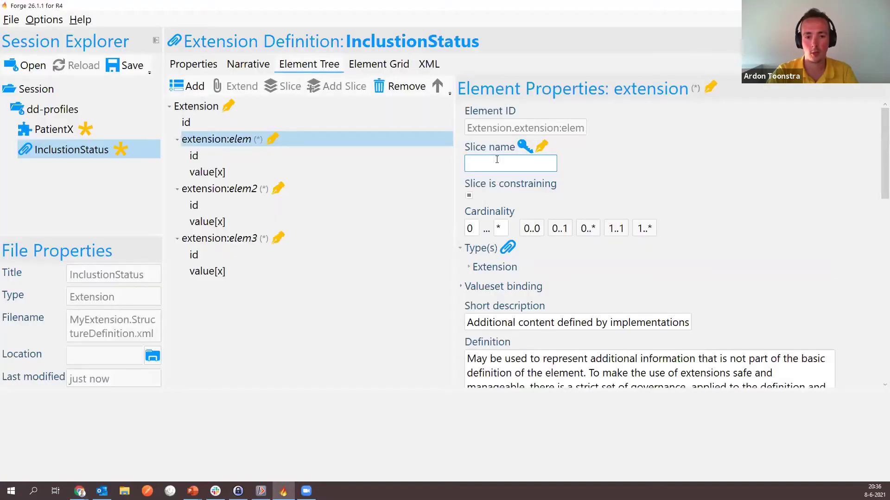
# Step: Name the first sub-extension's slice clinicalTrialNumber and set its cardinality to 0..1
pyautogui.write('clien')
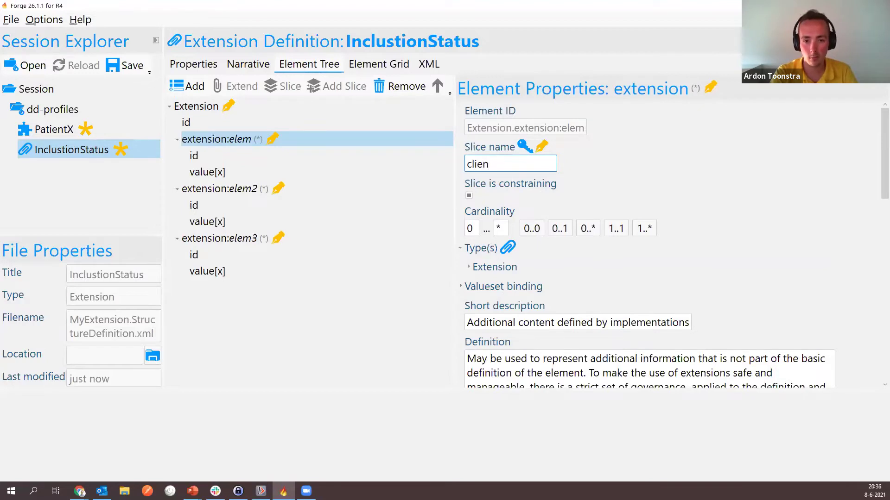
pyautogui.press('BackSpace')
pyautogui.press('BackSpace')
pyautogui.write('nicalTrial')
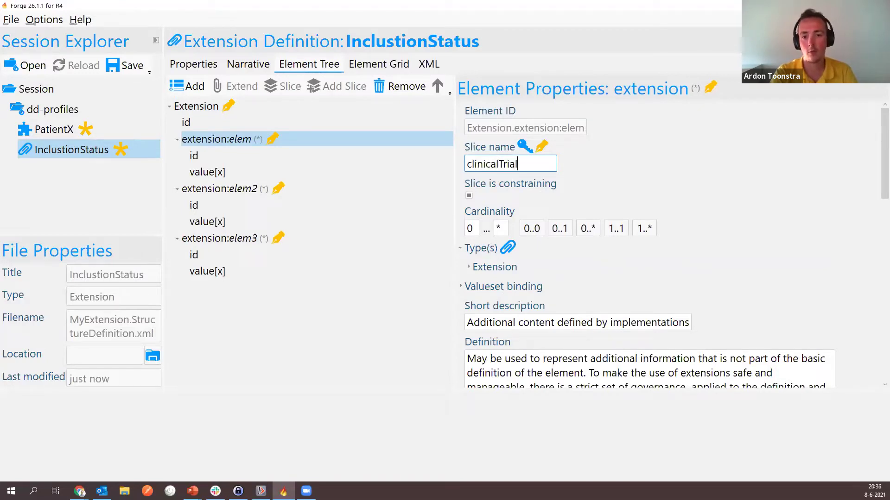
pyautogui.write('Number')
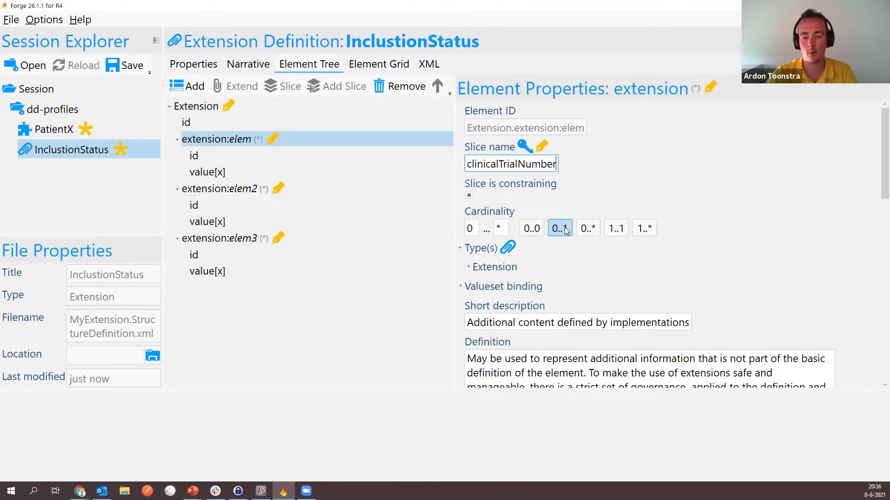
pyautogui.click(566, 231)
# Step: Restrict the value[x] of the clinicalTrialNumber sub-extension to the Identifier type only
pyautogui.scroll(-1, 486, 248)
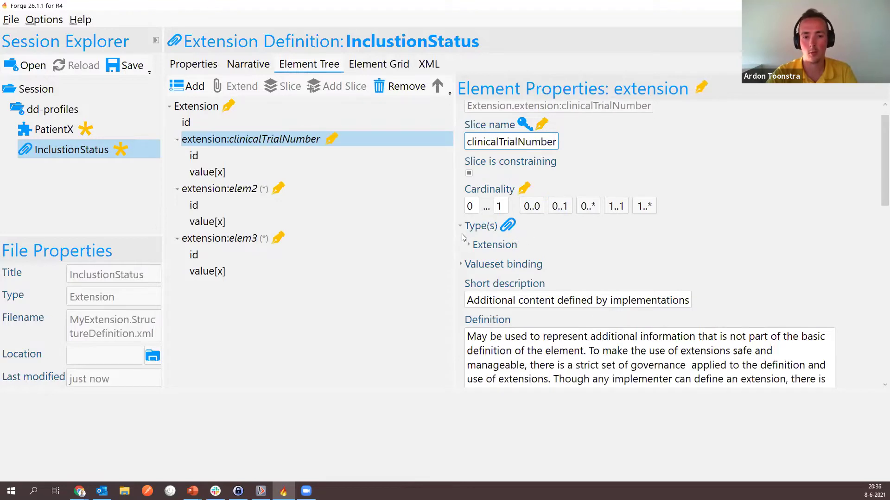
pyautogui.click(468, 244)
pyautogui.click(468, 245)
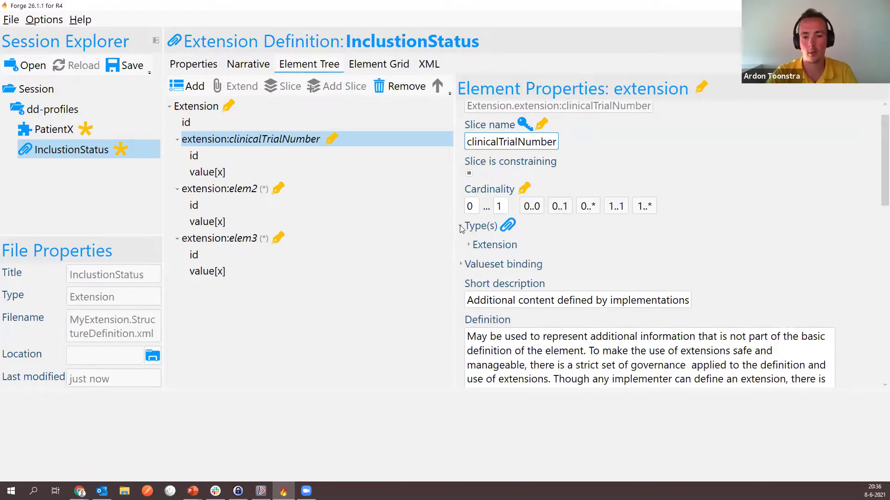
pyautogui.click(461, 227)
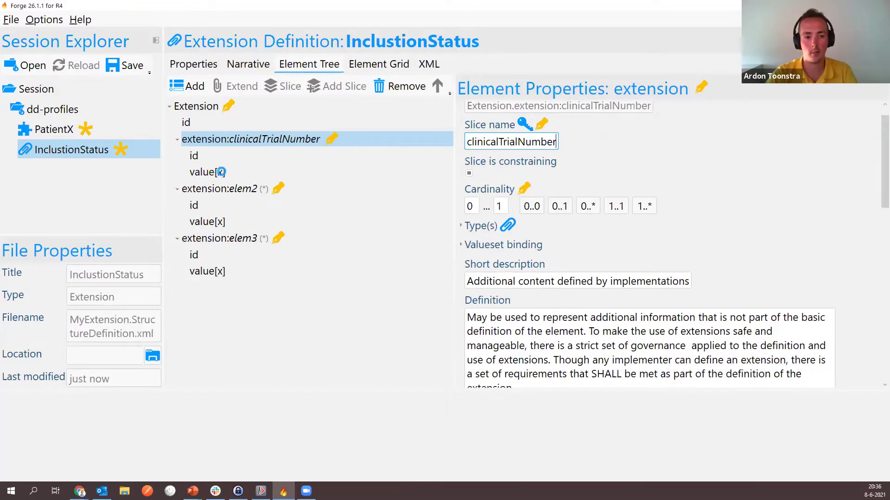
pyautogui.click(220, 172)
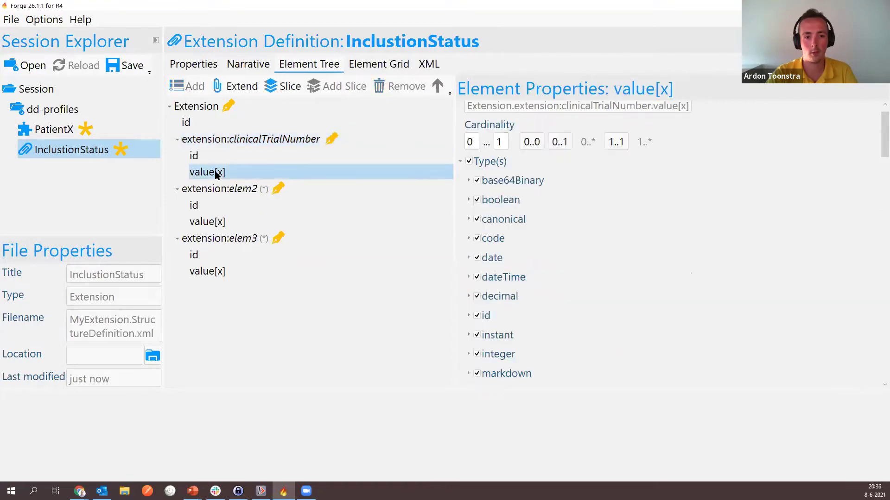
pyautogui.click(469, 162)
pyautogui.scroll(-10, 496, 204)
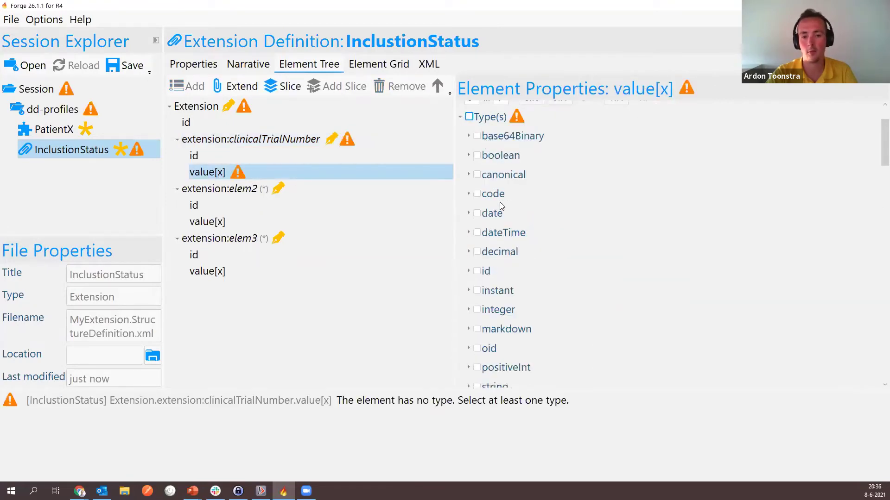
pyautogui.scroll(-3, 495, 220)
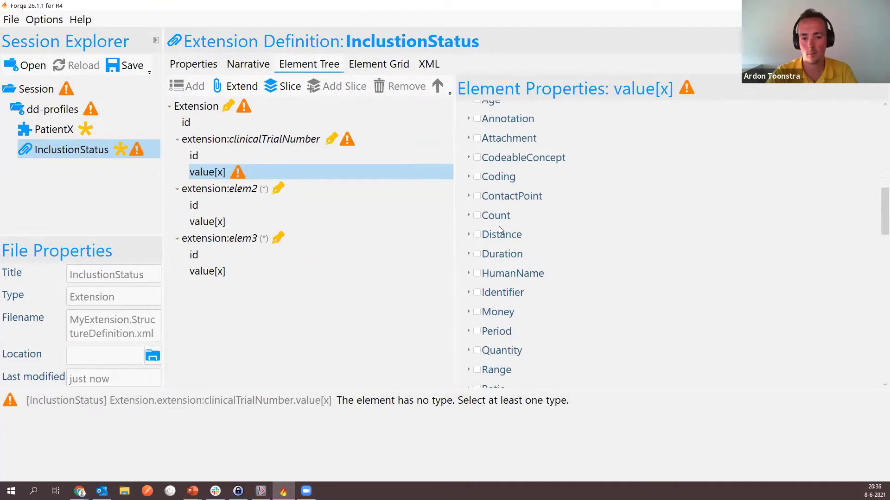
pyautogui.click(477, 270)
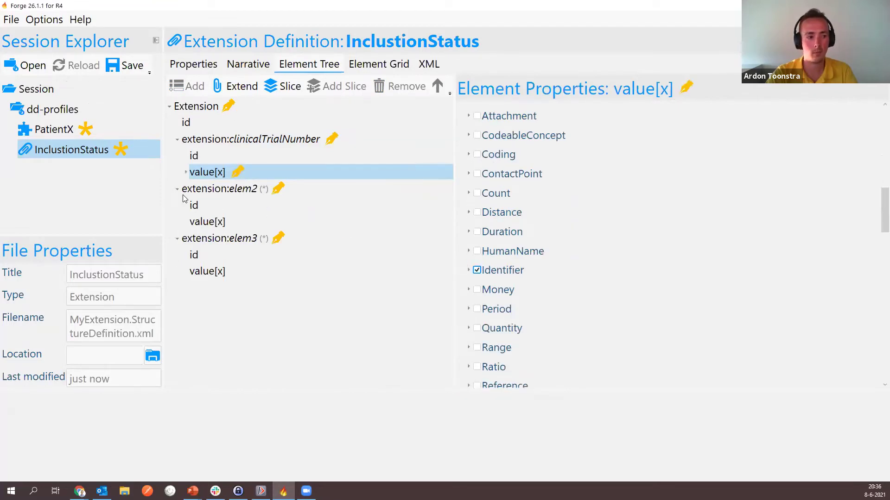
# Step: Name the second sub-extension's slice period and set its cardinality to 0..1
pyautogui.click(217, 188)
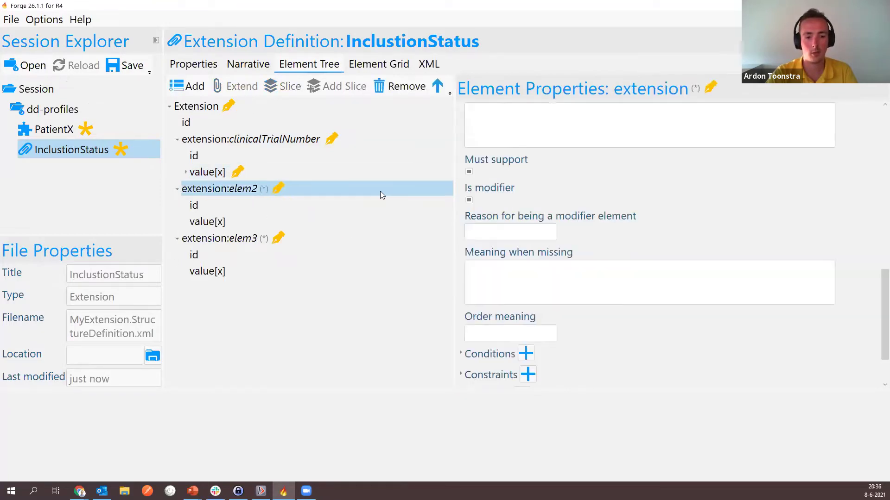
pyautogui.scroll(6, 521, 161)
pyautogui.scroll(4, 520, 161)
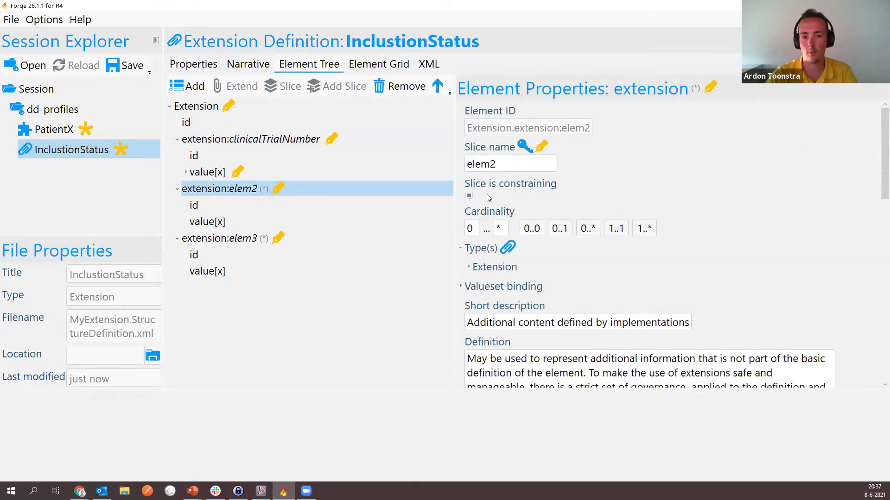
pyautogui.moveTo(492, 164); pyautogui.dragTo(394, 150)
pyautogui.write('period')
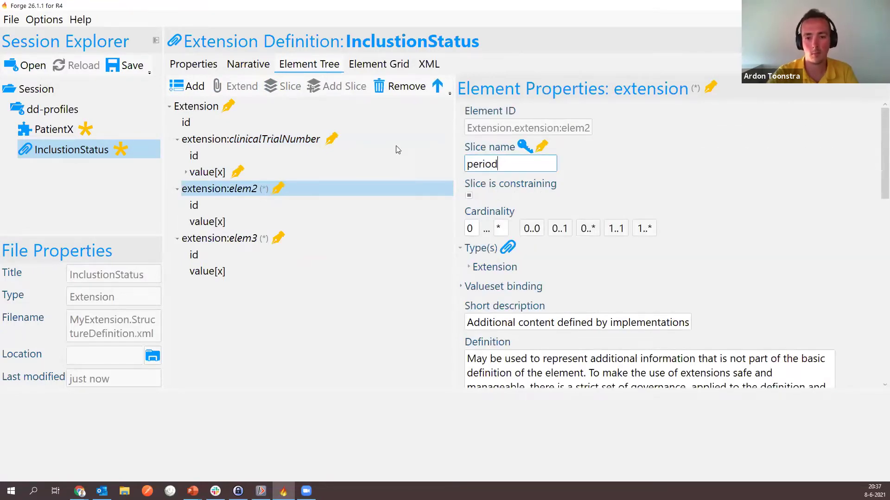
pyautogui.click(559, 228)
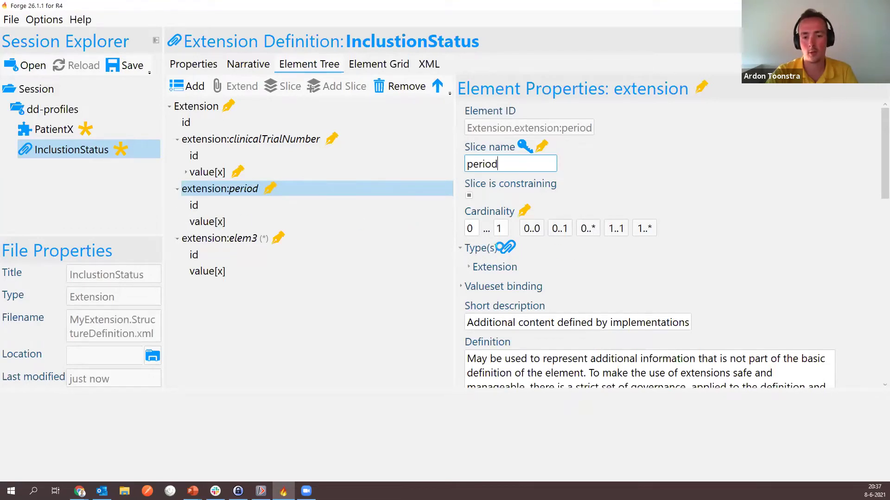
# Step: Restrict the value[x] of the period sub-extension to the Period type only
pyautogui.scroll(-1, 495, 236)
pyautogui.click(469, 161)
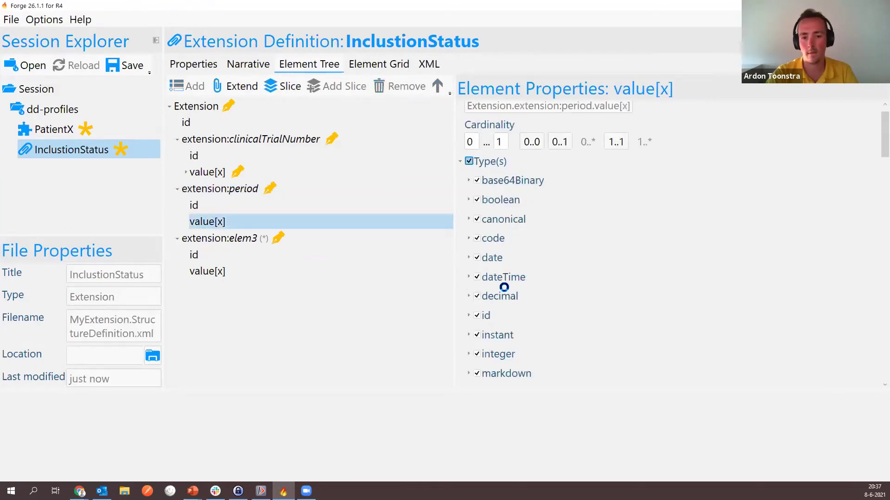
pyautogui.scroll(-3, 496, 280)
pyautogui.scroll(-10, 486, 276)
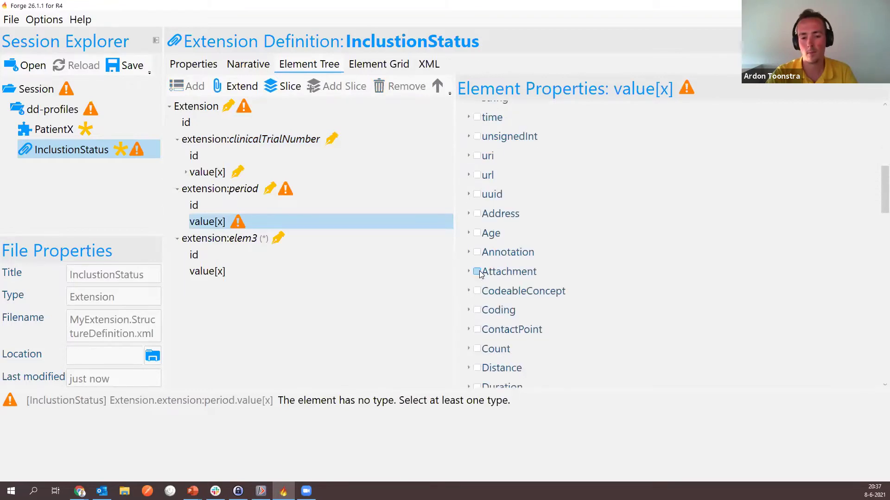
pyautogui.scroll(-3, 480, 262)
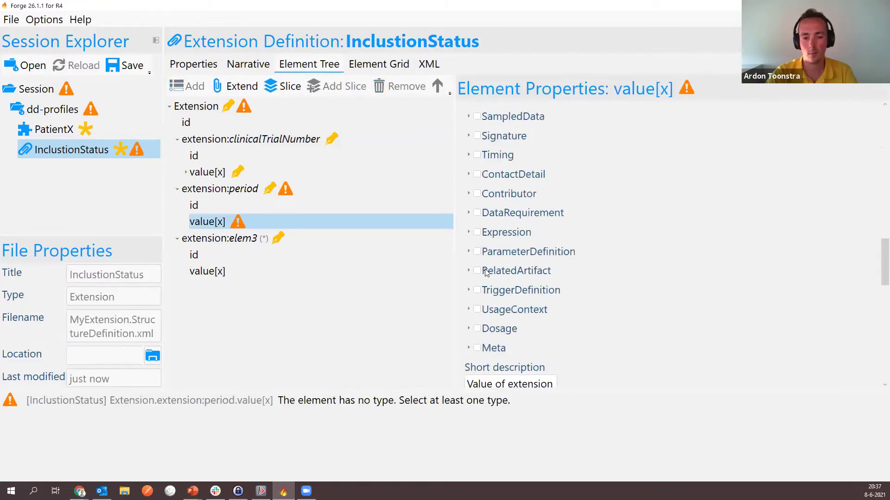
pyautogui.scroll(3, 484, 200)
pyautogui.scroll(1, 479, 139)
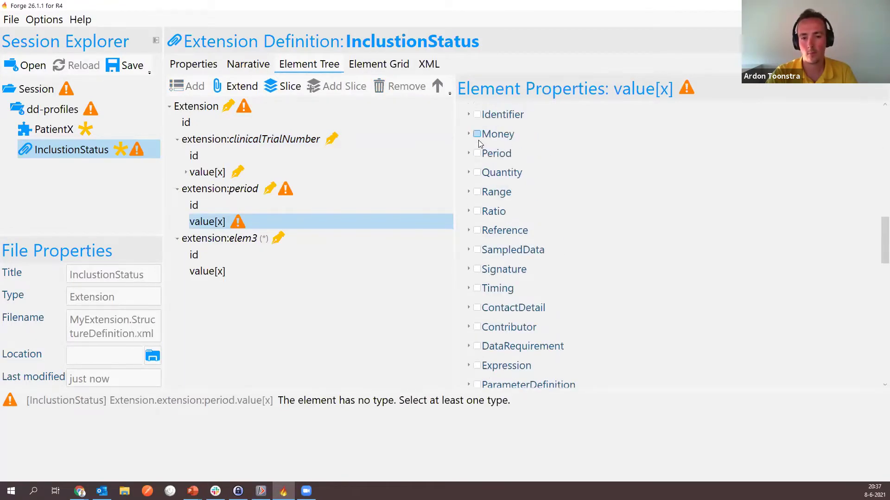
pyautogui.scroll(-2, 489, 280)
pyautogui.scroll(4, 488, 281)
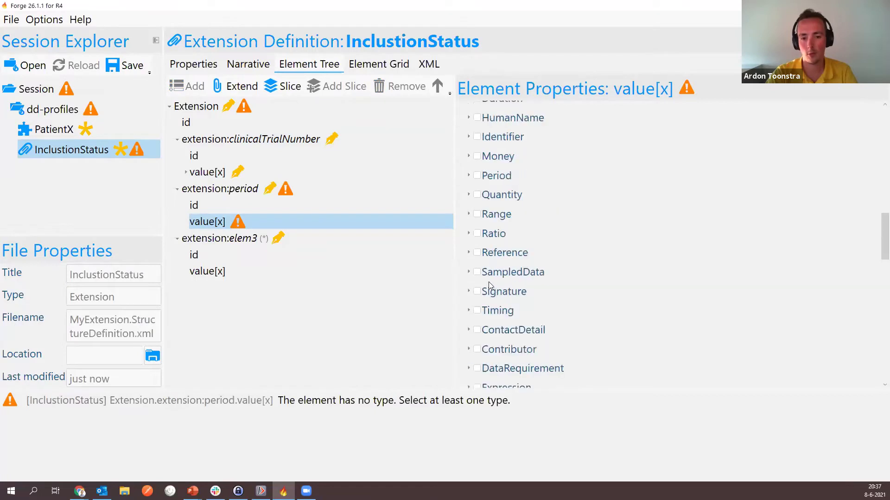
pyautogui.click(477, 309)
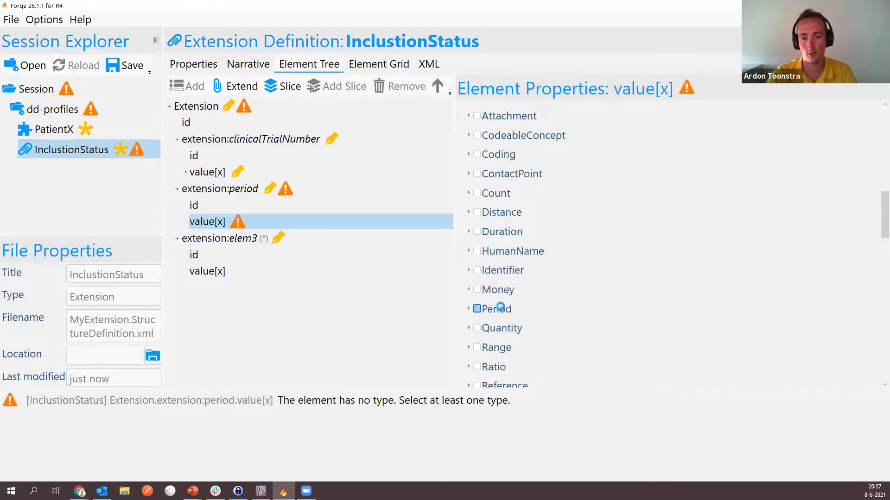
# Step: Name the third sub-extension's slice inclusionStatus and set its cardinality to 0..1
pyautogui.click(247, 240)
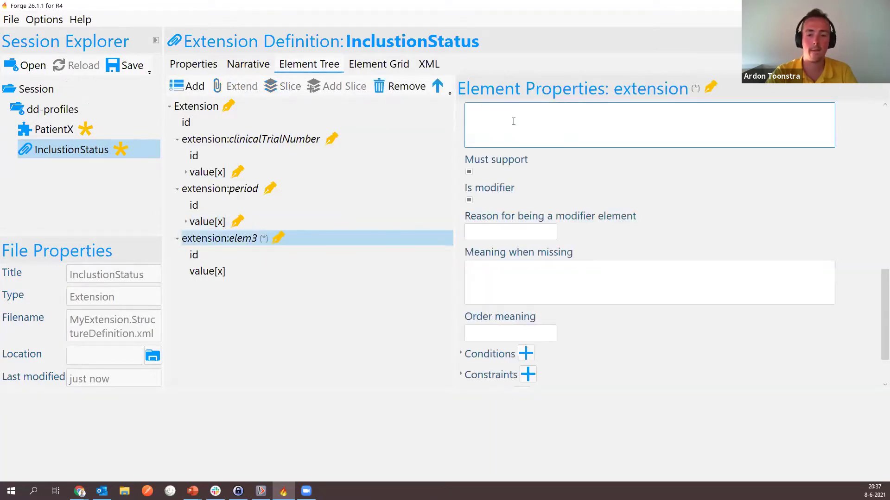
pyautogui.scroll(3, 517, 155)
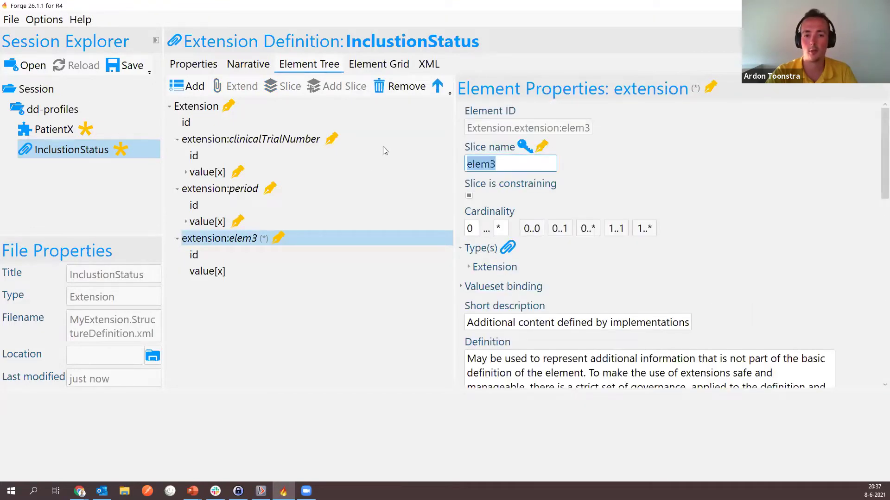
pyautogui.write('inclusion')
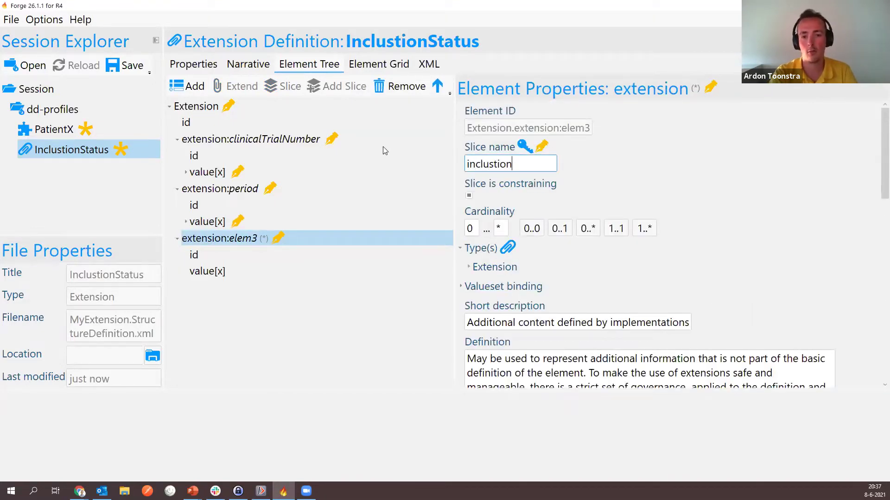
pyautogui.press('BackSpace')
pyautogui.press('BackSpace')
pyautogui.press('BackSpace')
pyautogui.write('ti')
pyautogui.press('BackSpace')
pyautogui.press('BackSpace')
pyautogui.write('onStatus')
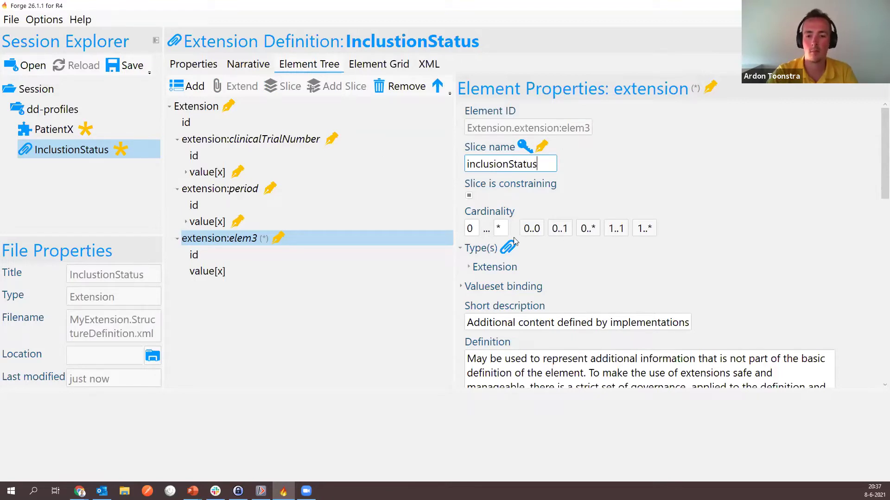
pyautogui.press('Return')
# Step: Restrict the value[x] of the inclusionStatus sub-extension to the CodeableConcept type only
pyautogui.press('Down')
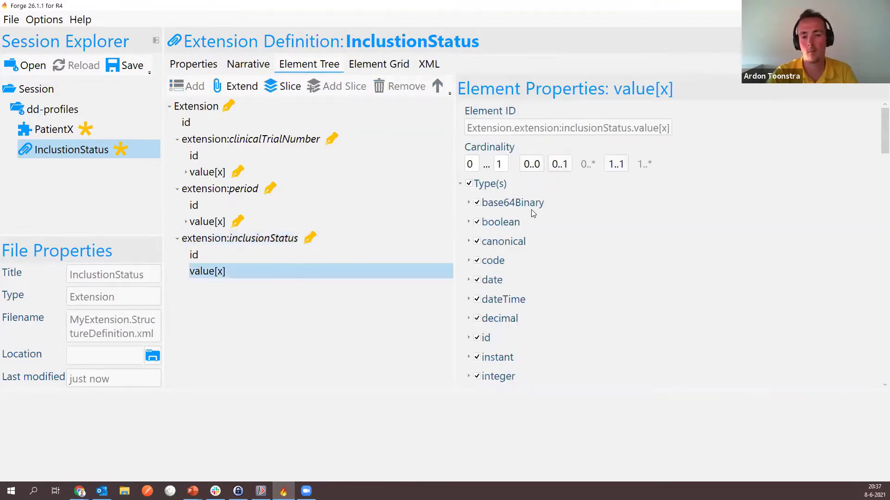
pyautogui.click(468, 184)
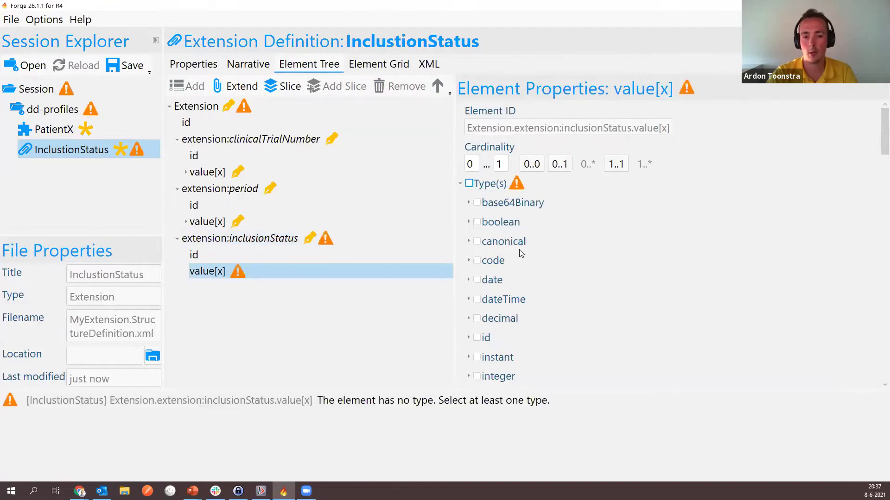
pyautogui.scroll(-6, 521, 253)
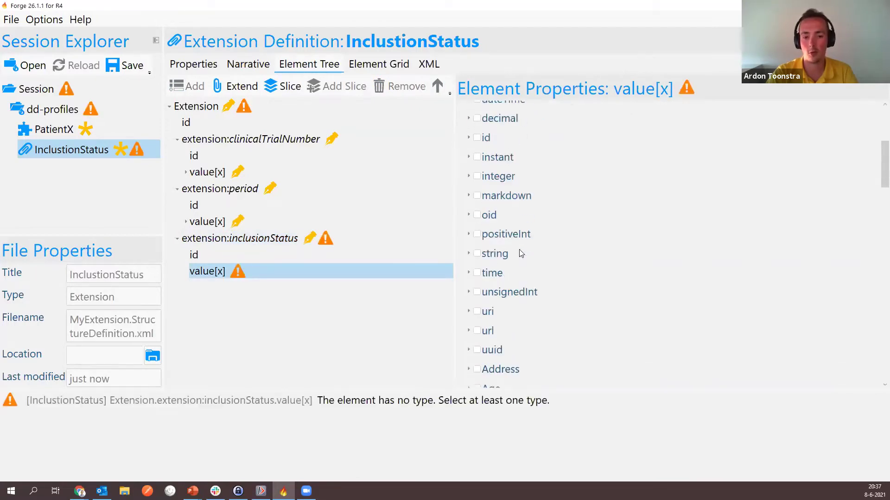
pyautogui.scroll(-3, 520, 253)
pyautogui.click(492, 295)
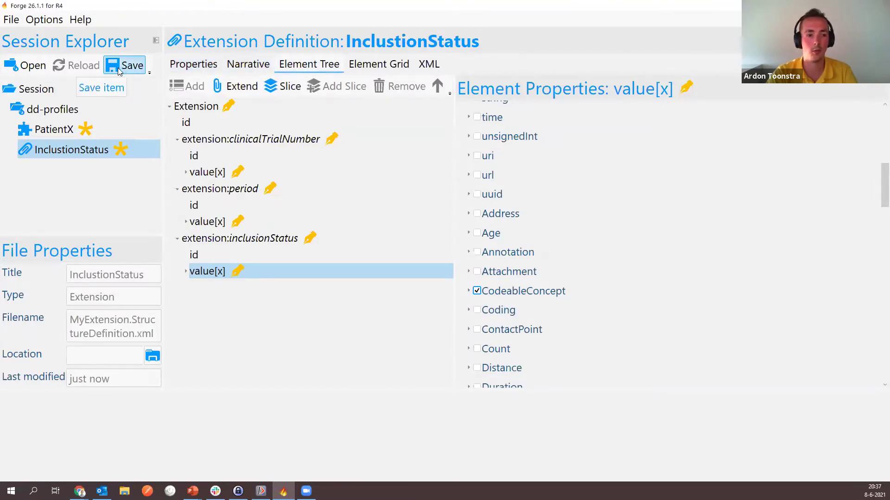
# Step: Save the extension definition as InclusionStatus.StructureDefinition.xml in the dd-profiles folder
pyautogui.click(141, 66)
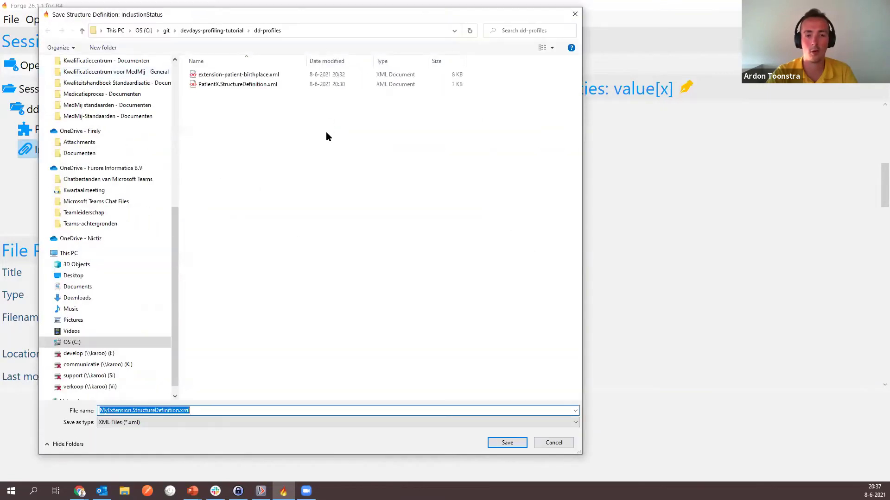
pyautogui.moveTo(129, 411); pyautogui.dragTo(85, 409)
pyautogui.write('Inclusion')
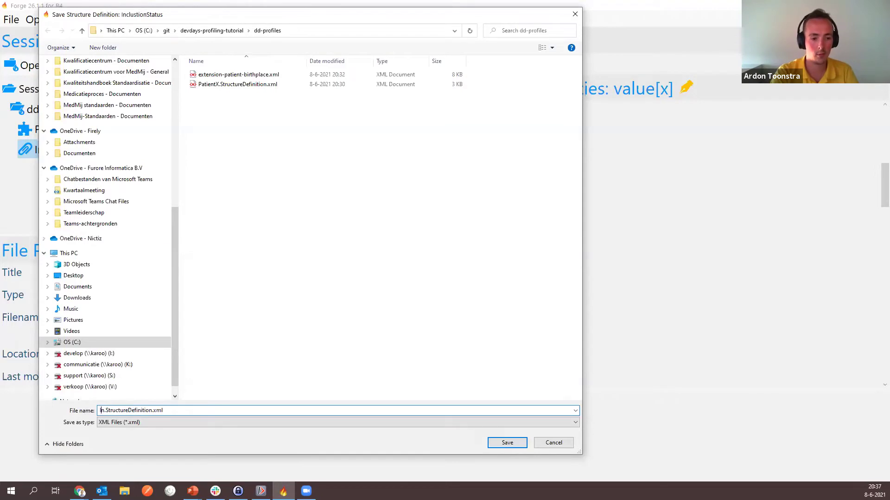
pyautogui.write('Status')
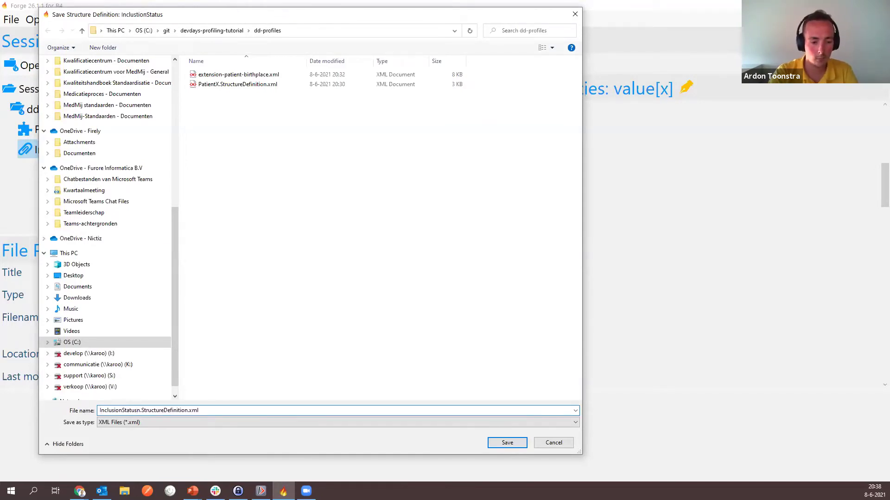
pyautogui.press('Delete')
pyautogui.press('Return')
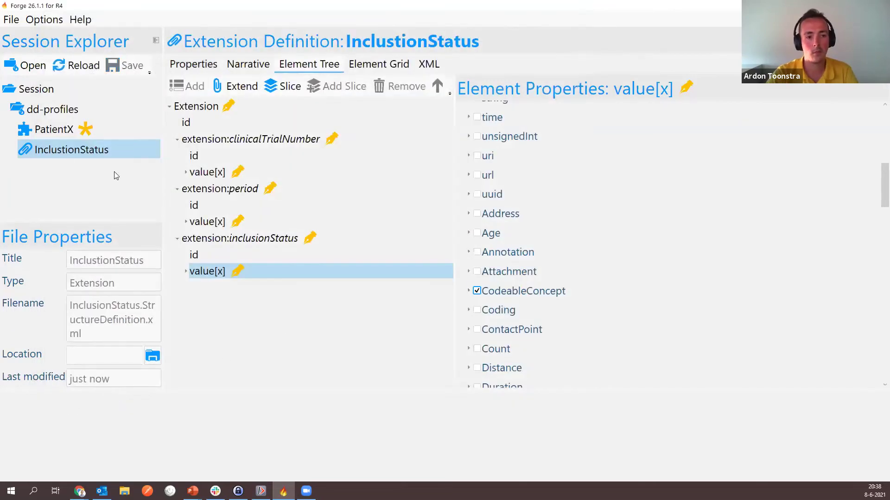
# Step: Extend the root Patient element of the PatientX profile with the extension from InclusionStatus.StructureDefinition.xml
pyautogui.click(78, 137)
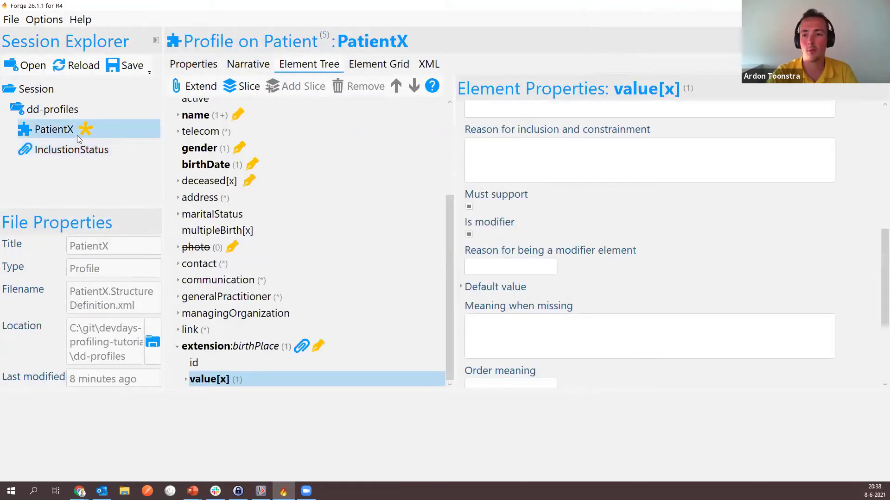
pyautogui.moveTo(446, 280); pyautogui.dragTo(265, 119)
pyautogui.click(199, 107)
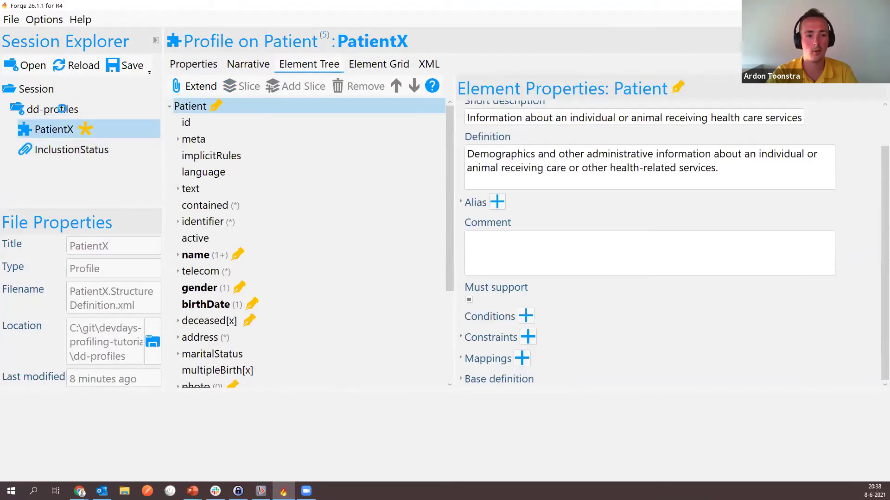
pyautogui.click(61, 109)
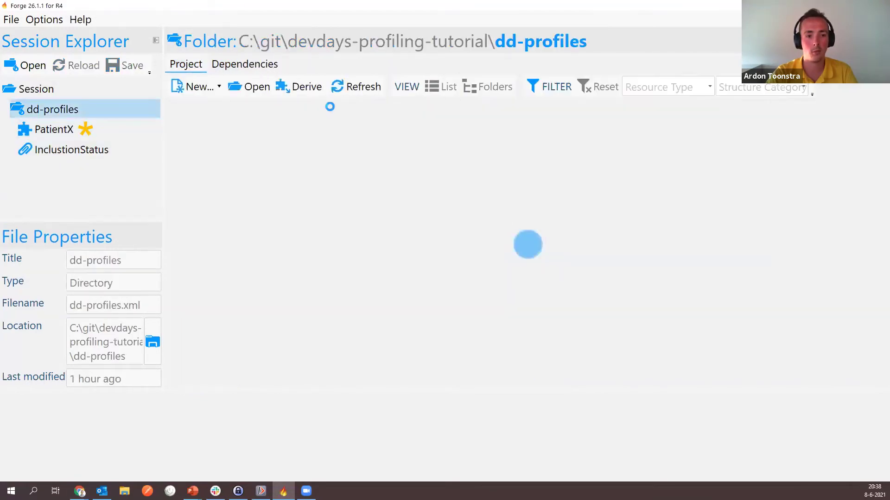
pyautogui.click(58, 133)
pyautogui.click(203, 87)
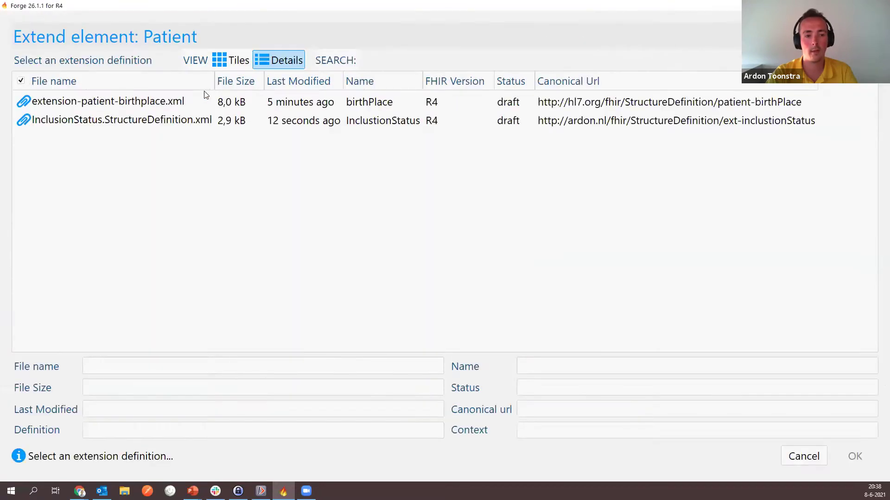
pyautogui.click(88, 123)
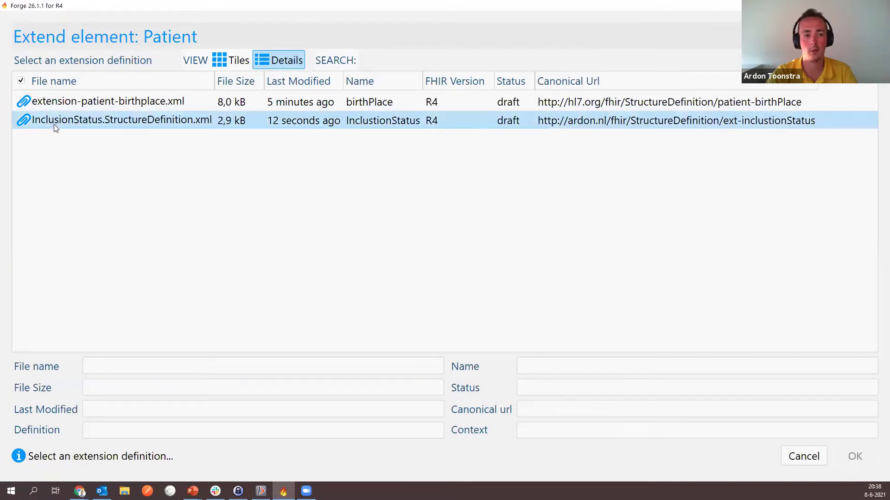
pyautogui.click(855, 456)
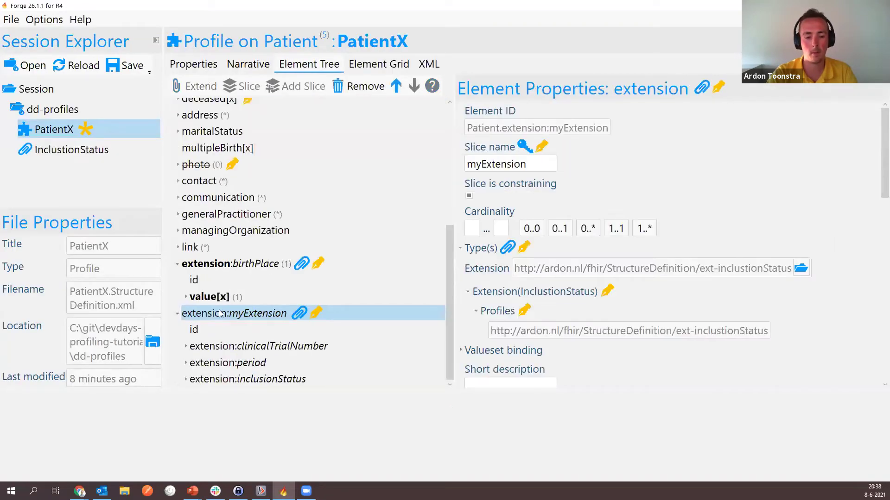
# Step: Name the added extension slice inclusionStatus with cardinality 0..1 and save the PatientX profile
pyautogui.moveTo(529, 164); pyautogui.dragTo(419, 162)
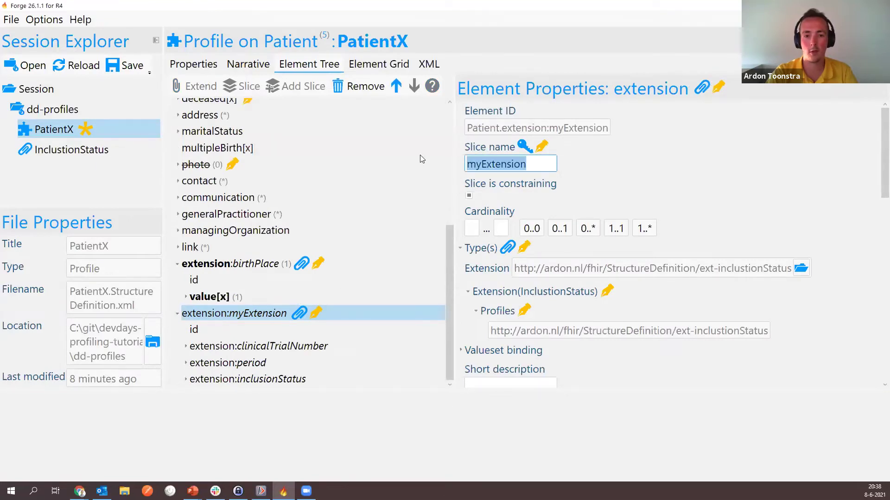
pyautogui.write('inc')
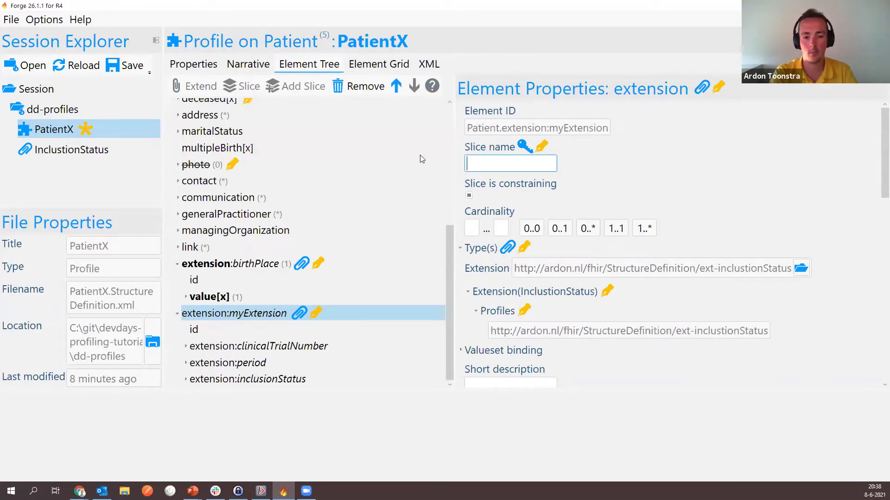
pyautogui.write('lusionStatus')
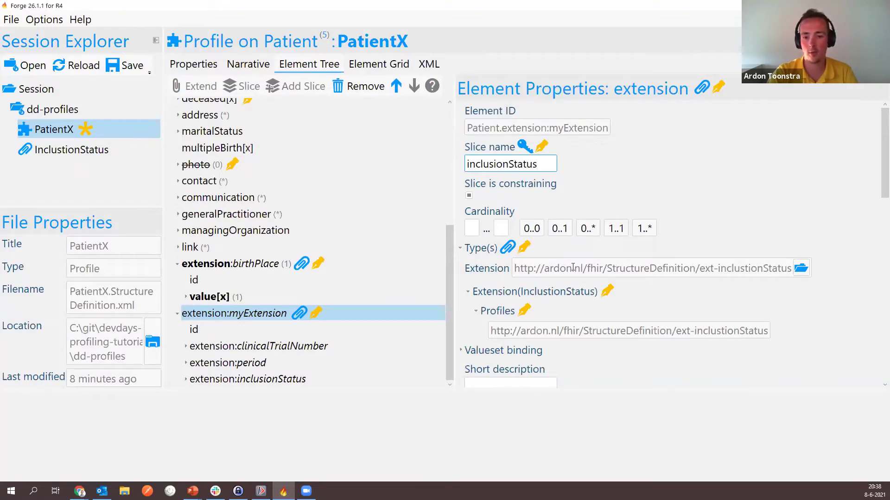
pyautogui.click(587, 228)
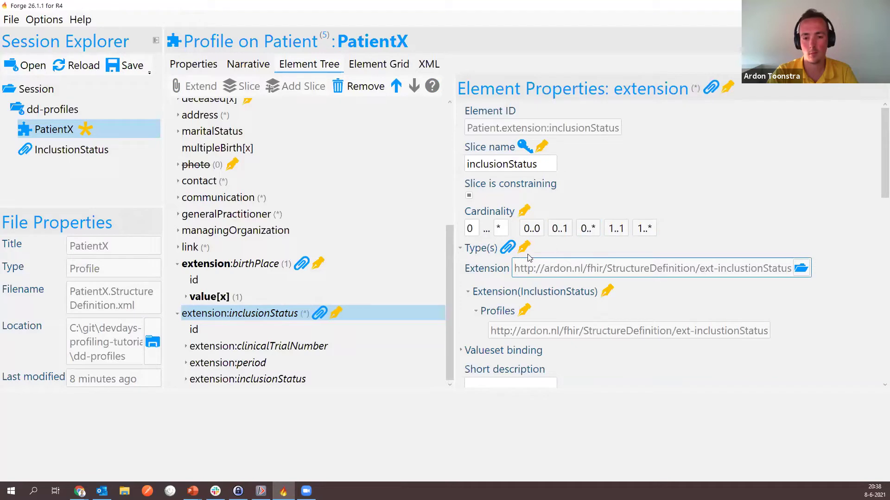
pyautogui.click(560, 228)
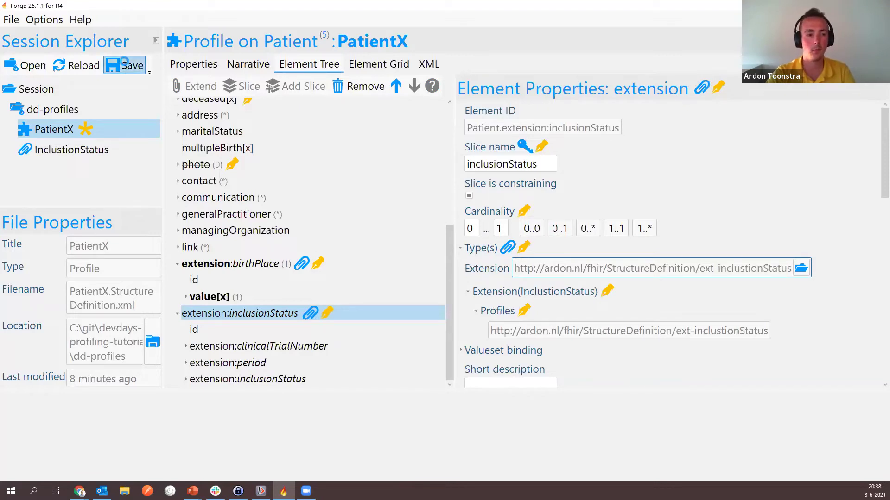
pyautogui.click(124, 66)
pyautogui.click(177, 314)
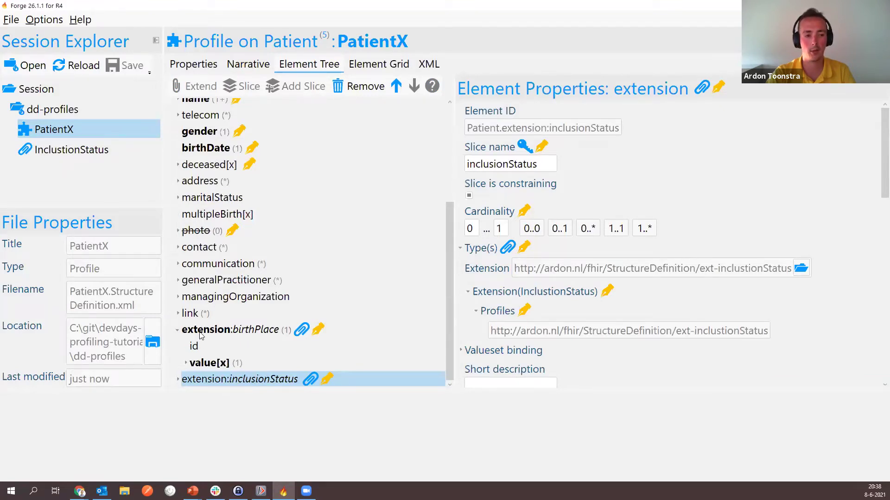
# Step: Switch to the tutorial page in the browser and read the requirements and steps of Step 3: Profile references
pyautogui.hotkey('alt', 'Tab')
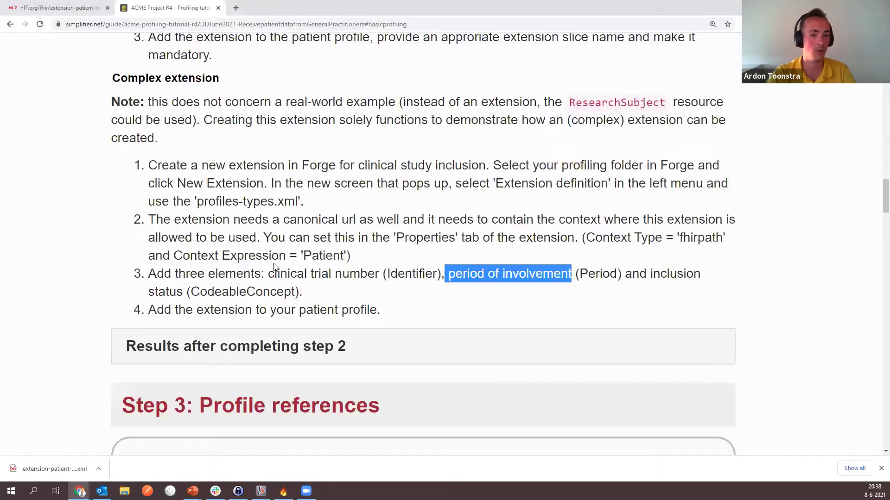
pyautogui.scroll(-2, 267, 239)
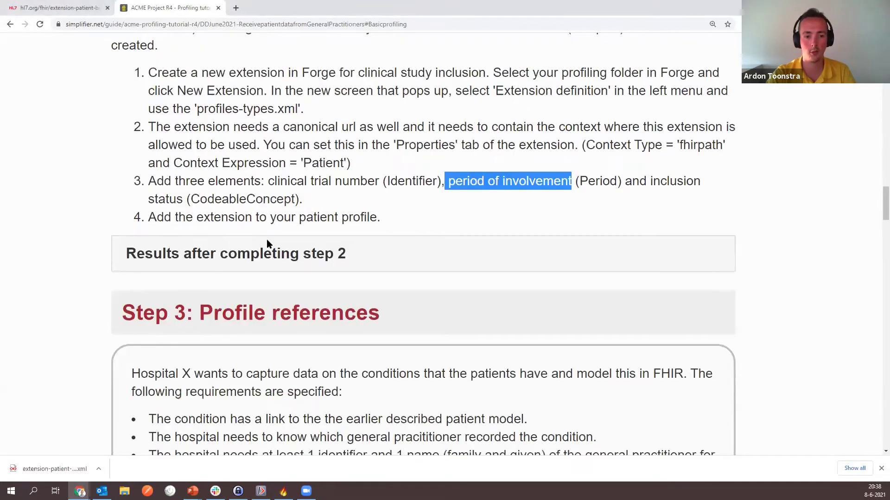
pyautogui.scroll(-5, 267, 242)
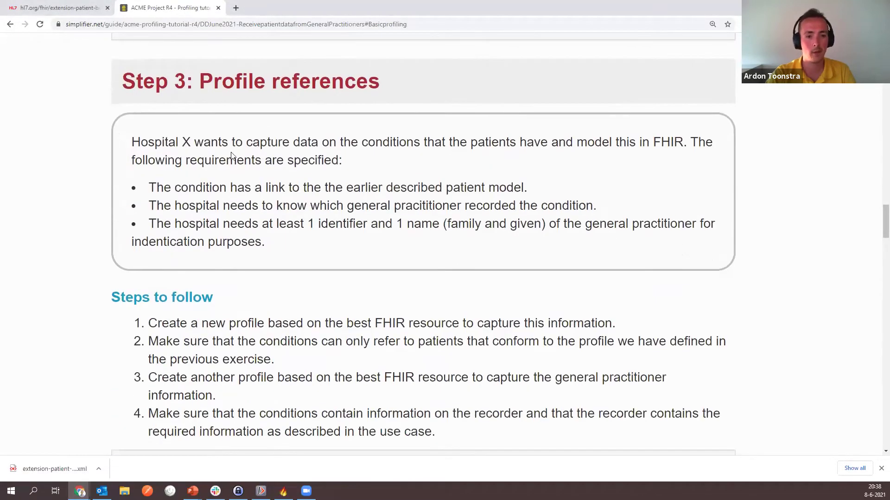
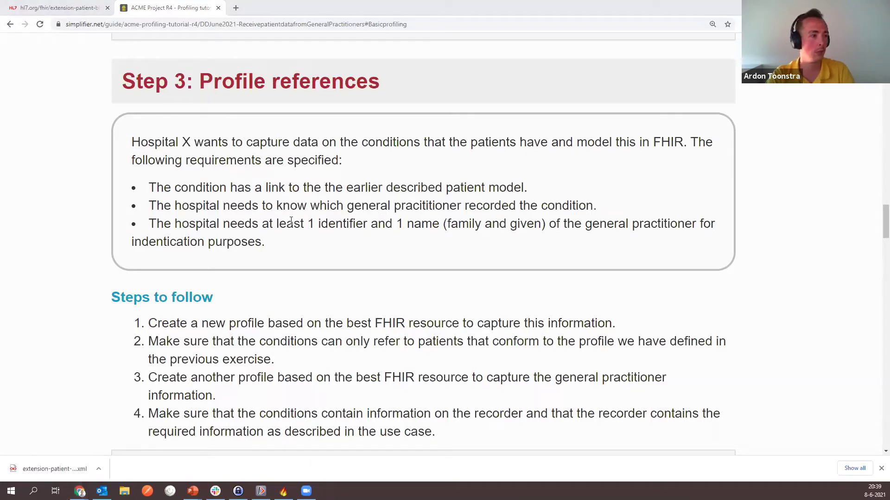
# Step: Return to Forge, start a new resource profile in the dd-profiles folder and locate the Condition base profile
pyautogui.hotkey('alt', 'Tab')
pyautogui.click(49, 112)
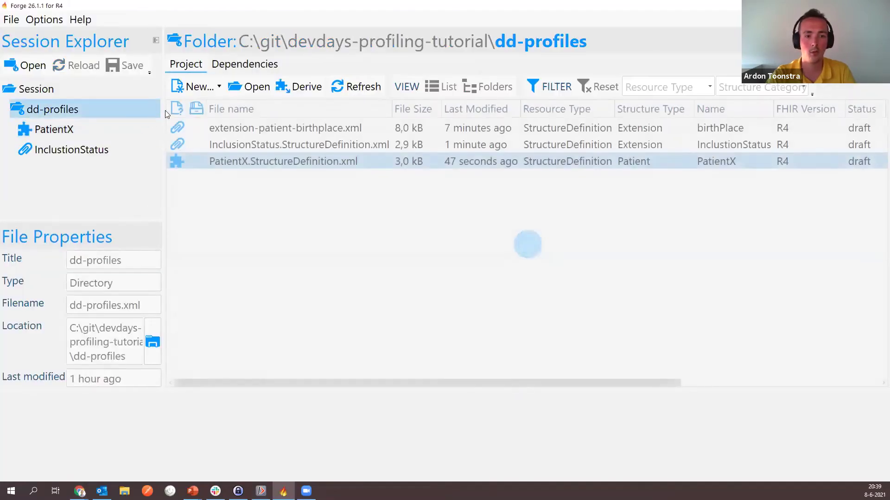
pyautogui.click(194, 89)
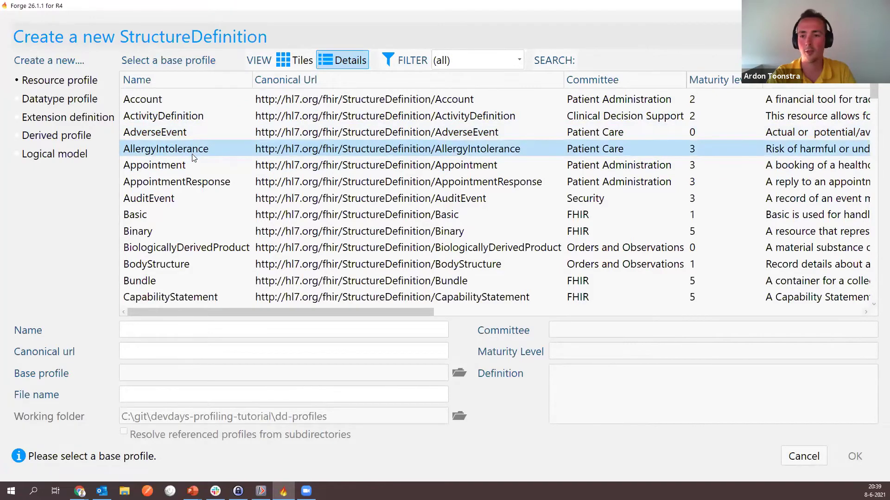
pyautogui.scroll(-3, 190, 159)
pyautogui.scroll(-2, 192, 184)
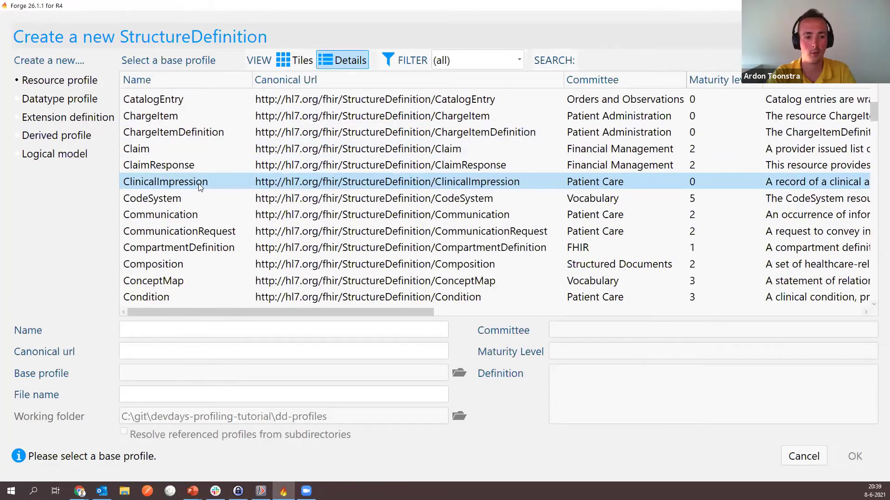
pyautogui.scroll(-2, 204, 197)
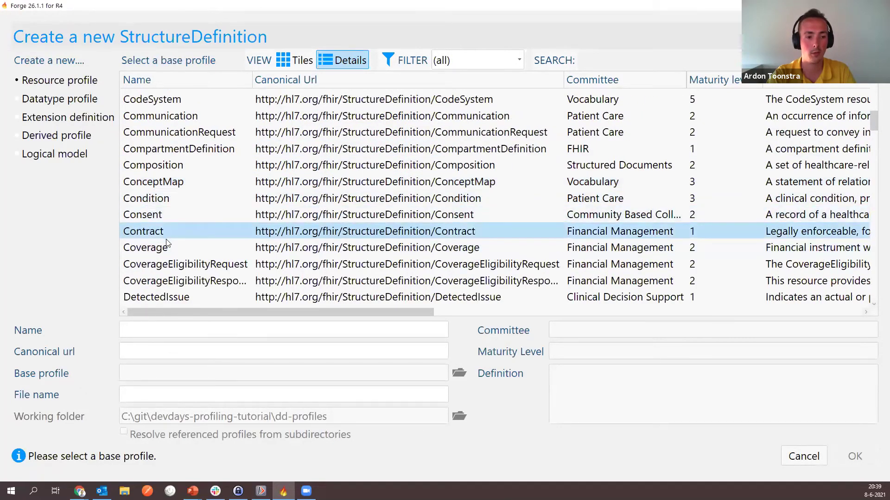
pyautogui.click(161, 199)
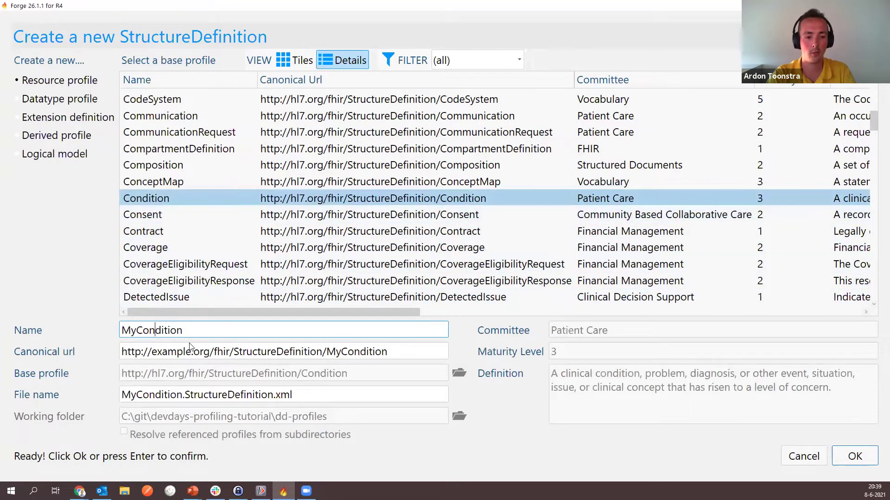
pyautogui.doubleClick(167, 352)
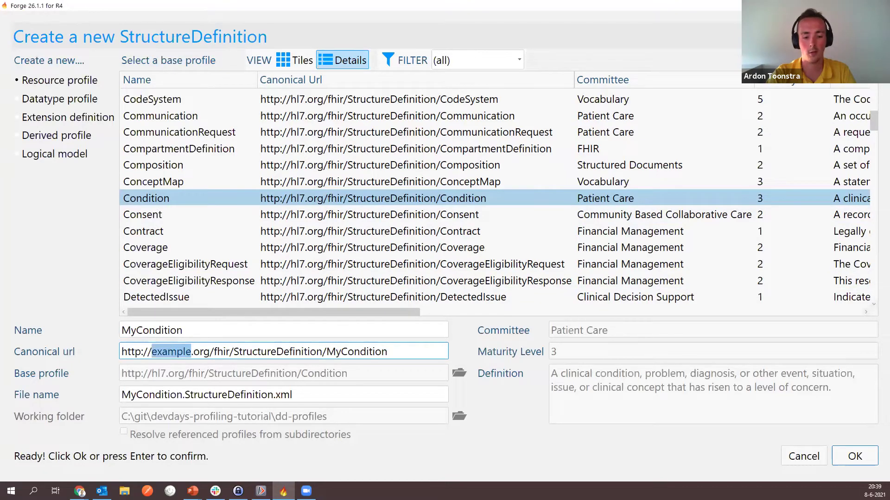
pyautogui.write('ardon.nl')
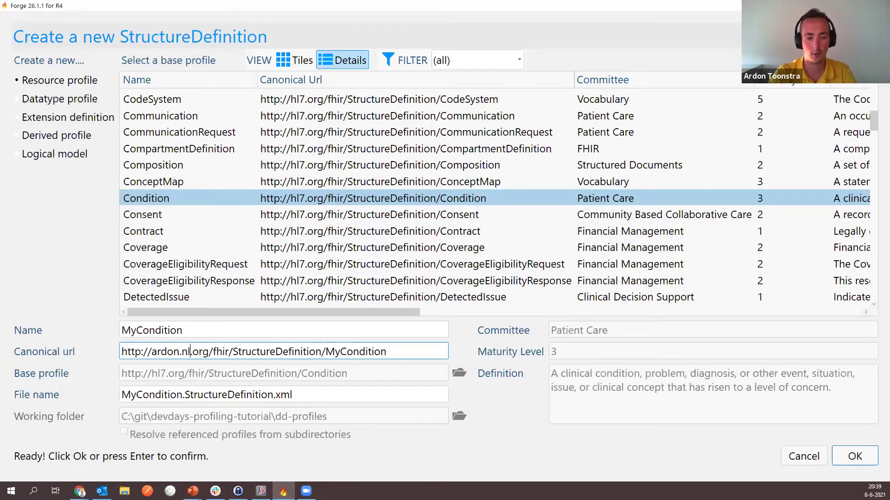
pyautogui.press('Delete')
pyautogui.press('Delete')
pyautogui.press('Delete')
pyautogui.press('Delete')
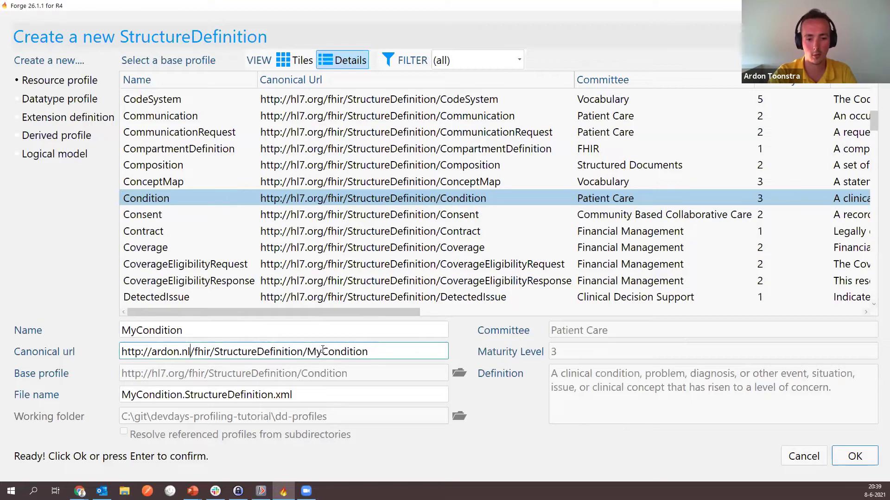
pyautogui.click(322, 351)
pyautogui.press('BackSpace')
pyautogui.press('BackSpace')
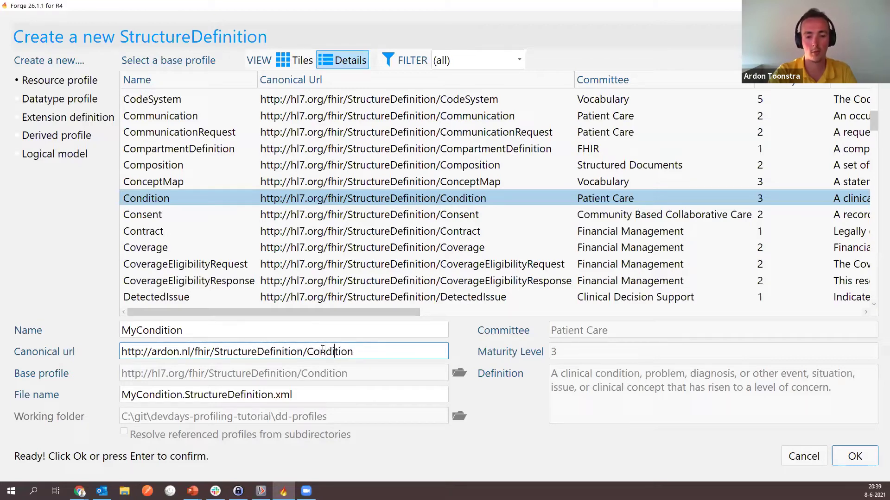
# Step: Name the new profile ConditionX and create it
pyautogui.doubleClick(232, 332)
pyautogui.write('C')
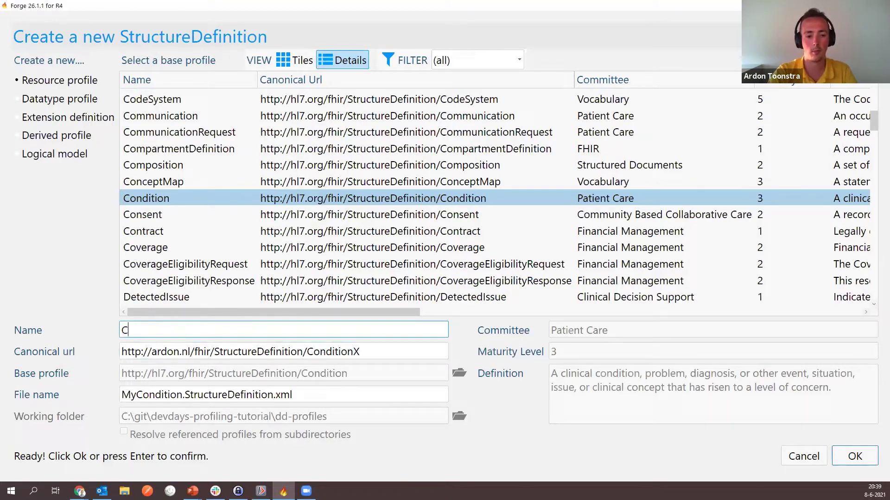
pyautogui.write('onditionX')
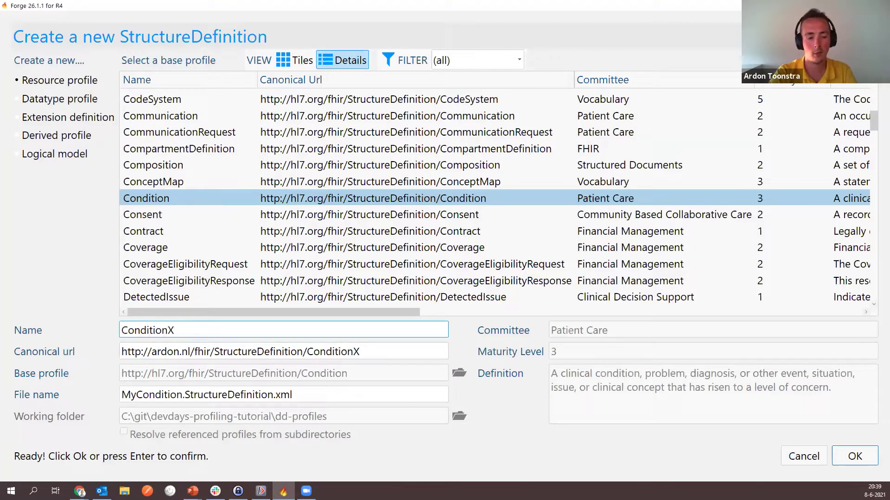
pyautogui.click(854, 456)
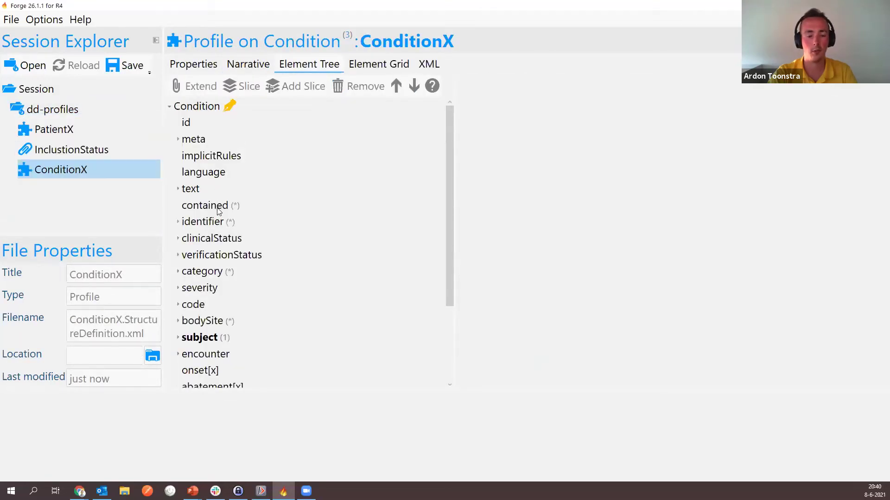
# Step: Open the properties of the Condition's subject element and expand its Reference type to show the target profiles
pyautogui.scroll(-1, 234, 204)
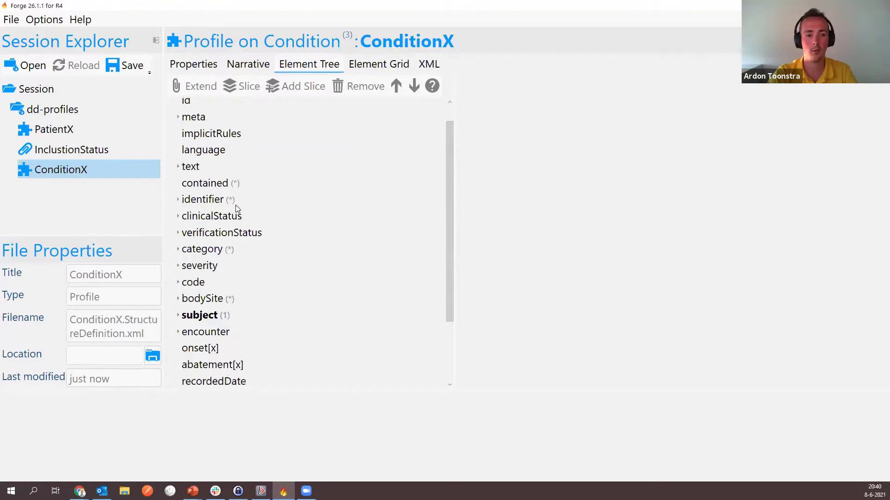
pyautogui.scroll(-1, 252, 201)
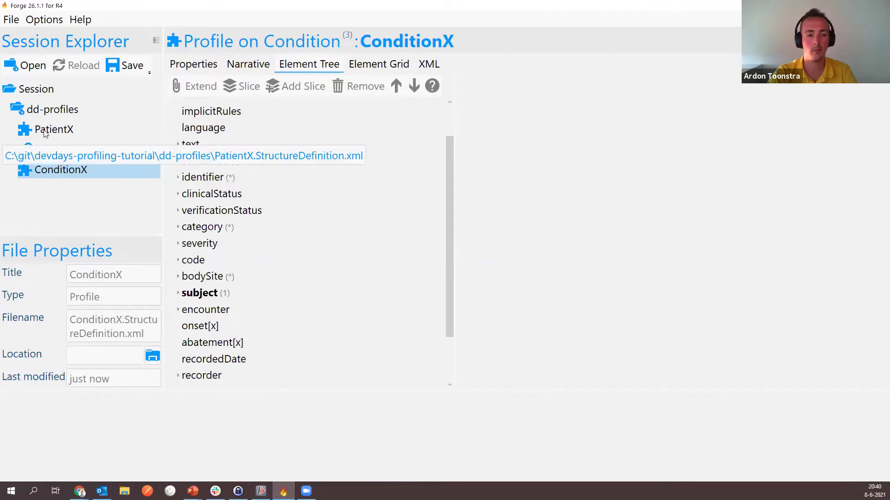
pyautogui.click(199, 294)
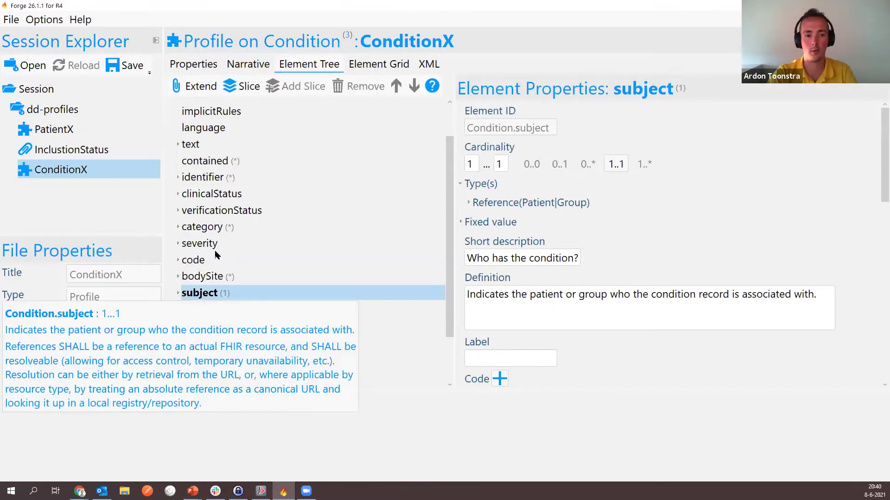
pyautogui.scroll(1, 237, 262)
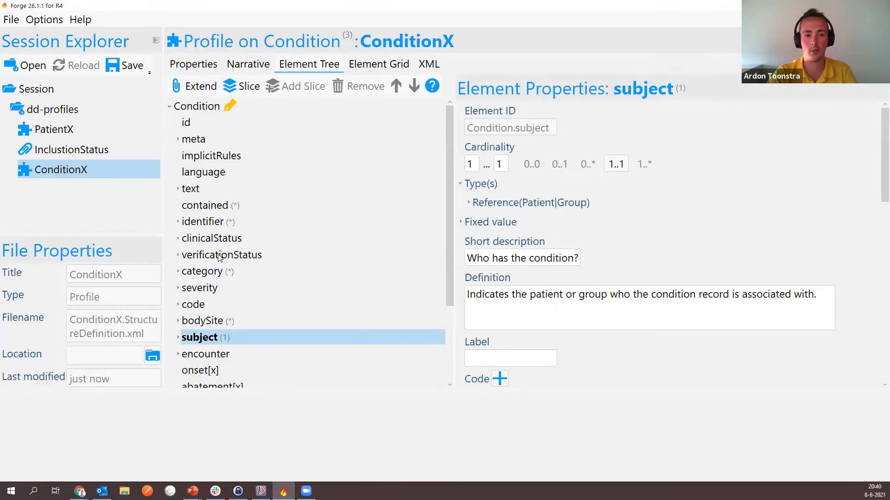
pyautogui.click(469, 204)
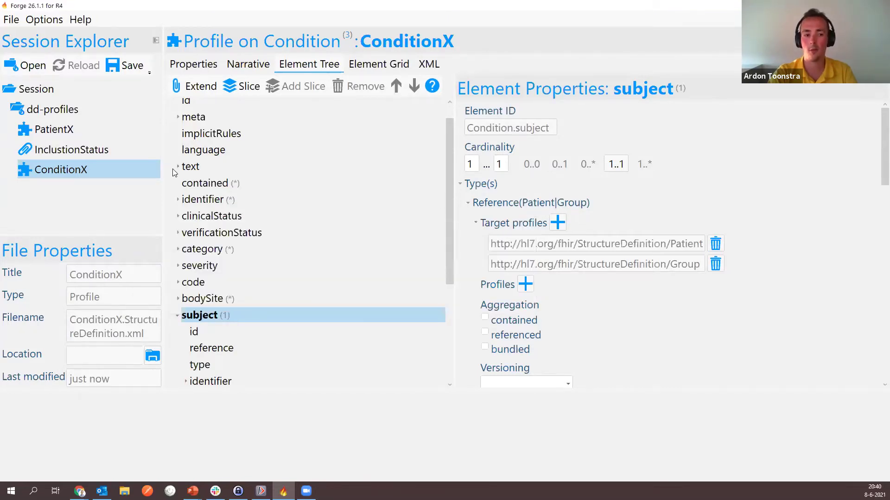
# Step: Copy the PatientX profile's canonical URL and add it as a target profile of the subject reference in ConditionX
pyautogui.click(58, 130)
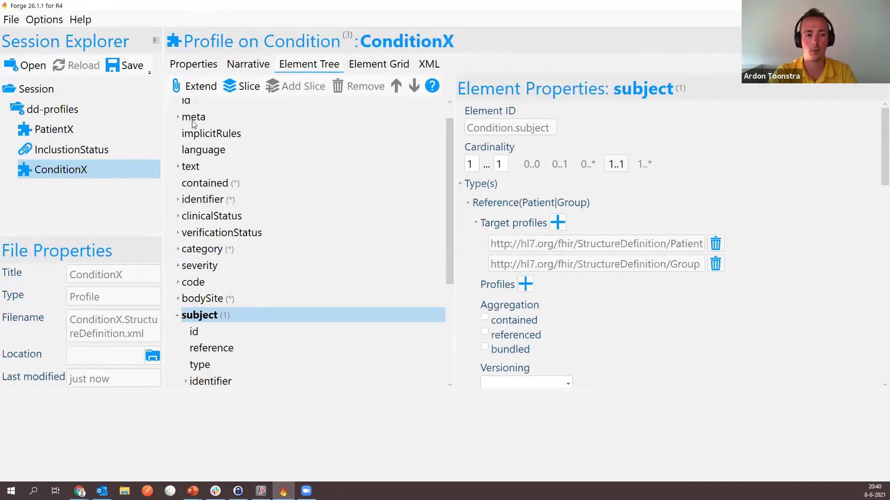
pyautogui.click(186, 57)
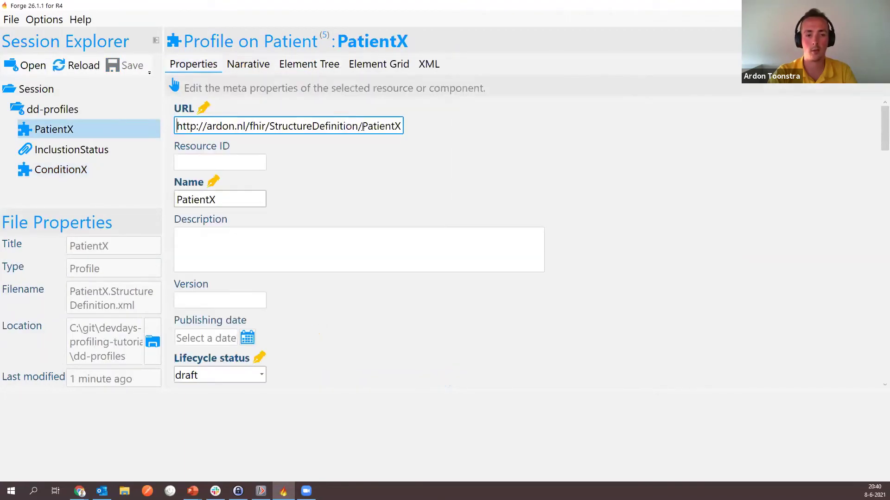
pyautogui.tripleClick(367, 126)
pyautogui.hotkey('ctrl', 'c')
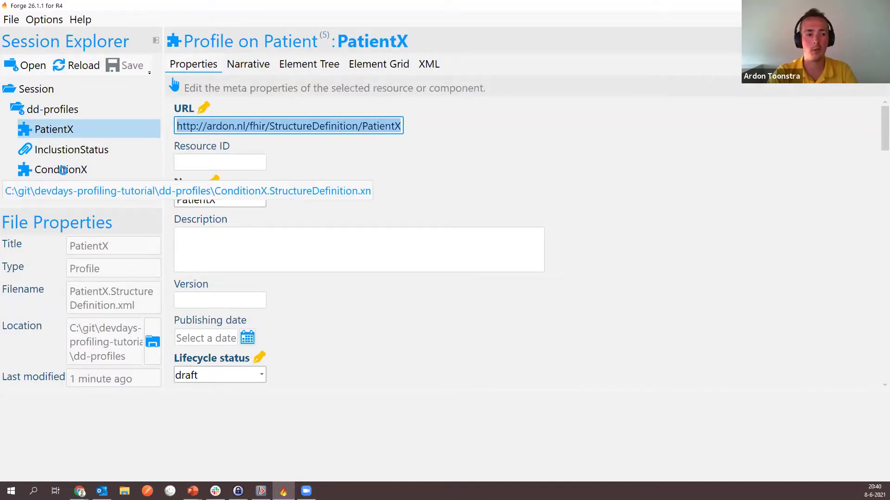
pyautogui.click(62, 170)
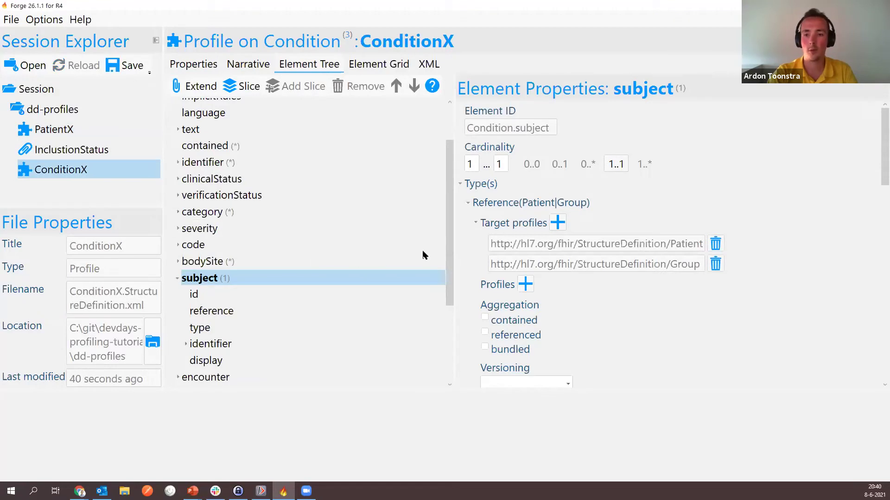
pyautogui.click(558, 222)
pyautogui.hotkey('ctrl', 'v')
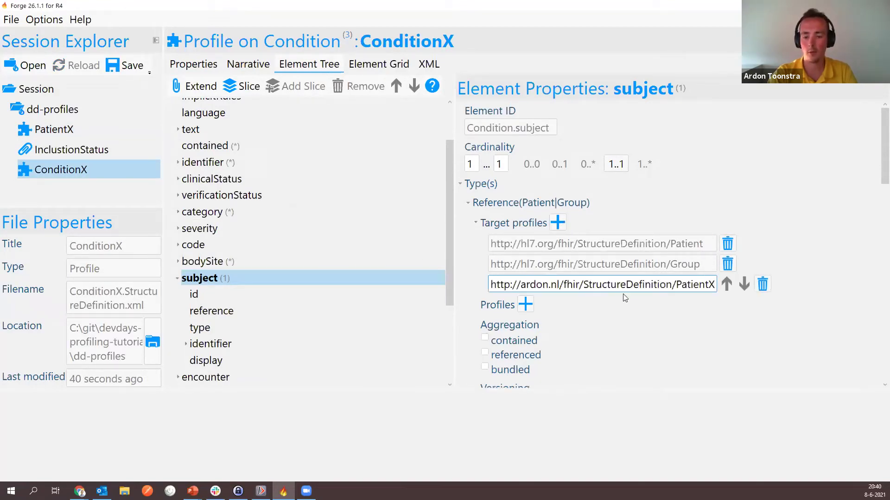
# Step: Remove the standard HL7 Patient and Group target profiles from the subject reference
pyautogui.scroll(-1, 626, 297)
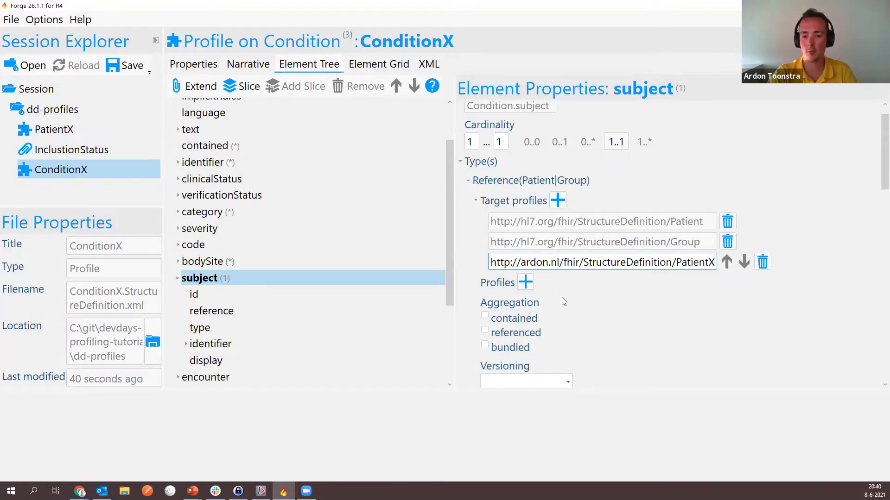
pyautogui.scroll(-1, 575, 283)
pyautogui.scroll(-2, 579, 195)
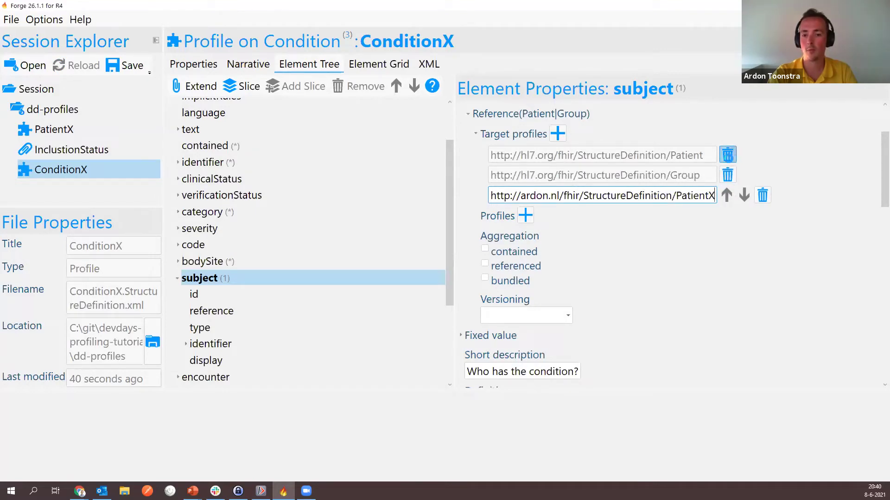
pyautogui.click(726, 158)
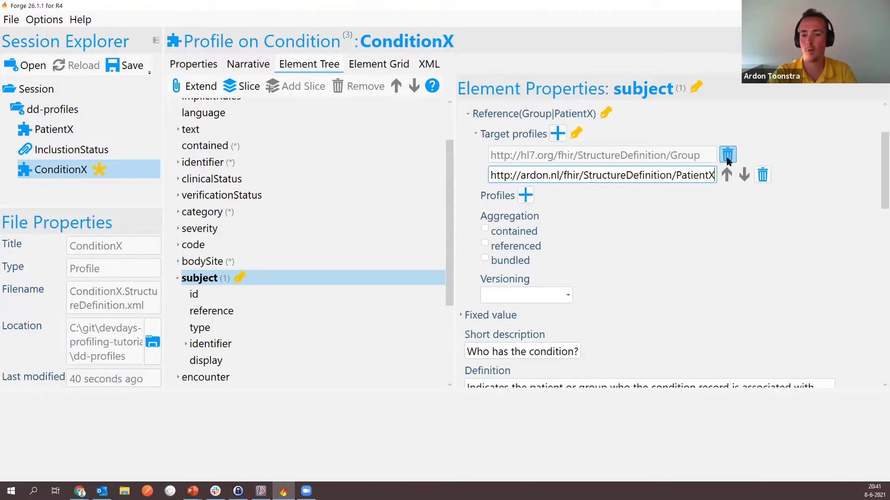
pyautogui.click(726, 158)
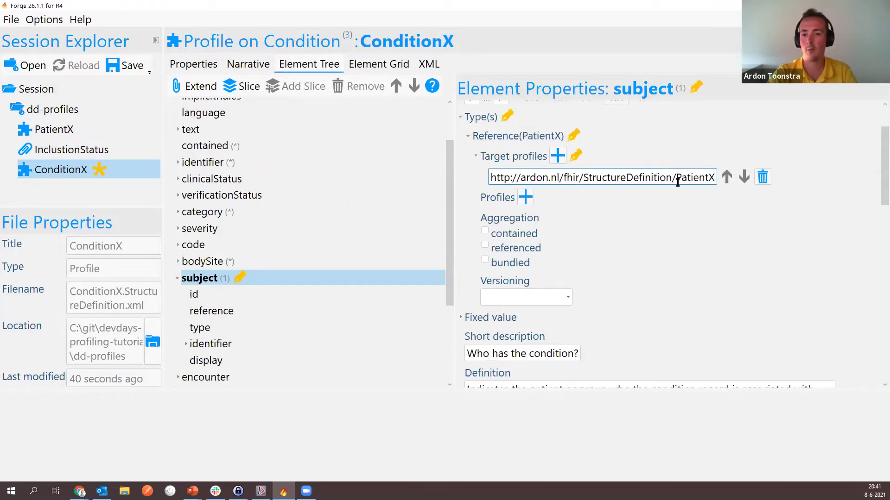
pyautogui.moveTo(686, 178); pyautogui.dragTo(691, 179)
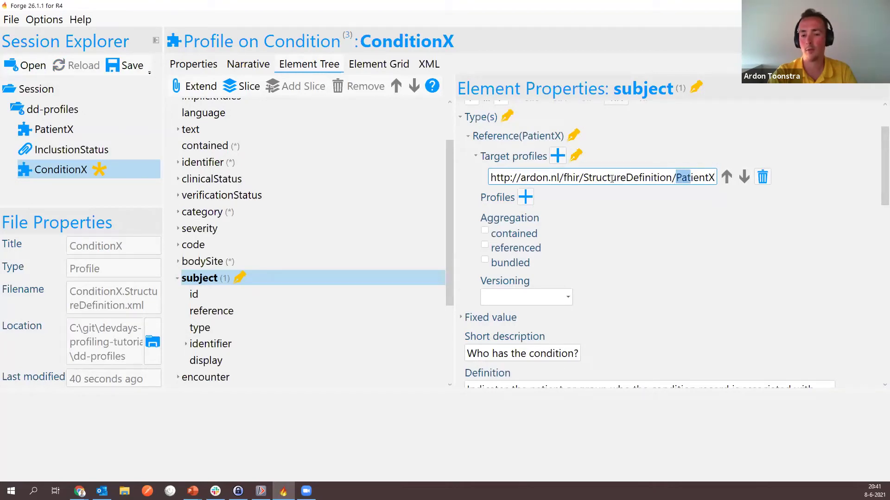
pyautogui.click(611, 179)
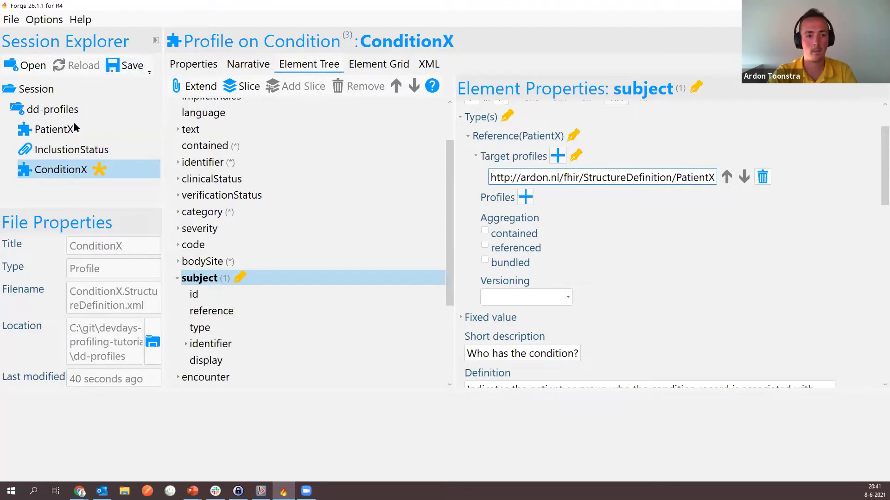
# Step: Switch to Chrome and review the Step 3 requirement about the general practitioner who recorded the condition
pyautogui.hotkey('alt', 'Tab')
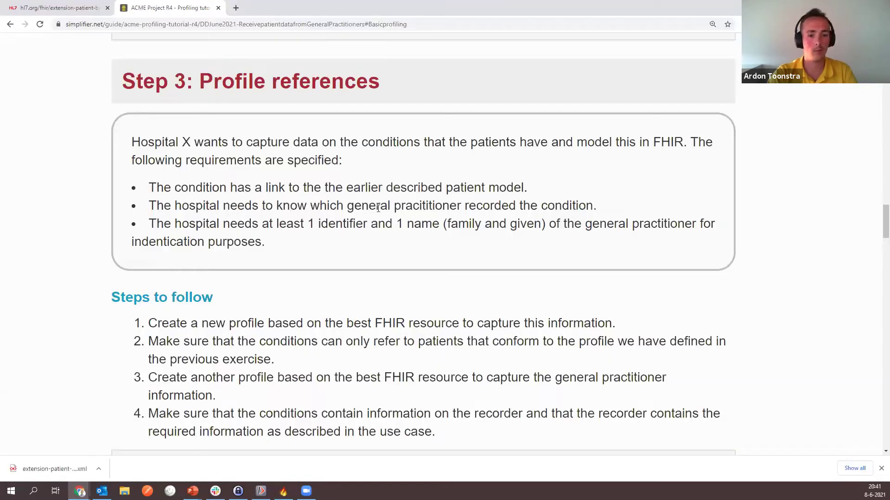
pyautogui.moveTo(354, 205); pyautogui.dragTo(458, 205)
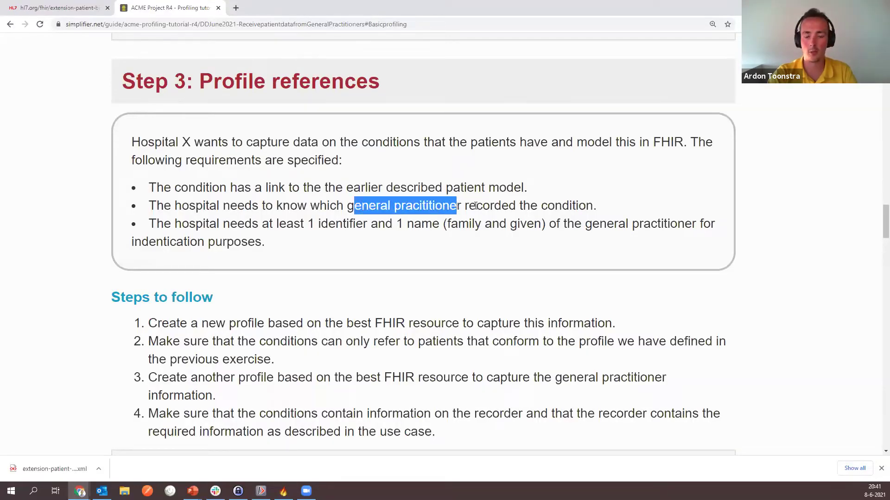
pyautogui.click(476, 205)
pyautogui.doubleClick(479, 207)
pyautogui.doubleClick(551, 207)
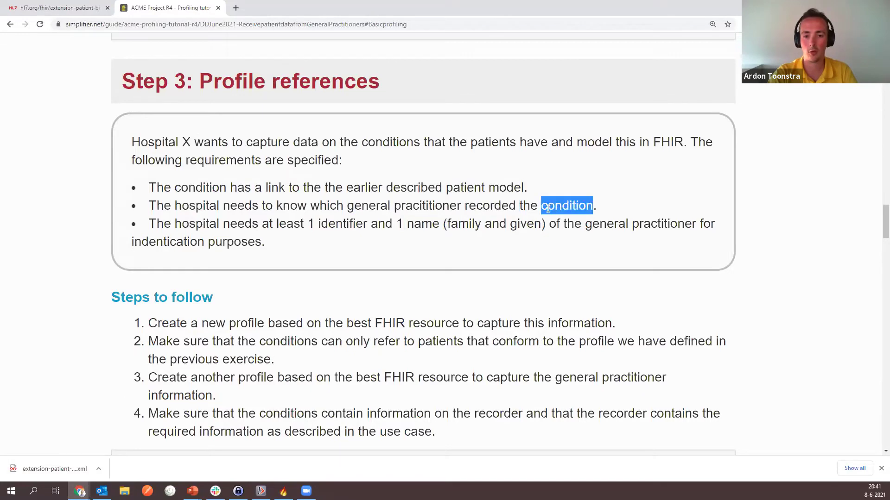
# Step: Return to Forge and start a new profile in the dd-profiles folder with Practitioner as its base profile
pyautogui.hotkey('alt', 'Tab')
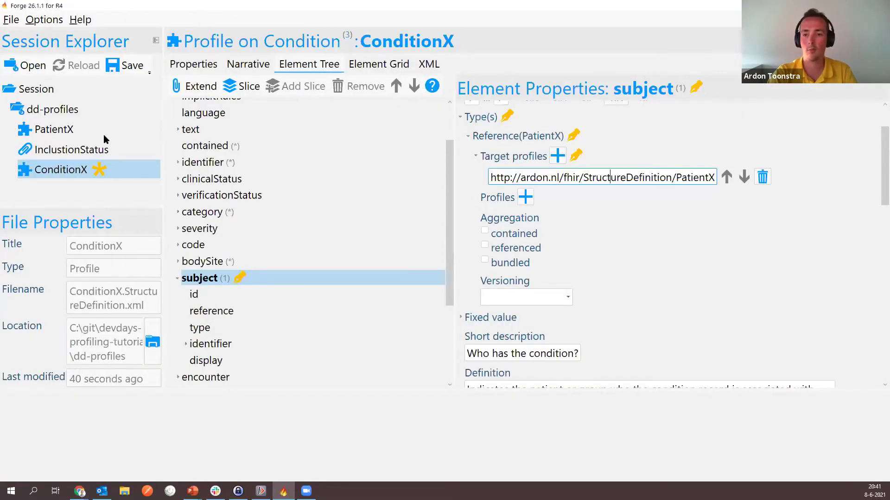
pyautogui.click(53, 111)
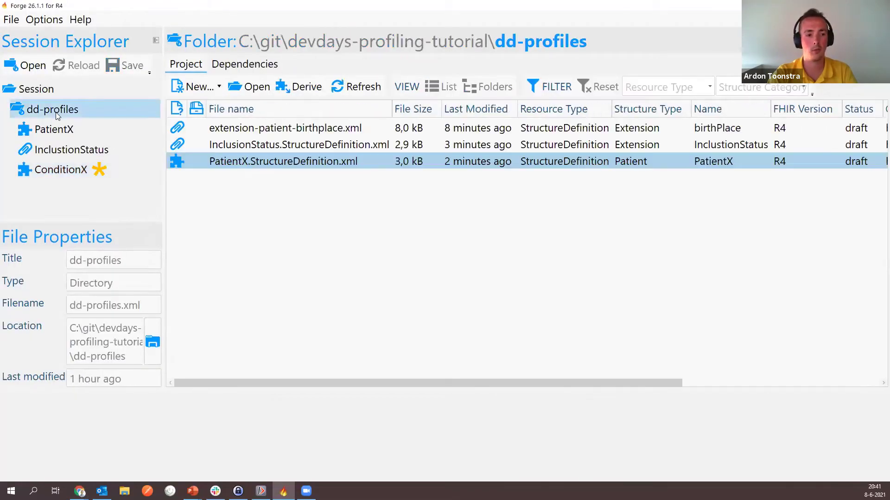
pyautogui.click(195, 87)
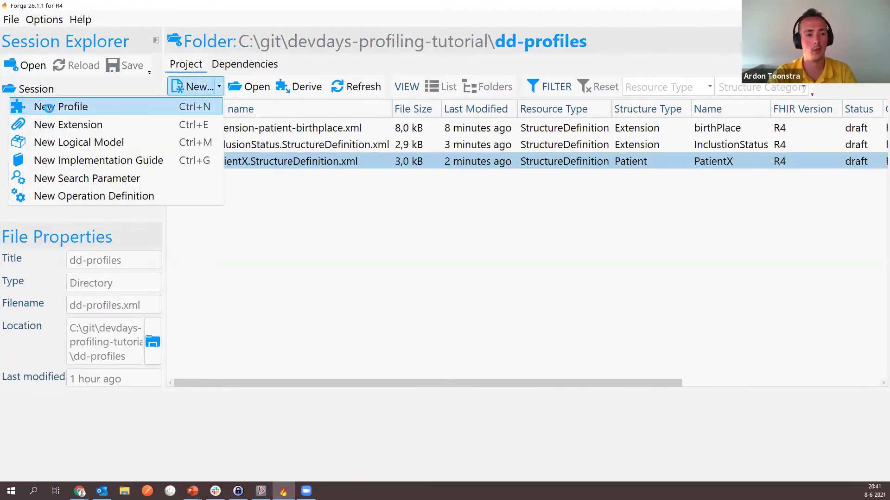
pyautogui.click(39, 108)
pyautogui.scroll(-6, 179, 149)
pyautogui.scroll(-11, 179, 151)
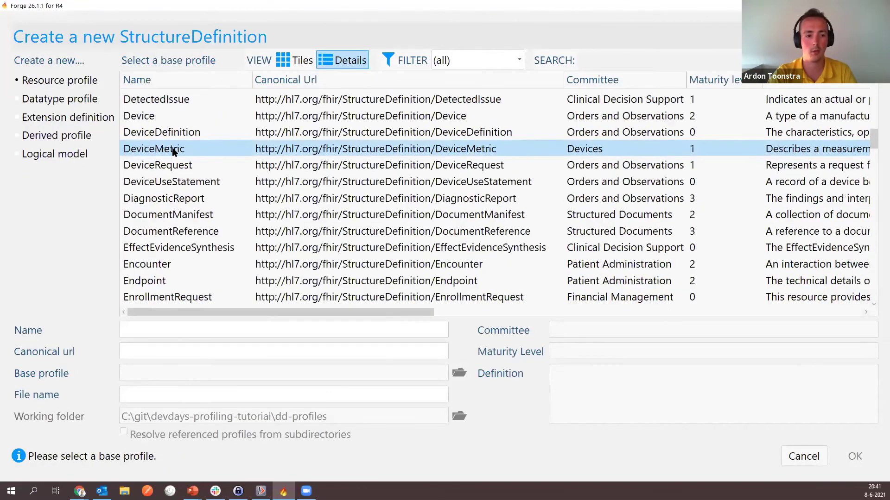
pyautogui.scroll(-9, 175, 200)
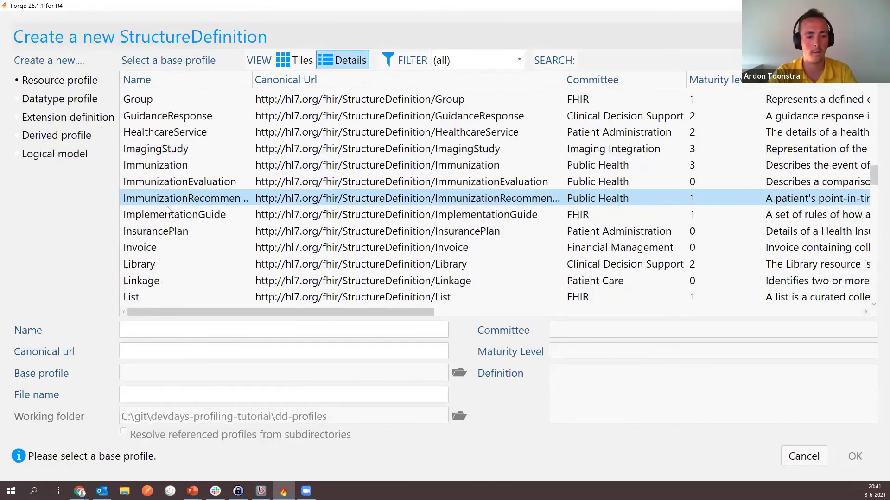
pyautogui.scroll(-8, 167, 220)
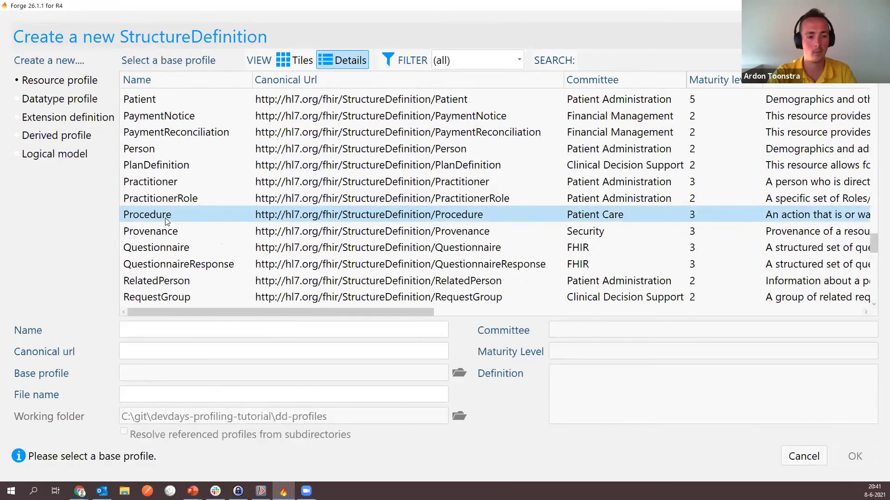
pyautogui.click(168, 182)
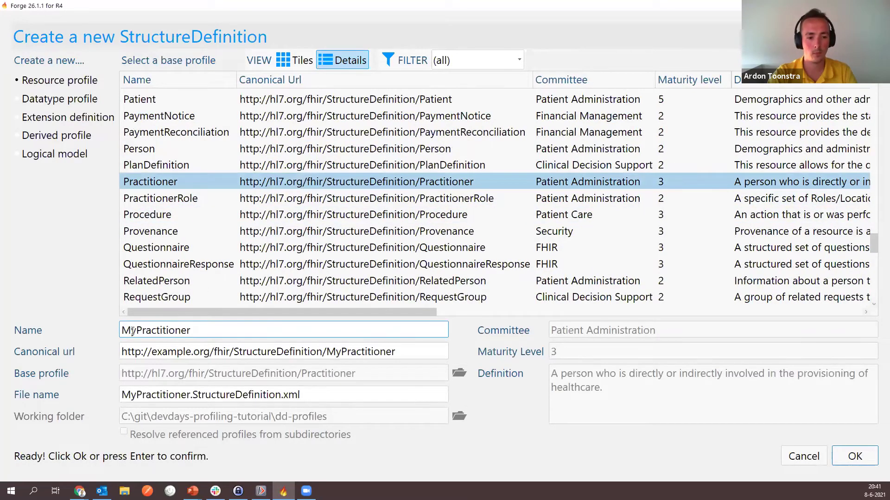
# Step: Name the new profile PractitionerX, change its canonical URL domain to ardon.nl, and create the profile
pyautogui.moveTo(116, 332); pyautogui.dragTo(133, 329)
pyautogui.press('BackSpace')
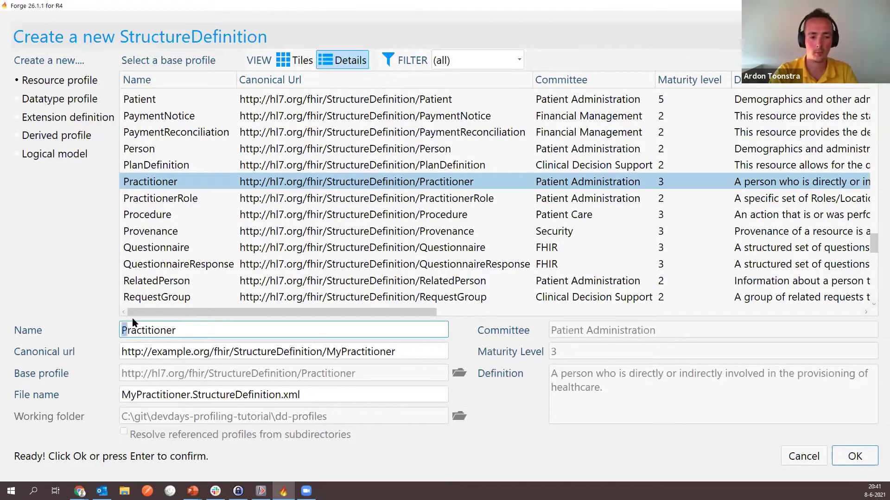
pyautogui.write('X')
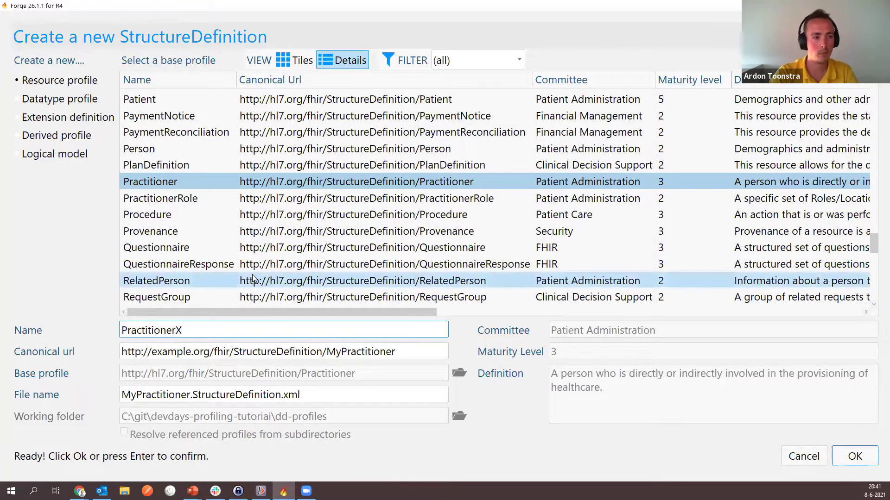
pyautogui.doubleClick(161, 358)
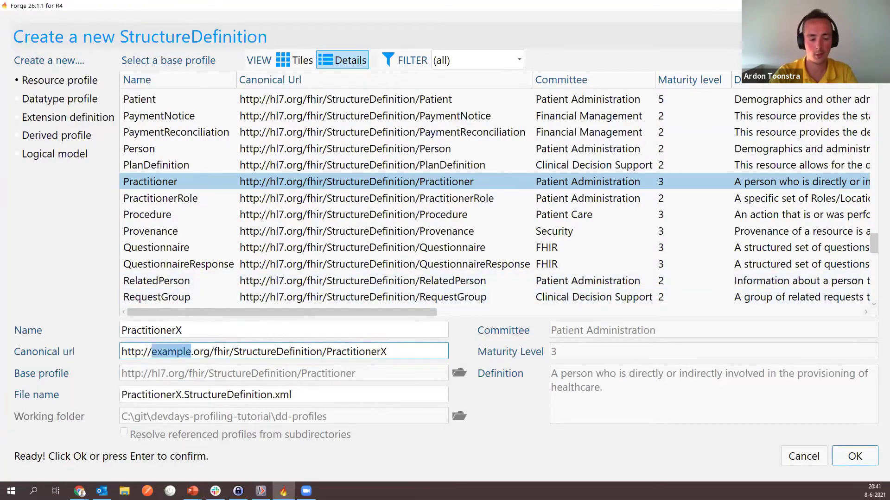
pyautogui.write('ardon.nl')
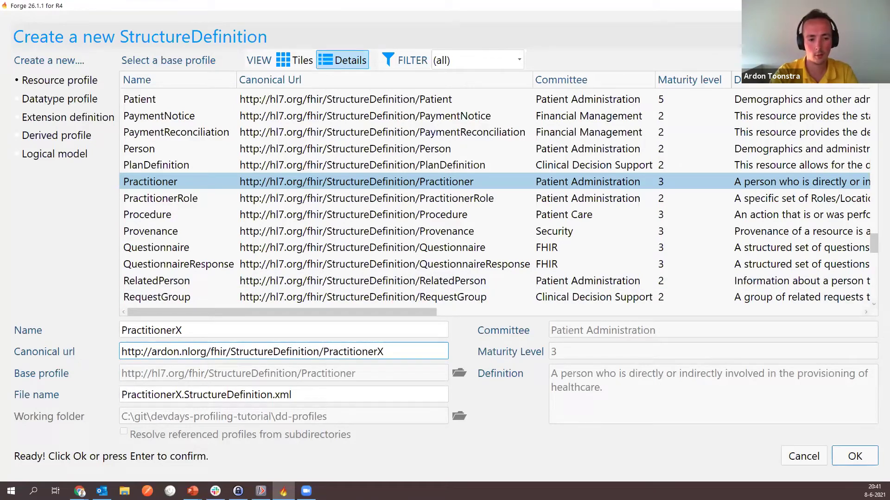
pyautogui.press('Delete')
pyautogui.press('Delete')
pyautogui.press('Delete')
pyautogui.press('Delete')
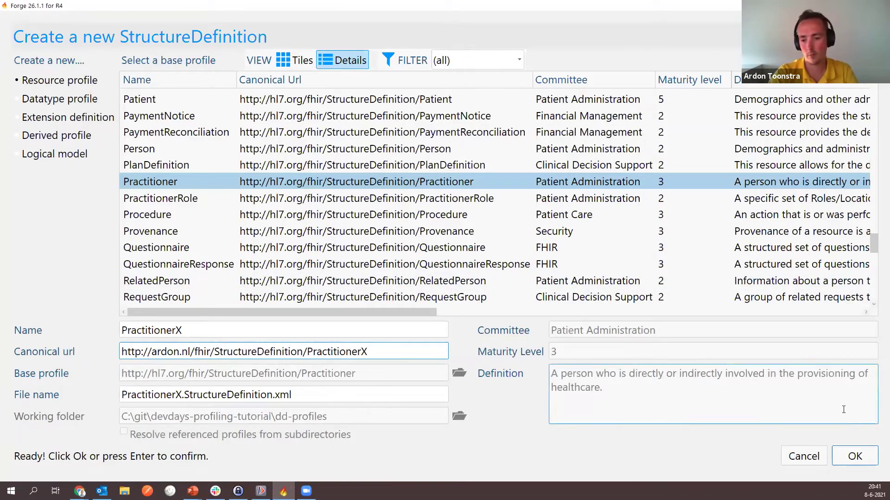
pyautogui.click(855, 456)
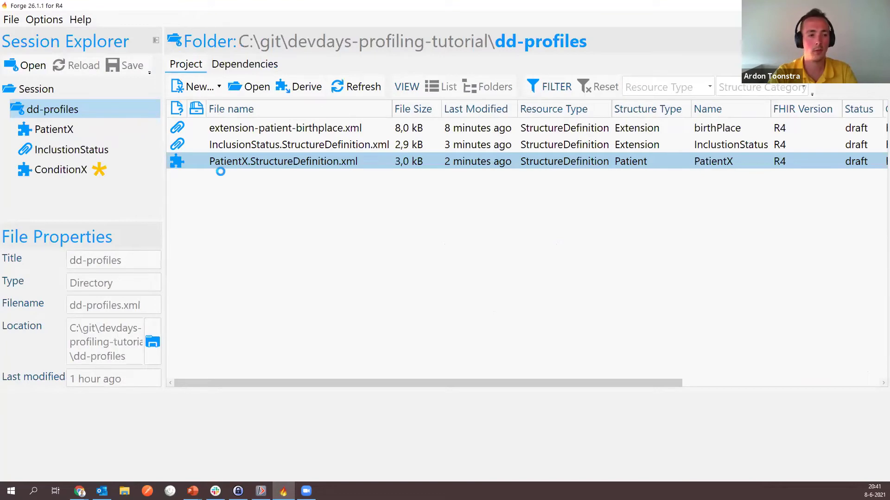
# Step: Switch to Chrome and review the Step 3 requirement on the general practitioner's identifier and name
pyautogui.hotkey('alt', 'Tab')
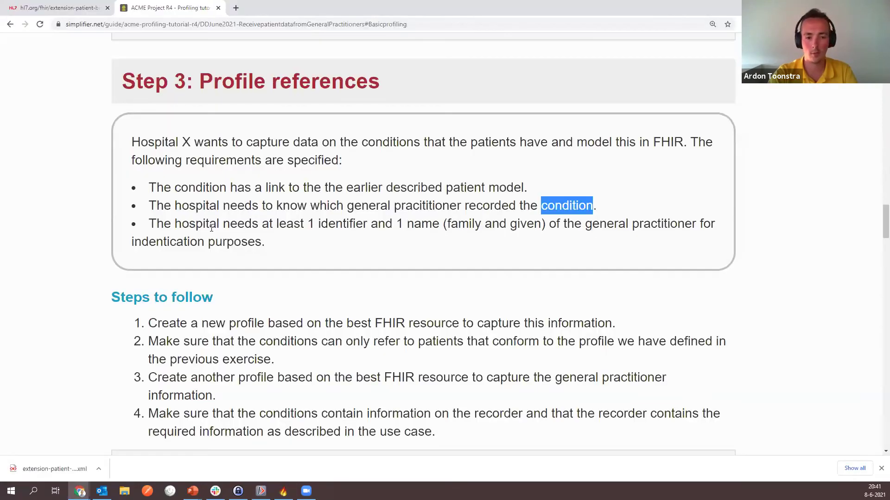
pyautogui.moveTo(211, 227); pyautogui.dragTo(403, 227)
pyautogui.click(311, 226)
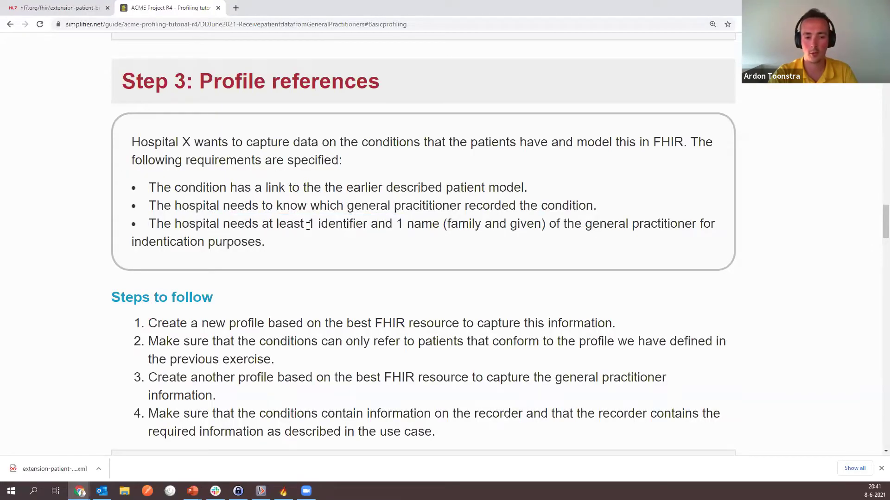
pyautogui.moveTo(309, 226); pyautogui.dragTo(435, 224)
# Step: Return to Forge and turn off the display of common resource elements such as id and meta
pyautogui.hotkey('alt', 'Tab')
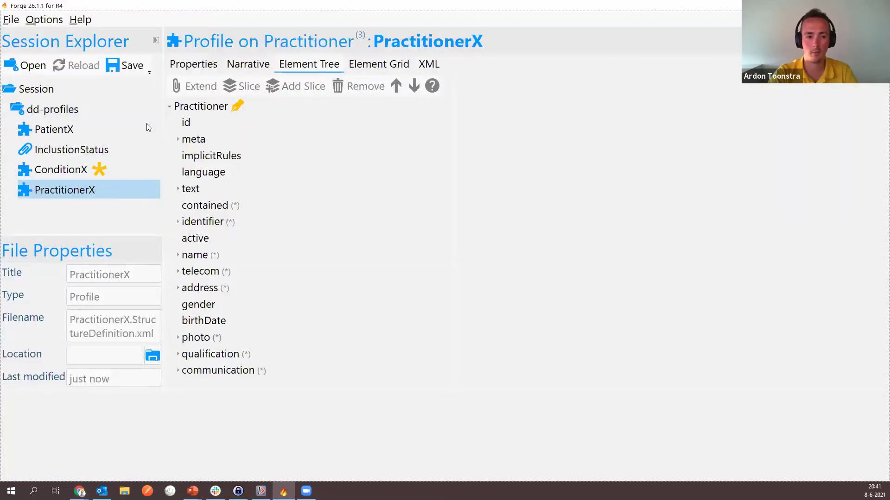
pyautogui.click(54, 21)
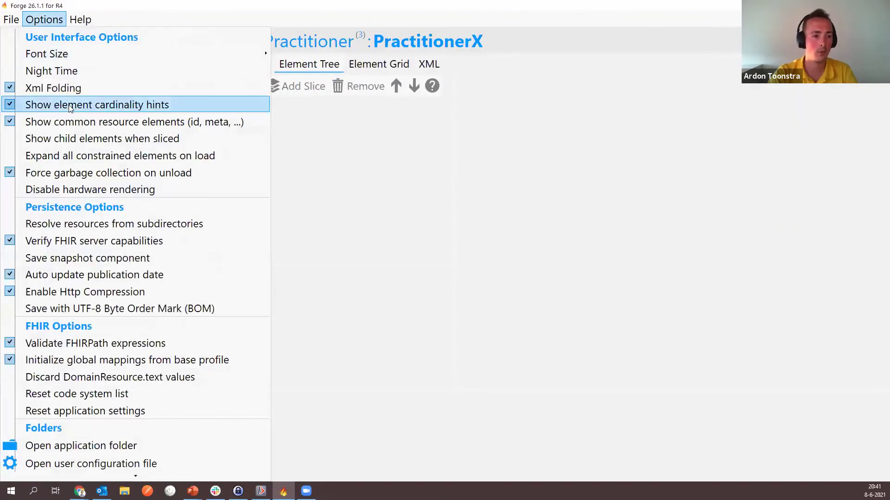
pyautogui.click(79, 122)
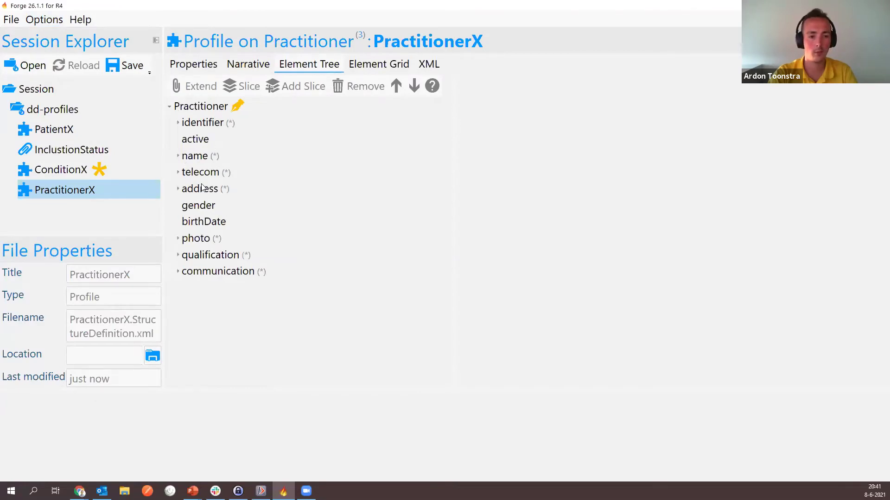
# Step: Set the cardinality of both the identifier and name elements in PractitionerX to 1..*
pyautogui.click(202, 122)
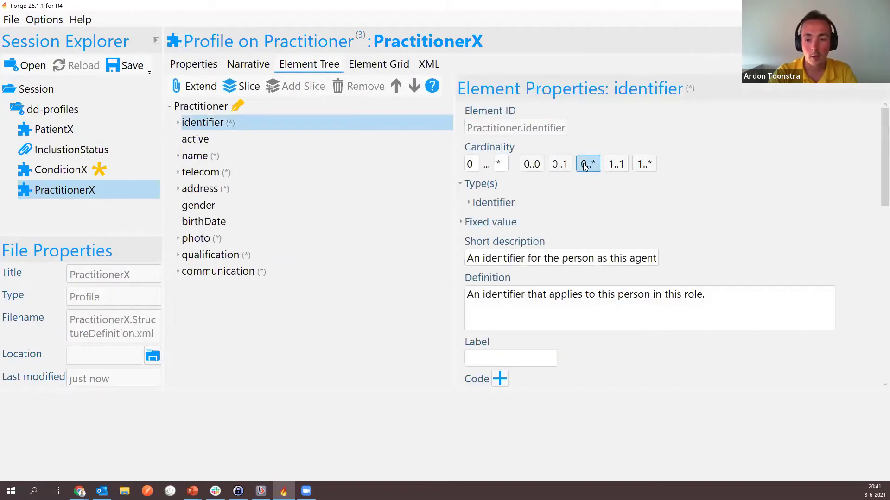
pyautogui.click(639, 166)
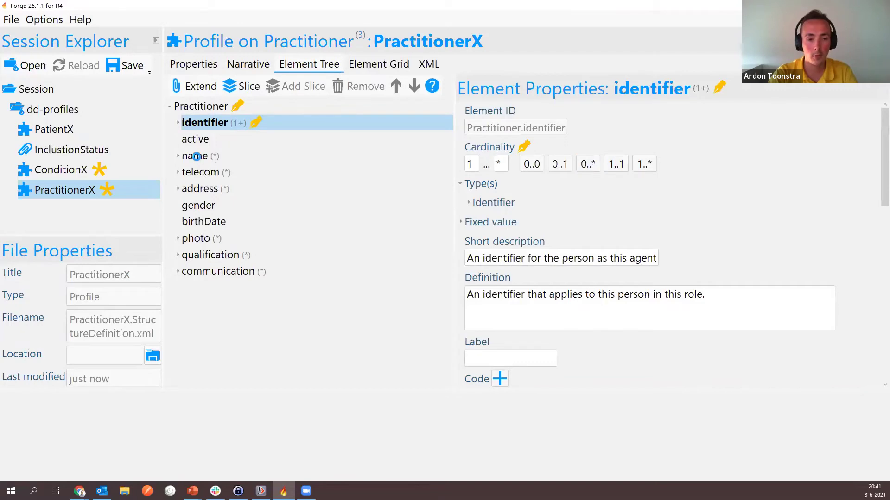
pyautogui.click(195, 156)
pyautogui.click(643, 165)
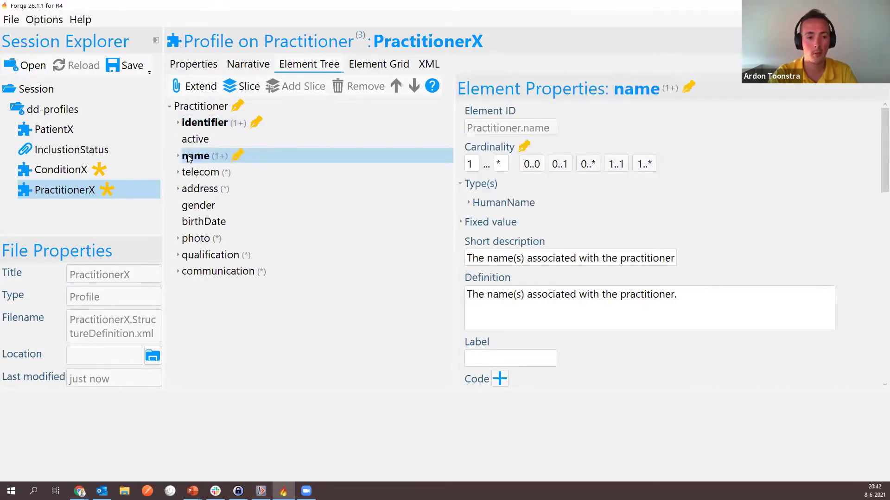
# Step: Within the name element of PractitionerX, set the given cardinality to 1..* and the family cardinality to 1..1
pyautogui.click(179, 156)
pyautogui.click(309, 220)
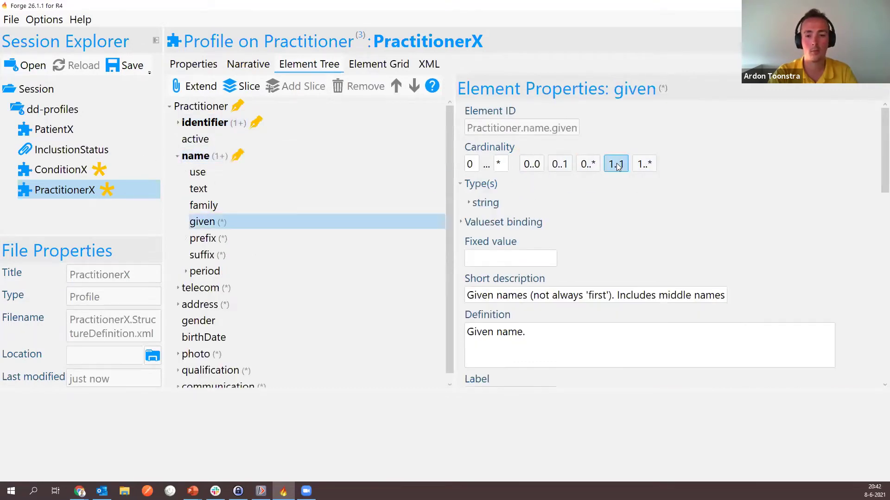
pyautogui.click(644, 164)
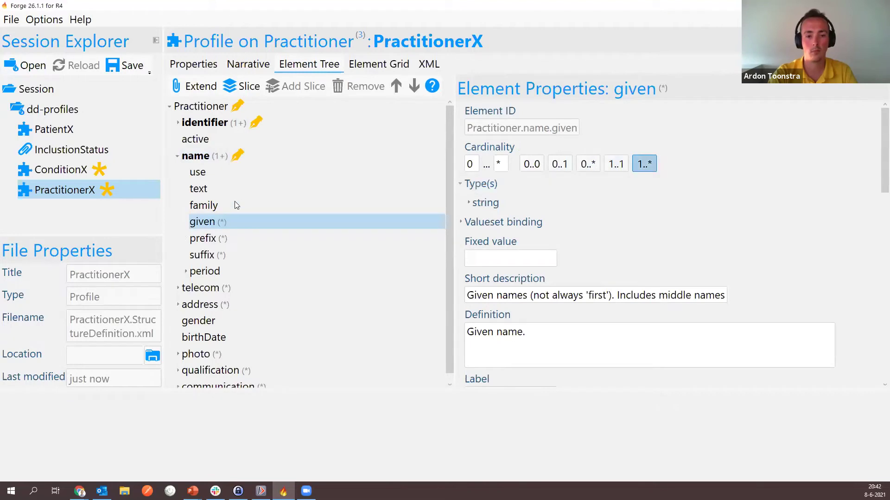
pyautogui.click(278, 204)
pyautogui.click(615, 164)
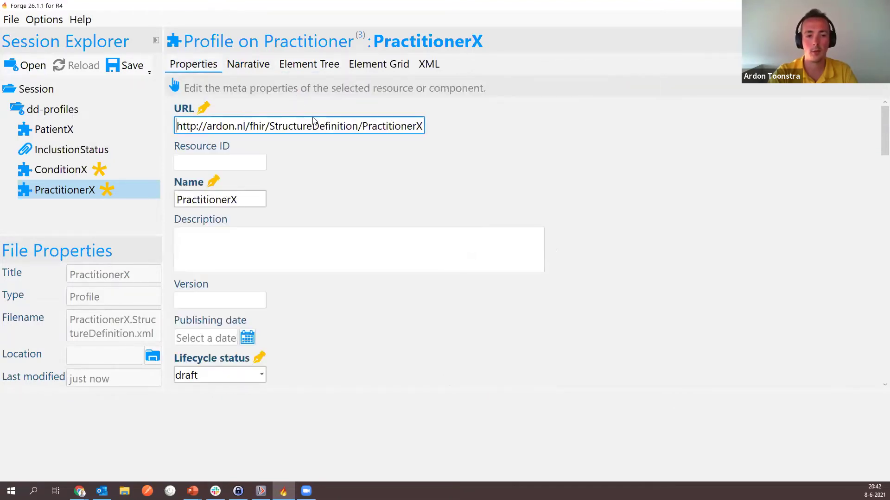
# Step: Copy the PractitionerX profile's canonical URL and add it as a target profile of the recorder reference in ConditionX
pyautogui.click(319, 126)
pyautogui.hotkey('ctrl', 'c')
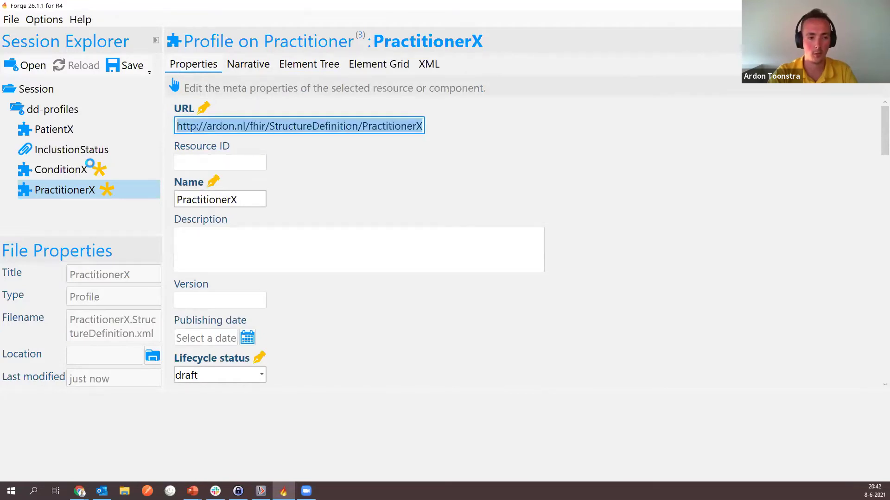
pyautogui.click(104, 166)
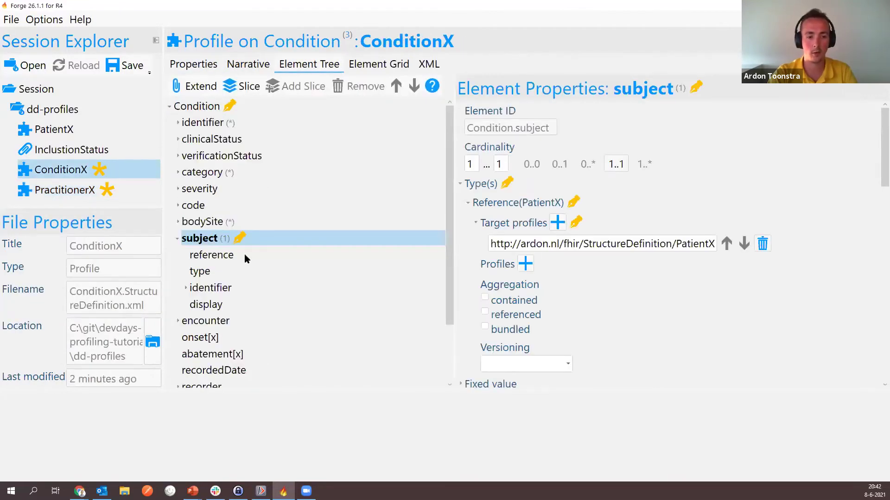
pyautogui.scroll(-4, 245, 258)
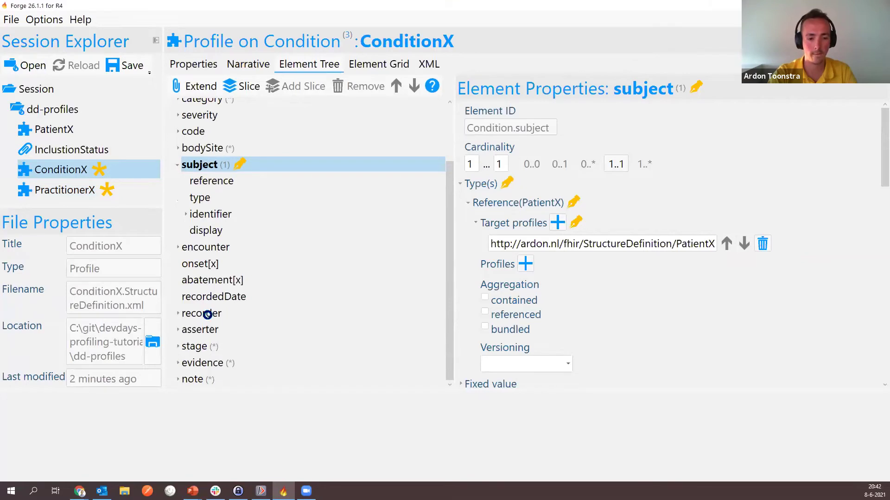
pyautogui.click(207, 317)
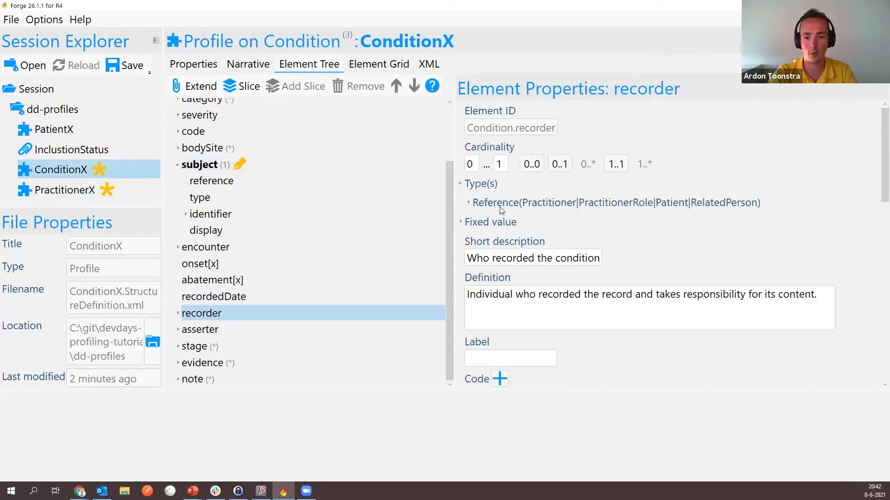
pyautogui.click(468, 204)
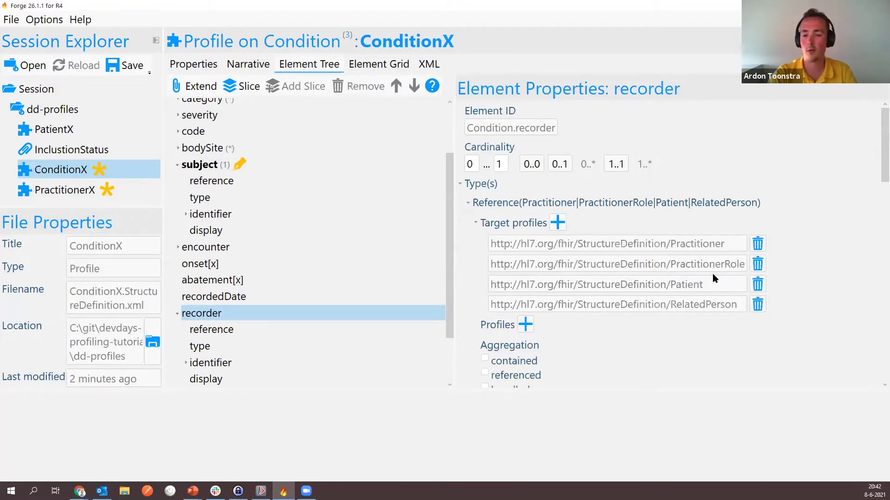
pyautogui.click(556, 224)
pyautogui.hotkey('ctrl', 'v')
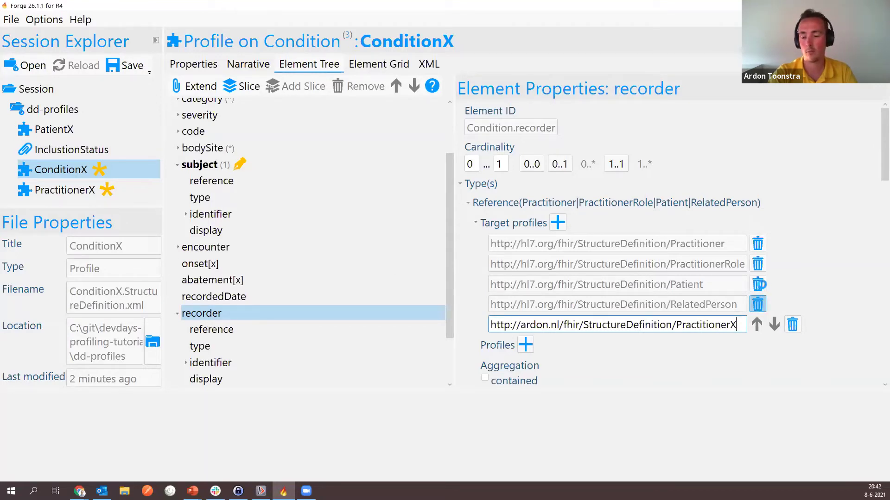
# Step: Remove the standard Practitioner, PractitionerRole, Patient and RelatedPerson target profiles from the recorder, and set its cardinality to 1..1
pyautogui.click(758, 284)
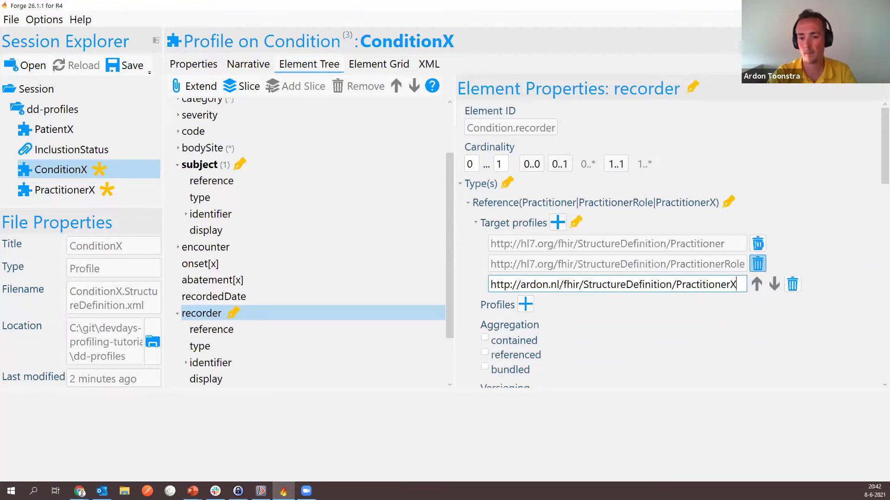
pyautogui.click(758, 245)
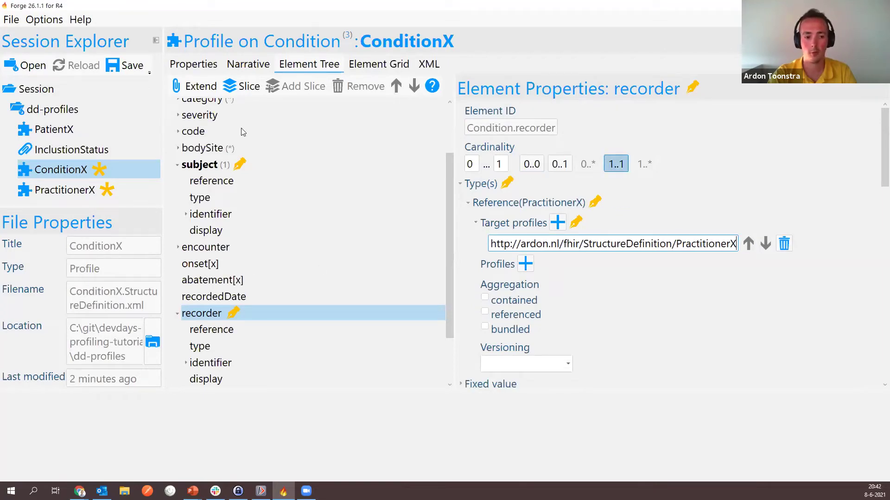
pyautogui.click(607, 164)
# Step: Save ConditionX and PractitionerX as StructureDefinition XML files in the dd-profiles folder
pyautogui.click(124, 67)
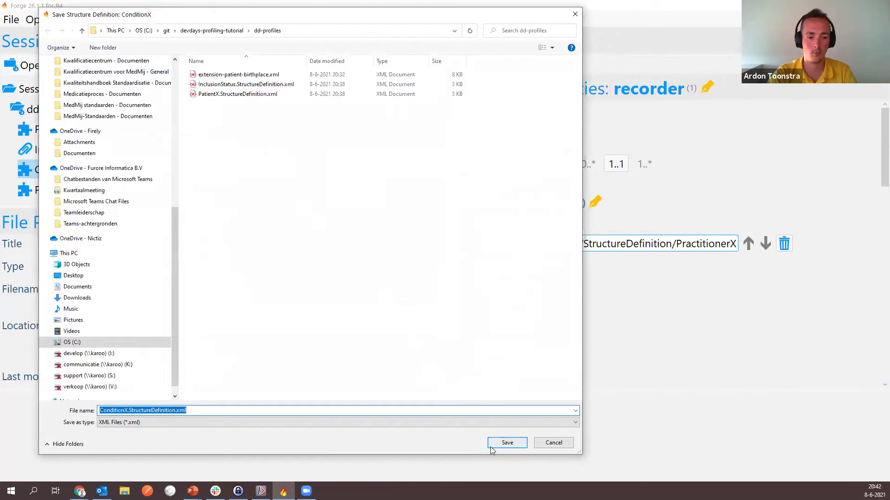
pyautogui.click(507, 443)
pyautogui.click(67, 189)
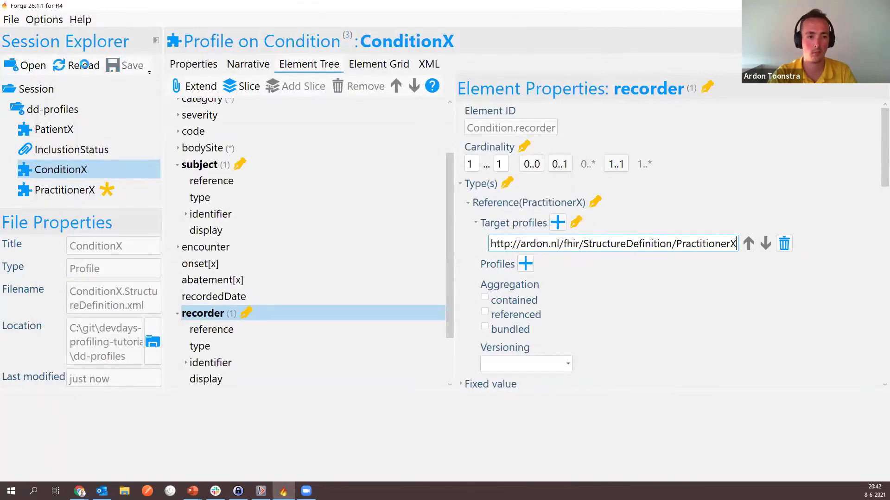
pyautogui.click(116, 70)
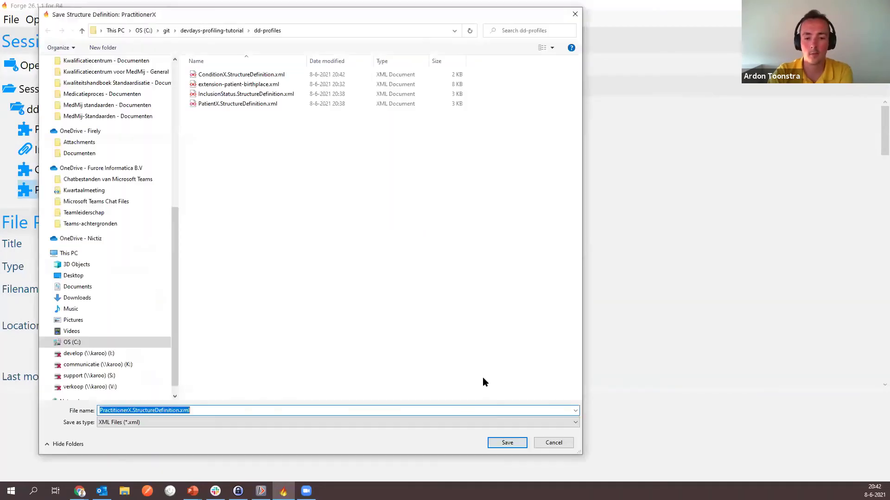
pyautogui.click(507, 443)
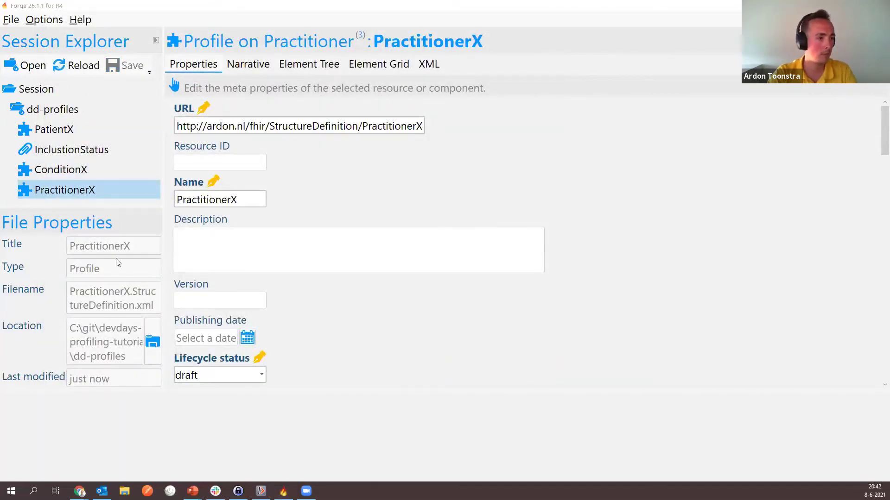
# Step: Switch to Chrome, check the Step 3 requirements and examine the Step 4 terminology binding requirements for condition codes
pyautogui.hotkey('alt', 'Tab')
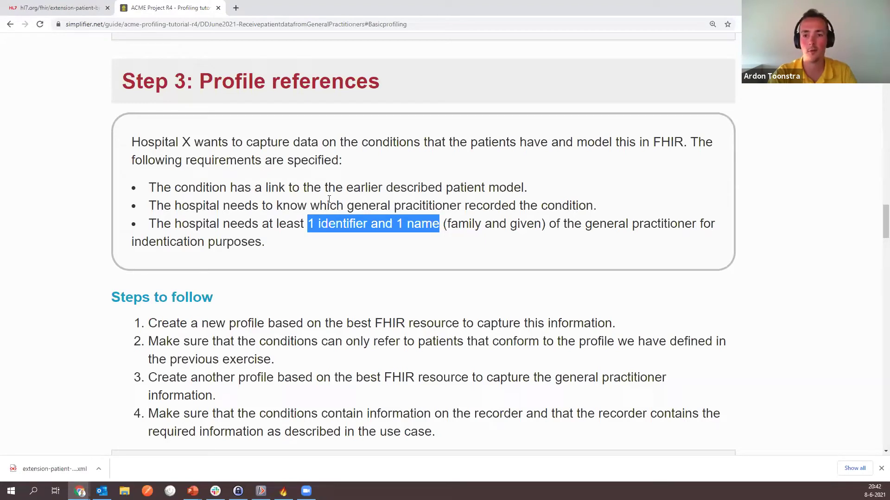
pyautogui.click(270, 206)
pyautogui.scroll(-1, 270, 208)
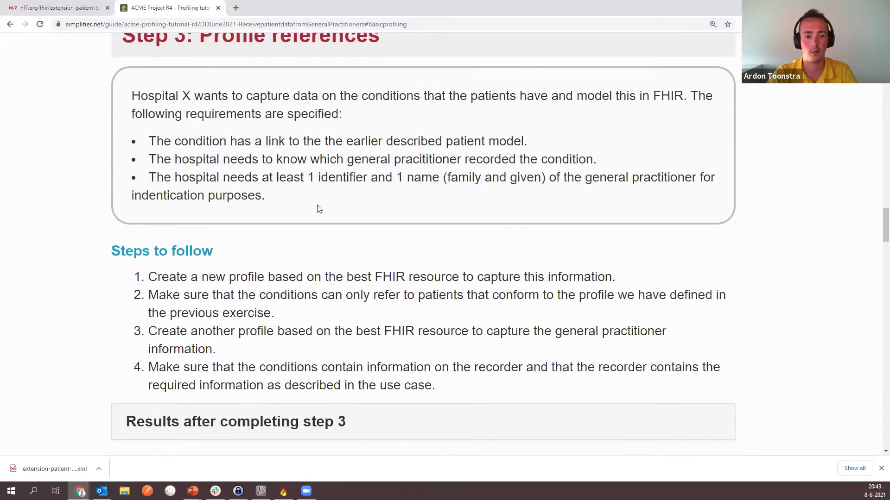
pyautogui.scroll(-1, 318, 209)
pyautogui.scroll(-6, 314, 209)
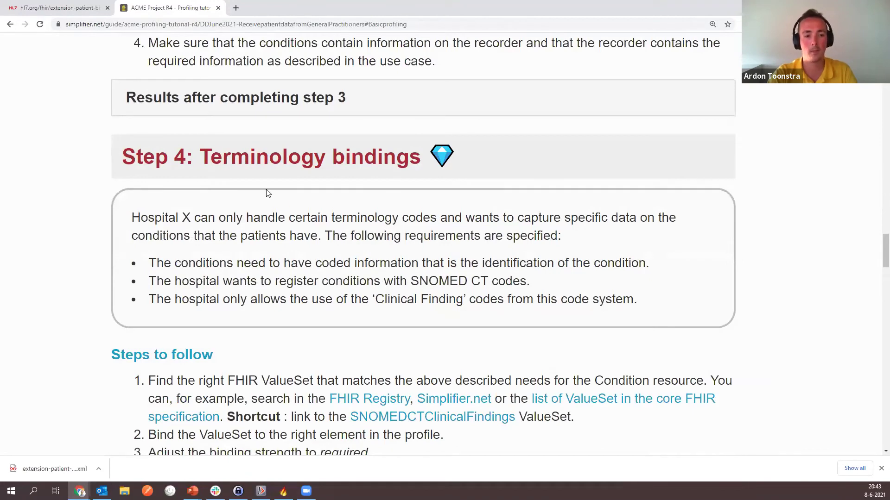
pyautogui.scroll(-1, 268, 193)
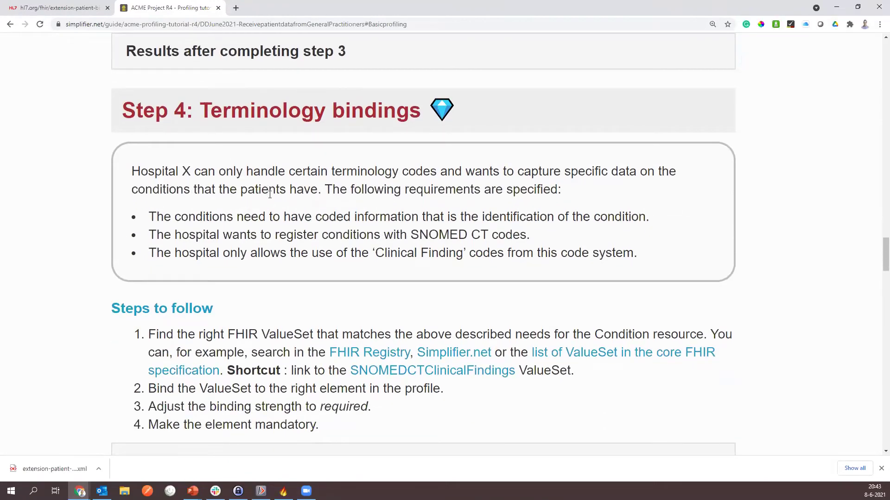
pyautogui.scroll(-1, 259, 167)
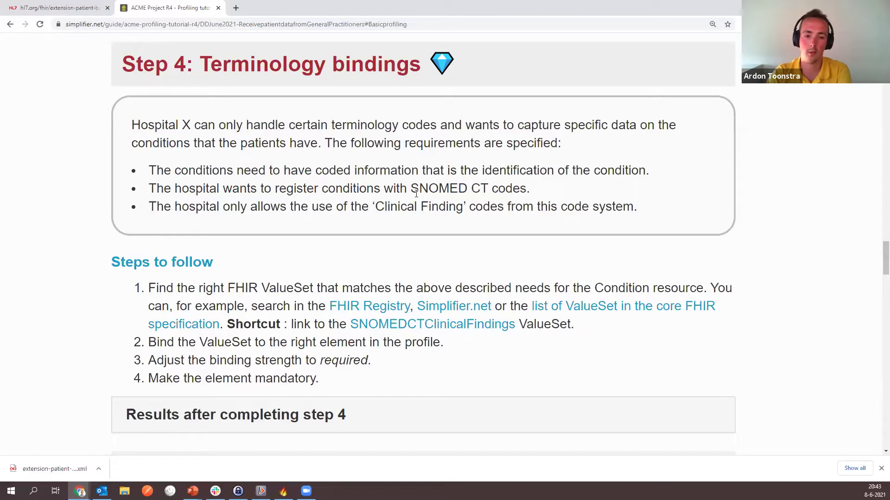
pyautogui.moveTo(378, 206); pyautogui.dragTo(539, 207)
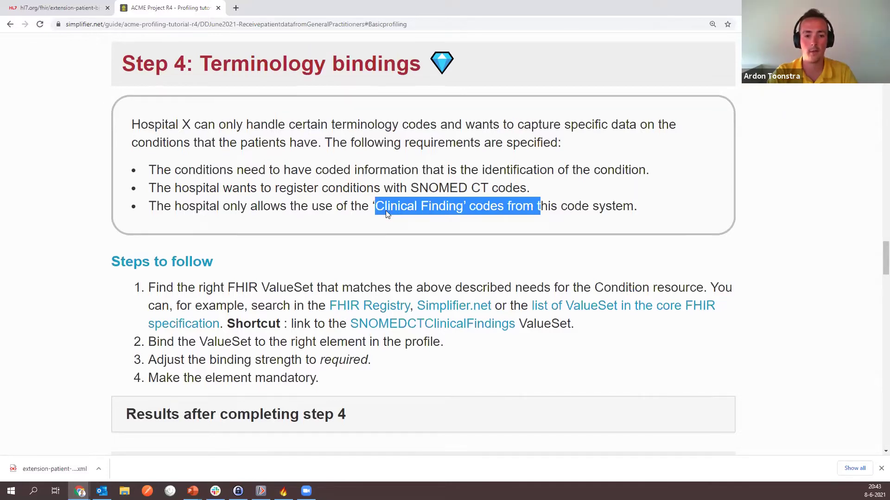
# Step: Open the linked SNOMEDCTClinicalFindings ValueSet from the Step 4 instructions in a new browser tab
pyautogui.scroll(-1, 386, 210)
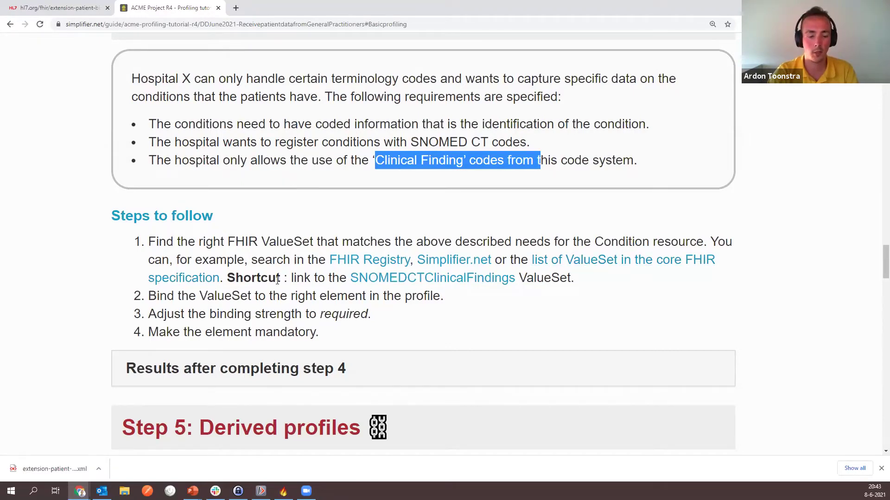
pyautogui.rightClick(384, 282)
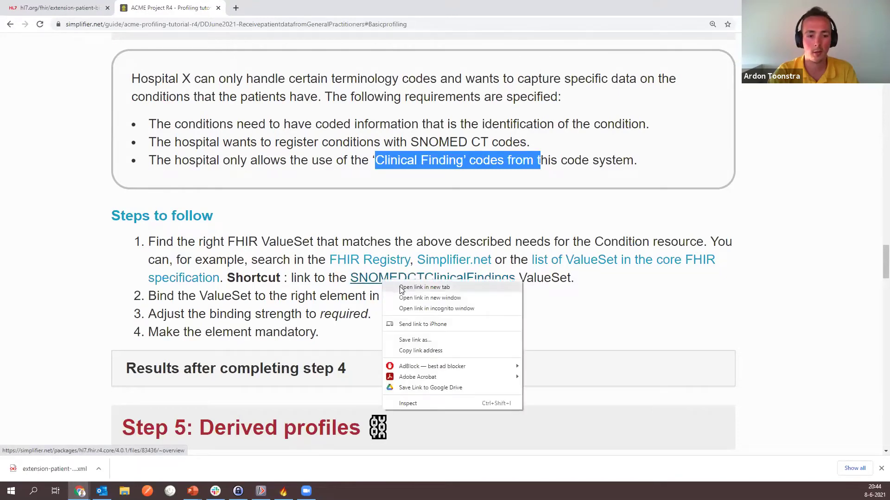
pyautogui.click(402, 287)
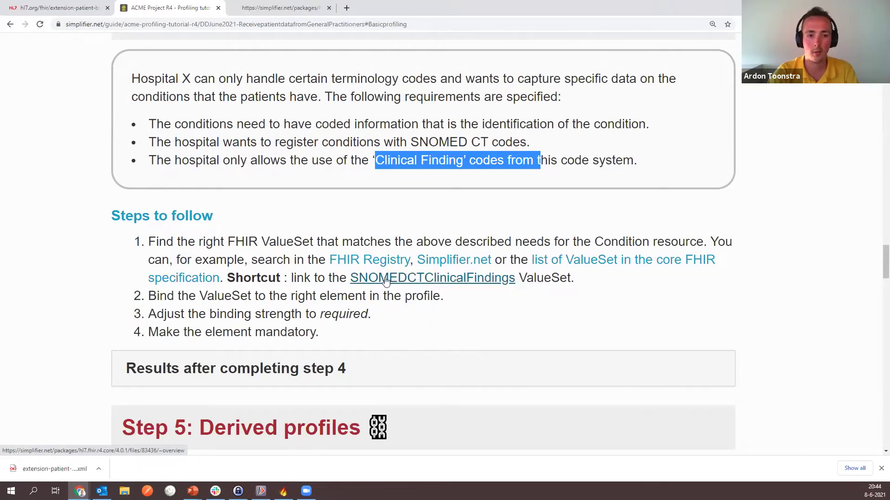
pyautogui.click(269, 8)
pyautogui.scroll(-5, 273, 163)
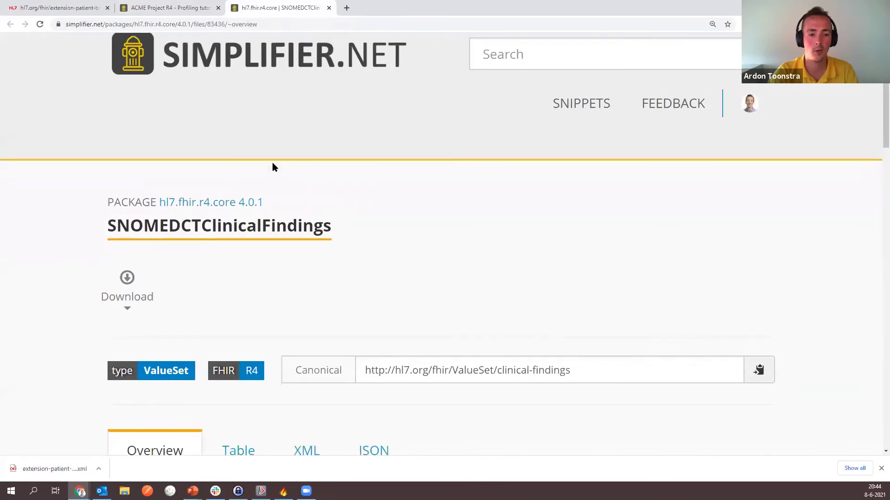
# Step: Examine the SNOMEDCTClinicalFindings overview for its source package, description and the rule defining which SNOMED CT codes are included
pyautogui.scroll(-3, 230, 165)
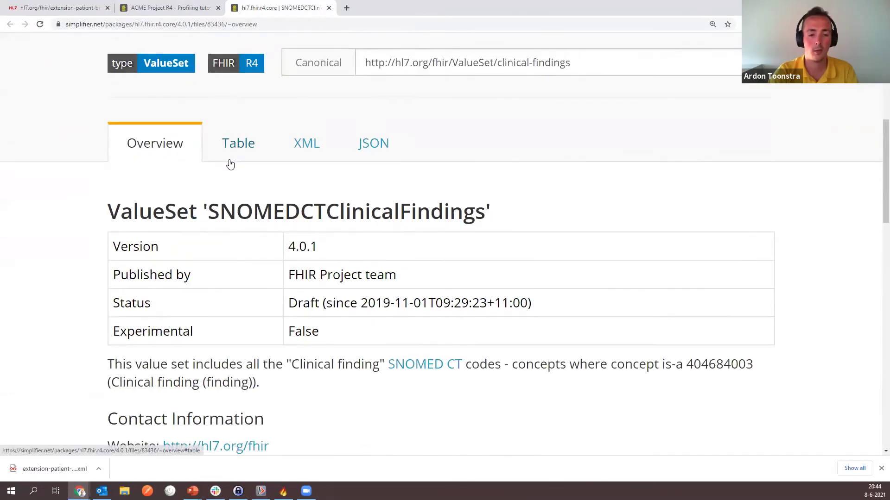
pyautogui.hotkey('ctrl', '-')
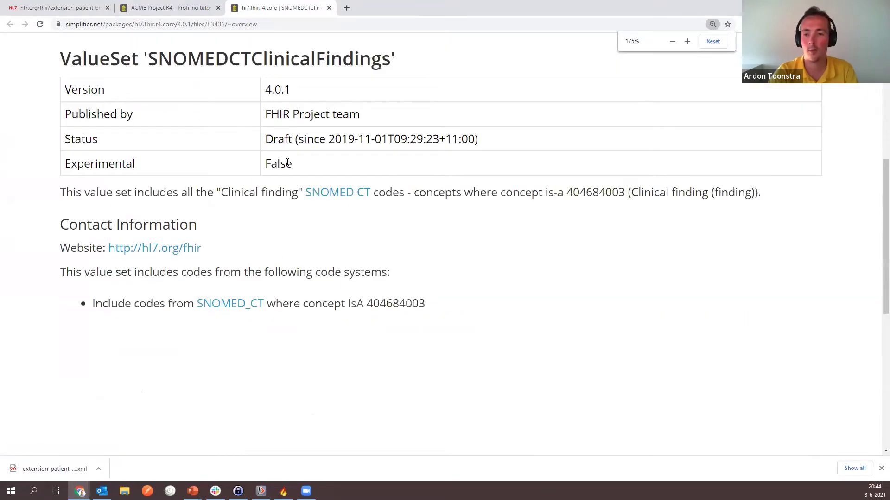
pyautogui.scroll(4, 288, 163)
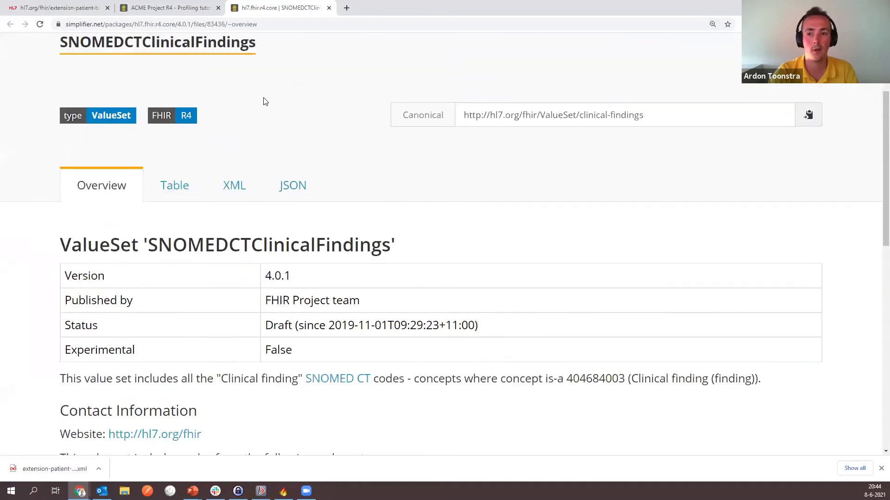
pyautogui.scroll(1, 265, 101)
pyautogui.moveTo(208, 67); pyautogui.dragTo(112, 68)
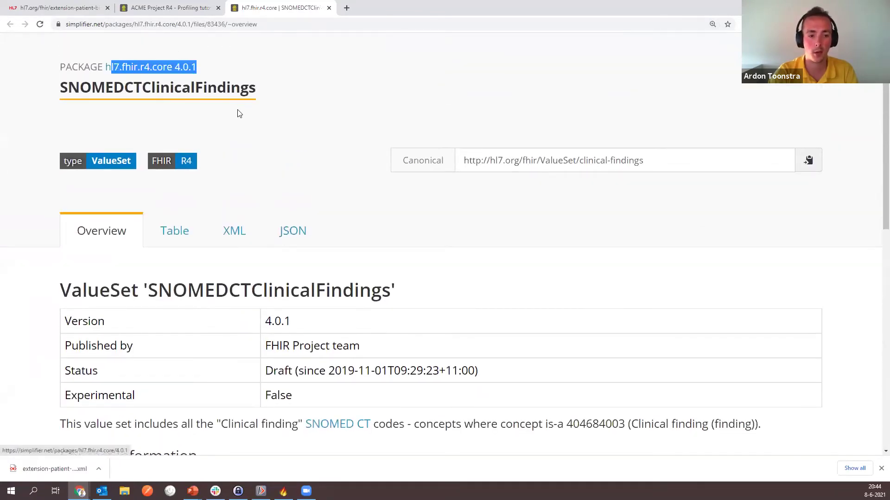
pyautogui.scroll(-3, 239, 113)
pyautogui.scroll(-2, 295, 170)
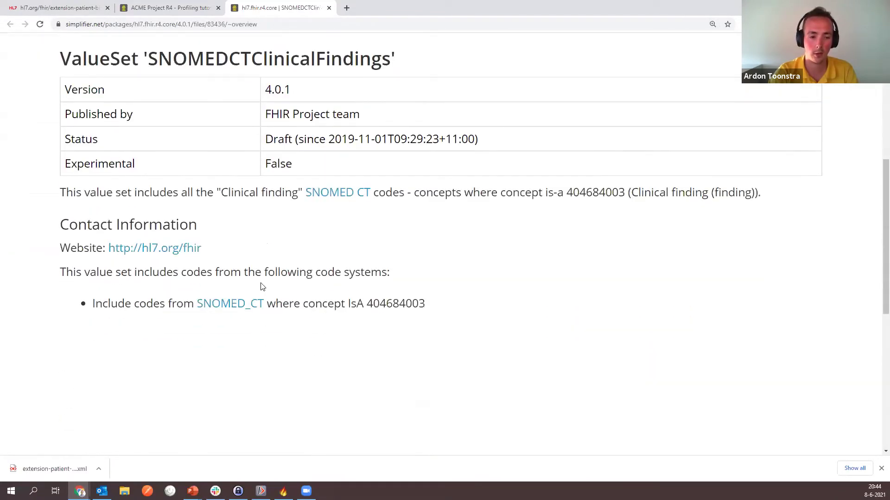
pyautogui.moveTo(109, 302); pyautogui.dragTo(411, 306)
pyautogui.click(388, 304)
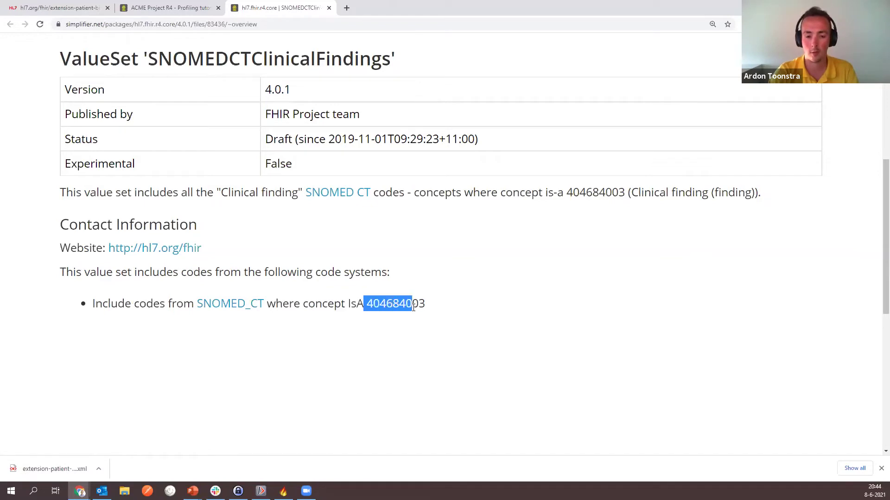
pyautogui.scroll(2, 305, 278)
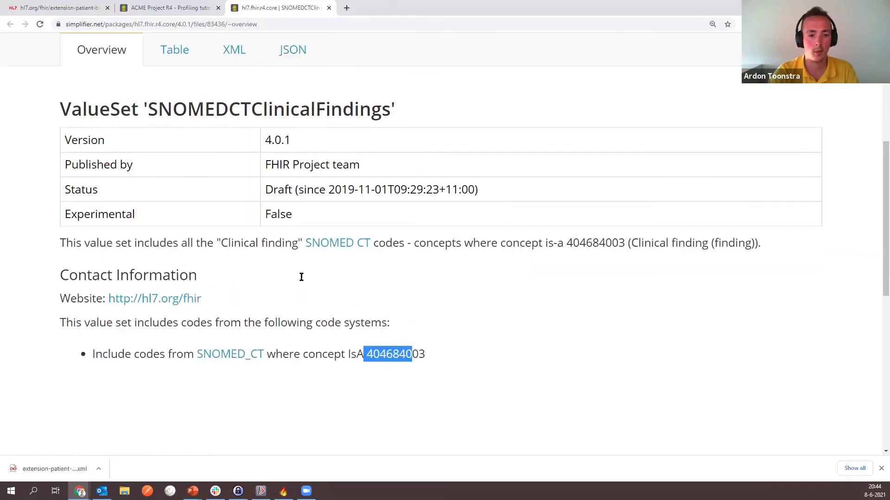
pyautogui.click(230, 94)
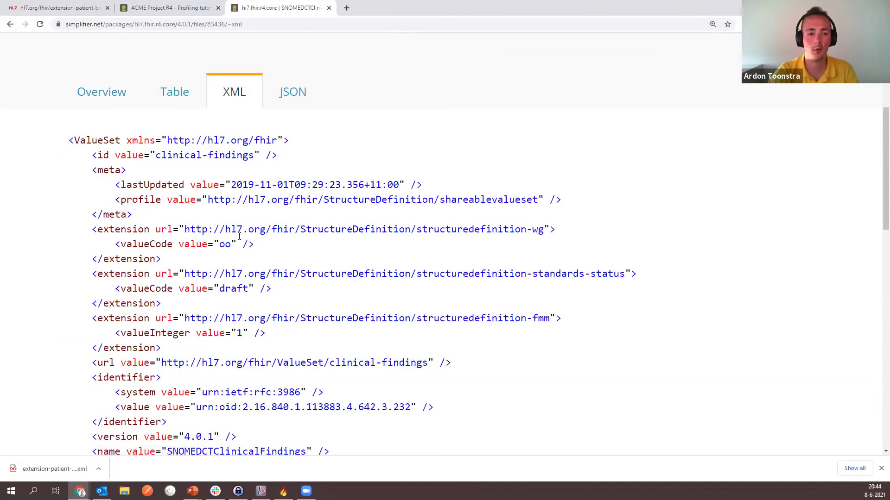
pyautogui.scroll(-2, 167, 218)
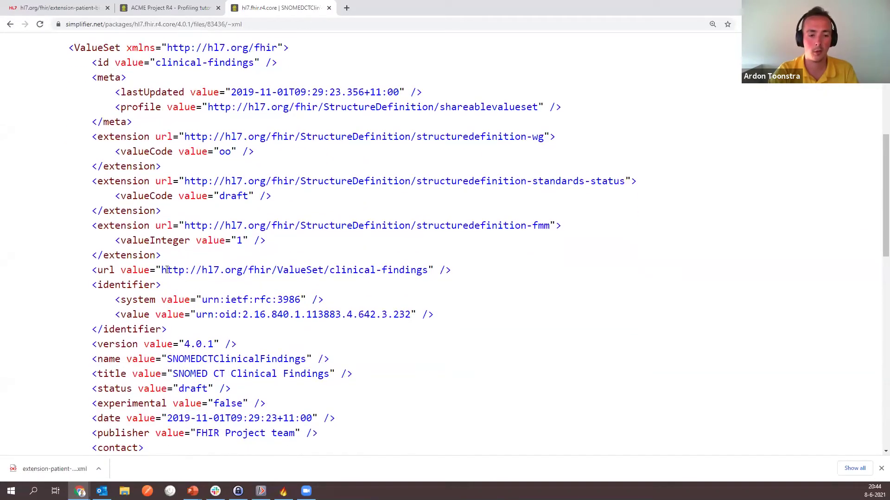
pyautogui.moveTo(165, 270); pyautogui.dragTo(262, 268)
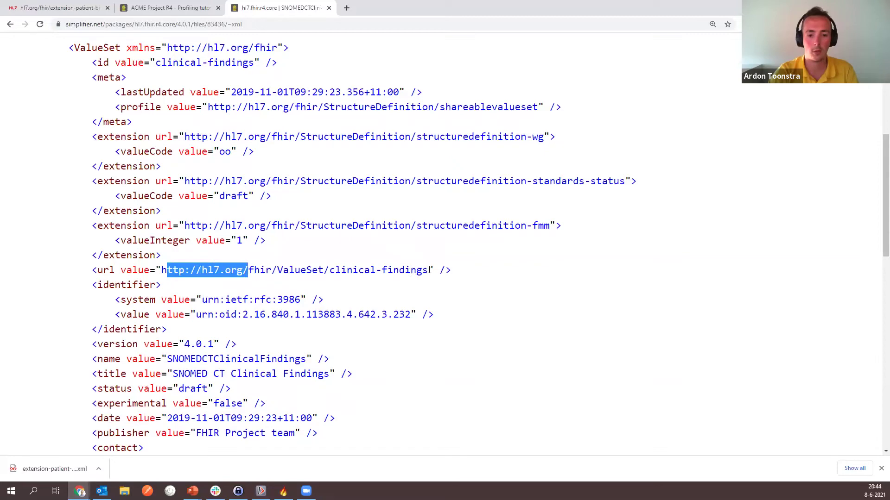
pyautogui.moveTo(429, 270); pyautogui.dragTo(162, 271)
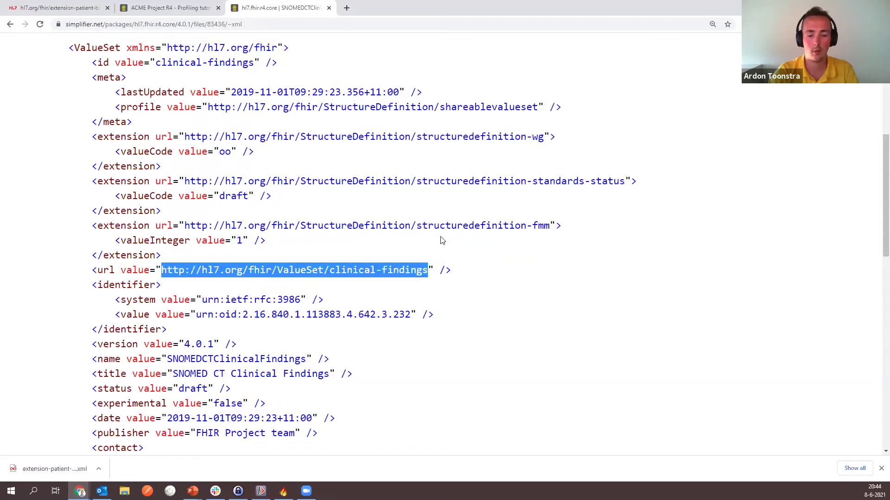
pyautogui.scroll(7, 441, 240)
pyautogui.doubleClick(626, 253)
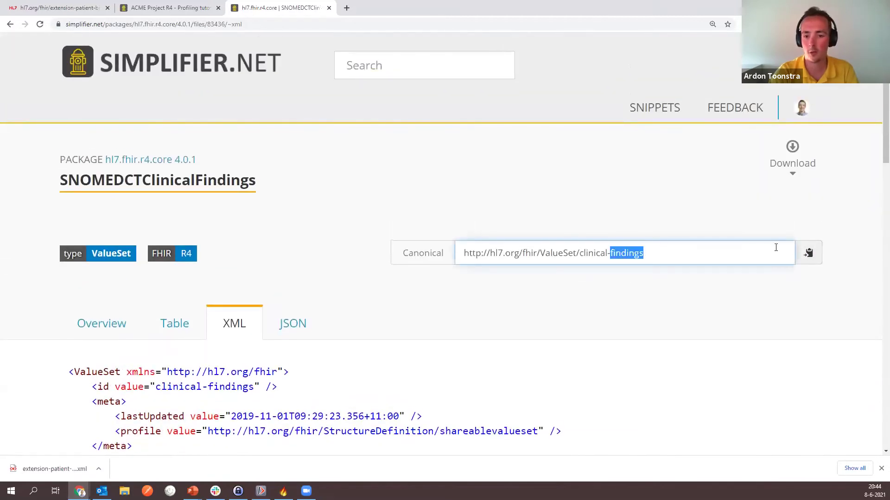
pyautogui.click(814, 256)
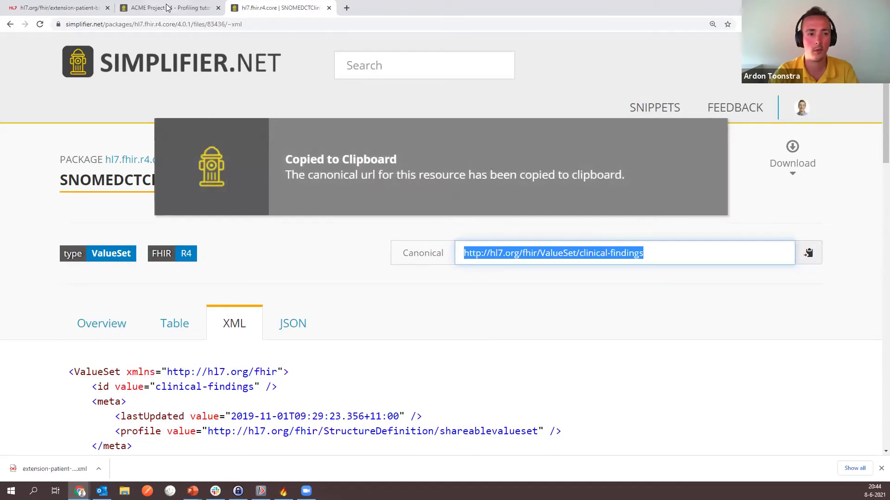
# Step: Switch to Forge, collapse the recorder and subject elements in ConditionX, and set the code element's cardinality to 1..1
pyautogui.click(283, 490)
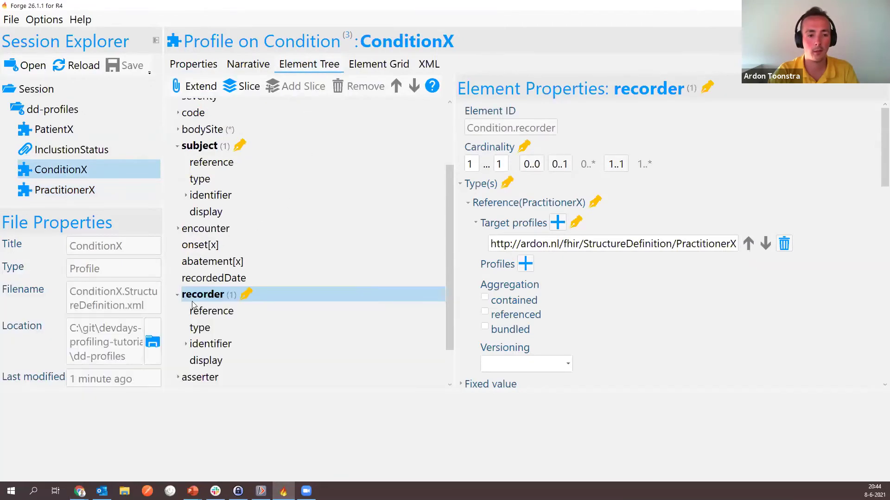
pyautogui.click(178, 295)
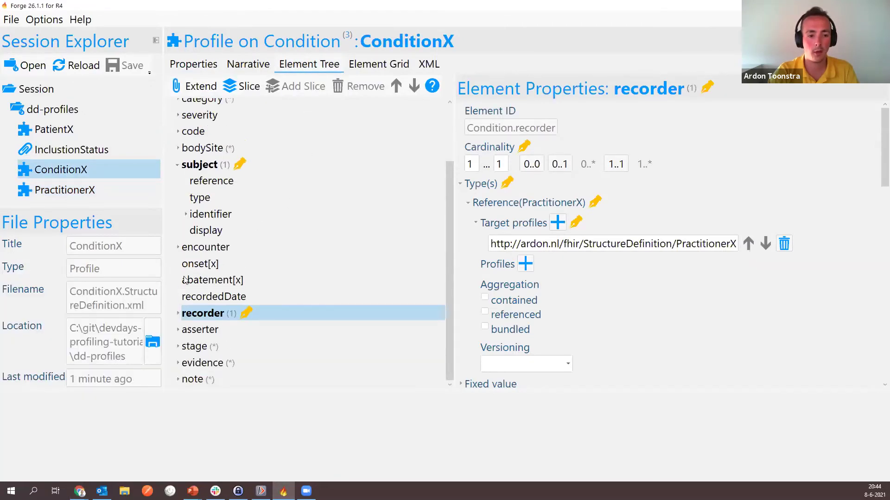
pyautogui.click(177, 167)
pyautogui.scroll(1, 227, 181)
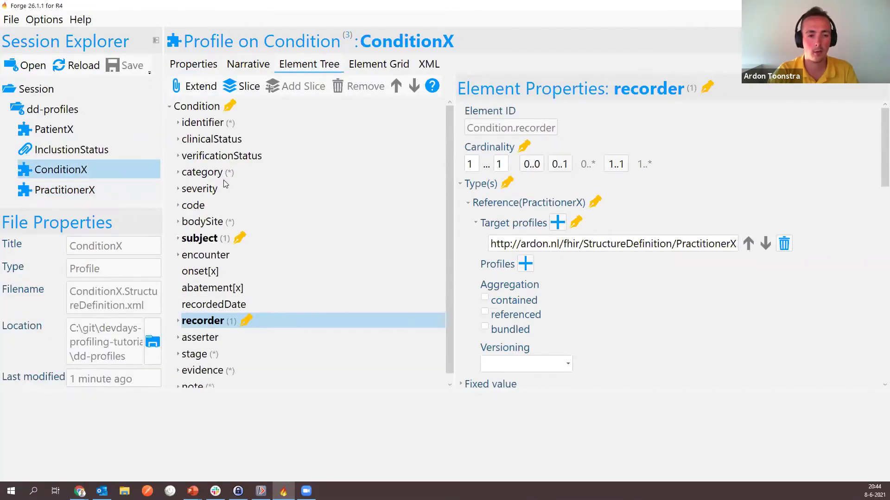
pyautogui.click(193, 207)
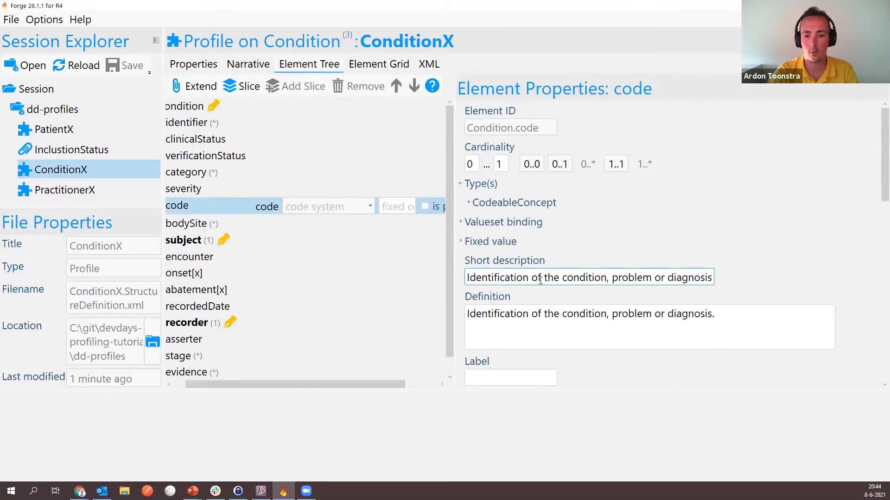
pyautogui.moveTo(469, 278); pyautogui.dragTo(529, 278)
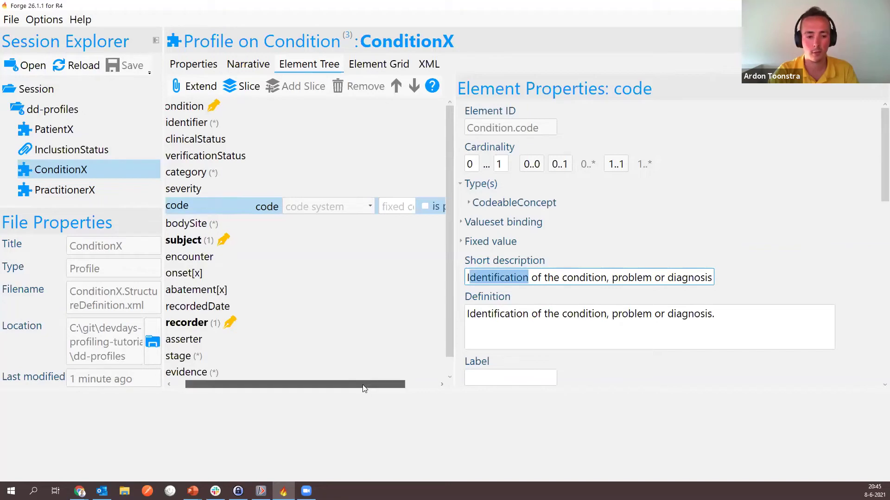
pyautogui.moveTo(363, 389); pyautogui.dragTo(346, 390)
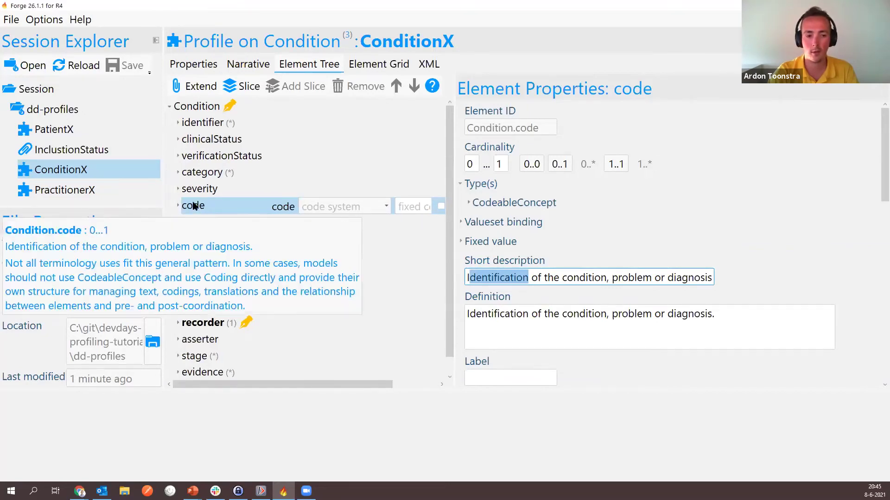
pyautogui.click(614, 166)
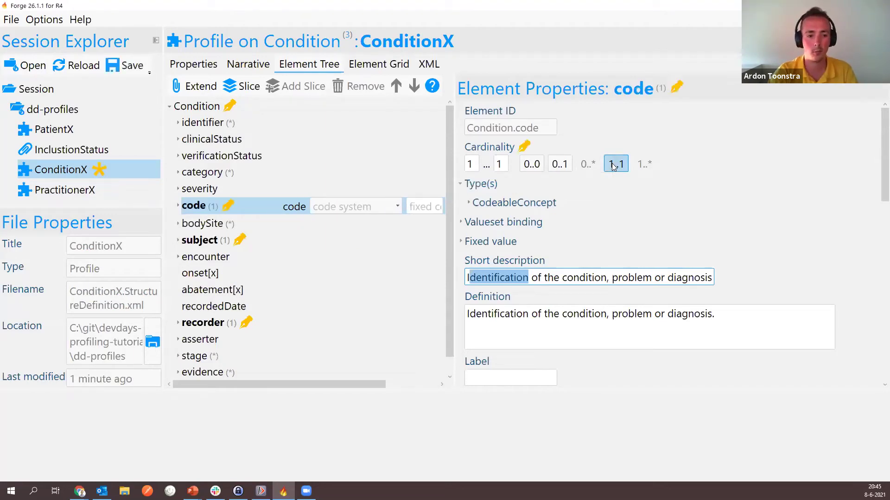
# Step: Expand the value set binding of the code element and set its strength to required
pyautogui.click(462, 224)
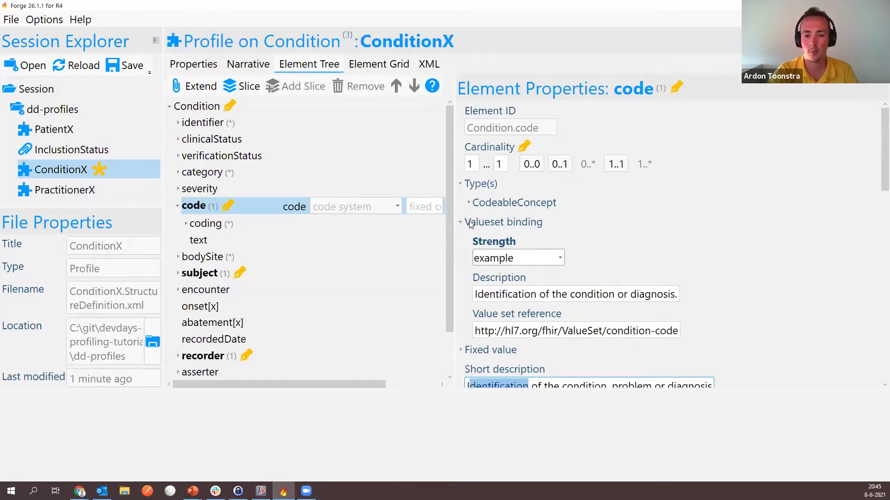
pyautogui.scroll(-1, 482, 225)
pyautogui.scroll(-1, 488, 229)
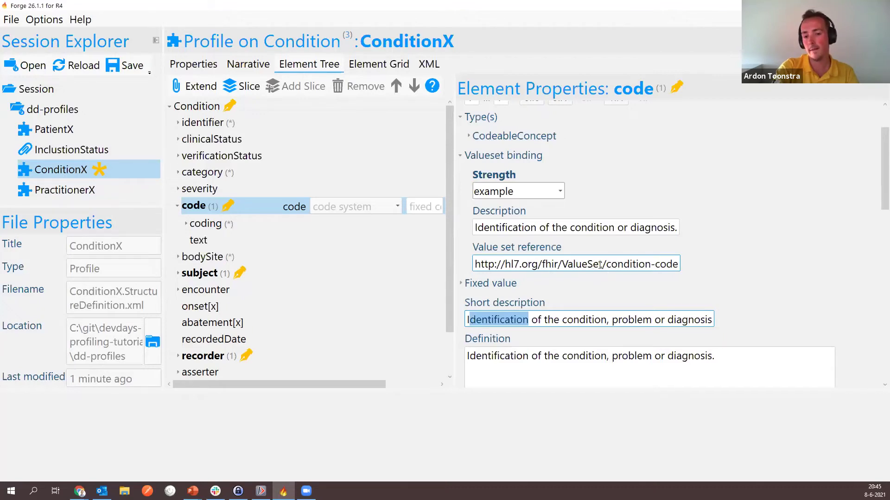
pyautogui.click(496, 194)
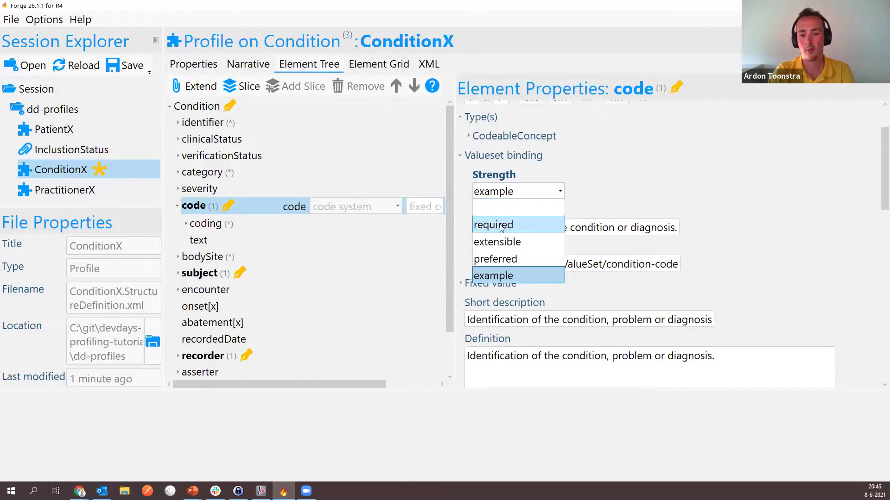
pyautogui.click(501, 226)
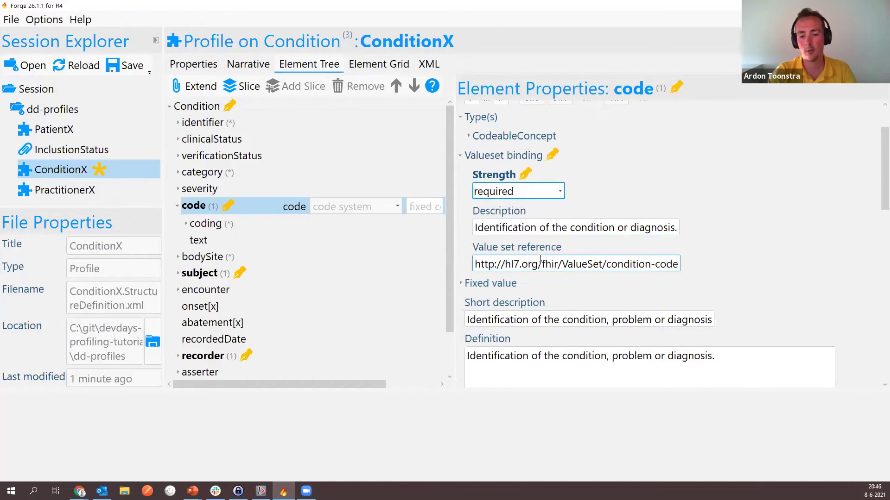
pyautogui.tripleClick(541, 265)
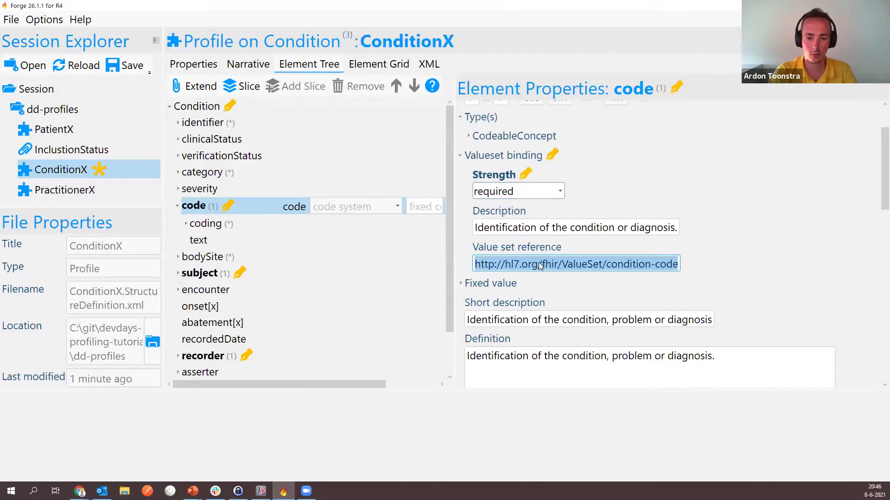
pyautogui.write('http://hl7.org/fhir/ValueSet/clinical-findings')
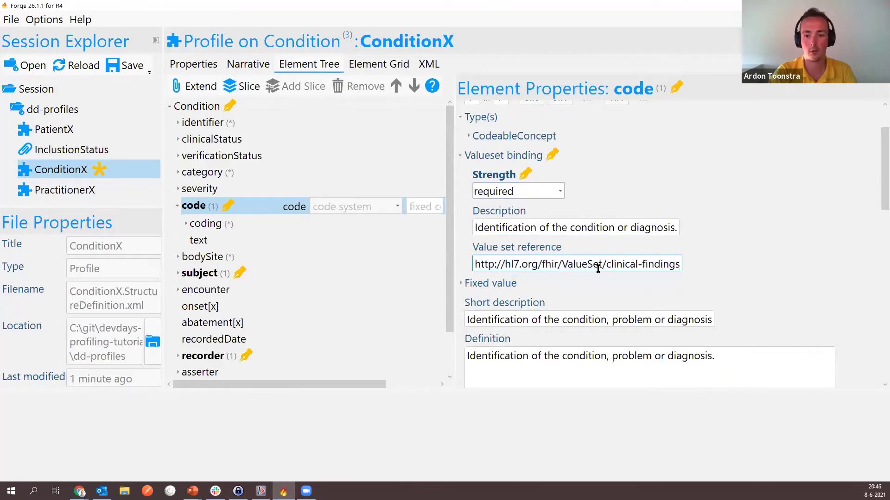
pyautogui.moveTo(603, 264); pyautogui.dragTo(679, 265)
pyautogui.click(605, 265)
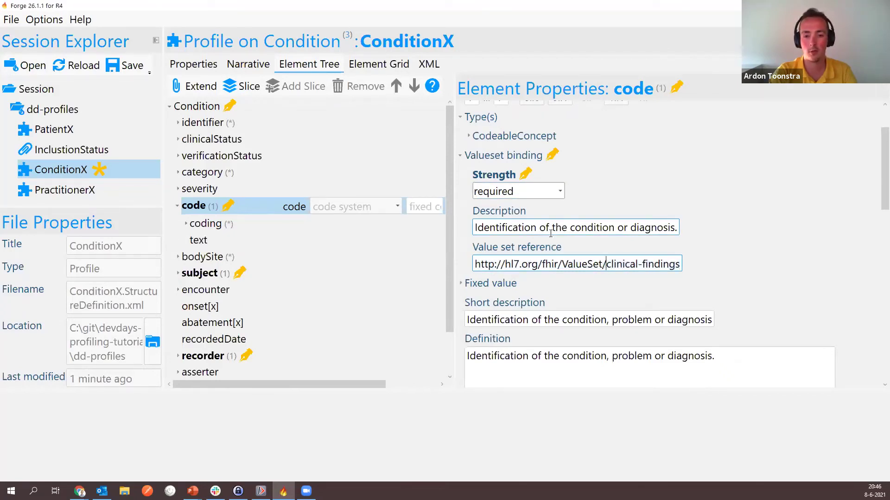
pyautogui.click(550, 232)
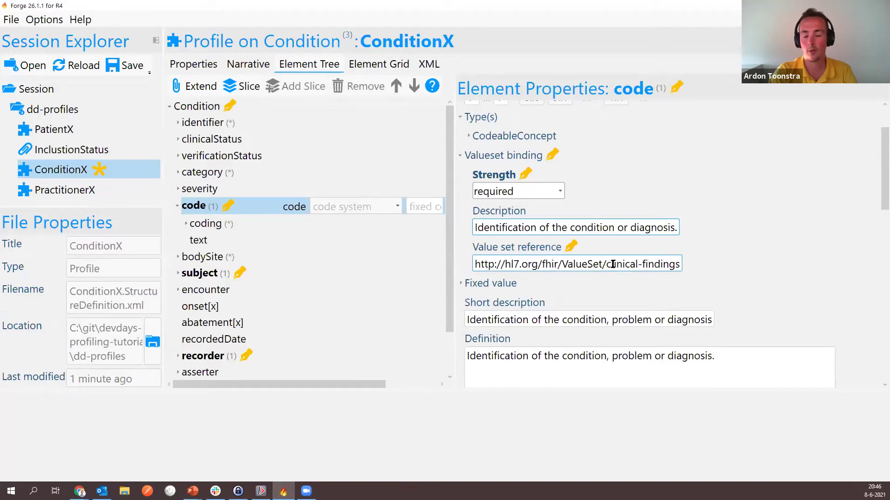
pyautogui.moveTo(526, 259); pyautogui.dragTo(680, 265)
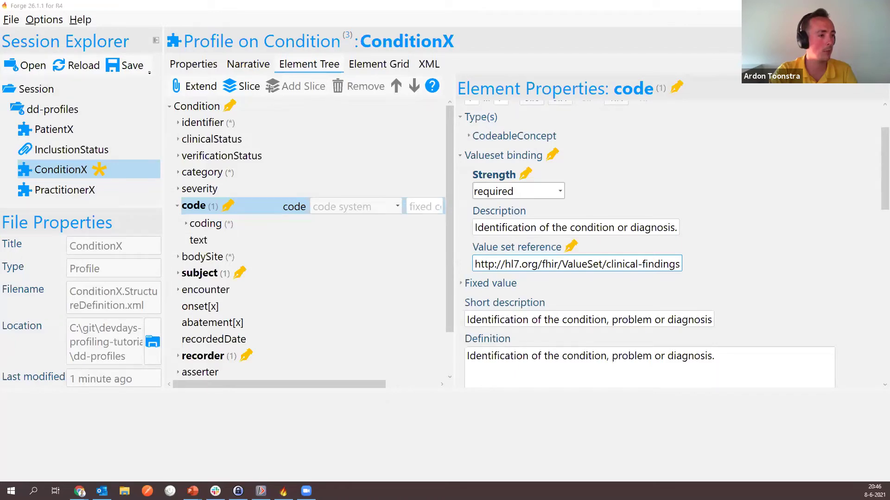
# Step: Switch to Chrome and bring up the tutorial guide at Step 5: Derived profiles
pyautogui.hotkey('alt', 'Tab')
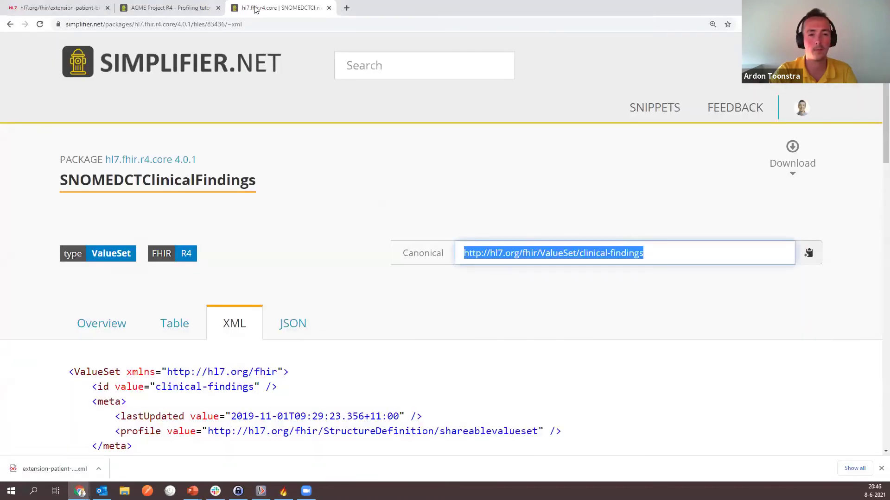
pyautogui.click(258, 8)
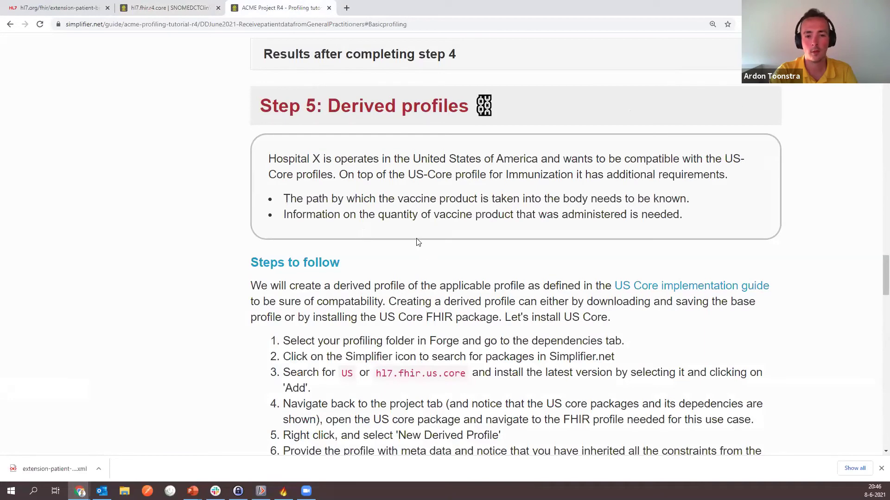
# Step: Review the Step 4 recap and the Step 5 derived-profile requirements and steps to follow in the tutorial guide
pyautogui.scroll(2, 421, 236)
pyautogui.scroll(6, 423, 231)
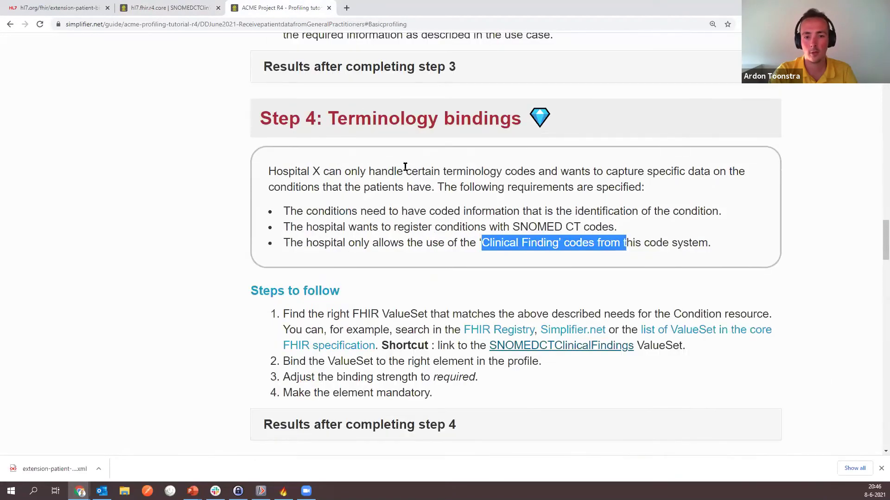
pyautogui.scroll(-4, 366, 115)
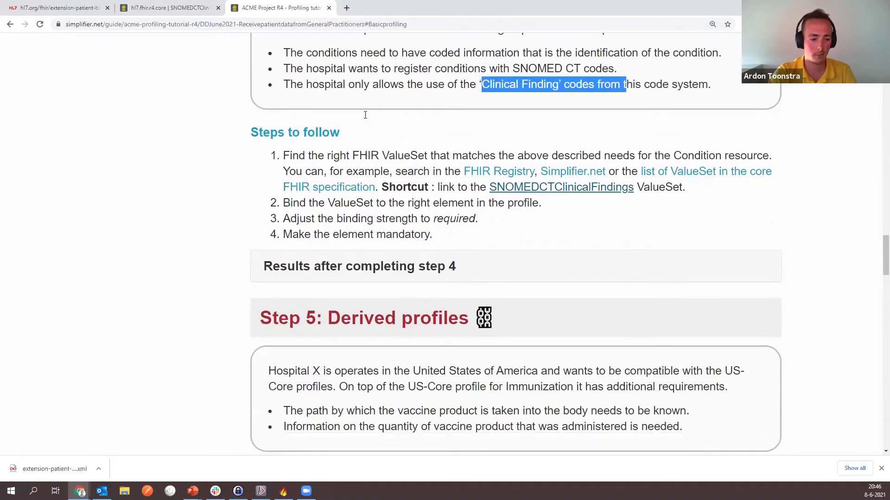
pyautogui.scroll(-1, 377, 129)
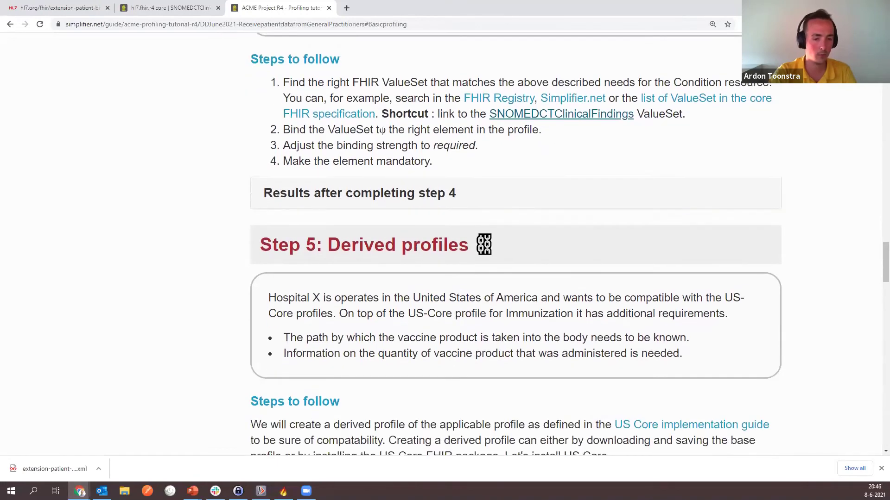
pyautogui.scroll(-1, 384, 131)
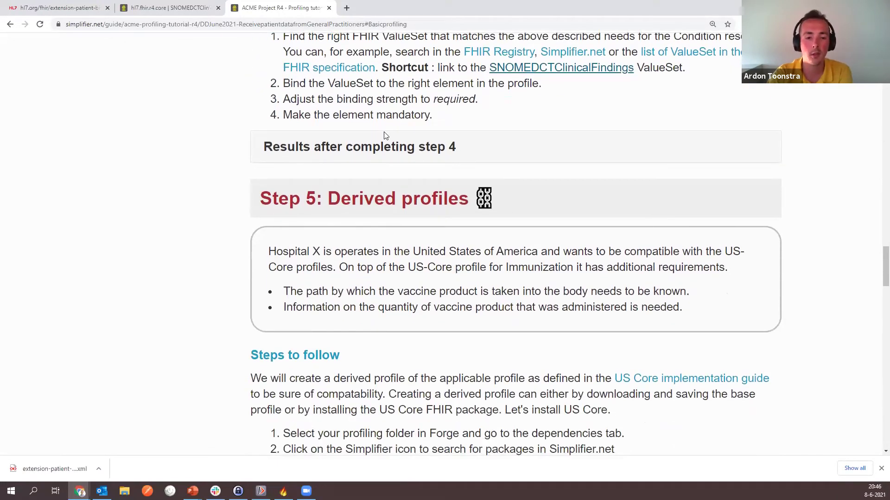
pyautogui.scroll(-1, 383, 141)
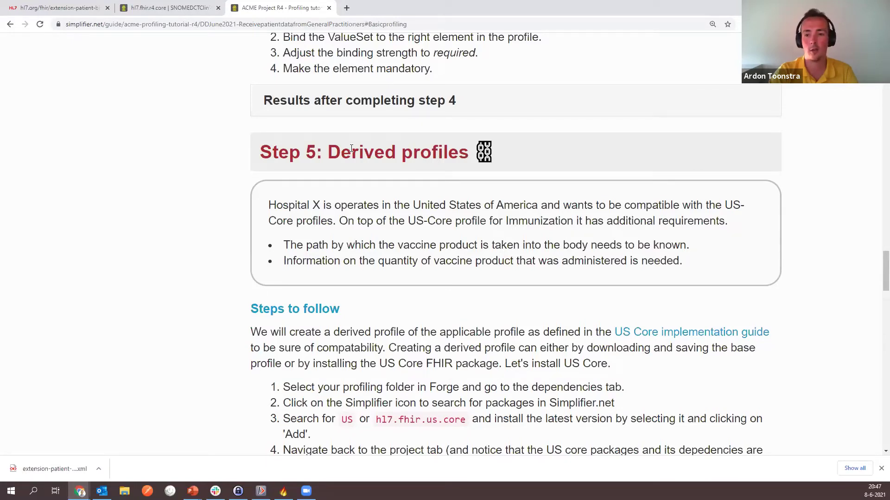
pyautogui.scroll(-1, 348, 159)
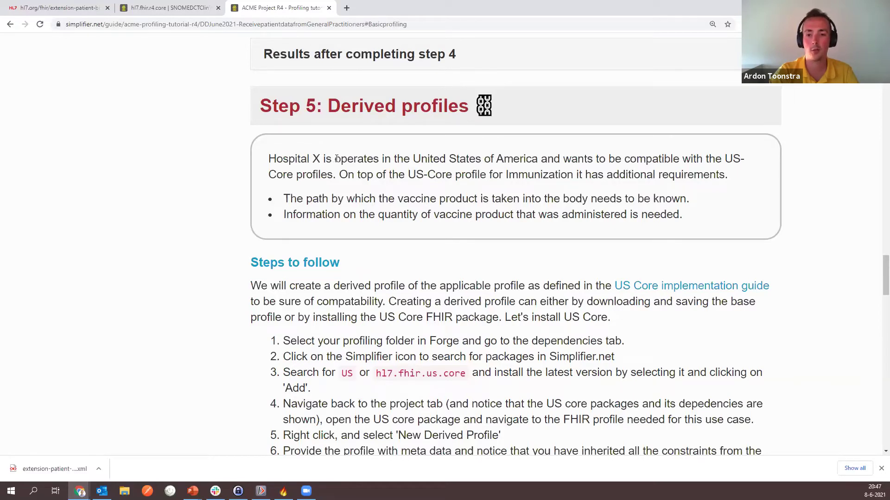
pyautogui.scroll(-1, 373, 172)
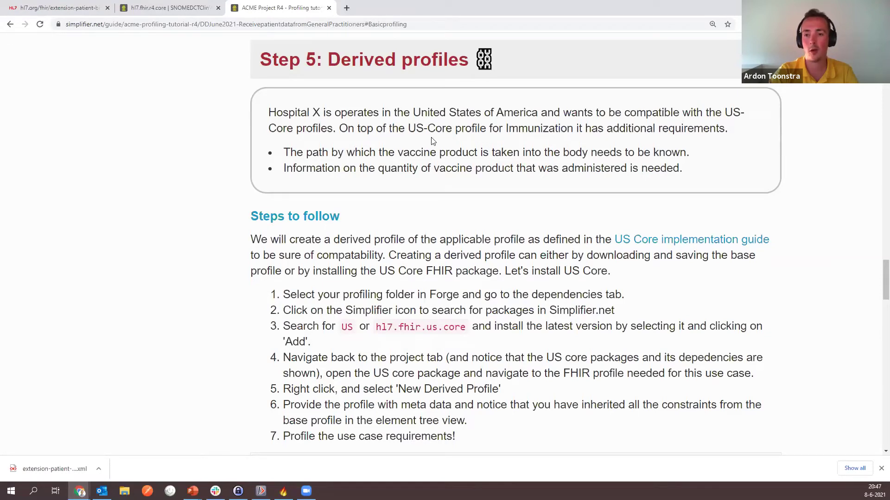
pyautogui.scroll(-2, 507, 159)
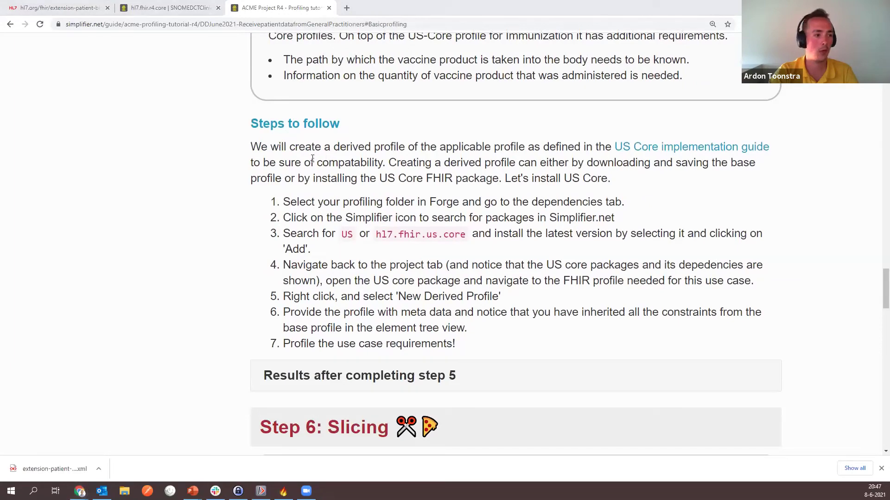
# Step: Switch to Forge, save the ConditionX profile, and open the dependencies of the dd-profiles folder
pyautogui.hotkey('alt', 'Tab')
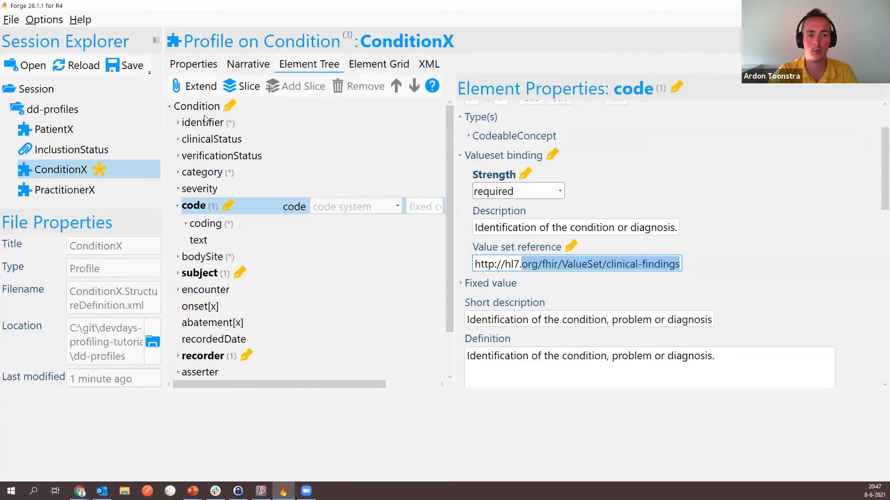
pyautogui.click(122, 65)
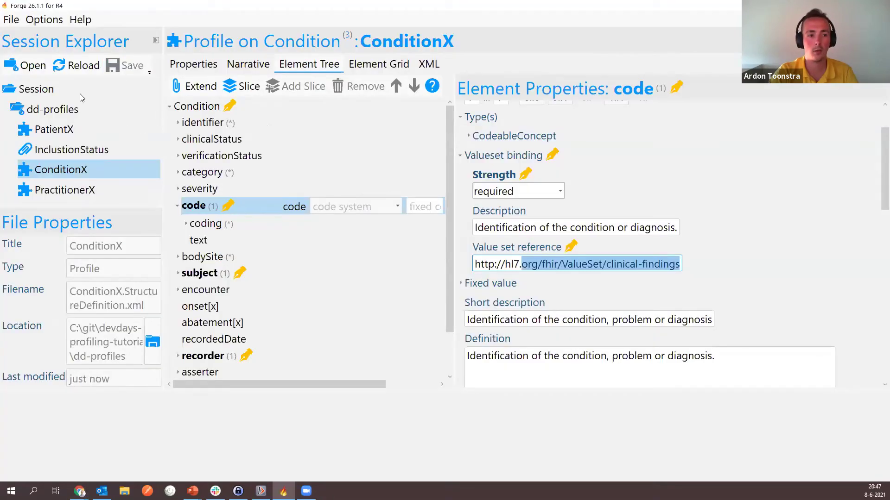
pyautogui.click(37, 108)
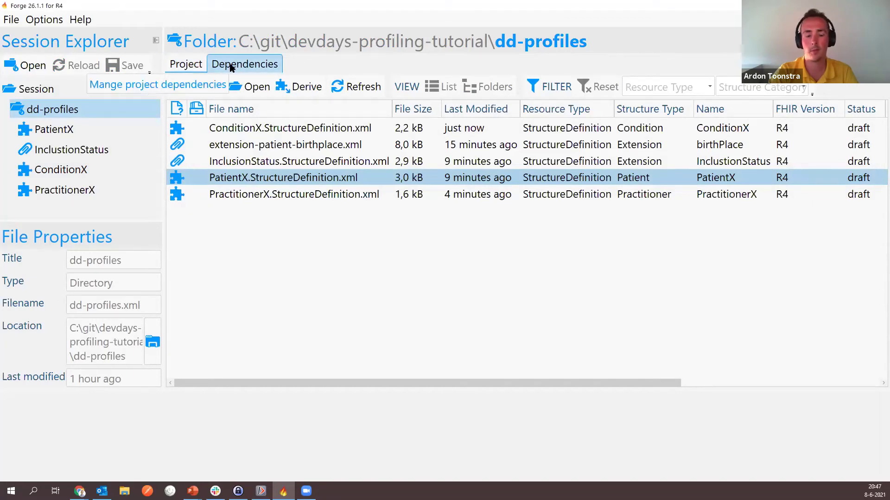
pyautogui.click(231, 67)
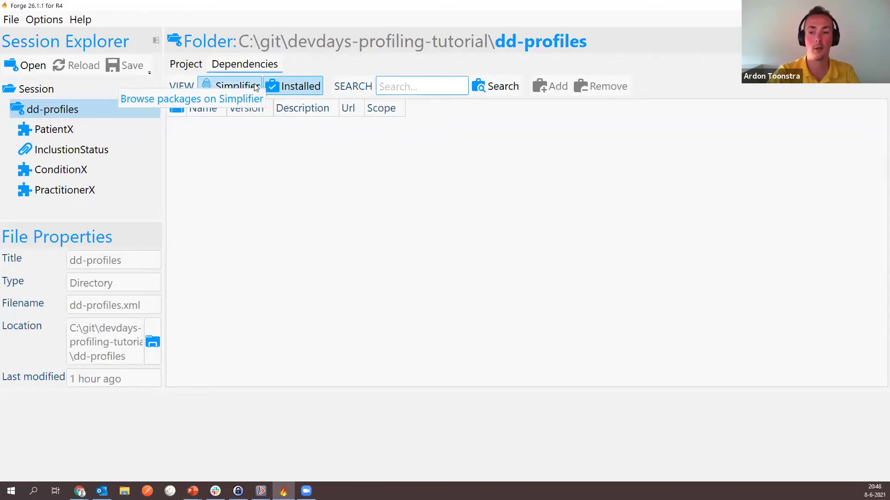
# Step: Search the packages on Simplifier for "us"
pyautogui.click(229, 87)
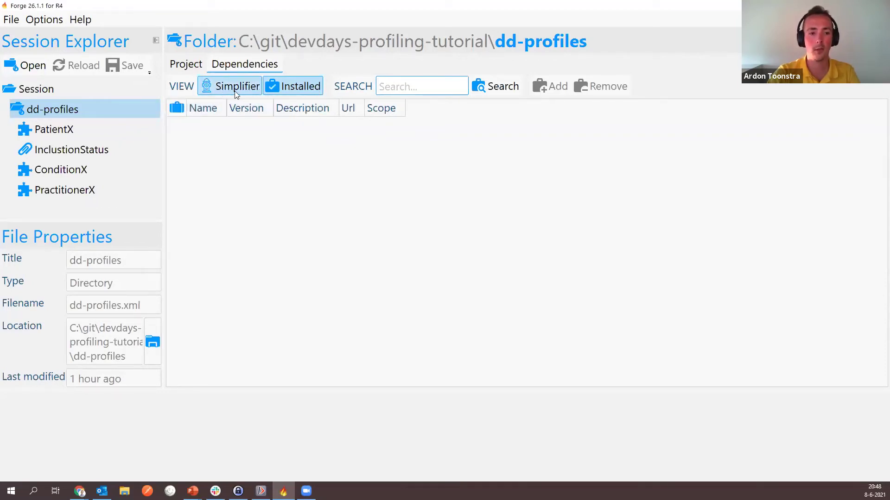
pyautogui.click(391, 88)
pyautogui.write('us')
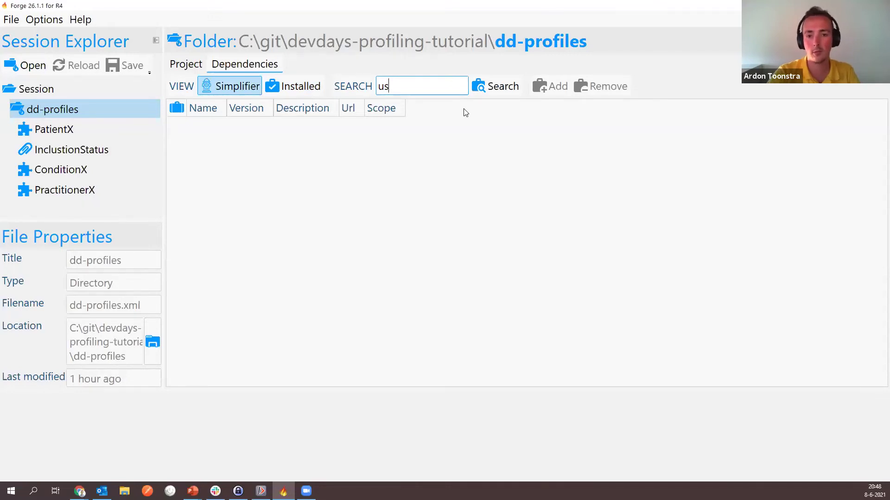
pyautogui.click(487, 87)
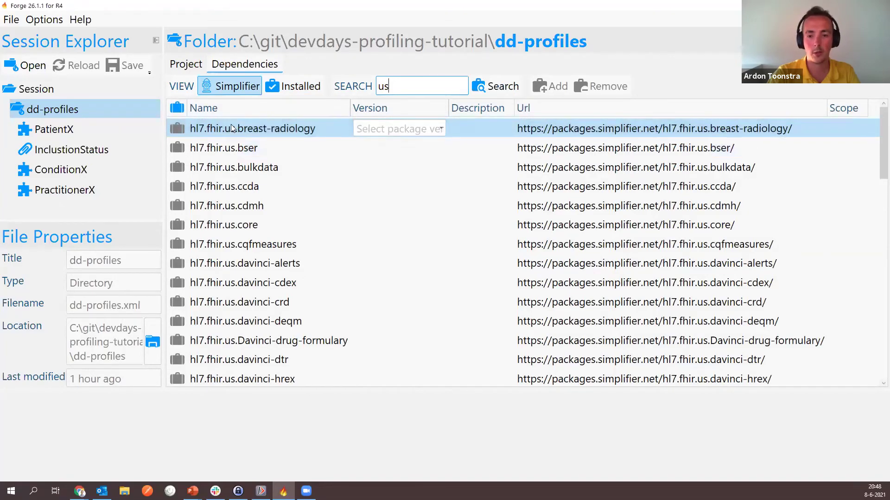
# Step: Add version 3.2.0 of the hl7.fhir.us.core package to the project's dependencies
pyautogui.scroll(-3, 283, 158)
pyautogui.scroll(-7, 283, 159)
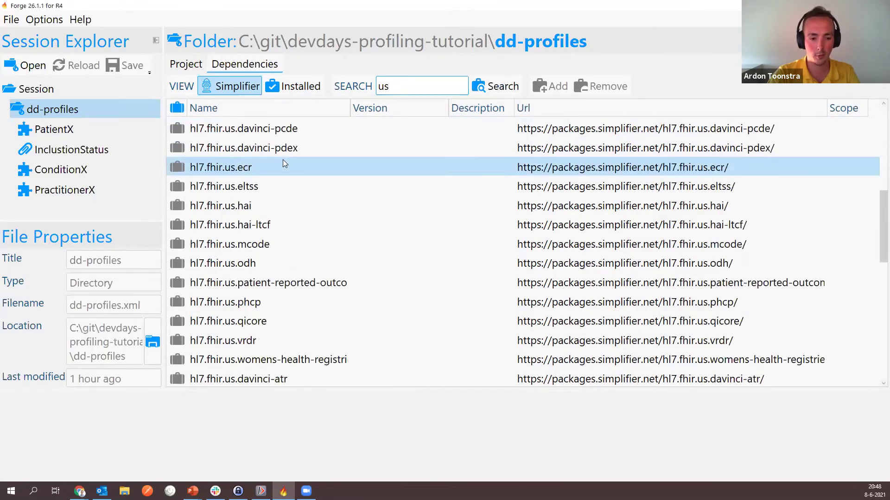
pyautogui.scroll(-1, 247, 192)
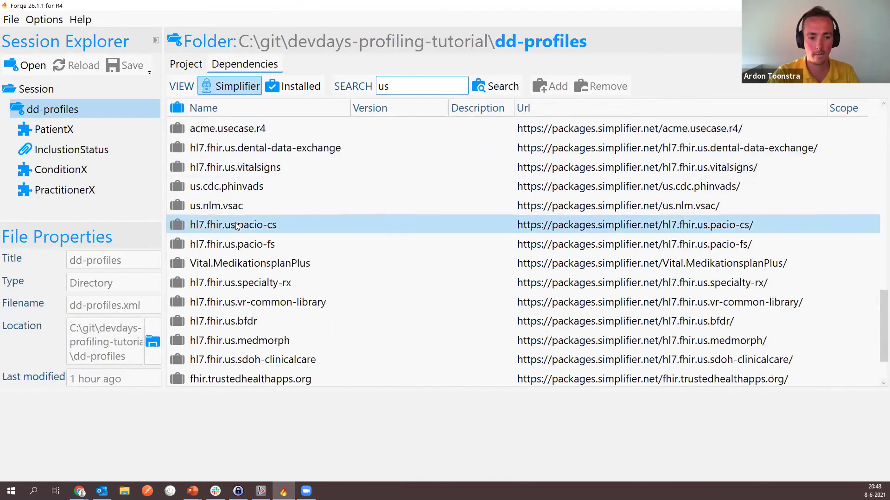
pyautogui.scroll(4, 243, 199)
pyautogui.scroll(7, 245, 194)
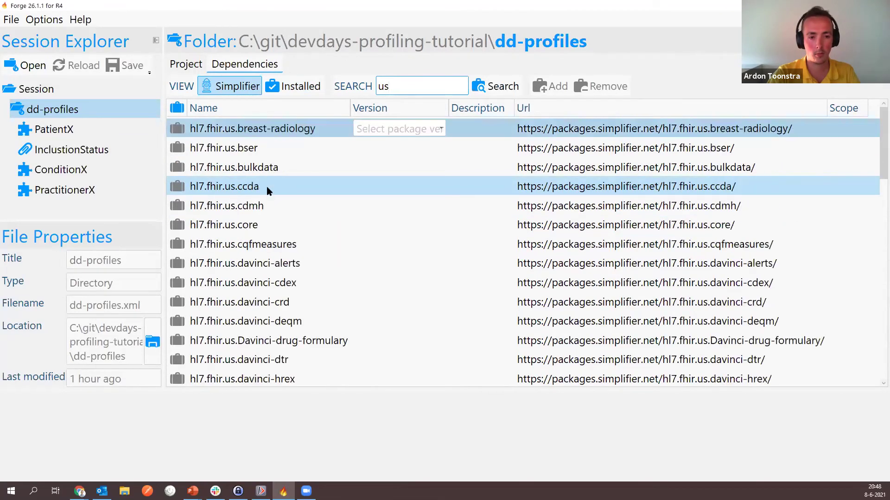
pyautogui.click(251, 225)
pyautogui.click(413, 218)
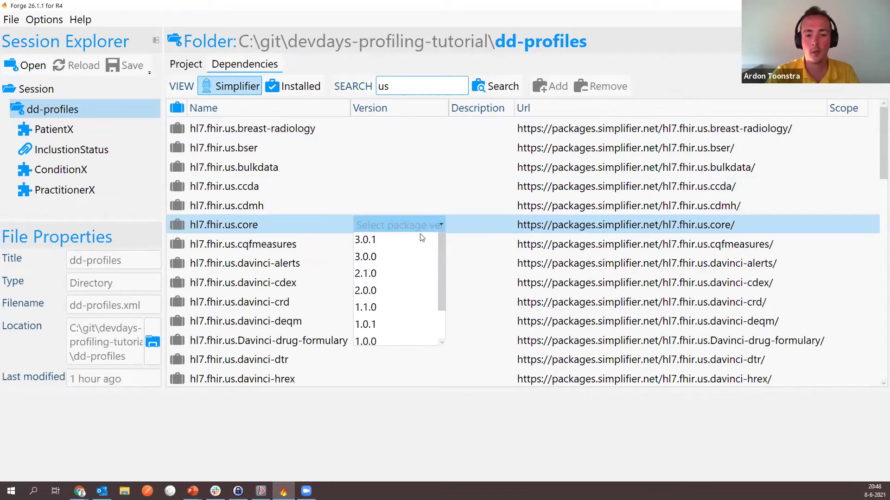
pyautogui.scroll(-1, 406, 251)
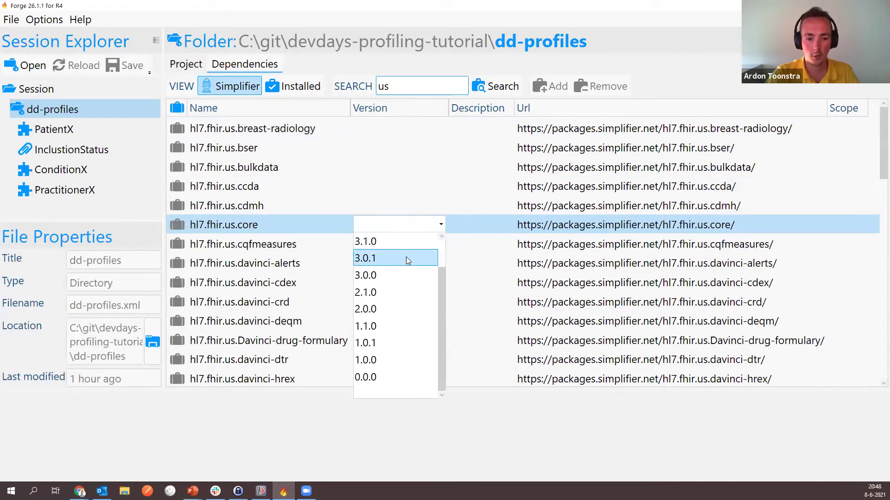
pyautogui.scroll(1, 389, 255)
pyautogui.click(371, 241)
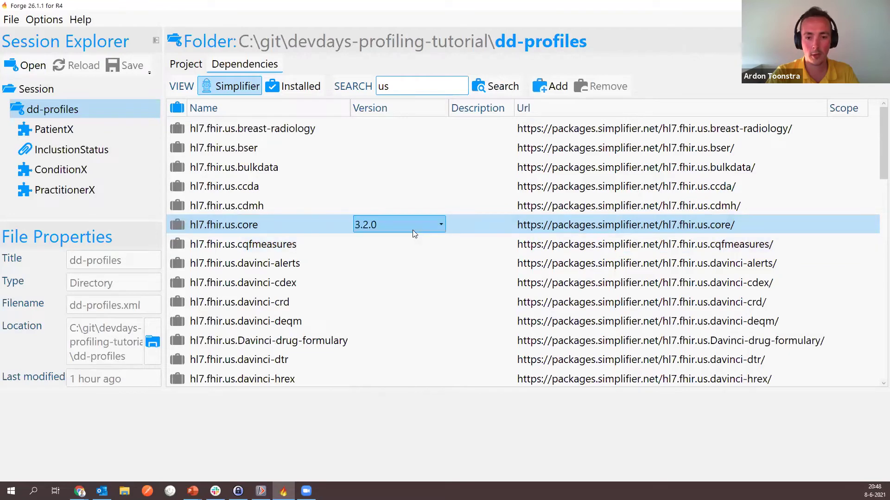
pyautogui.click(547, 87)
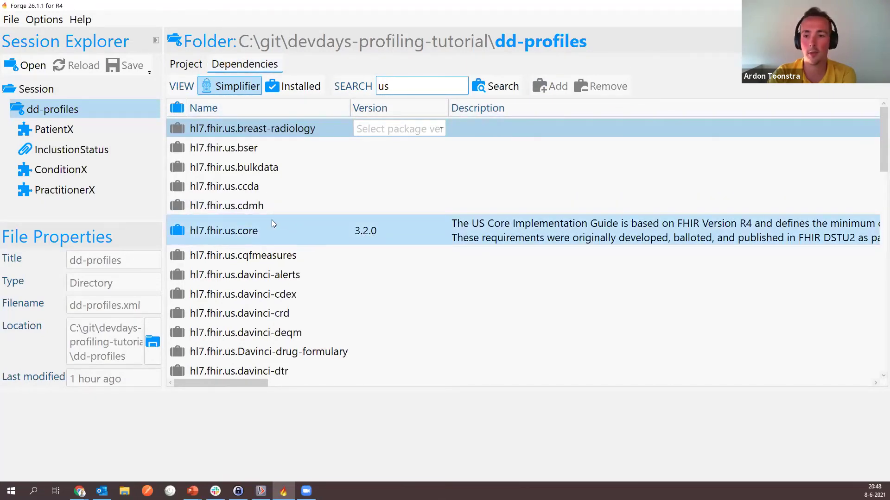
# Step: Return to the dd-profiles project files and display them by folder instead of as a flat list
pyautogui.click(180, 66)
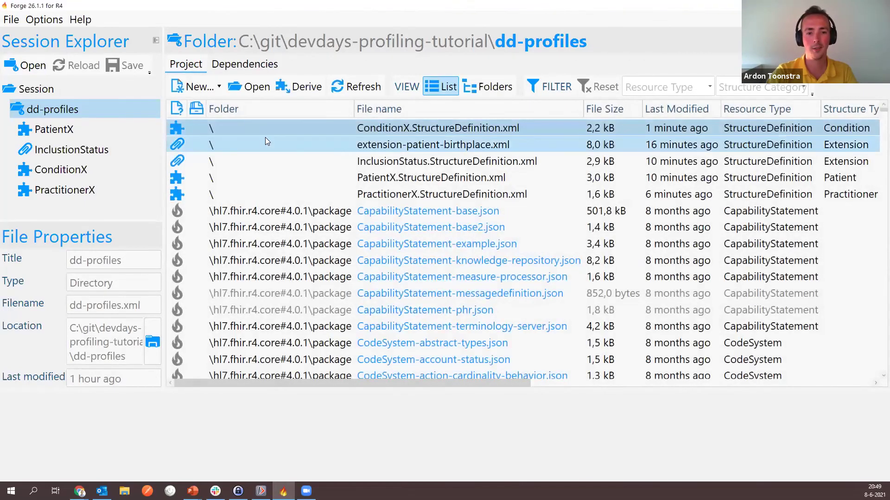
pyautogui.scroll(-1, 266, 137)
pyautogui.scroll(1, 265, 137)
pyautogui.scroll(-10, 293, 125)
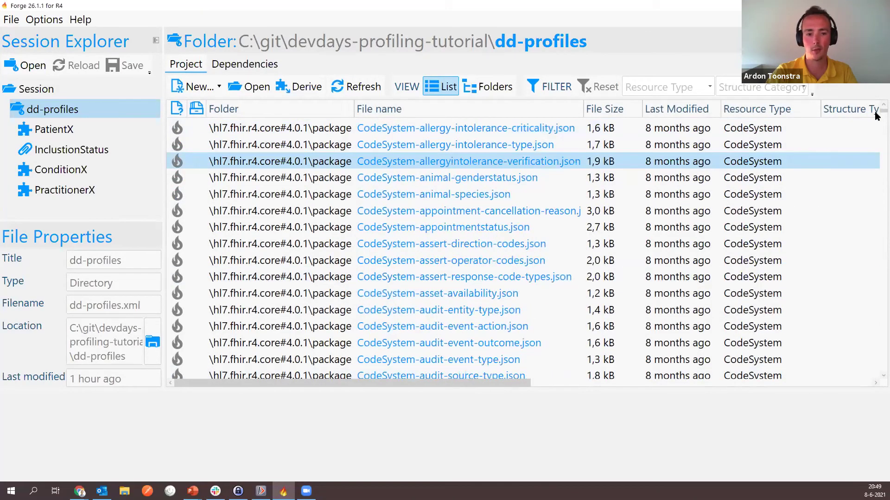
pyautogui.moveTo(875, 116)
pyautogui.mouseDown()
pyautogui.moveTo(875, 130)
pyautogui.moveTo(875, 112)
pyautogui.mouseUp()
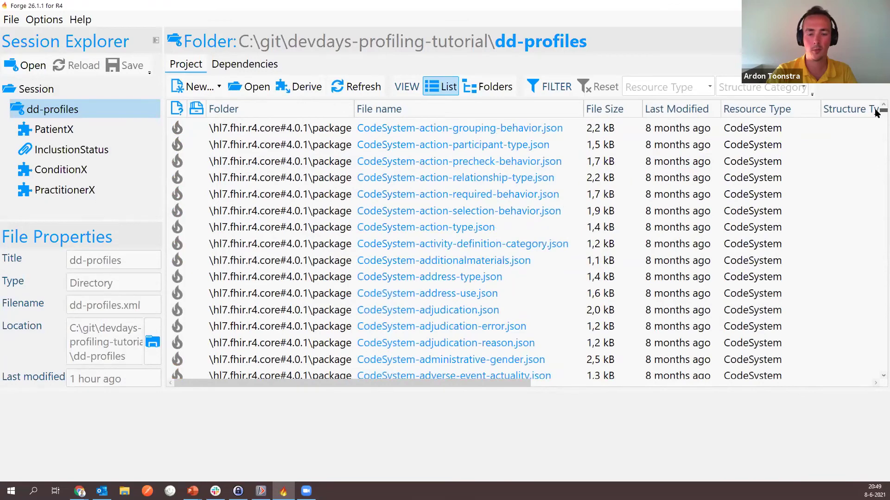
pyautogui.click(492, 88)
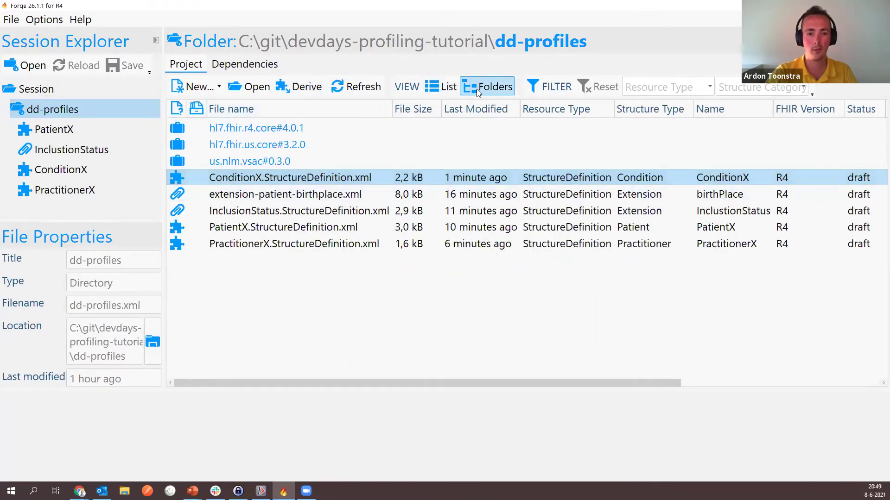
# Step: Open the package folder inside hl7.fhir.us.core#3.2.0
pyautogui.doubleClick(250, 144)
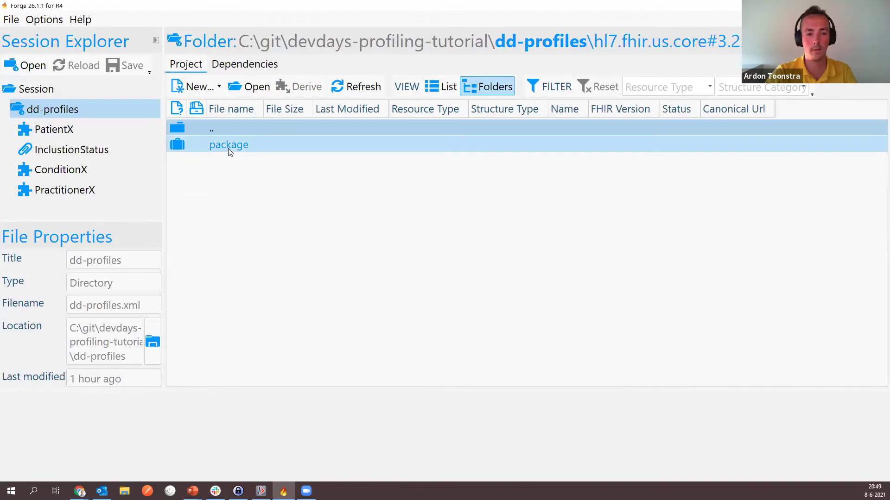
pyautogui.click(228, 148)
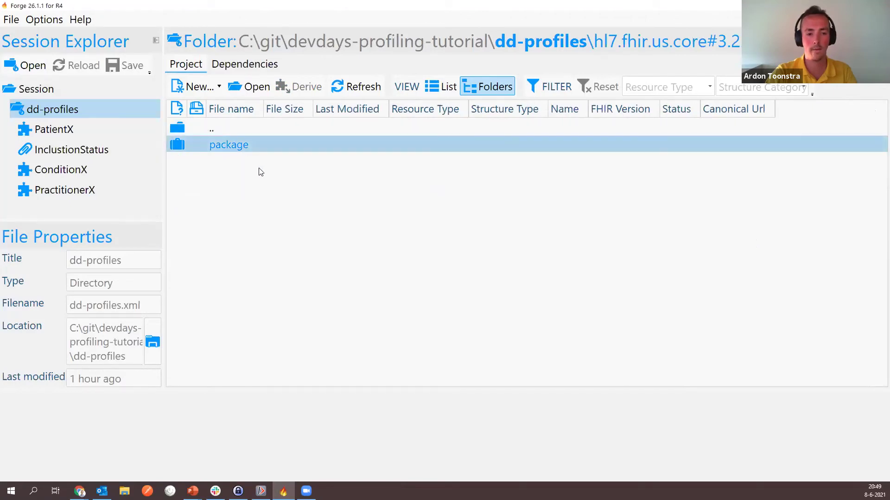
pyautogui.doubleClick(228, 146)
# Step: Locate StructureDefinition-us-core-immunization.json in the US Core package and start a new derived profile from it
pyautogui.scroll(-3, 265, 165)
pyautogui.scroll(-9, 265, 165)
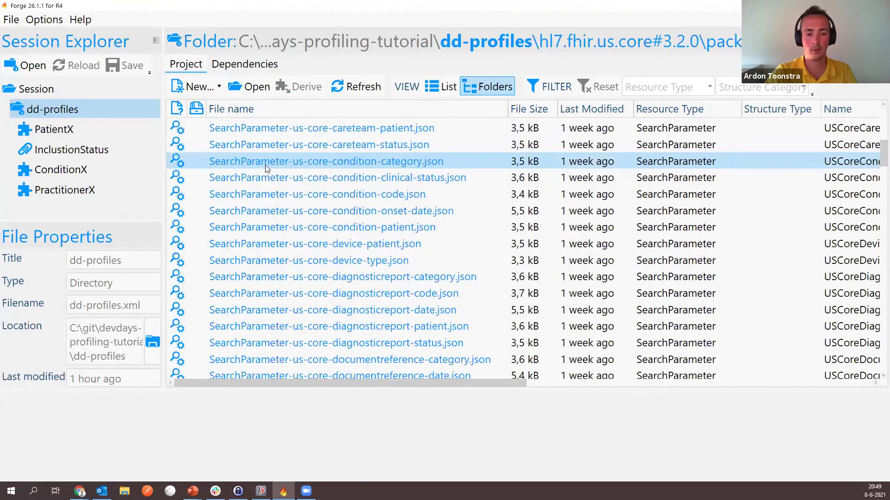
pyautogui.scroll(-10, 265, 165)
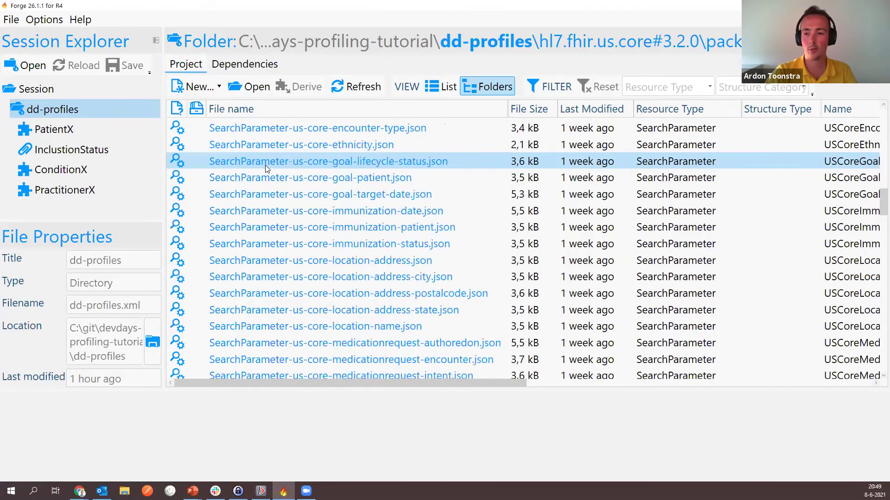
pyautogui.scroll(-7, 265, 165)
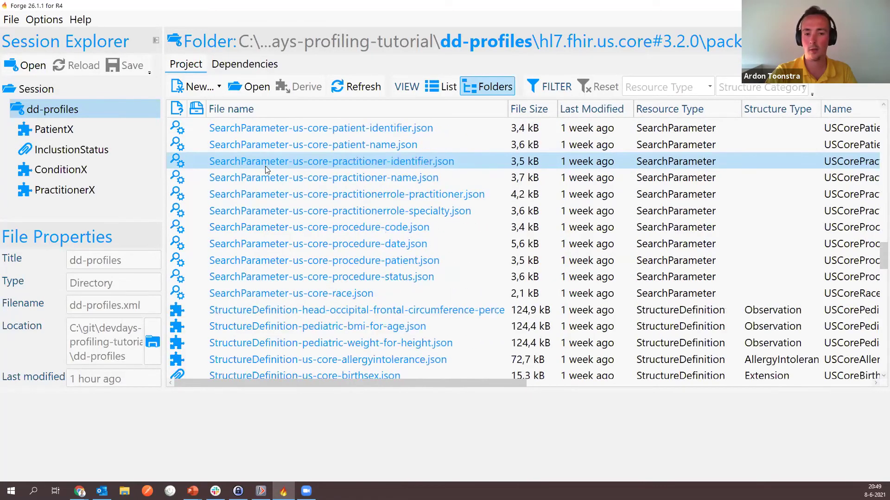
pyautogui.scroll(-5, 265, 166)
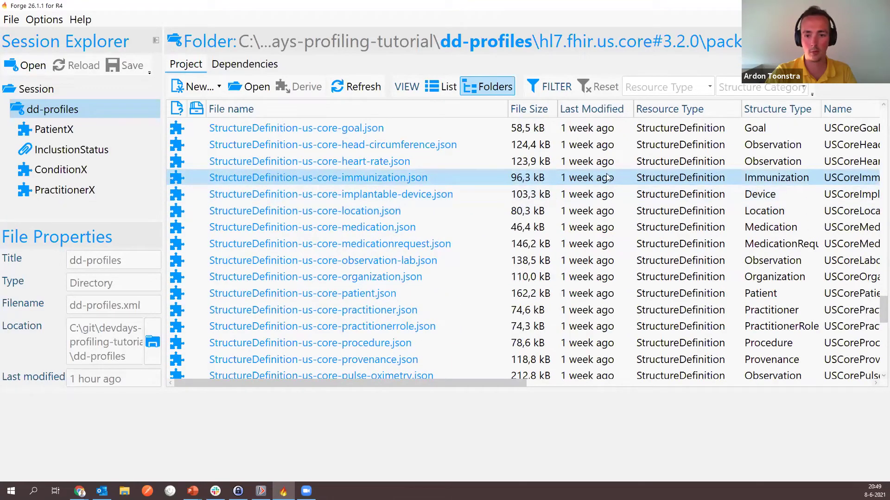
pyautogui.click(376, 178)
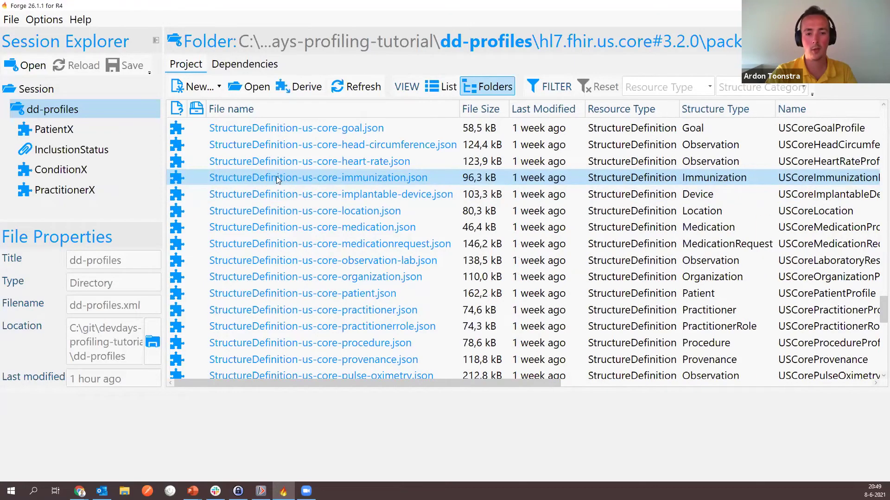
pyautogui.rightClick(256, 177)
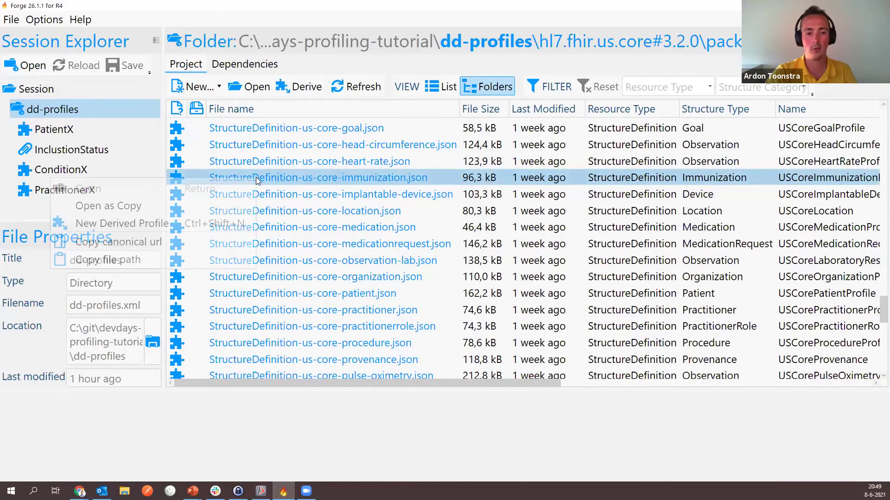
pyautogui.click(118, 225)
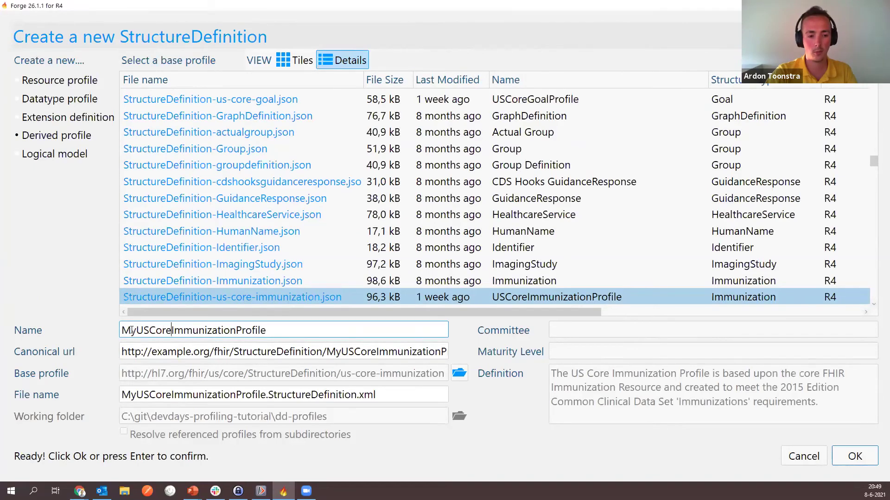
# Step: Name the new derived profile ImmunizationX
pyautogui.moveTo(215, 332); pyautogui.dragTo(172, 333)
pyautogui.press('BackSpace')
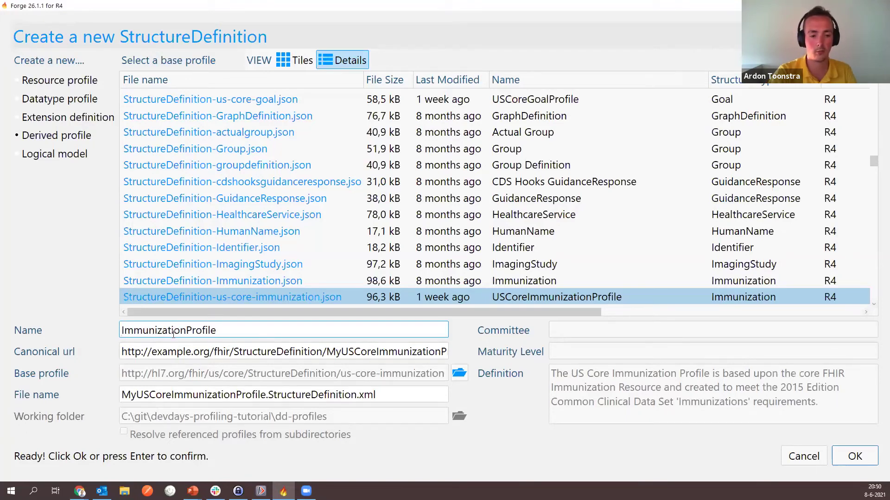
pyautogui.press('BackSpace')
pyautogui.press('BackSpace')
pyautogui.press('BackSpace')
pyautogui.press('BackSpace')
pyautogui.press('BackSpace')
pyautogui.press('BackSpace')
pyautogui.press('BackSpace')
pyautogui.write('X')
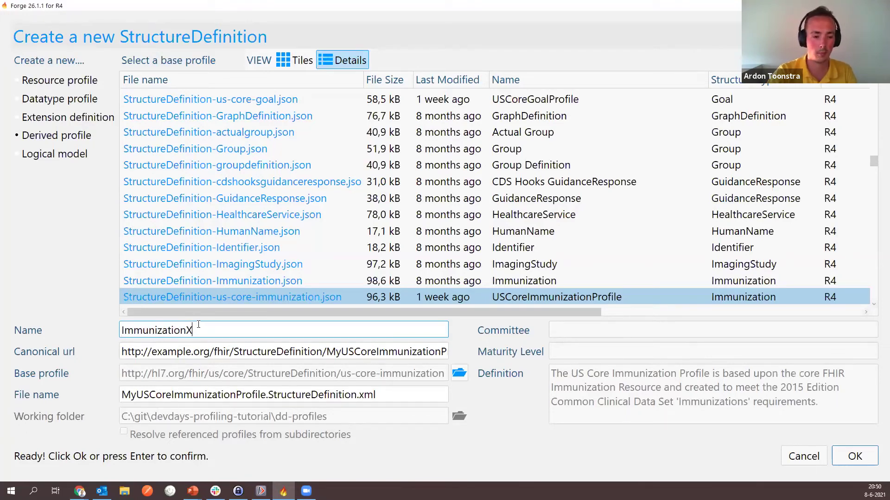
# Step: Replace example.org in the canonical URL with the author's own .nl domain and create the profile
pyautogui.doubleClick(171, 351)
pyautogui.write('ardon')
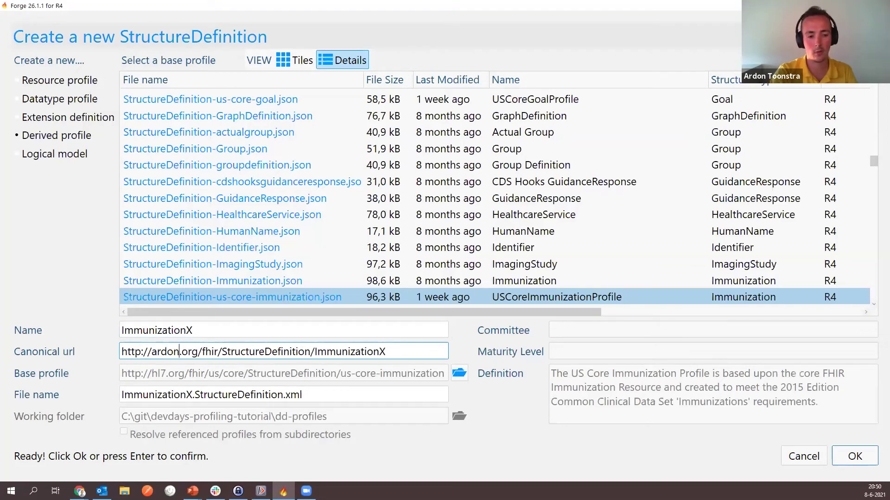
pyautogui.press('Delete')
pyautogui.press('Delete')
pyautogui.press('Delete')
pyautogui.press('Delete')
pyautogui.write('.nl')
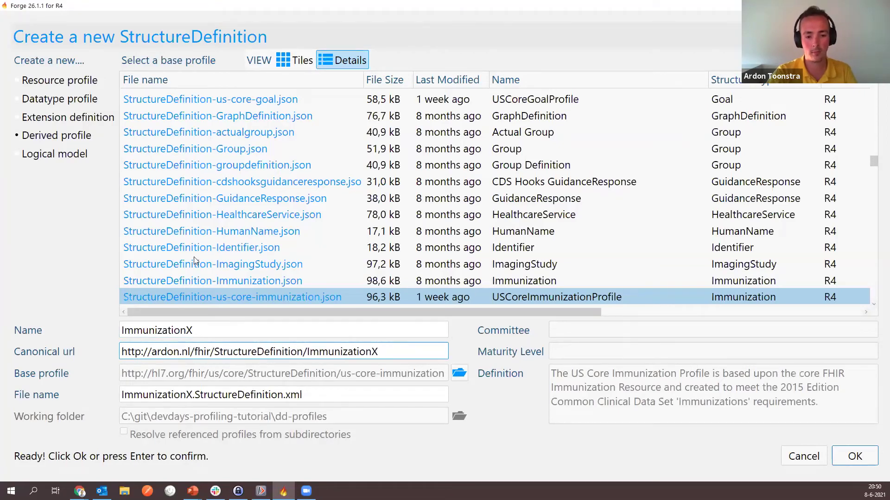
pyautogui.click(852, 457)
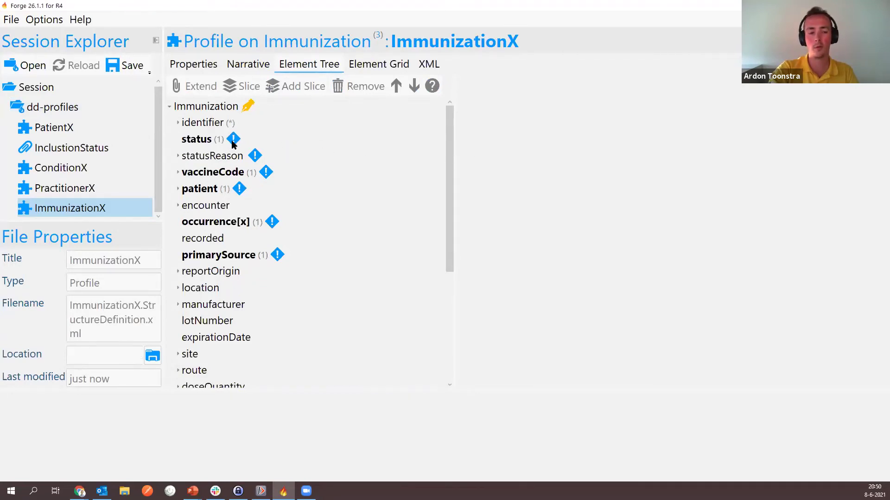
# Step: Examine the must-support flags inherited in the ImmunizationX element tree and the properties of the status element
pyautogui.moveTo(233, 143)
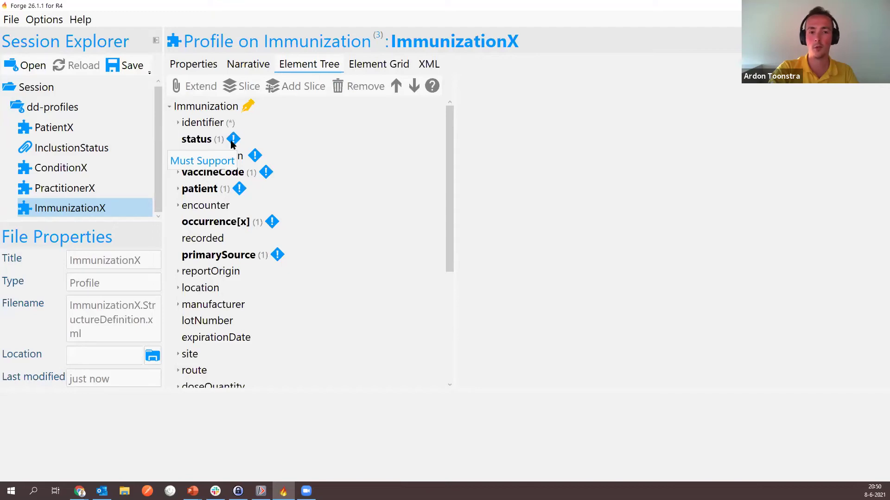
pyautogui.click(284, 143)
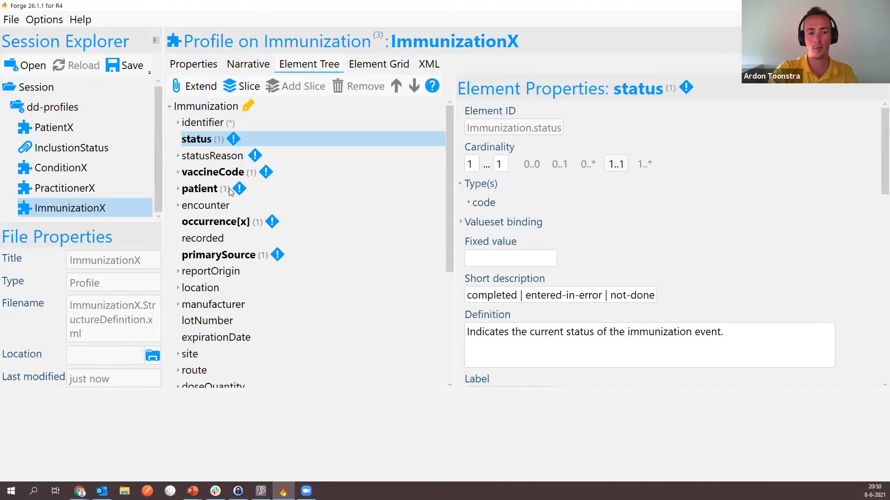
pyautogui.scroll(-3, 223, 165)
pyautogui.scroll(3, 251, 259)
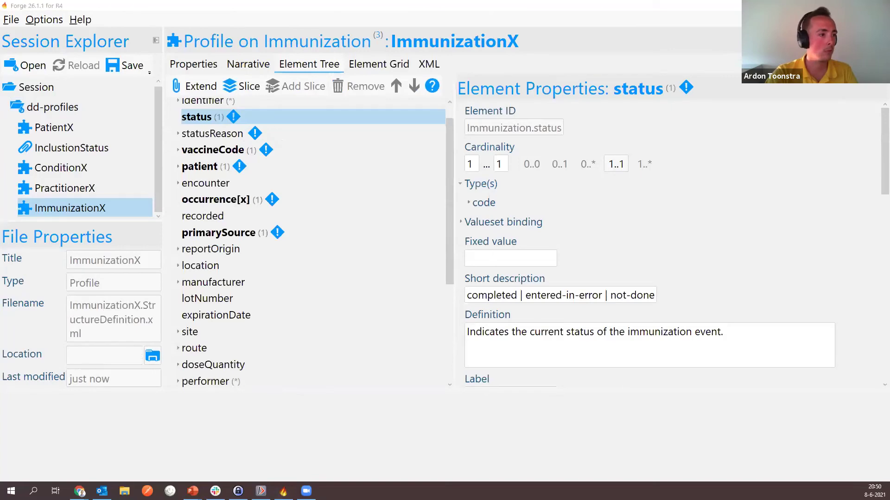
# Step: Switch to the Simplifier tutorial guide in the browser and read Step 5's additional Immunization requirements
pyautogui.hotkey('alt', 'Tab')
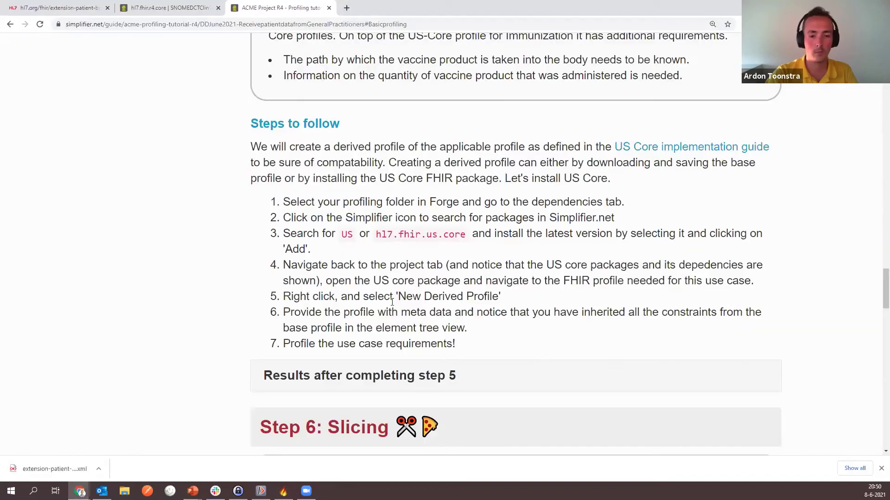
pyautogui.scroll(1, 325, 232)
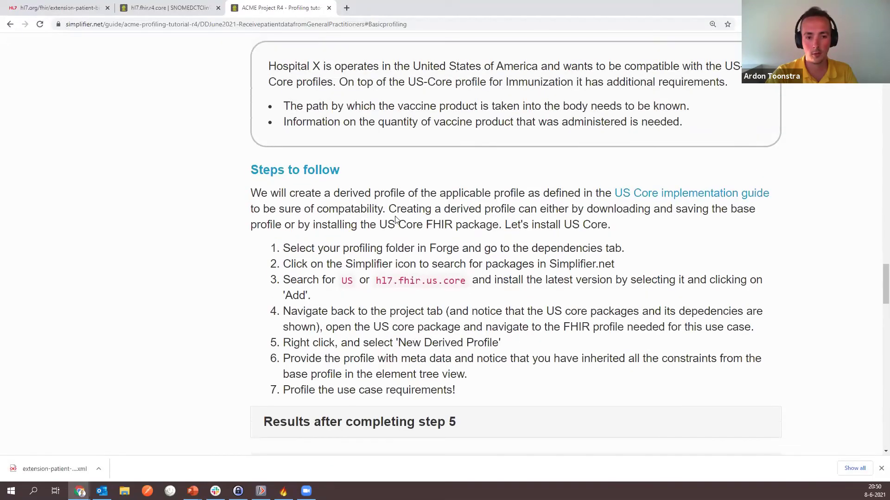
pyautogui.scroll(-1, 322, 195)
pyautogui.scroll(2, 317, 162)
pyautogui.scroll(1, 317, 162)
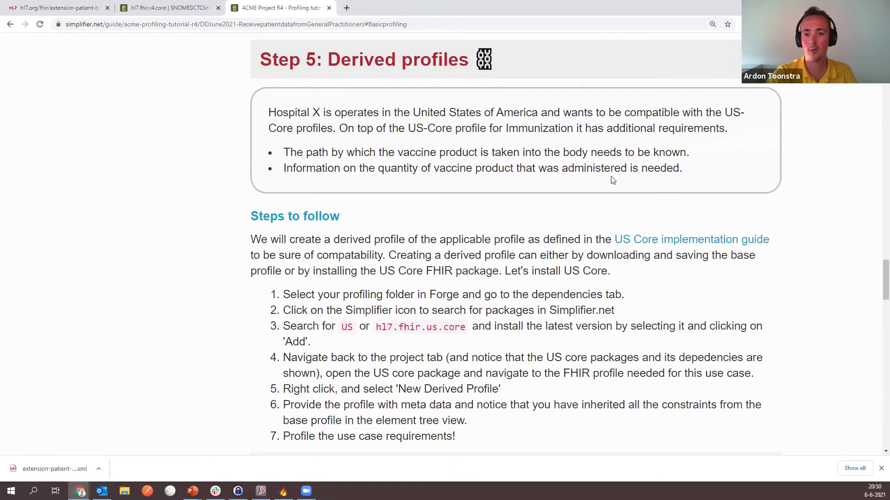
pyautogui.moveTo(337, 154); pyautogui.dragTo(501, 157)
pyautogui.click(525, 154)
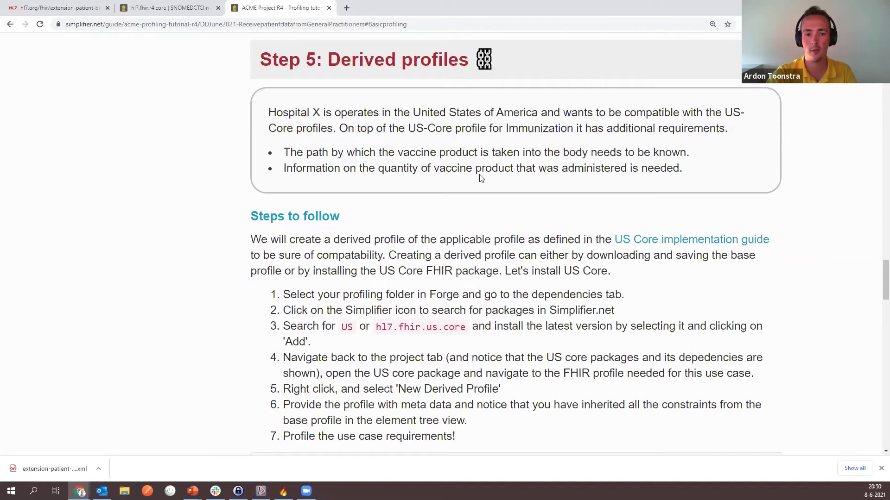
# Step: Switch back to Forge and make the route and doseQuantity elements of ImmunizationX mandatory with cardinality 1..1
pyautogui.hotkey('alt', 'Tab')
pyautogui.scroll(-1, 220, 254)
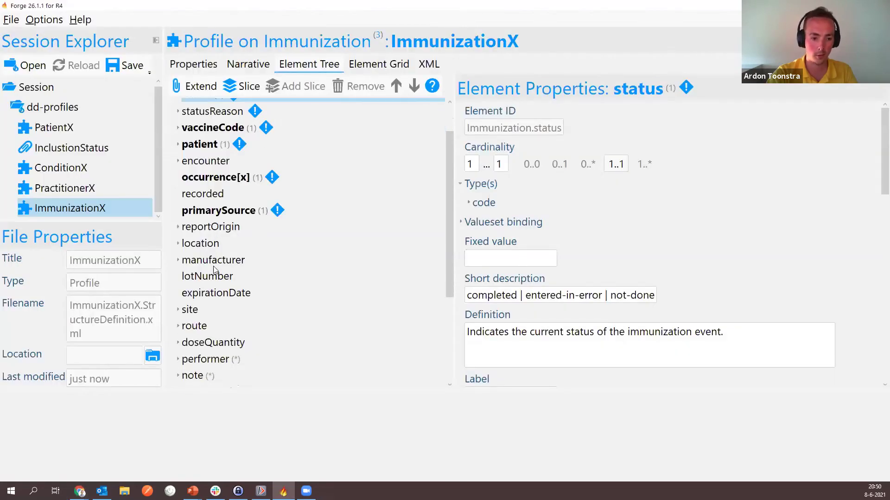
pyautogui.scroll(-1, 217, 283)
pyautogui.scroll(-4, 214, 287)
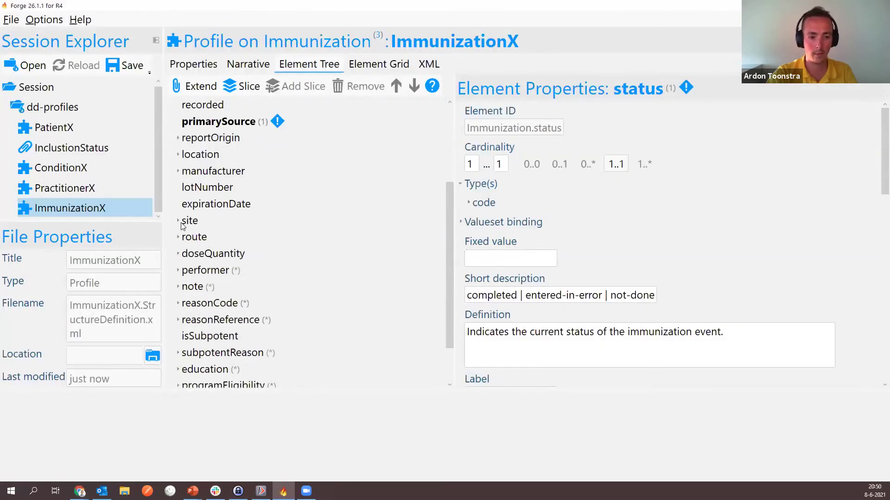
pyautogui.click(329, 237)
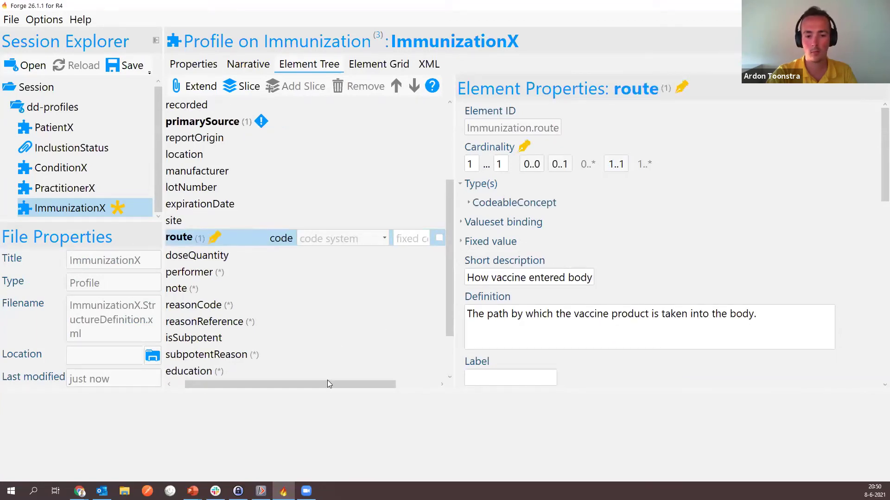
pyautogui.moveTo(328, 382); pyautogui.dragTo(311, 383)
pyautogui.click(232, 255)
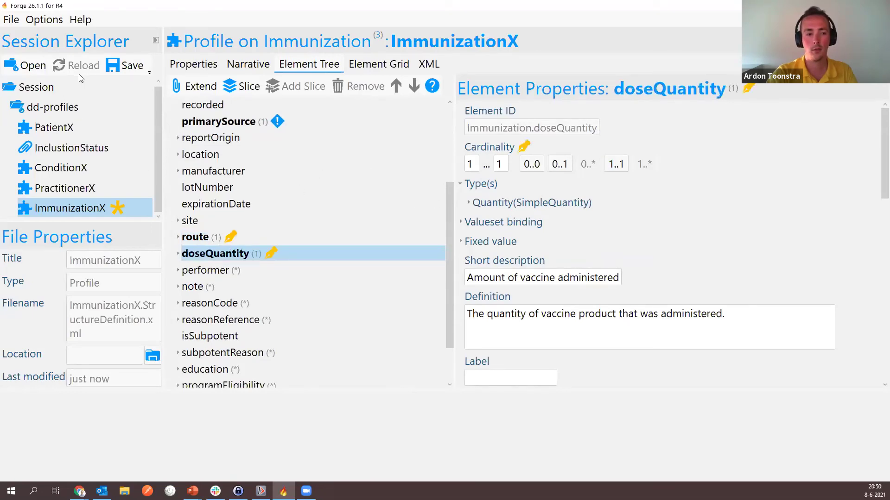
# Step: Save the profile as ImmunizationX.StructureDefinition.xml in the dd-profiles folder and review its element tree
pyautogui.click(125, 65)
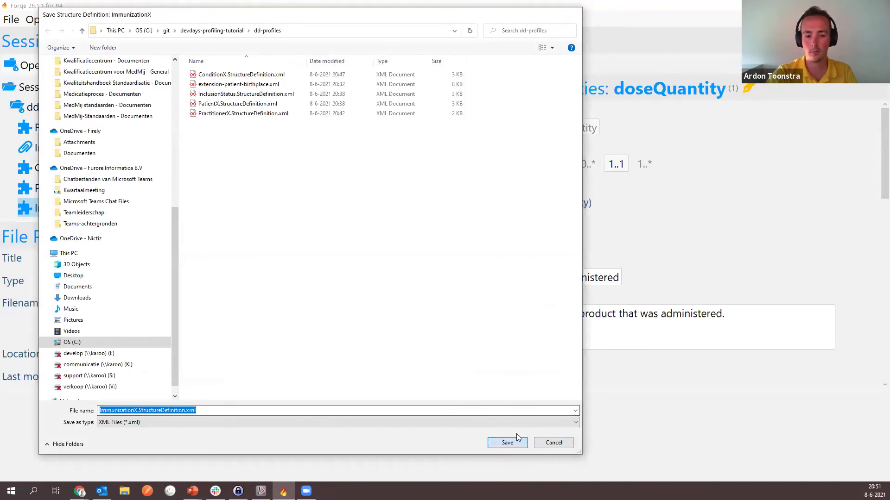
pyautogui.click(517, 437)
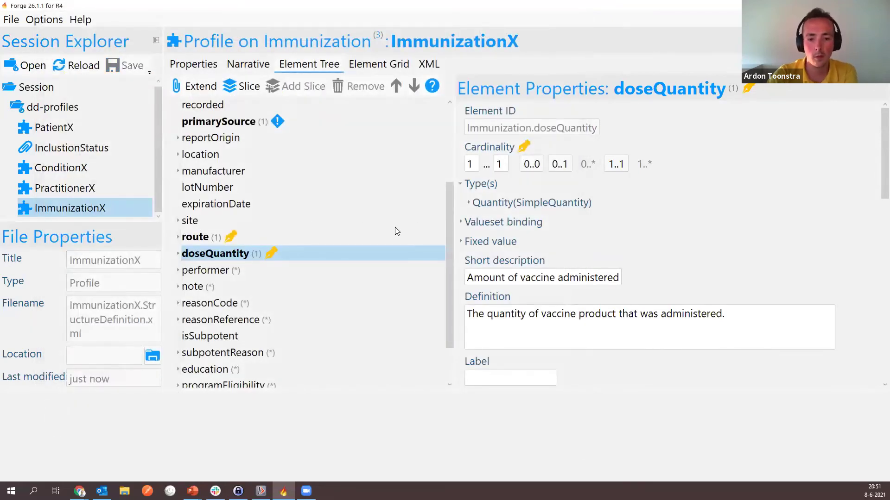
pyautogui.scroll(3, 294, 215)
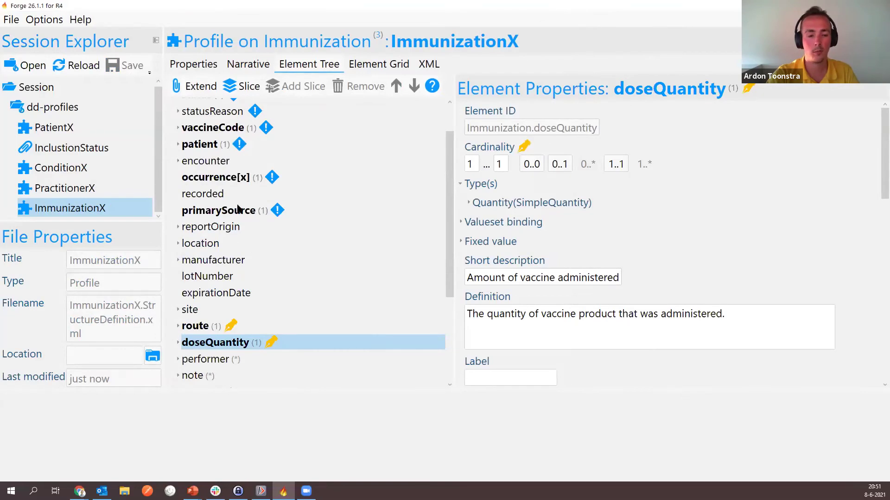
pyautogui.scroll(2, 216, 191)
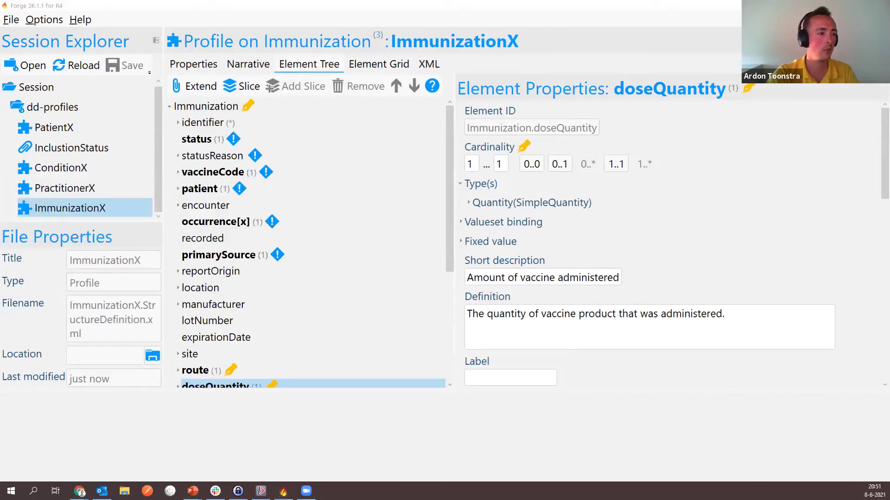
# Step: Switch to the tutorial guide in the browser and read the requirements and instructions of Step 6: Slicing
pyautogui.hotkey('alt', 'Tab')
pyautogui.scroll(-6, 250, 264)
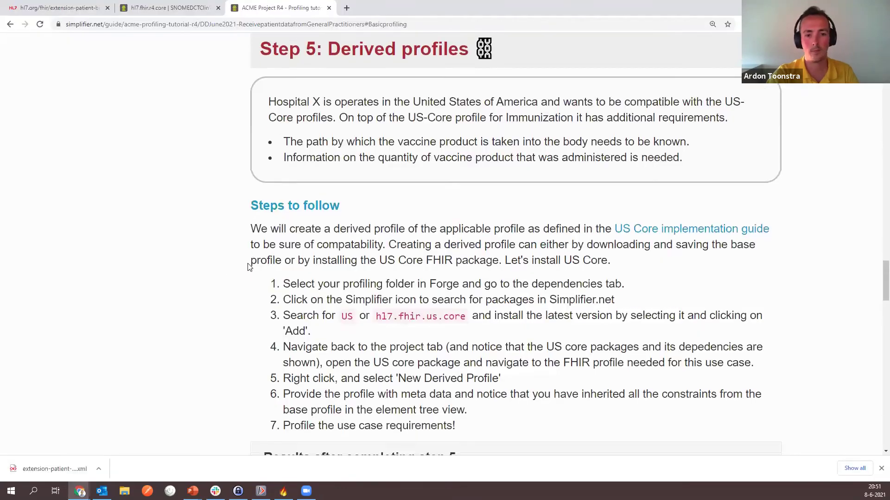
pyautogui.scroll(-2, 246, 253)
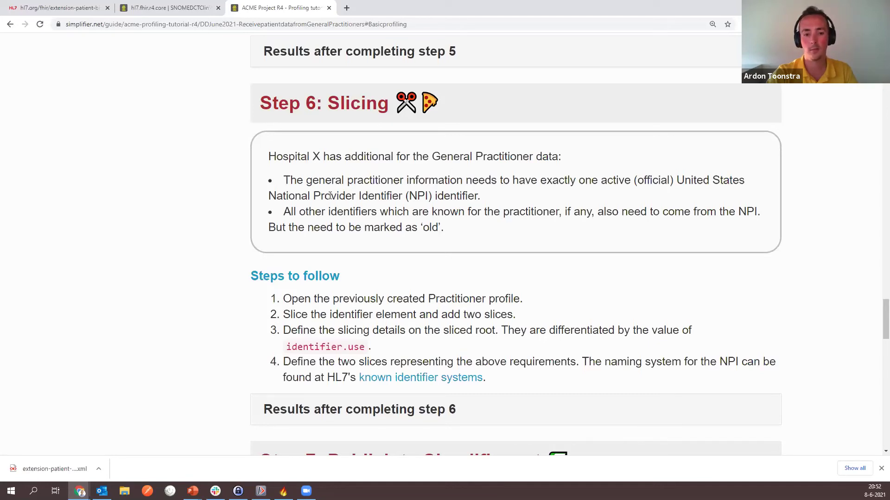
# Step: Switch back to Forge, open the element tree of the PractitionerX profile and select its identifier element
pyautogui.hotkey('alt', 'Tab')
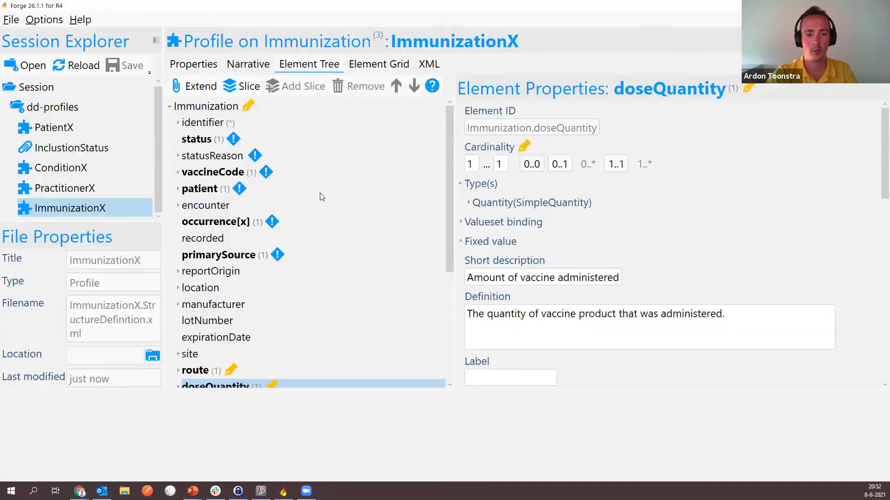
pyautogui.click(146, 190)
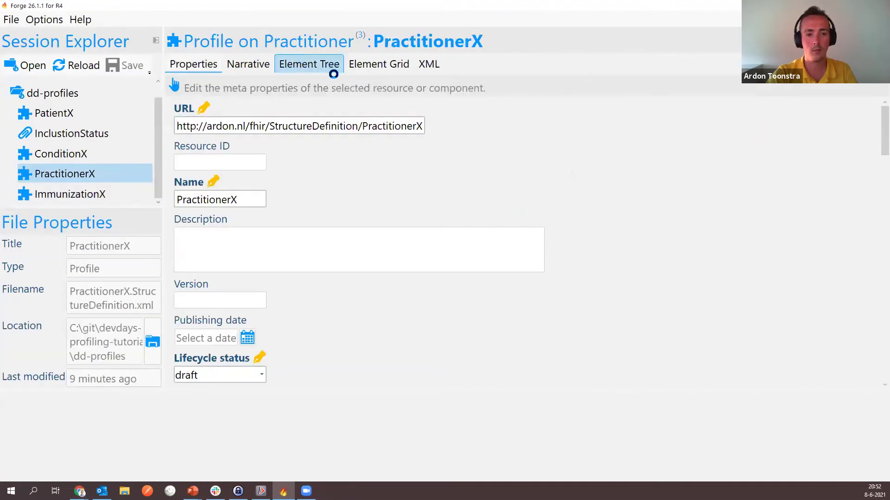
pyautogui.click(332, 68)
pyautogui.click(177, 157)
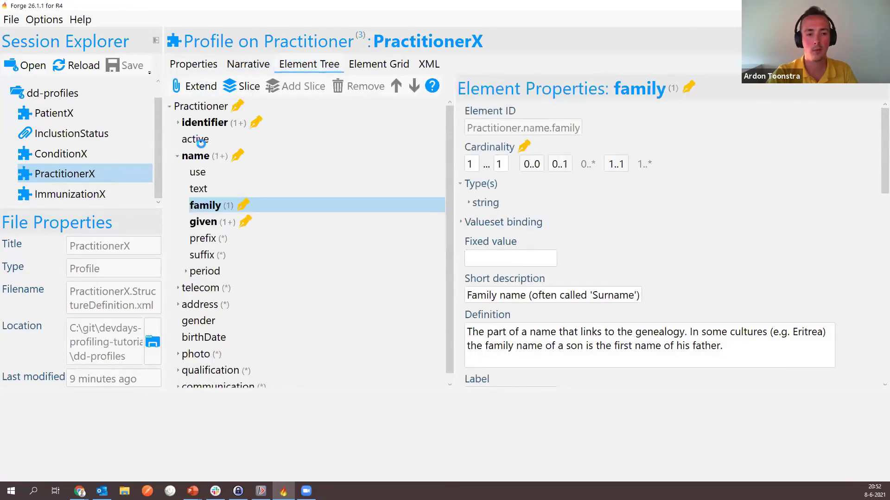
pyautogui.click(190, 126)
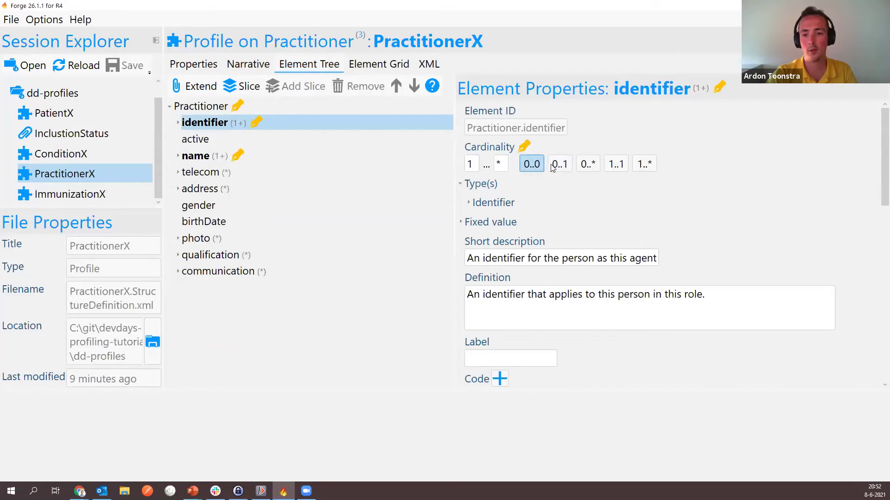
# Step: Try cardinality 0..* on the PractitionerX identifier element and return it to 1..*
pyautogui.click(586, 164)
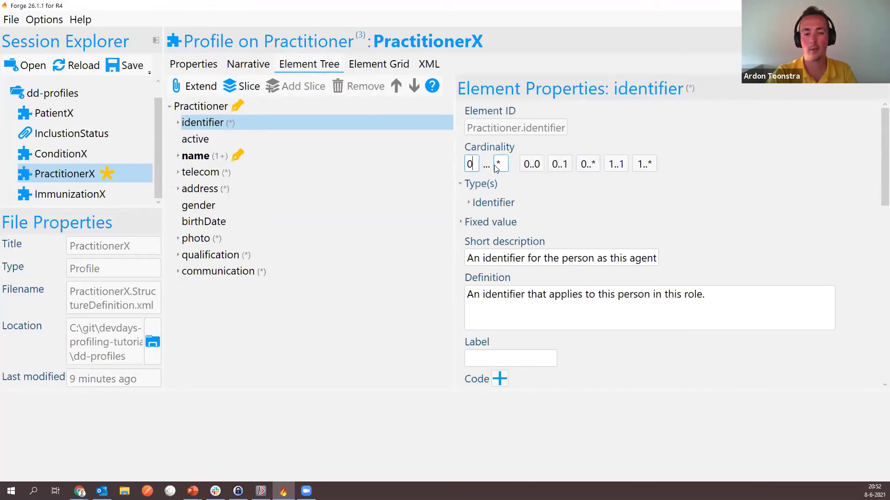
pyautogui.moveTo(218, 131)
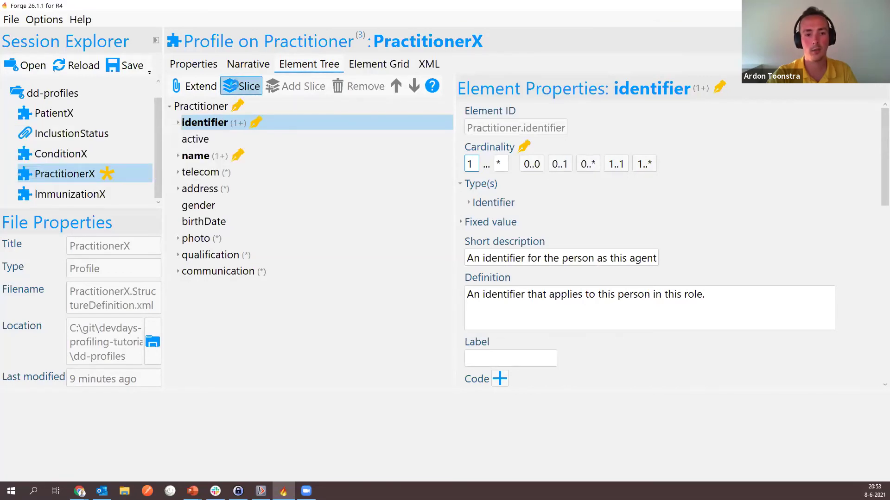
# Step: Slice the identifier element of PractitionerX and add two slices to it
pyautogui.click(240, 87)
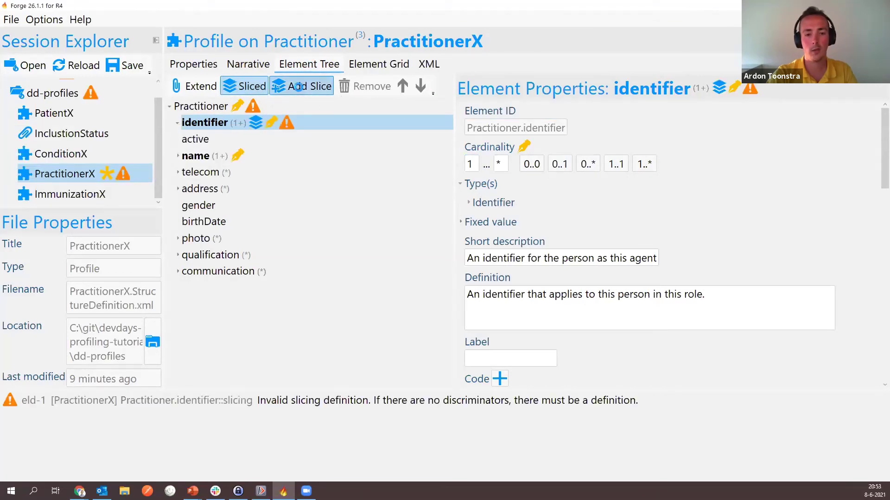
pyautogui.click(297, 87)
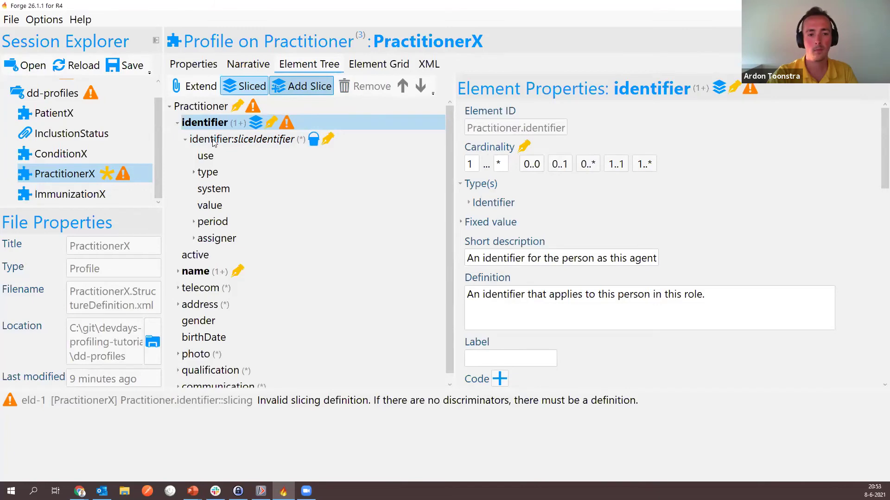
# Step: Rename the first identifier slice to activeNPI, copying the abbreviation NPI from the Step 6 text in the browser guide
pyautogui.click(229, 139)
pyautogui.click(480, 158)
pyautogui.hotkey('ctrl', 'a')
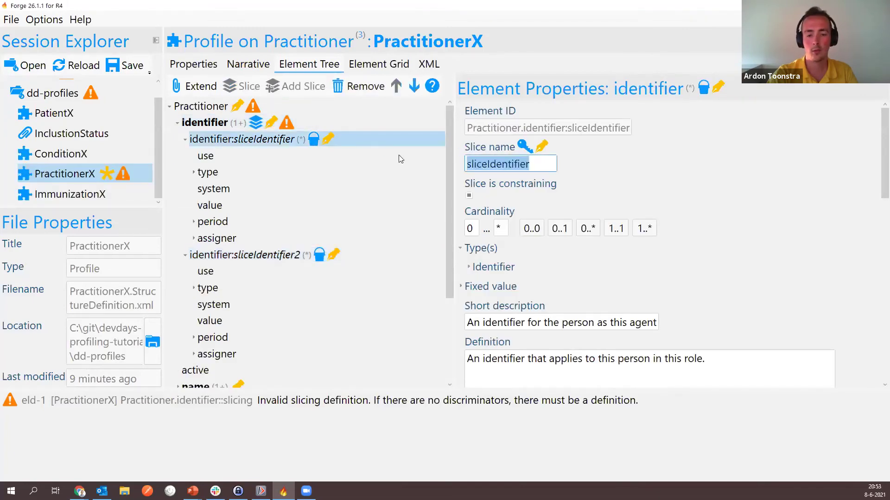
pyautogui.write('active')
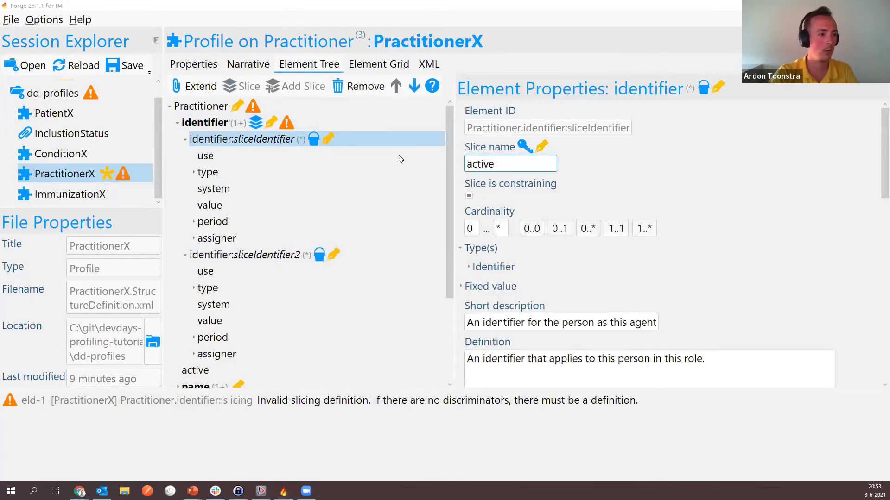
pyautogui.hotkey('alt', 'Tab')
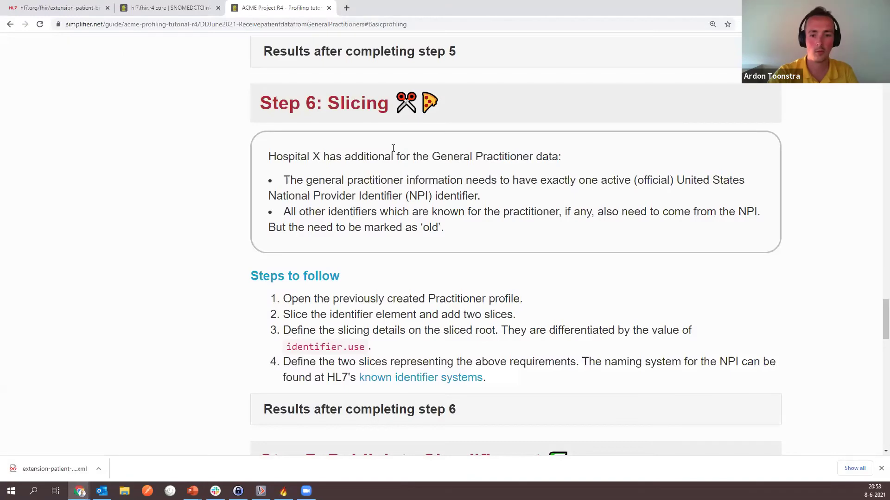
pyautogui.doubleClick(413, 197)
pyautogui.hotkey('ctrl', 'c')
pyautogui.hotkey('alt', 'Tab')
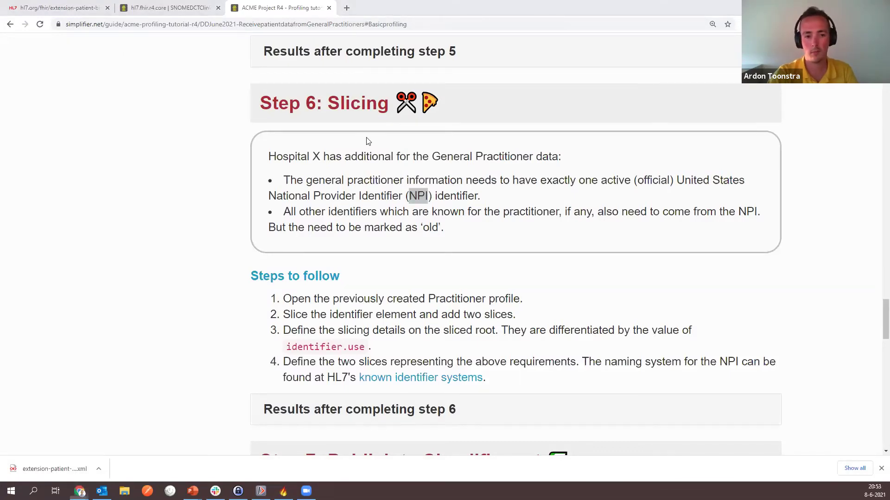
pyautogui.hotkey('ctrl', 'v')
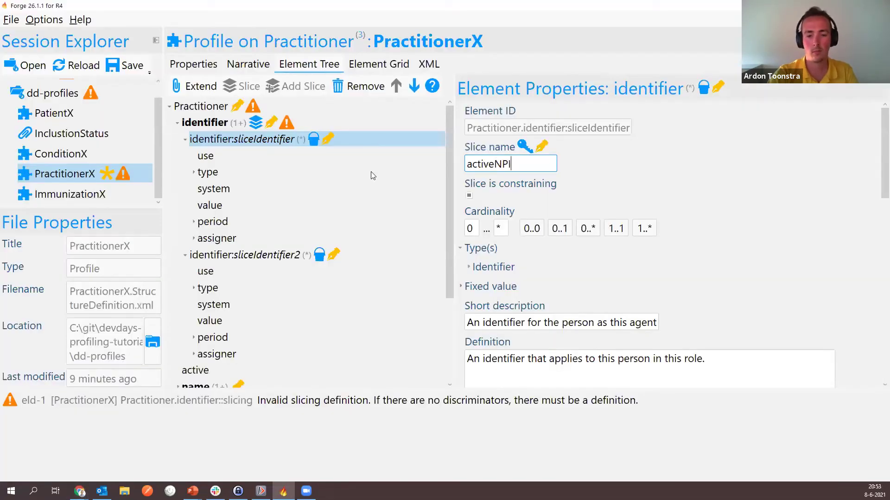
# Step: Rename the second identifier slice to oldNPI
pyautogui.click(247, 257)
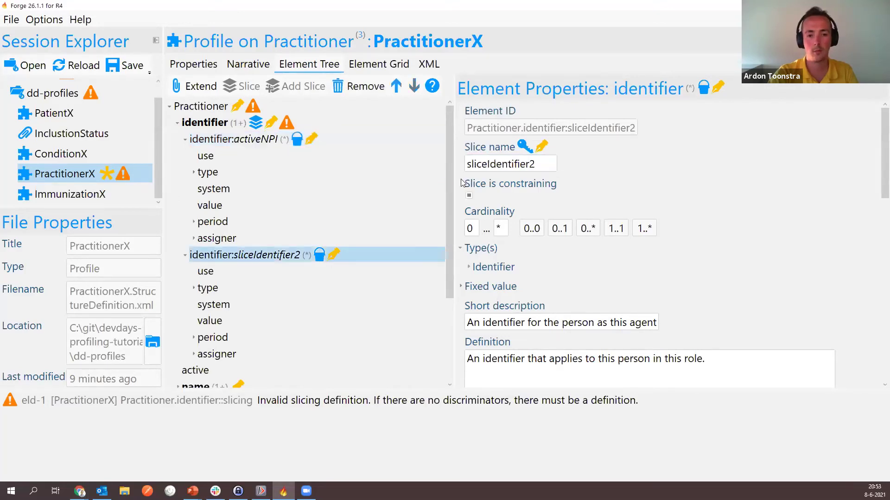
pyautogui.doubleClick(515, 165)
pyautogui.hotkey('ctrl', 'v')
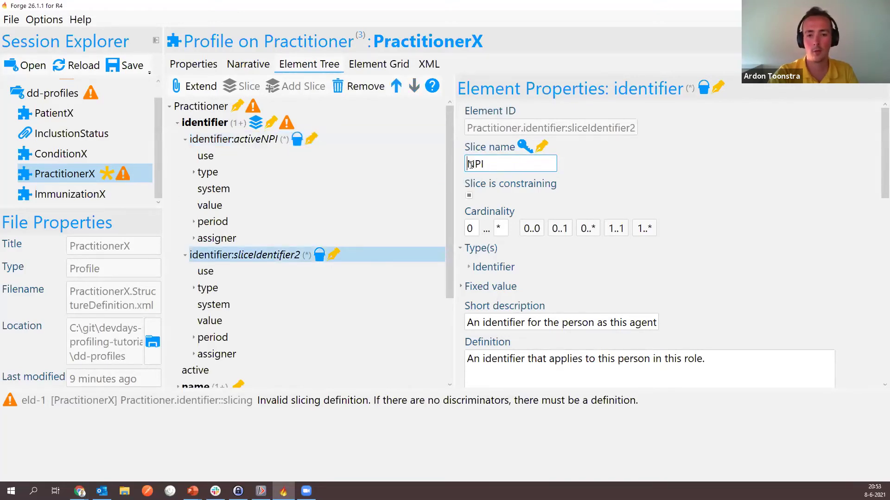
pyautogui.write('old')
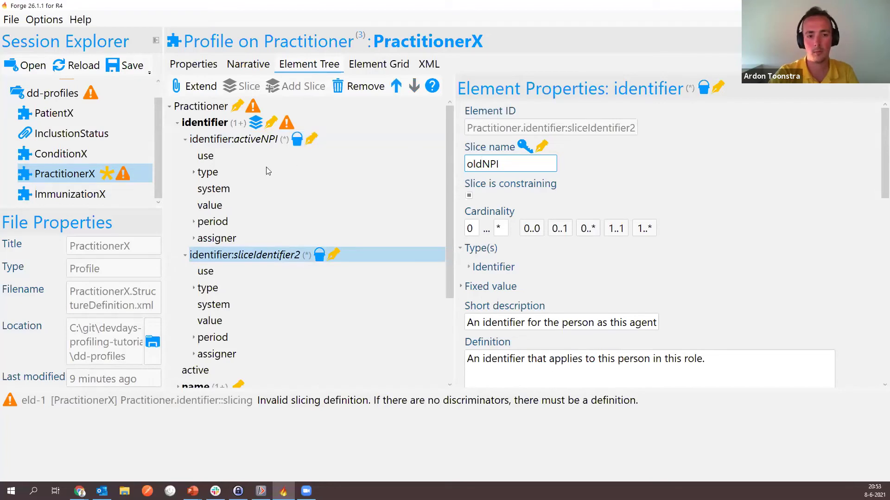
# Step: Give the use element of the activeNPI slice the fixed value official and cardinality 1..1
pyautogui.click(218, 156)
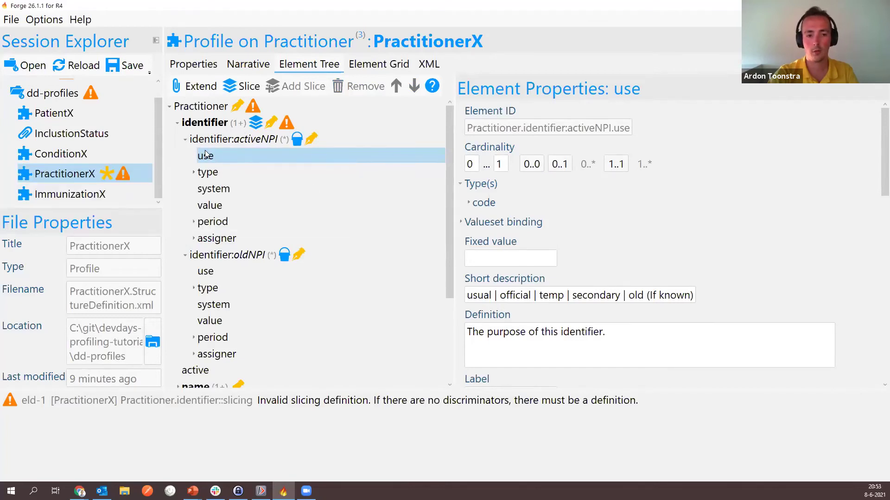
pyautogui.doubleClick(514, 295)
pyautogui.hotkey('ctrl', 'c')
pyautogui.click(486, 259)
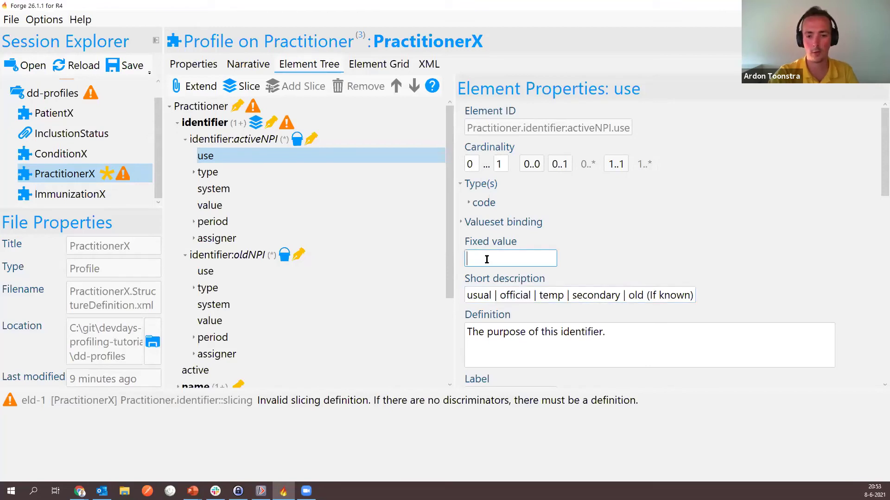
pyautogui.hotkey('ctrl', 'v')
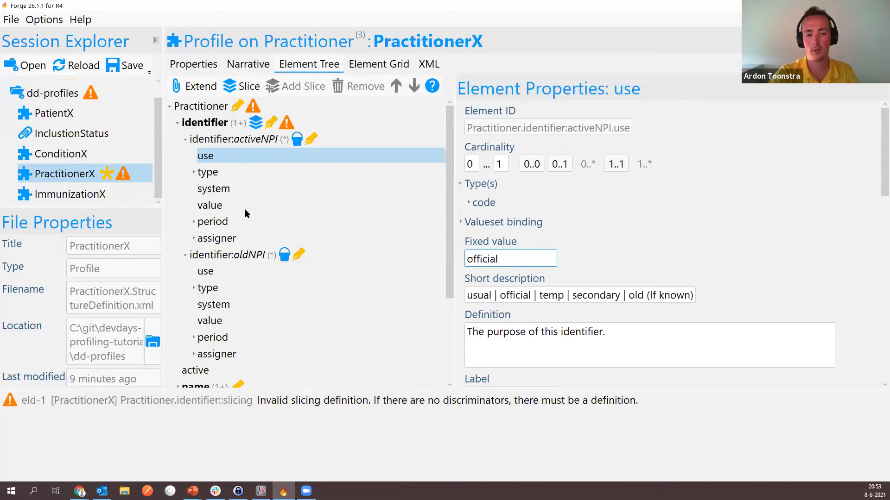
pyautogui.click(615, 164)
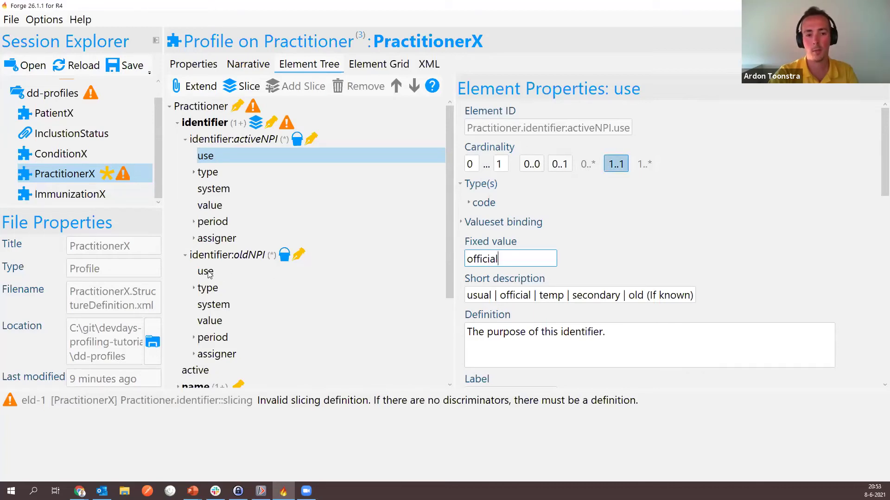
# Step: Give the use element of the oldNPI slice the fixed value old and cardinality 1..1
pyautogui.click(421, 271)
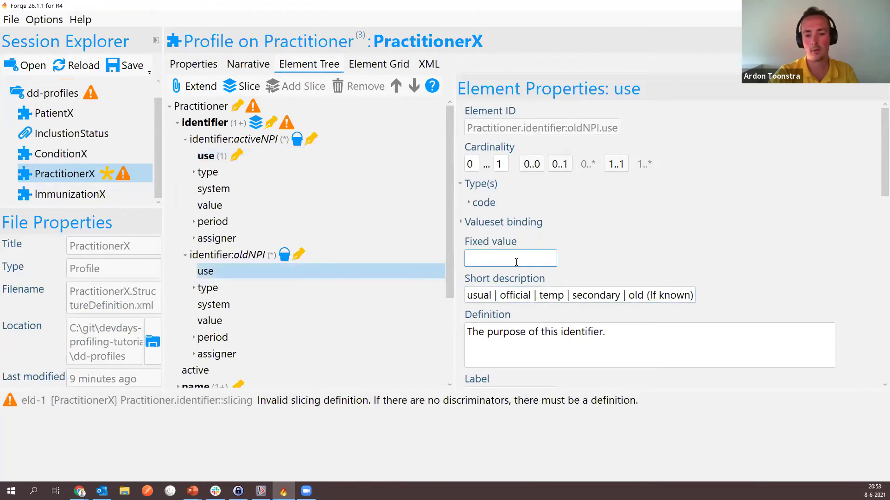
pyautogui.write('old')
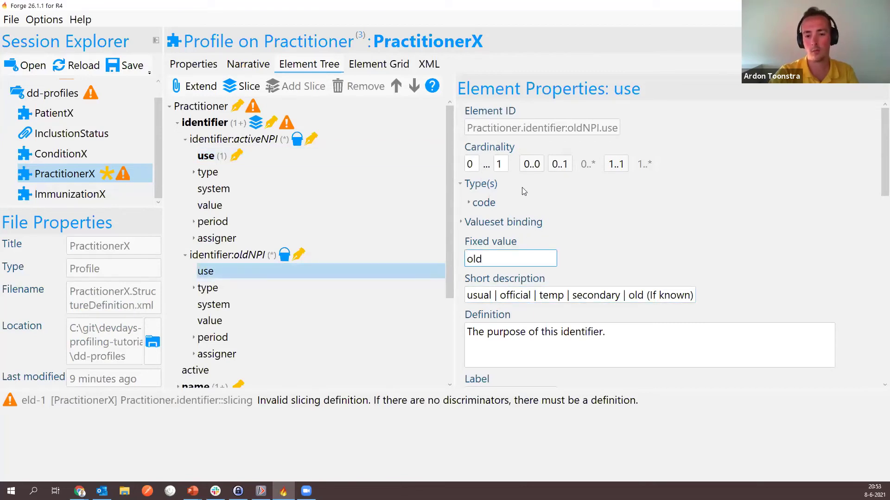
pyautogui.click(613, 165)
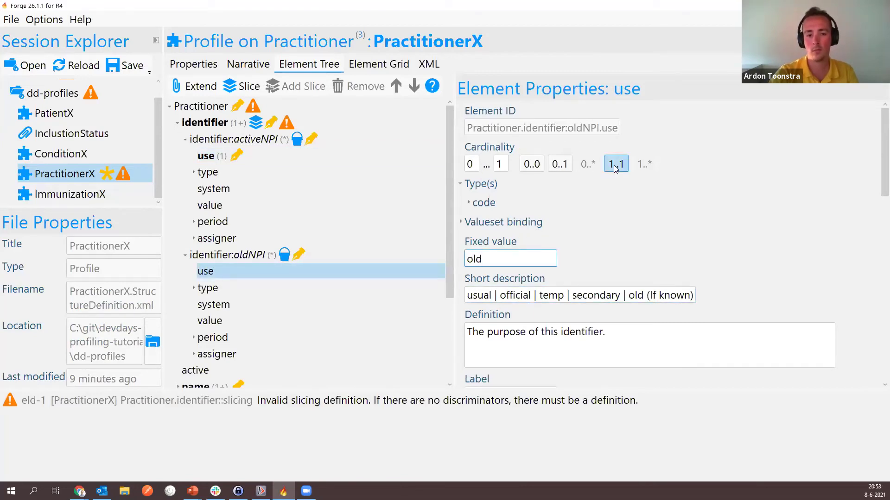
# Step: Set the cardinality of the activeNPI slice to 1..1 and select the oldNPI slice
pyautogui.click(241, 141)
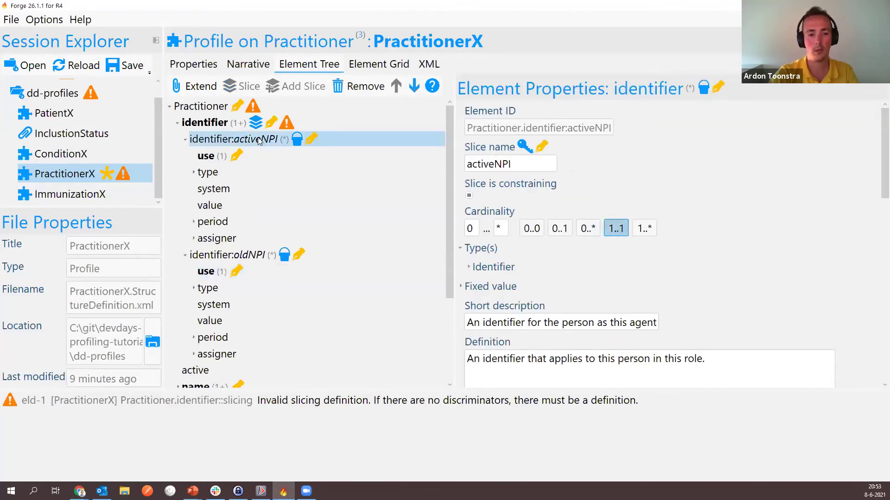
pyautogui.click(260, 258)
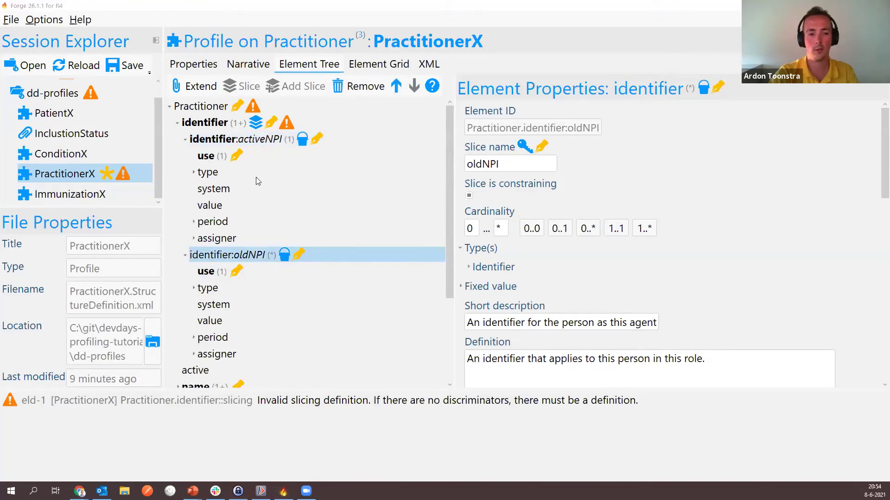
# Step: Switch to the tutorial guide in the browser and open its known identifier systems link in a new tab
pyautogui.hotkey('alt', 'Tab')
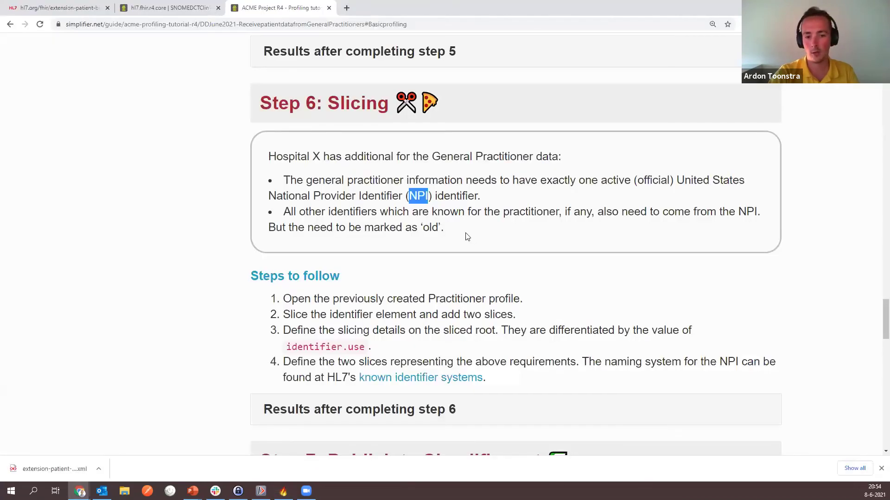
pyautogui.click(427, 221)
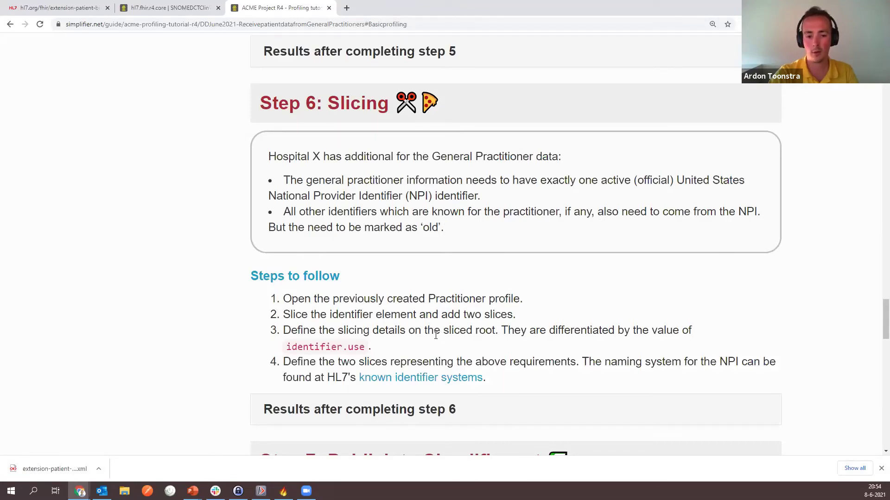
pyautogui.rightClick(397, 380)
pyautogui.click(443, 255)
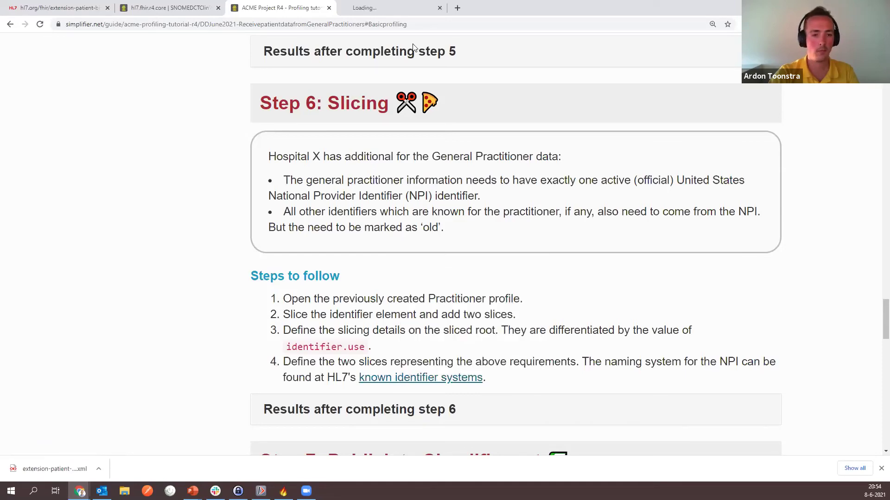
pyautogui.click(390, 8)
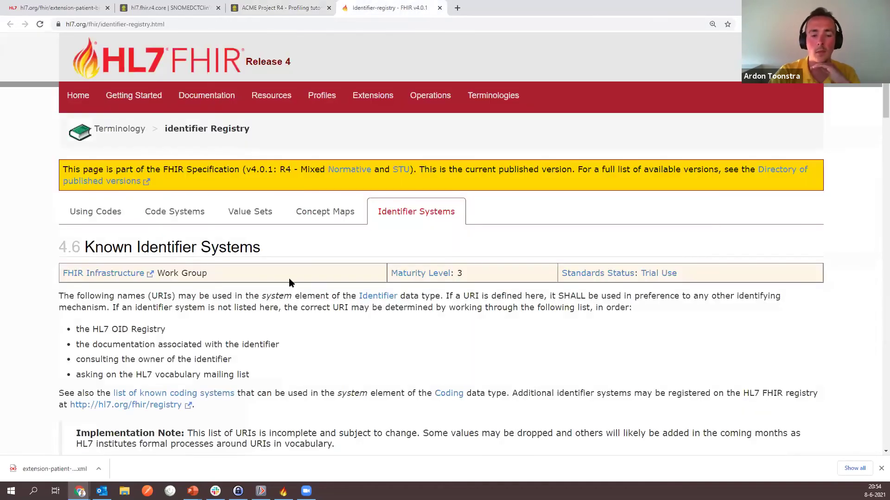
pyautogui.scroll(-2, 288, 278)
pyautogui.scroll(2, 214, 234)
pyautogui.scroll(-3, 210, 235)
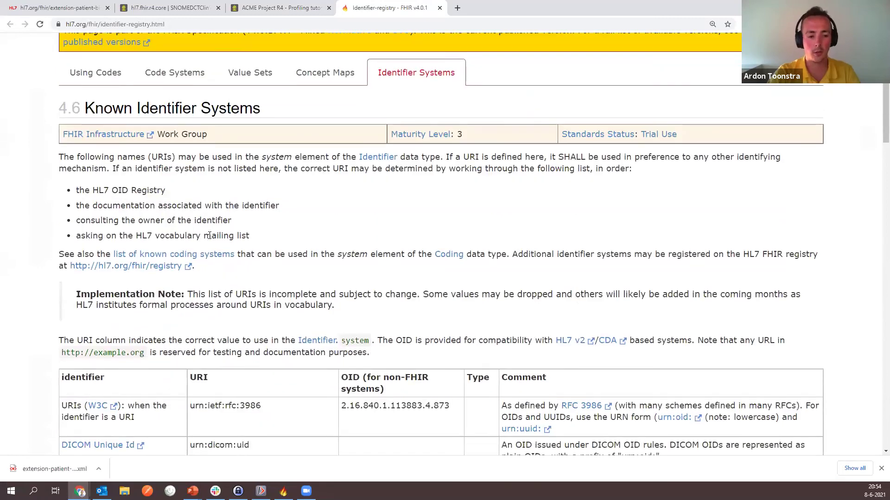
pyautogui.hotkey('ctrl', 'f')
pyautogui.write('npi')
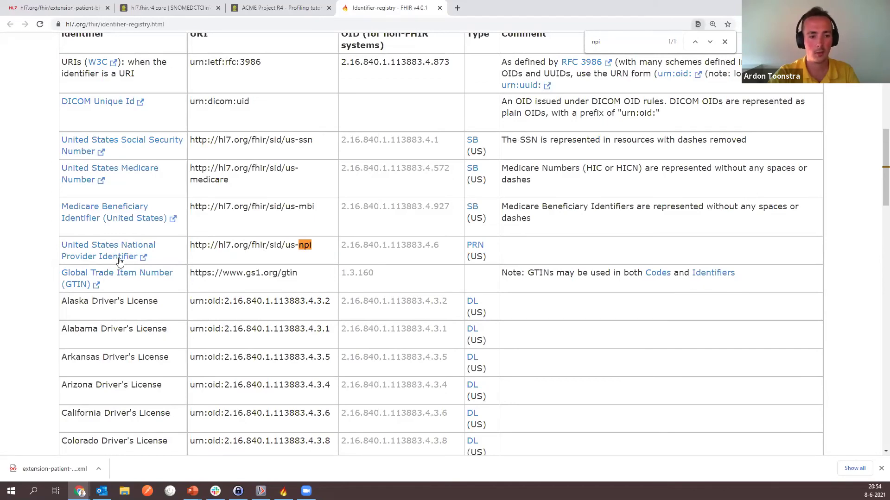
pyautogui.scroll(2, 193, 134)
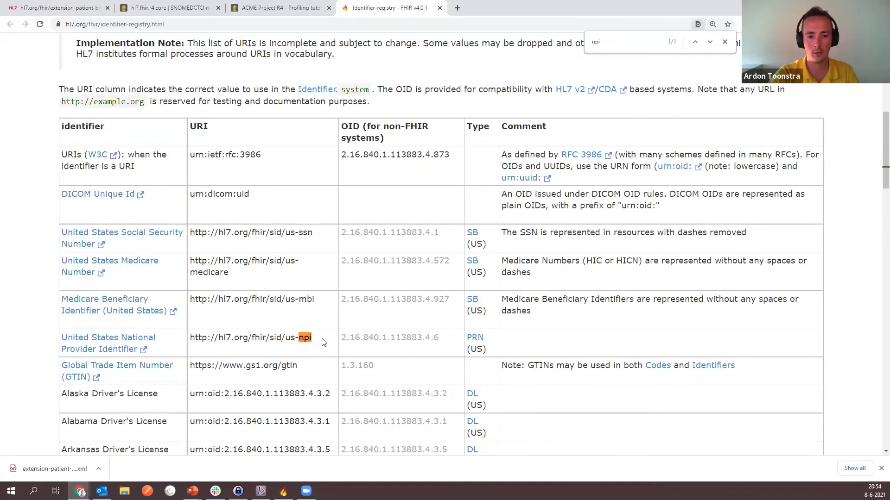
pyautogui.moveTo(313, 340)
pyautogui.mouseDown()
pyautogui.moveTo(192, 338)
pyautogui.moveTo(315, 341)
pyautogui.mouseUp()
pyautogui.hotkey('ctrl', 'c')
pyautogui.click(194, 337)
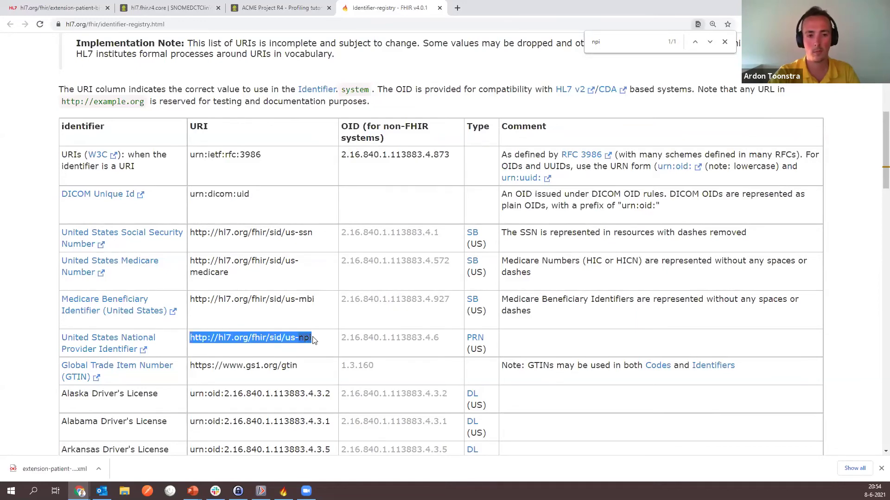
pyautogui.click(283, 490)
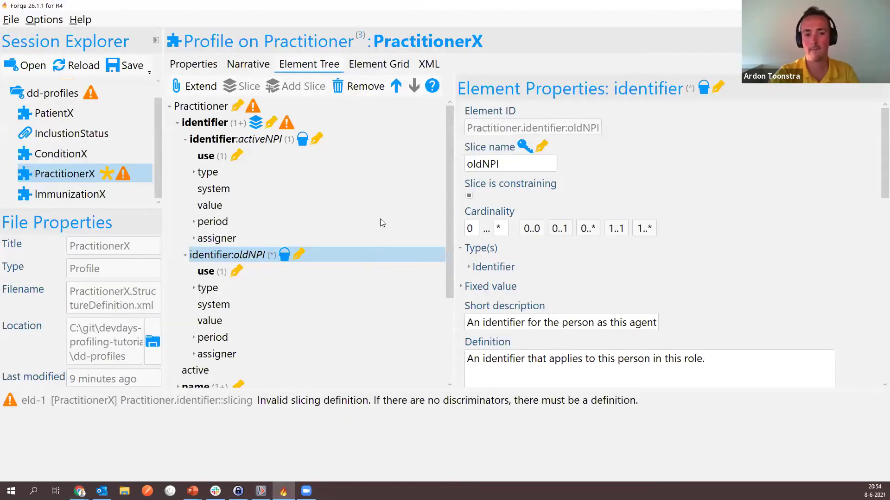
pyautogui.click(217, 190)
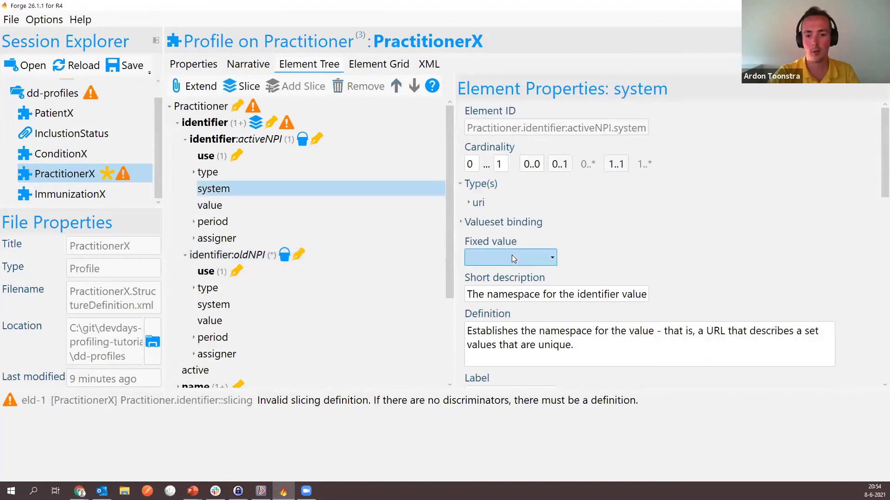
pyautogui.scroll(-2, 504, 250)
pyautogui.click(486, 213)
pyautogui.hotkey('ctrl', 'v')
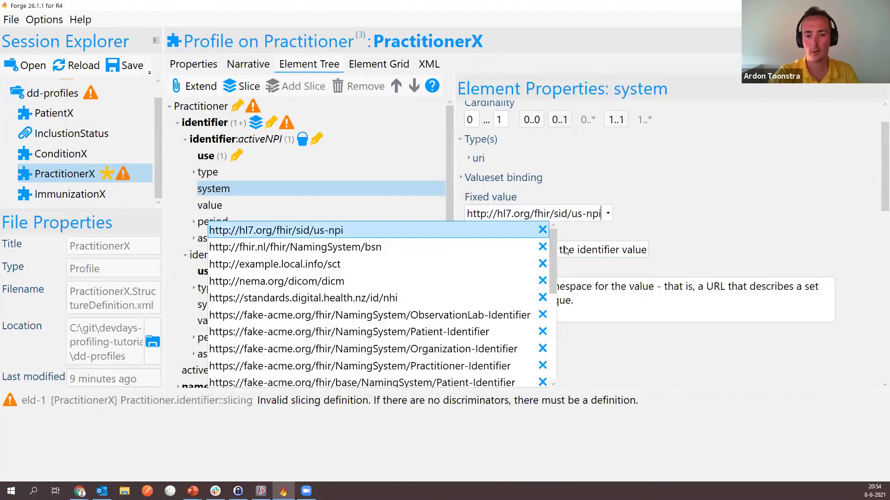
pyautogui.press('Return')
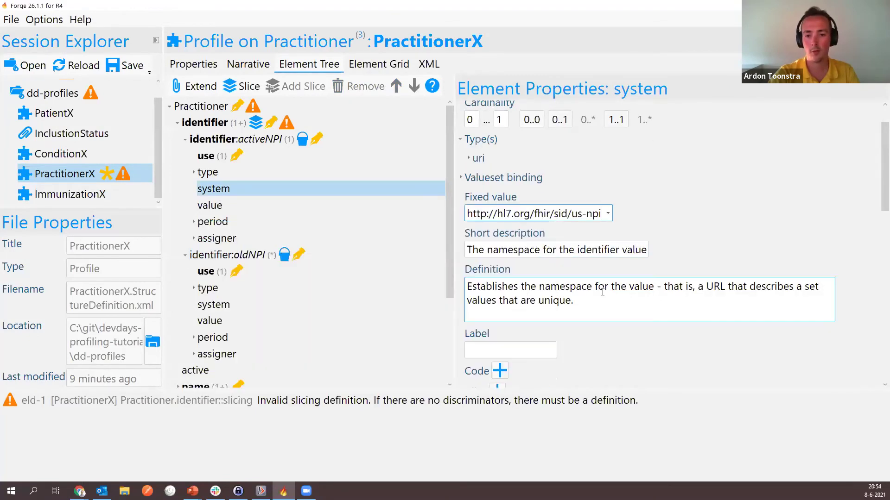
pyautogui.click(611, 122)
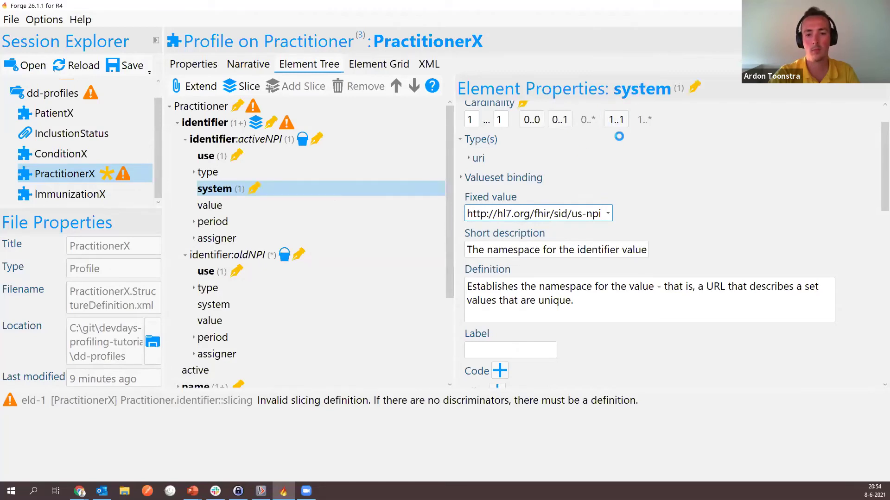
pyautogui.press('Down')
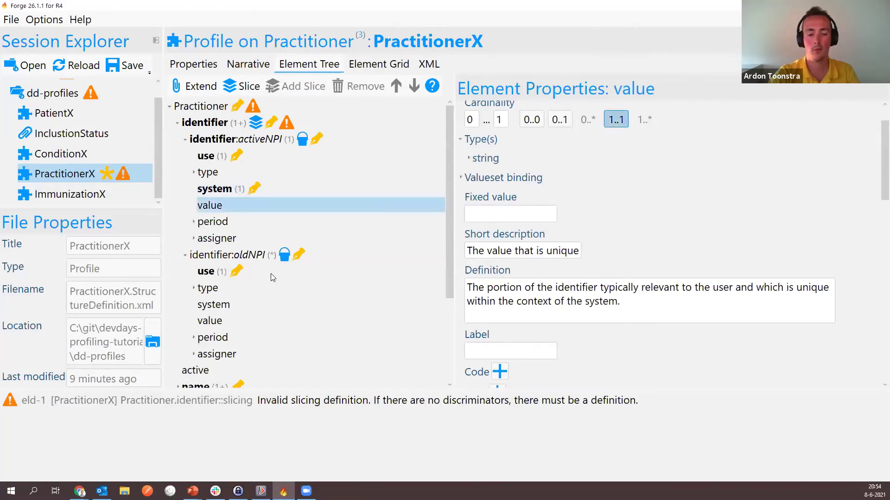
pyautogui.click(220, 308)
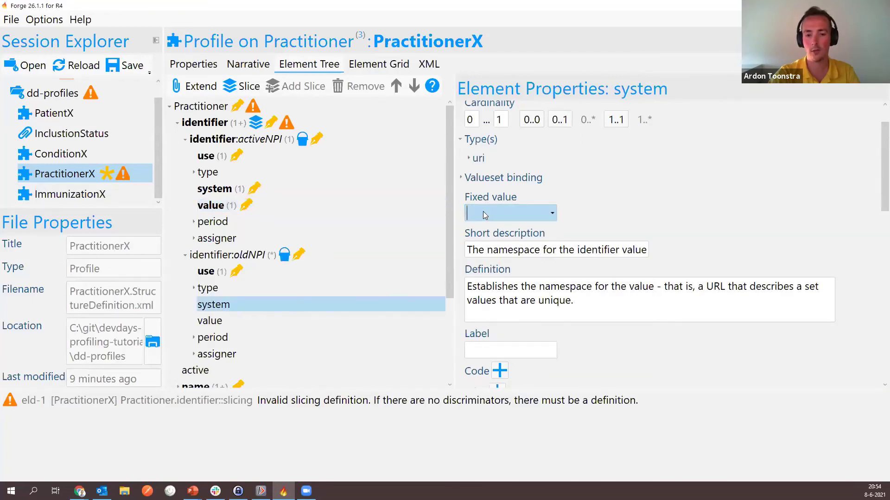
pyautogui.write('http://hl7.org/fhir/sid/us-npi')
pyautogui.press('Return')
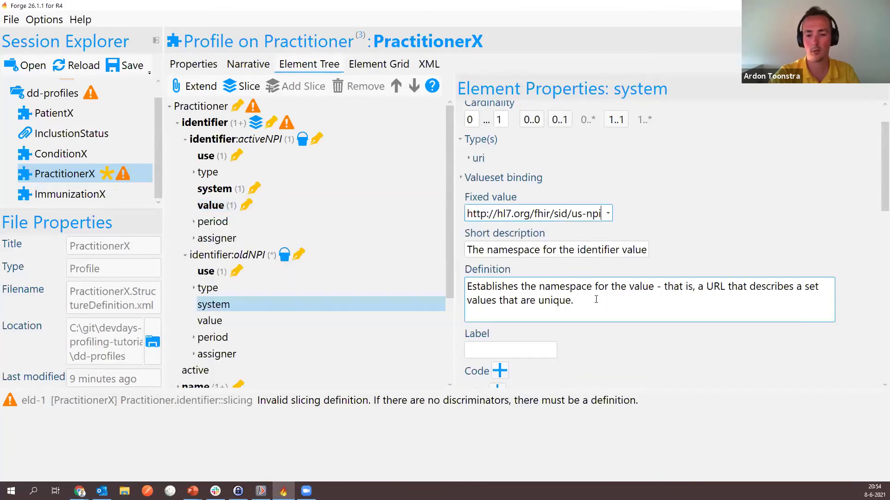
# Step: Set cardinality 1..1 on the system and value elements of the oldNPI slice
pyautogui.click(619, 119)
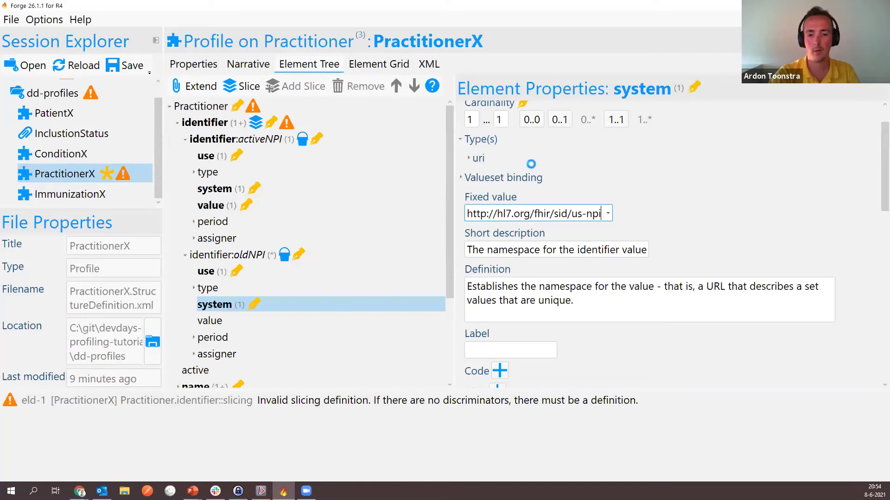
pyautogui.press('Down')
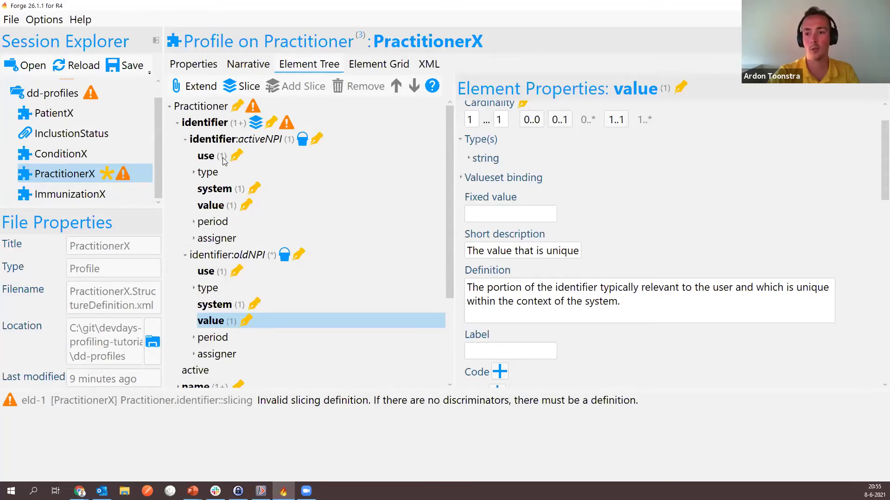
# Step: Add a discriminator of type value with path use to the slicing details of the root identifier element
pyautogui.click(223, 126)
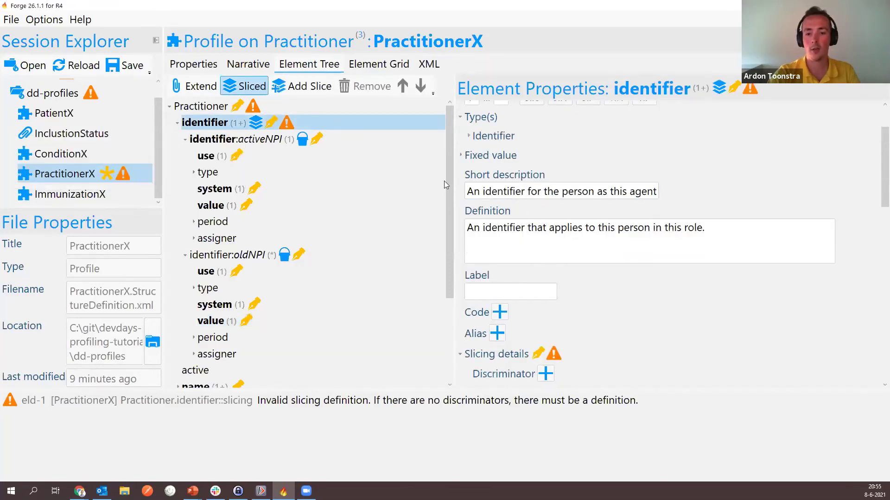
pyautogui.scroll(-3, 527, 211)
pyautogui.scroll(-3, 539, 253)
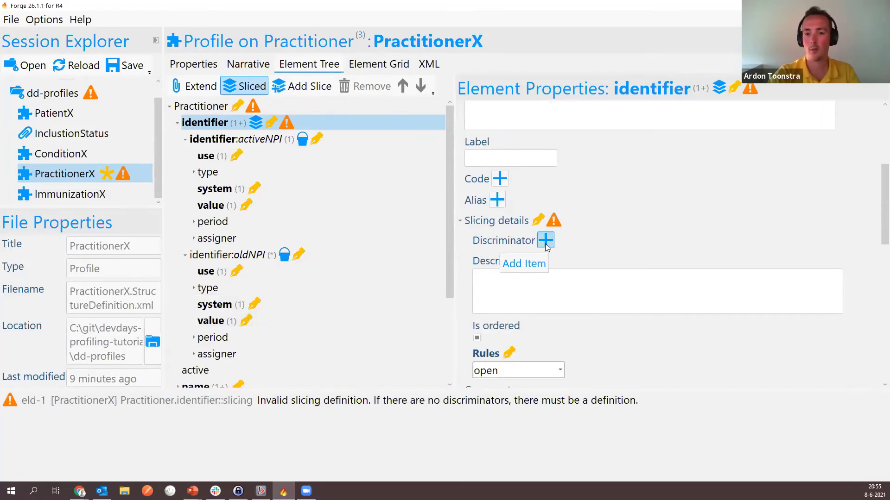
pyautogui.click(545, 241)
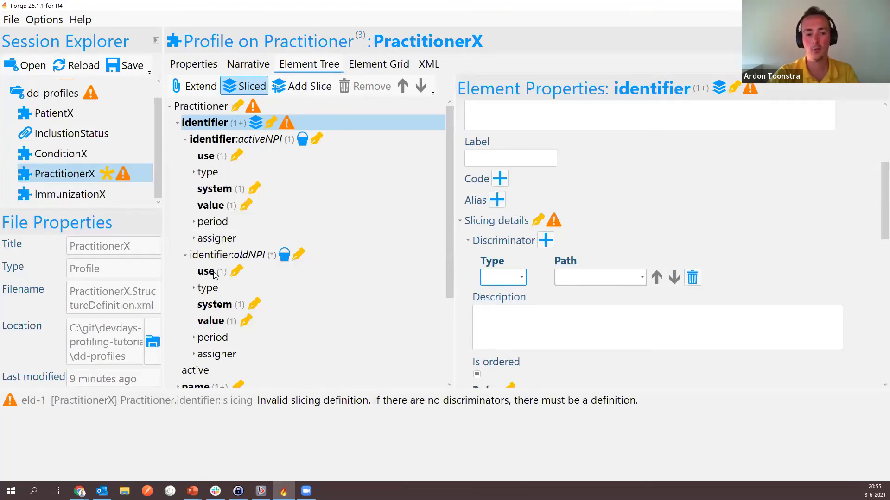
pyautogui.click(503, 277)
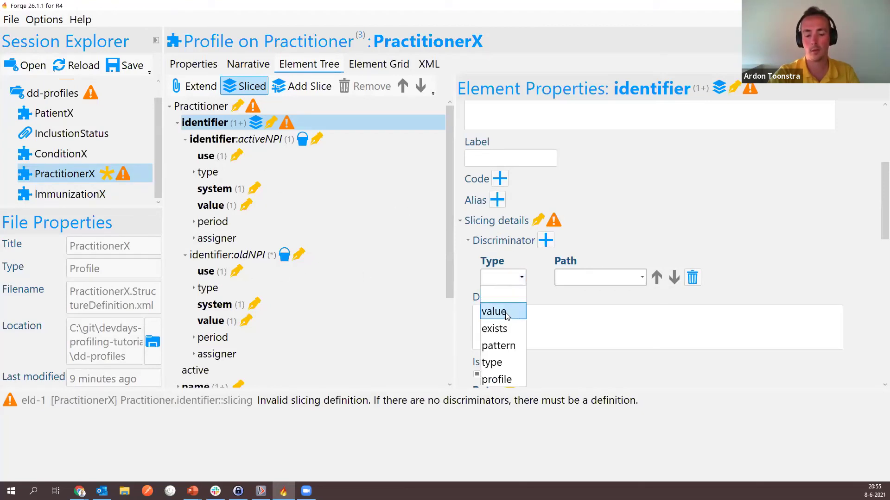
pyautogui.click(574, 277)
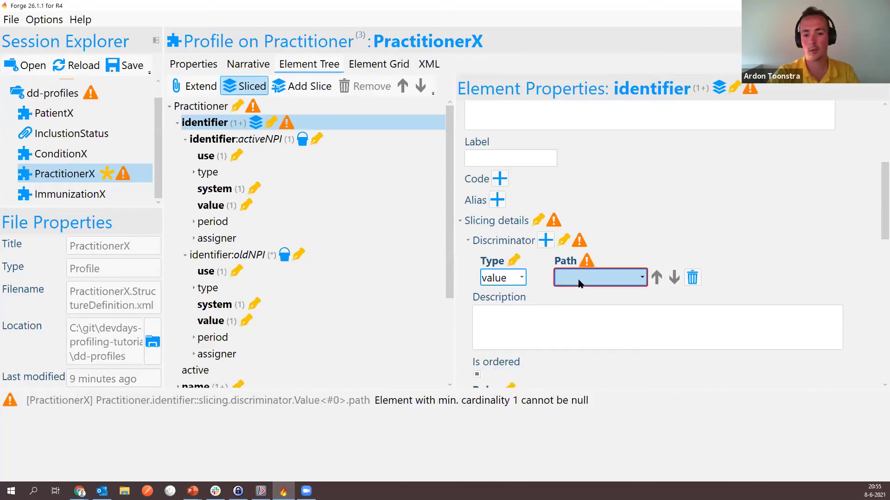
pyautogui.click(530, 328)
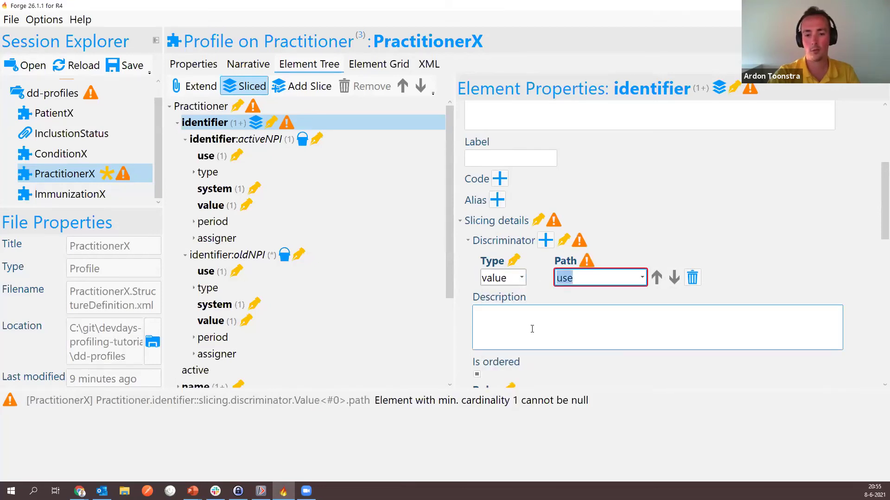
pyautogui.press('Tab')
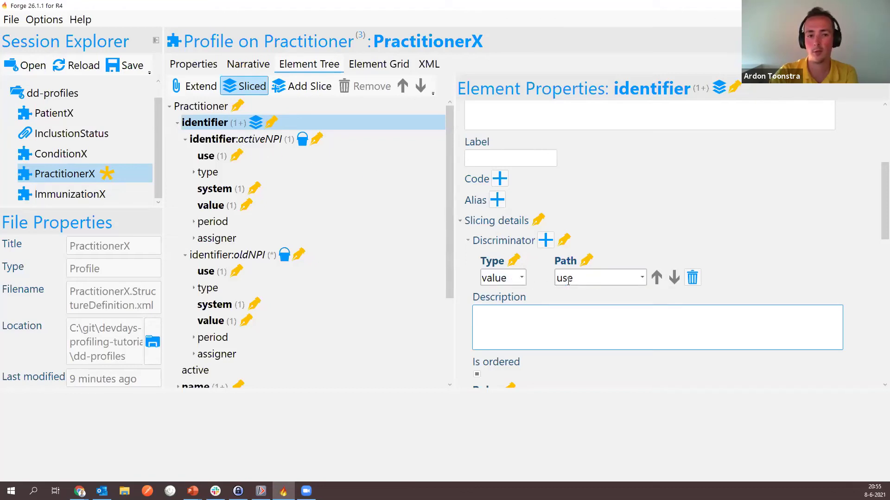
# Step: Collapse the activeNPI and oldNPI slices in the element tree and save the PractitionerX profile
pyautogui.click(185, 140)
pyautogui.click(185, 156)
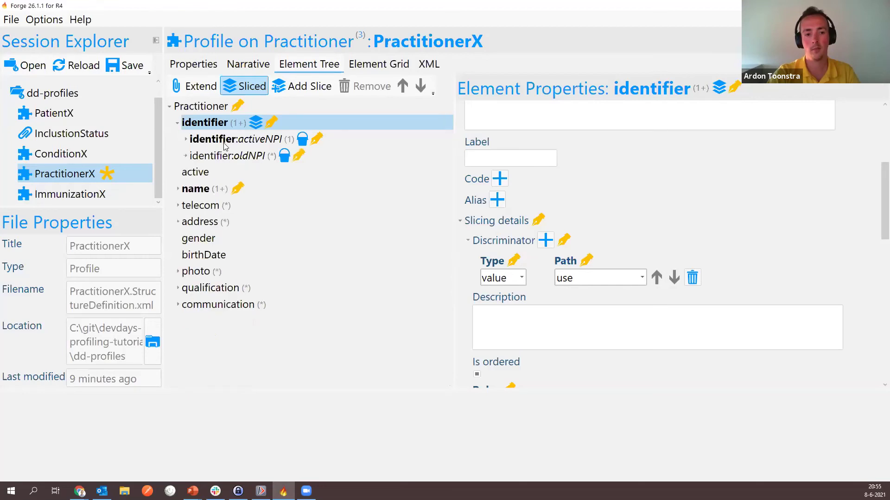
pyautogui.click(125, 65)
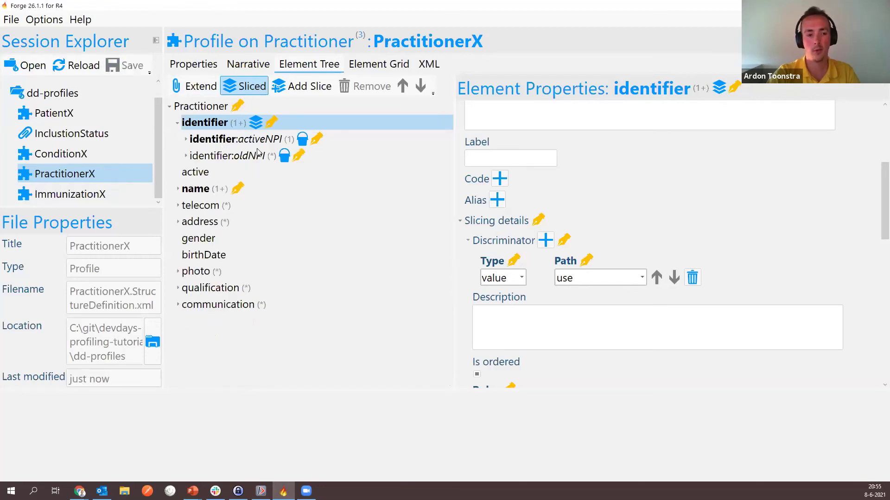
# Step: Switch to the tutorial guide in the browser and read the Step 7 instructions on publishing profiles to Simplifier.net
pyautogui.press('alt')
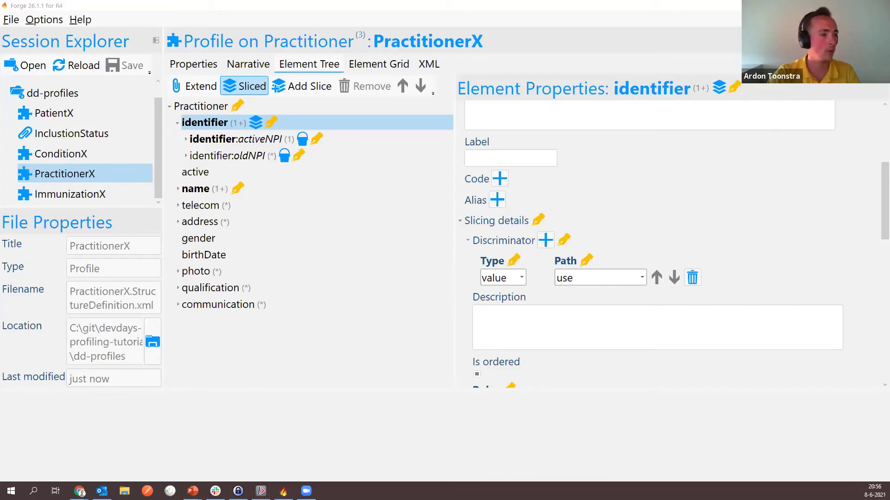
pyautogui.hotkey('alt', 'Tab')
pyautogui.click(269, 9)
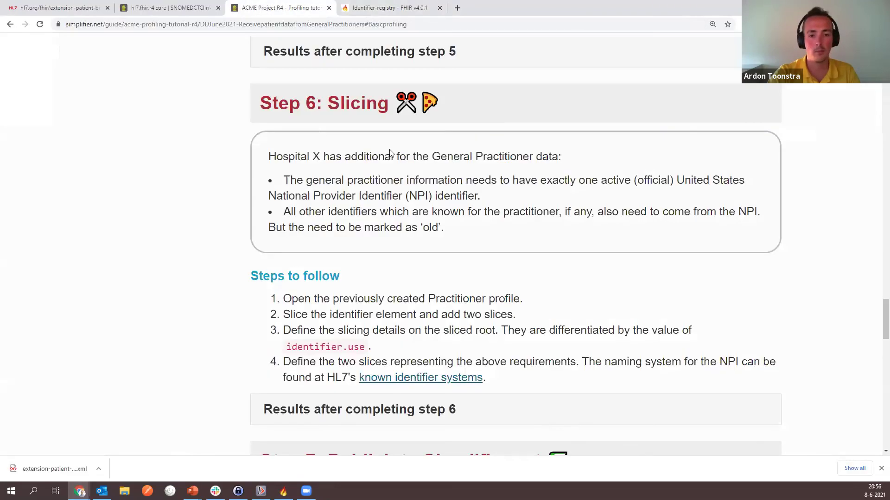
pyautogui.scroll(-4, 444, 156)
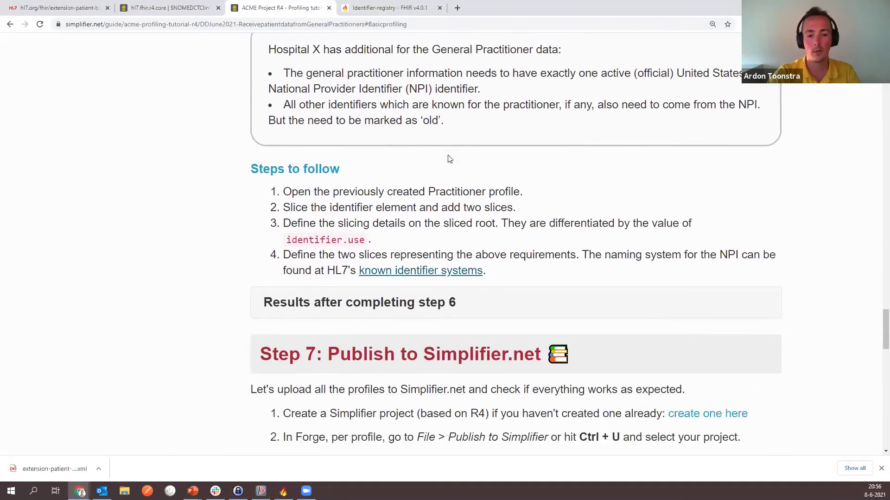
pyautogui.scroll(-4, 454, 163)
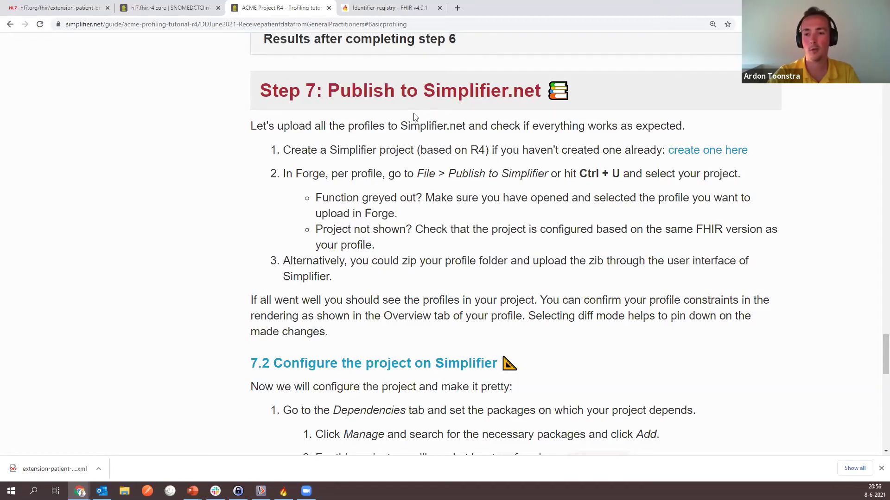
pyautogui.scroll(-1, 370, 170)
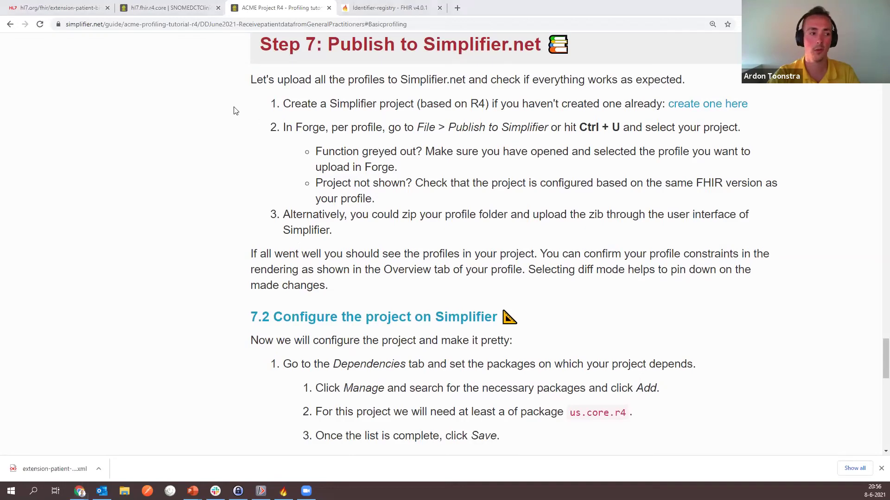
# Step: Switch to Forge and publish PractitionerX to the Simplifier.net project ACME Project R4 - Profiling tutorial
pyautogui.hotkey('alt', 'Tab')
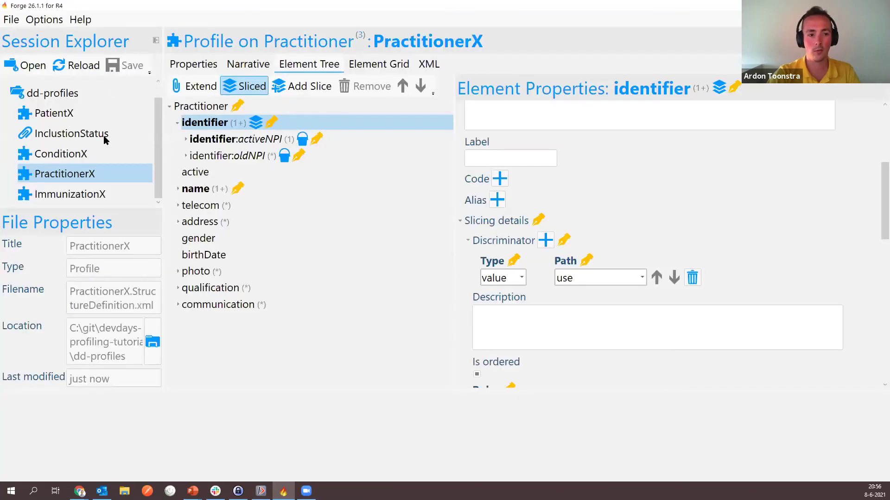
pyautogui.click(11, 20)
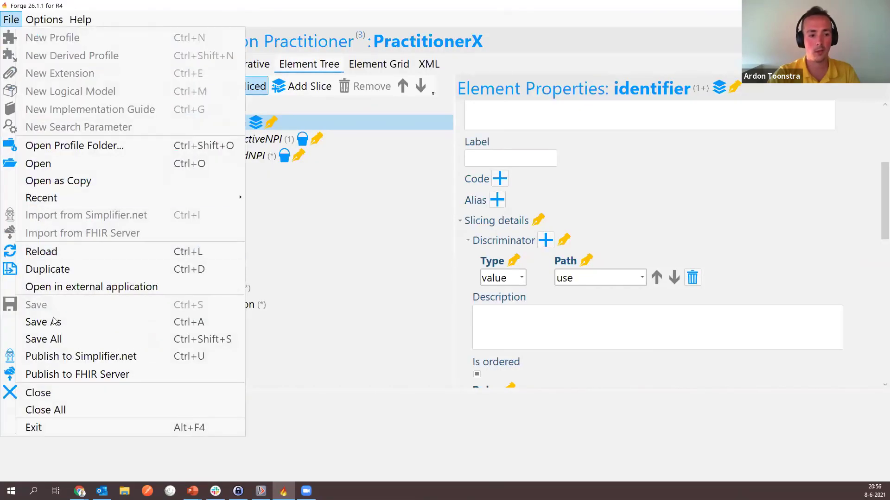
pyautogui.click(122, 360)
pyautogui.click(357, 185)
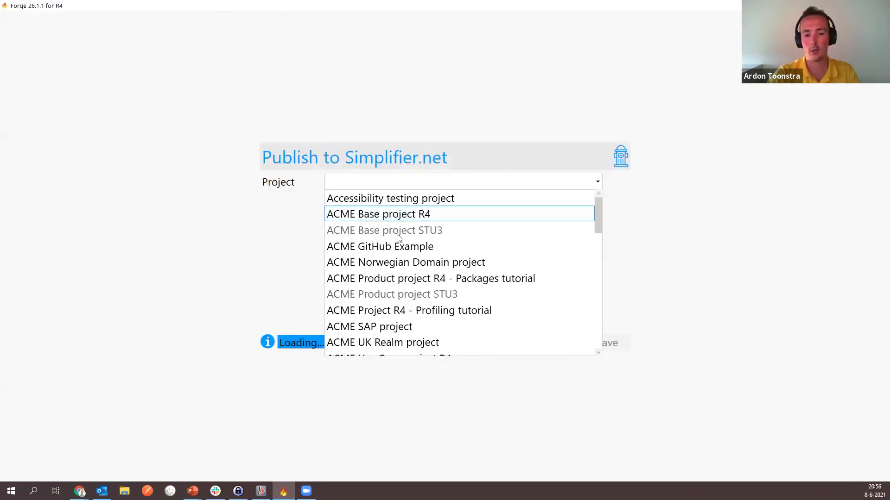
pyautogui.scroll(-1, 406, 269)
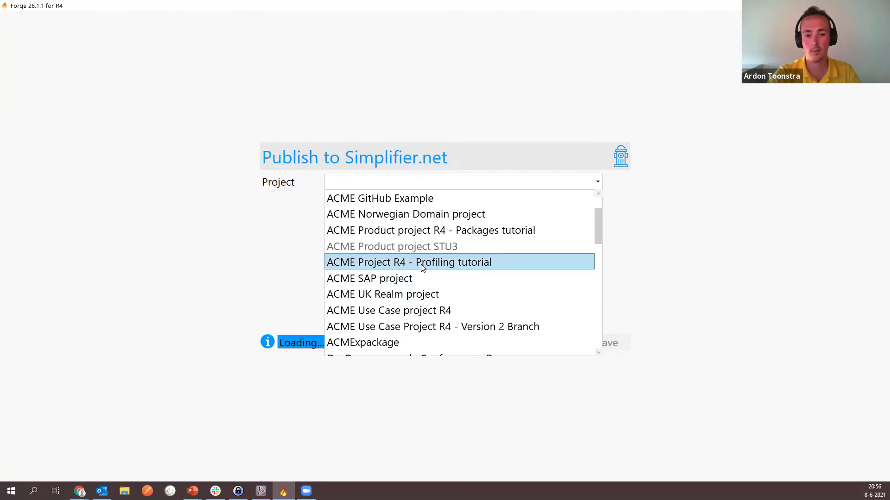
pyautogui.click(420, 267)
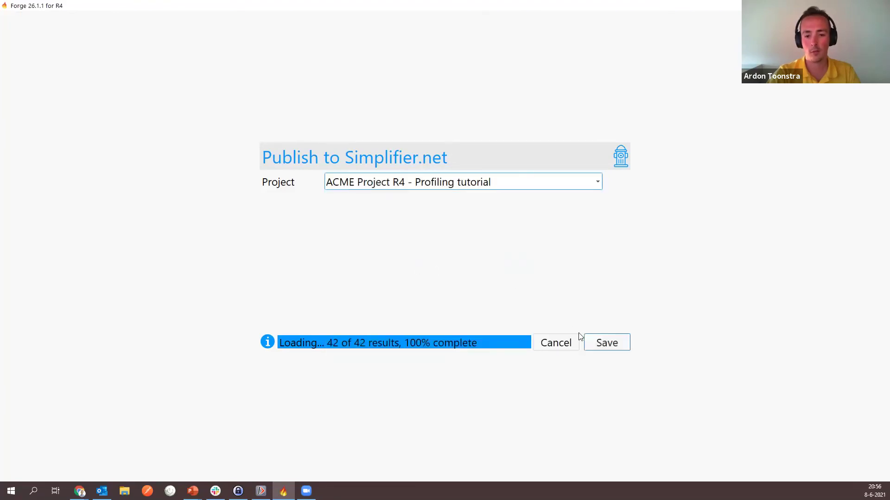
pyautogui.click(615, 342)
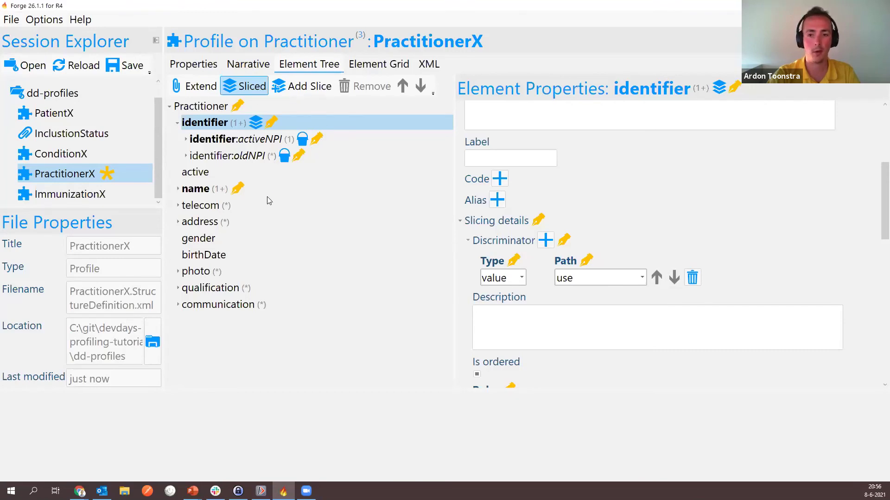
# Step: Switch to the tutorial guide in the browser and review section 7.2 on project configuration and Step 8 on validation
pyautogui.press('alt')
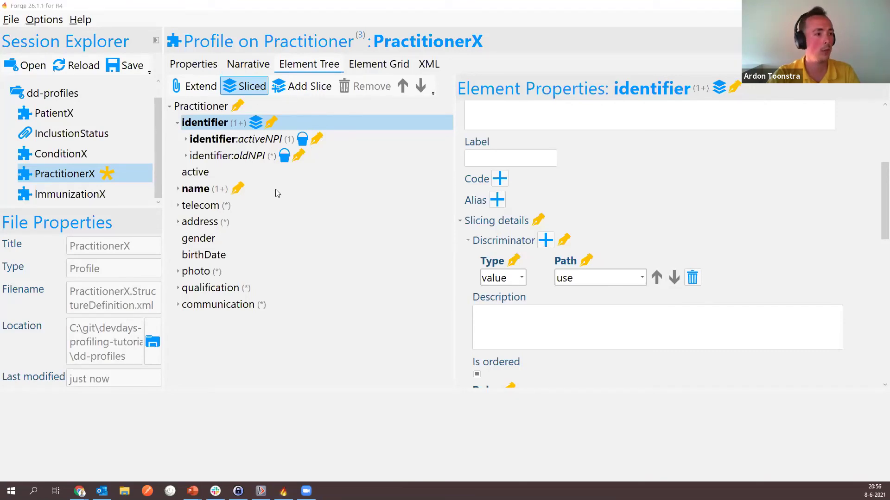
pyautogui.hotkey('alt', 'Tab')
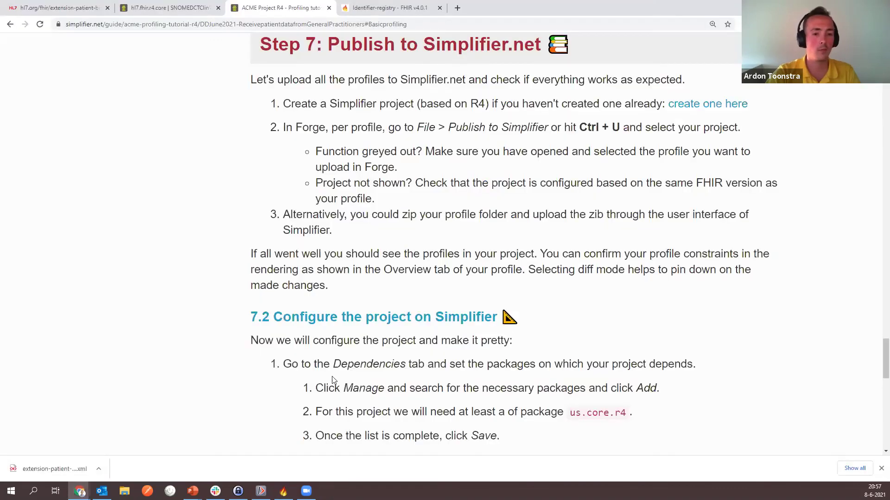
pyautogui.scroll(-2, 371, 175)
pyautogui.scroll(1, 372, 175)
pyautogui.scroll(-4, 372, 175)
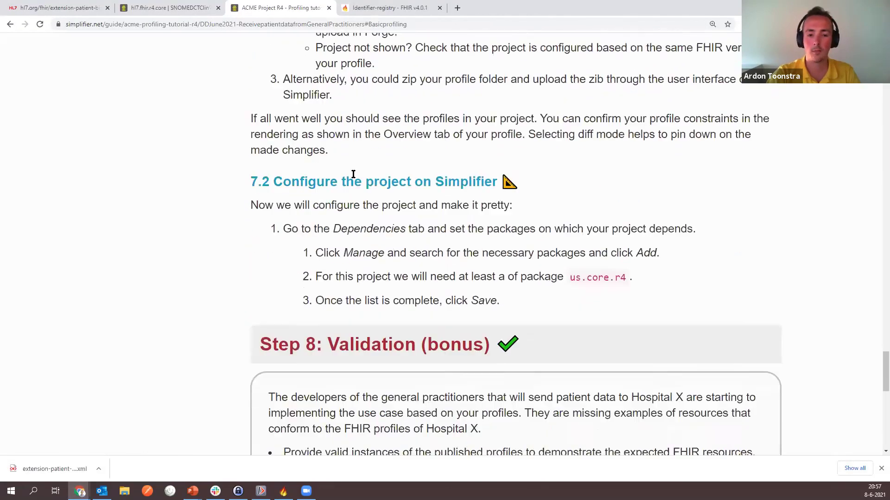
pyautogui.scroll(6, 328, 171)
pyautogui.scroll(-6, 328, 171)
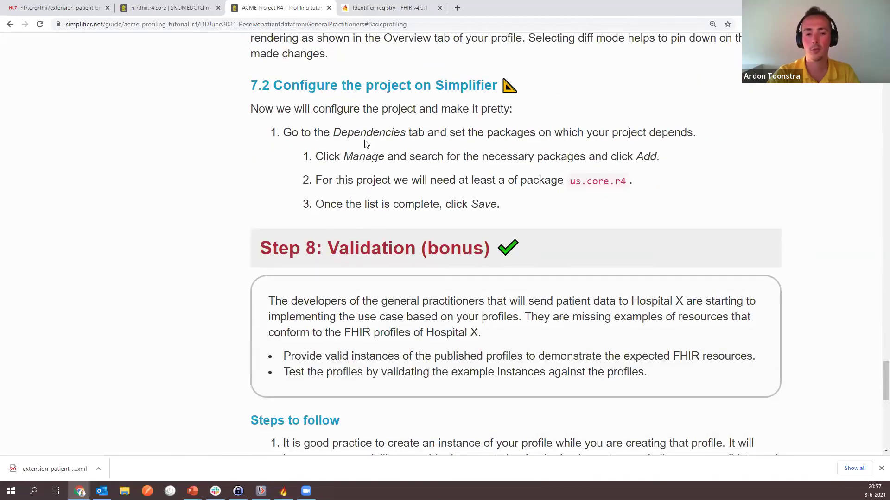
pyautogui.scroll(-2, 364, 144)
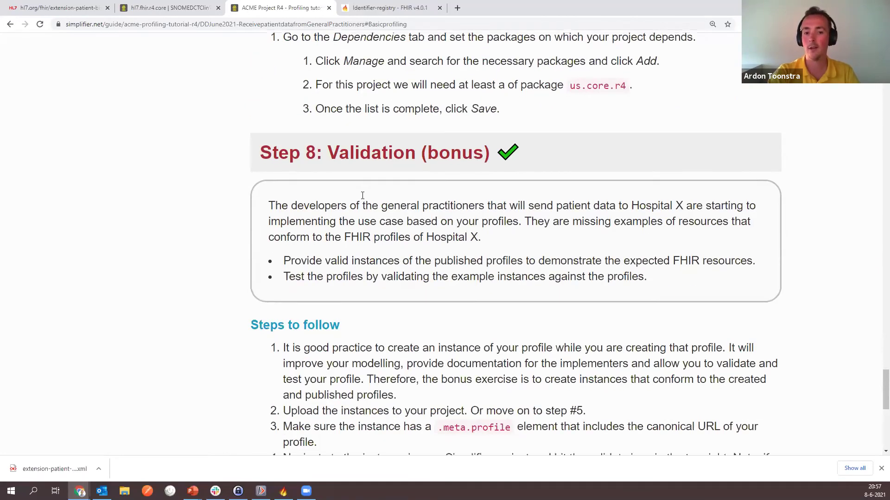
pyautogui.scroll(-2, 362, 195)
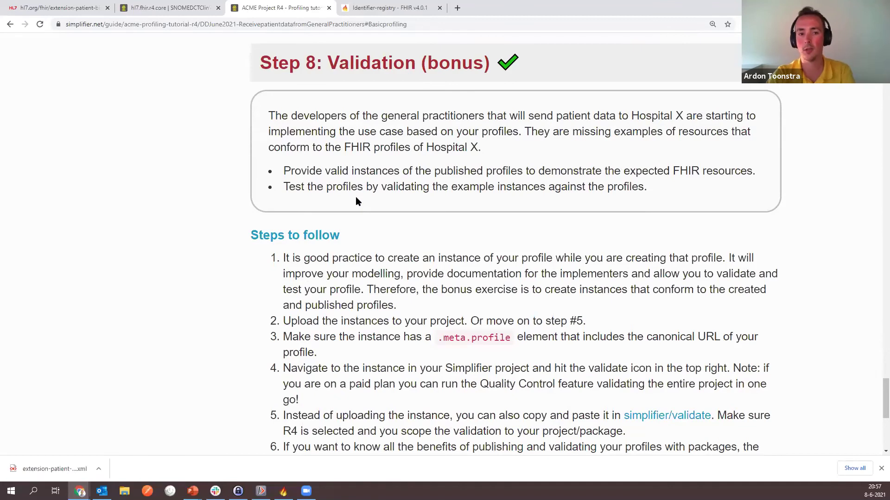
# Step: Switch to the running PowerPoint slide show and advance past the Let's Build! slide
pyautogui.moveTo(193, 491)
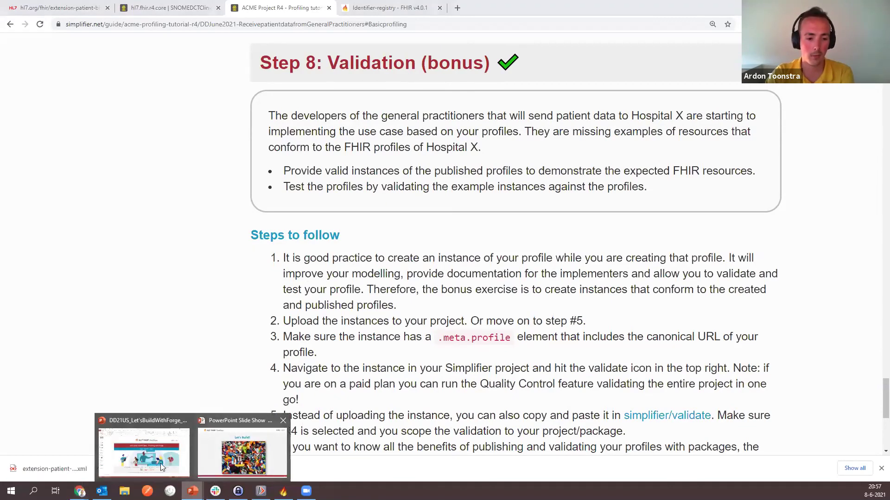
pyautogui.click(242, 456)
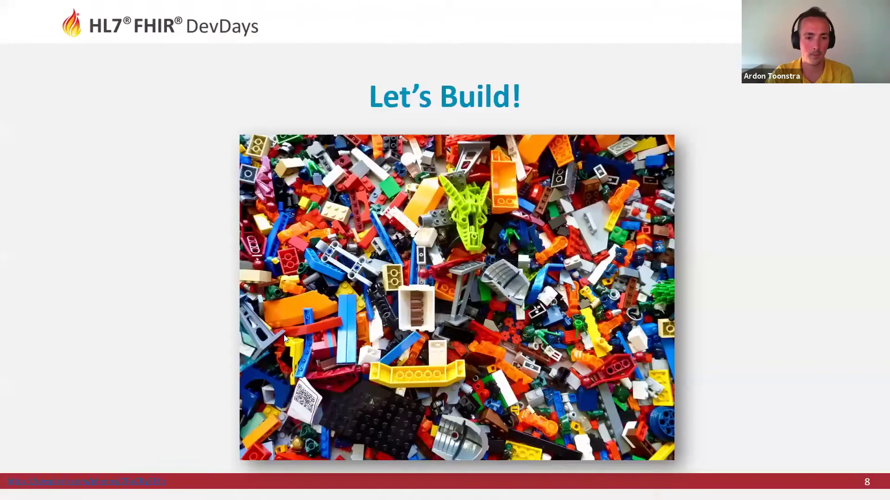
pyautogui.click(260, 282)
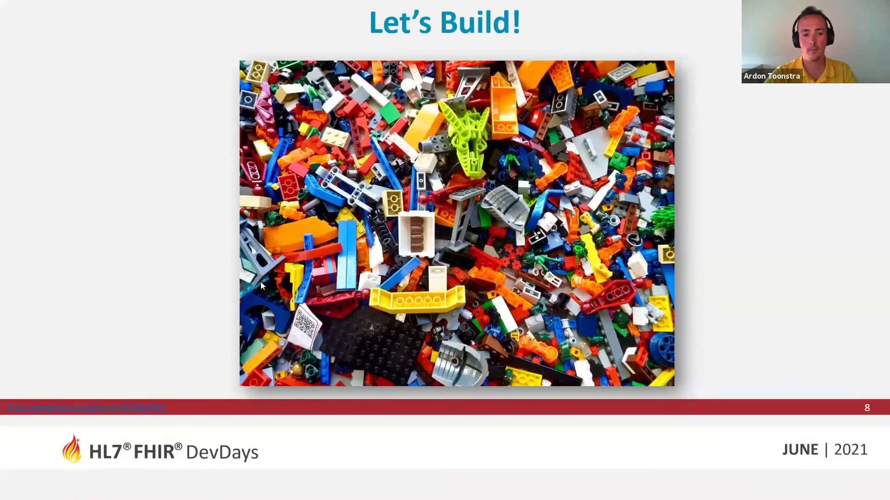